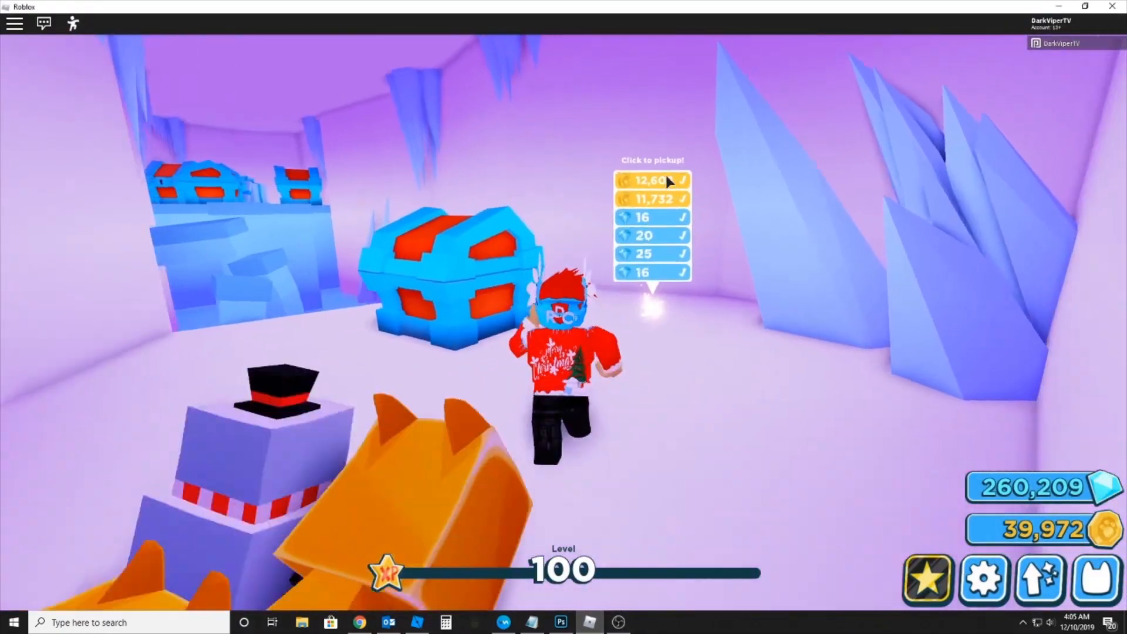
Collect the dropped coins and gems in the ice cave and run outside through the snowy village
{"action": "left_click", "coordinate": [666, 178]}
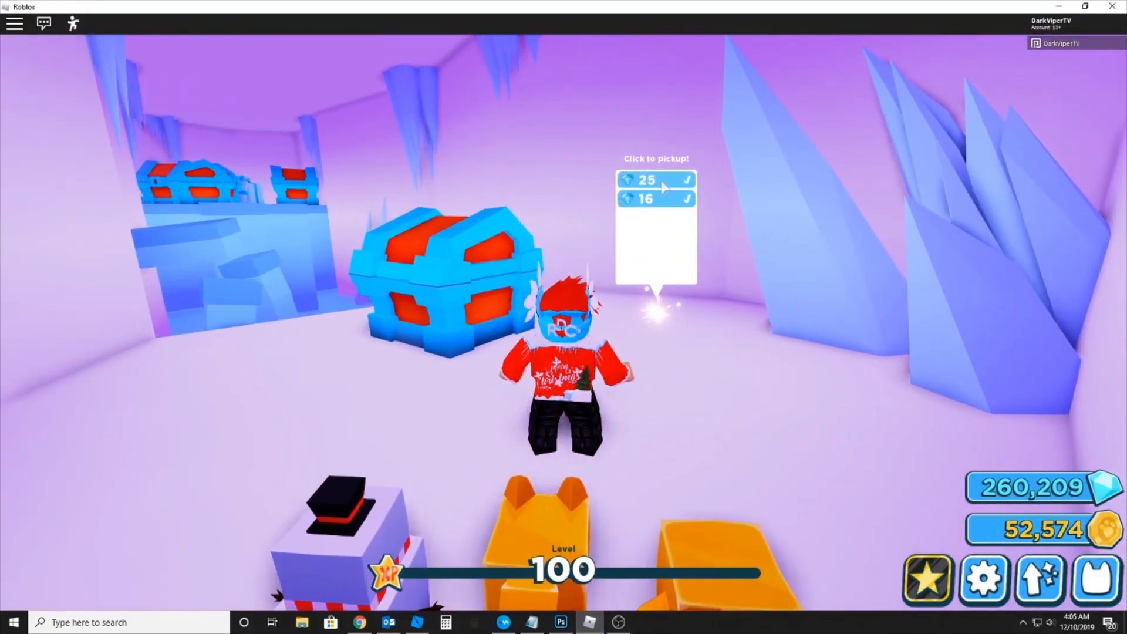
{"action": "left_click", "coordinate": [660, 178]}
{"action": "key", "text": "w"}
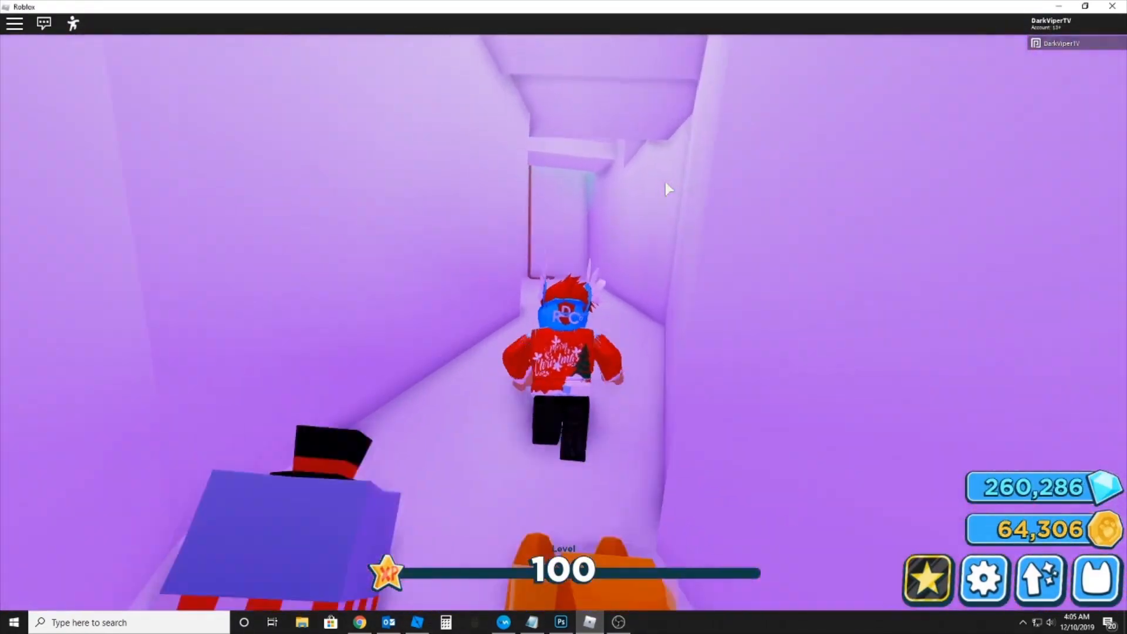
{"action": "key", "text": "w"}
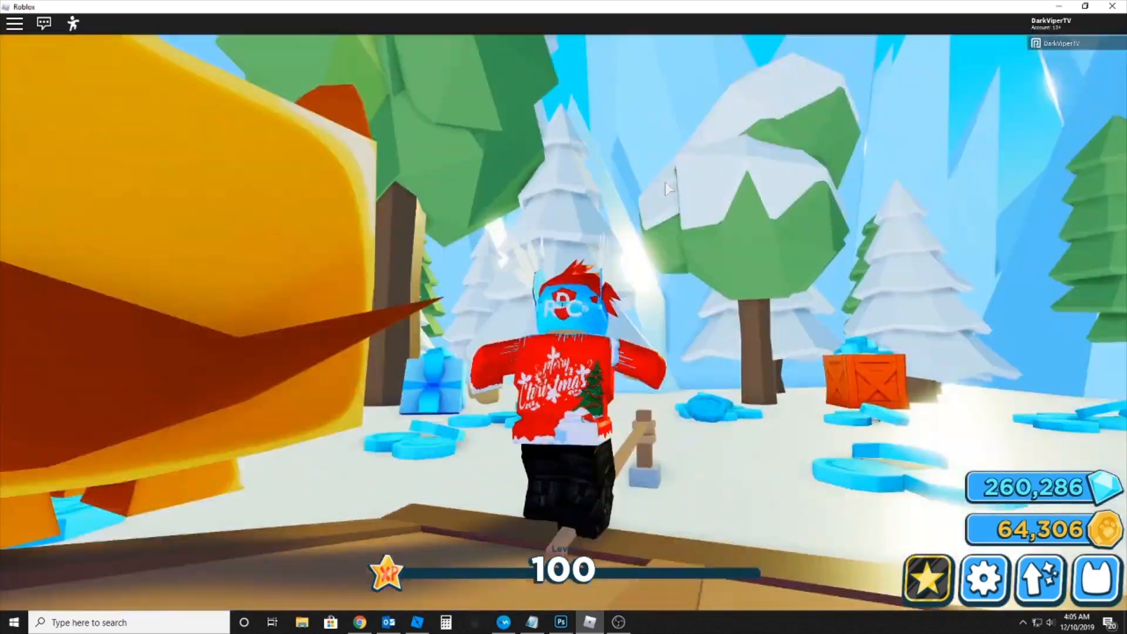
{"action": "key", "text": "w"}
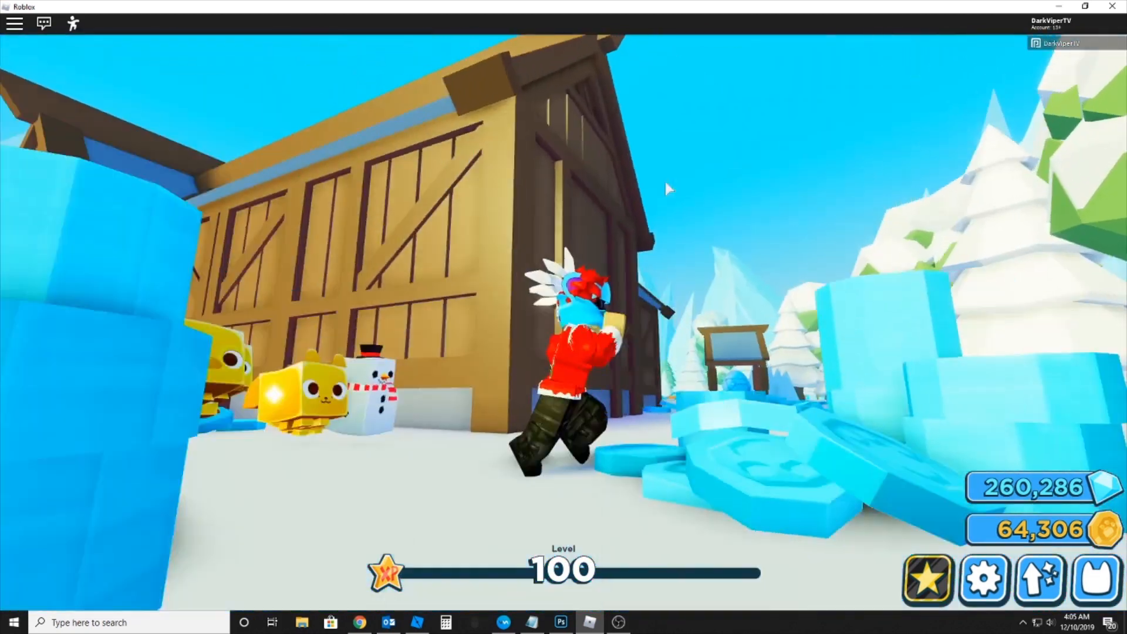
{"action": "key", "text": "w"}
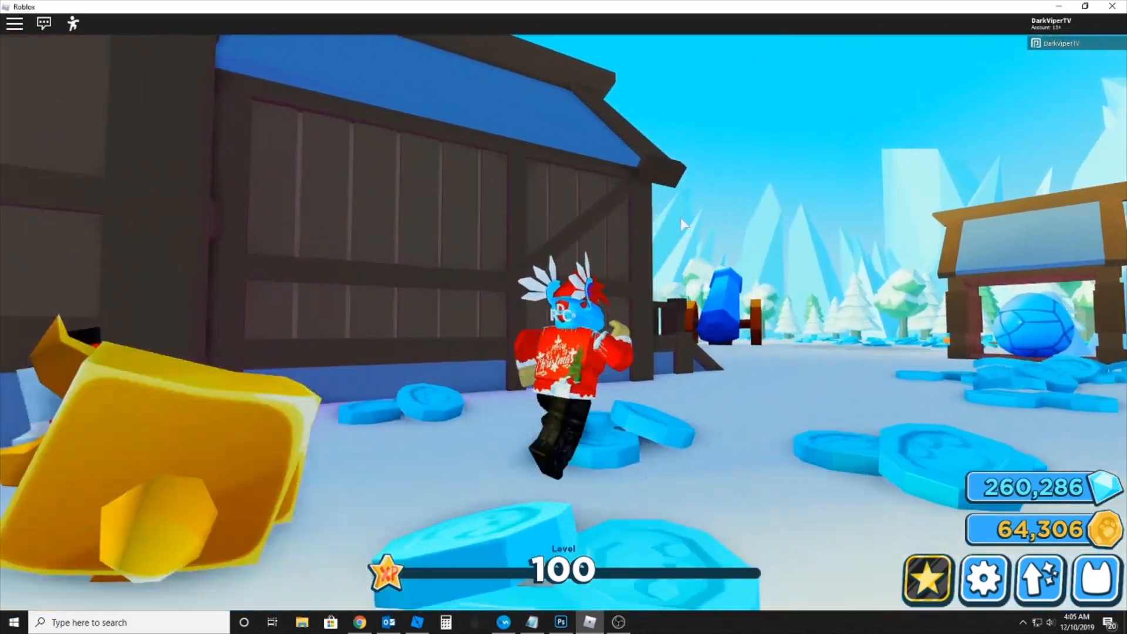
{"action": "key", "text": "w"}
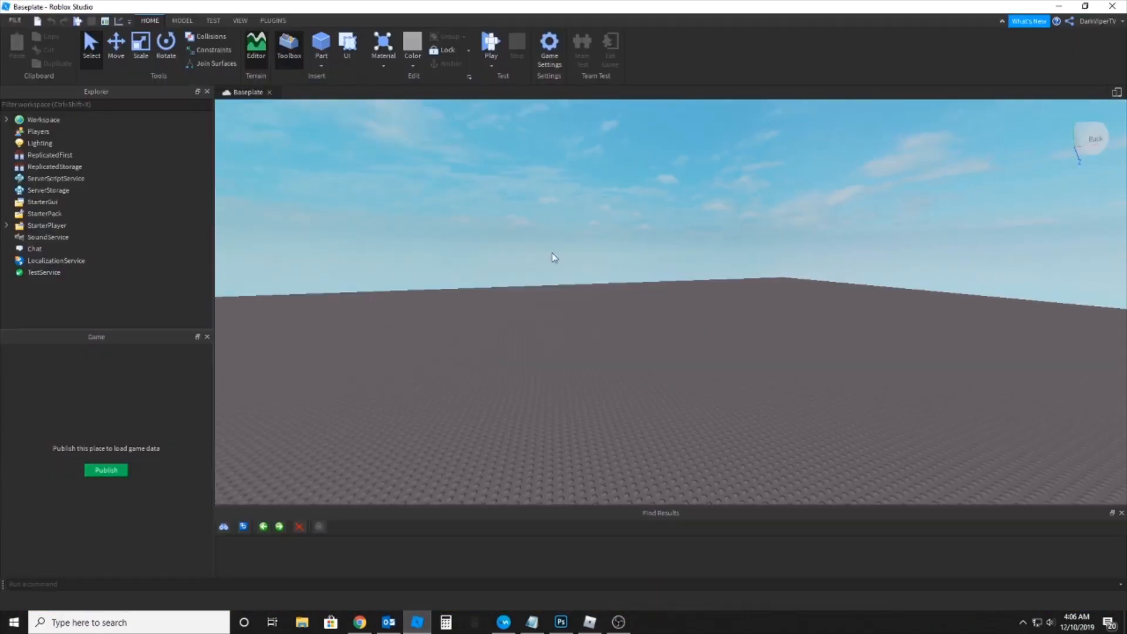
Switch to Photoshop, open the recent file skybox_guide.psd and show its GUIDES layer group
{"action": "left_click_drag", "start_coordinate": [553, 254], "coordinate": [567, 262]}
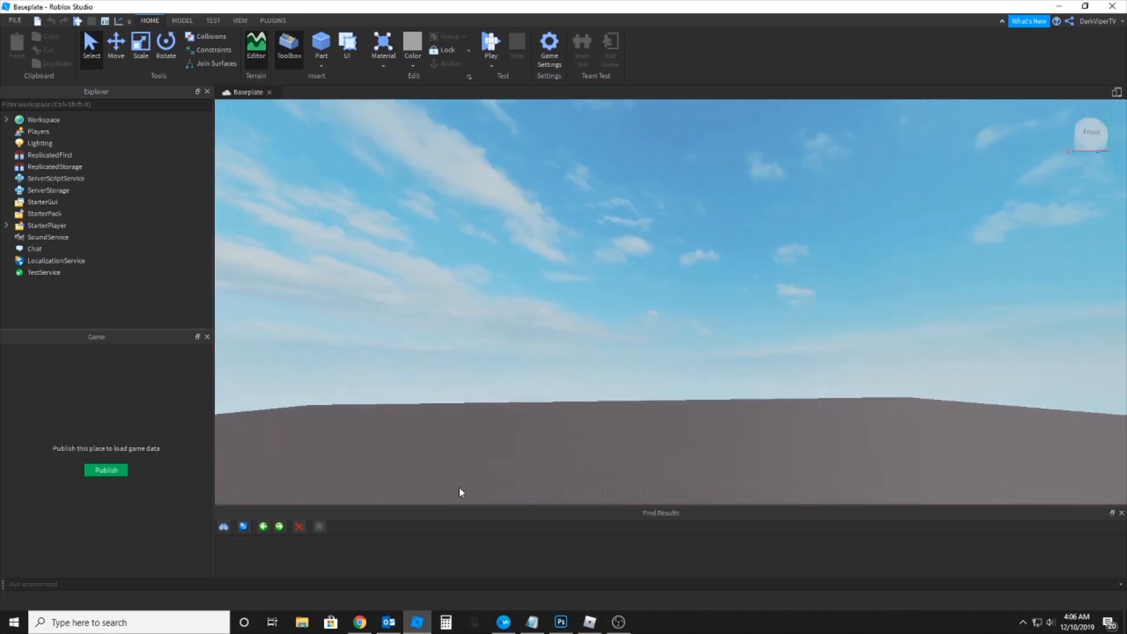
{"action": "left_click", "coordinate": [561, 624]}
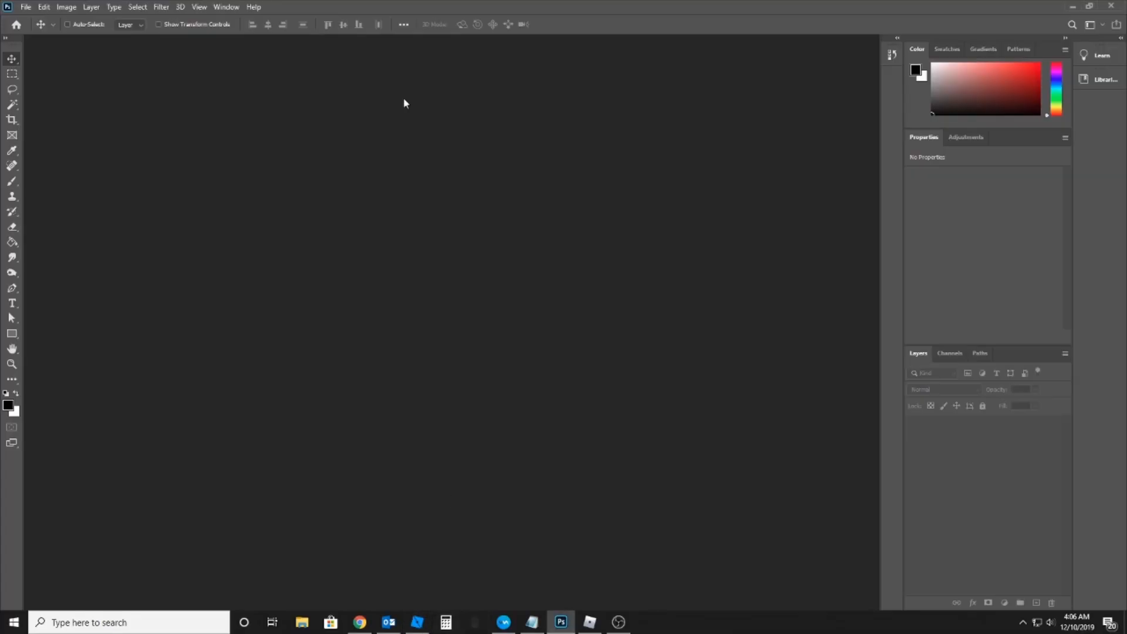
{"action": "left_click", "coordinate": [27, 7]}
{"action": "mouse_move", "coordinate": [56, 76]}
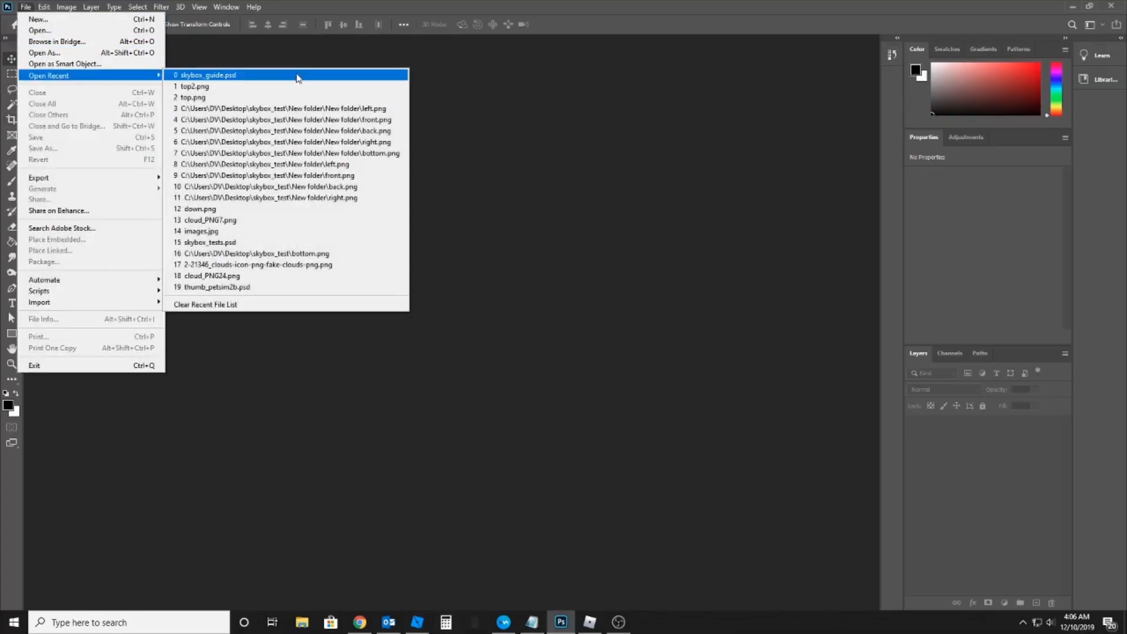
{"action": "left_click", "coordinate": [303, 75]}
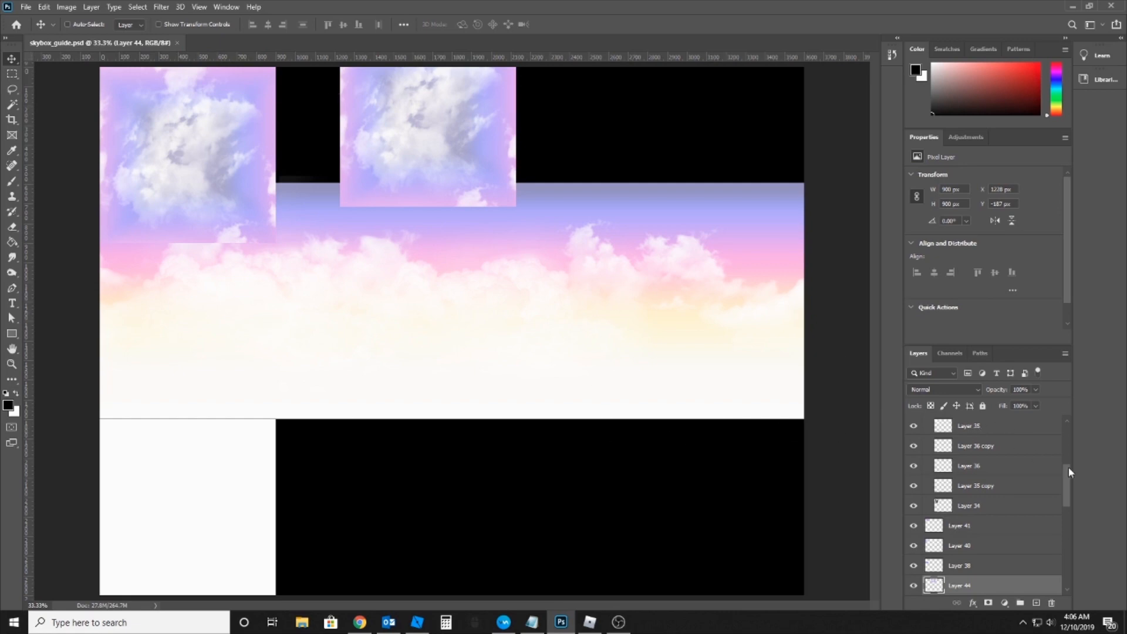
{"action": "scroll", "coordinate": [1068, 467], "scroll_direction": "up", "scroll_amount": 5}
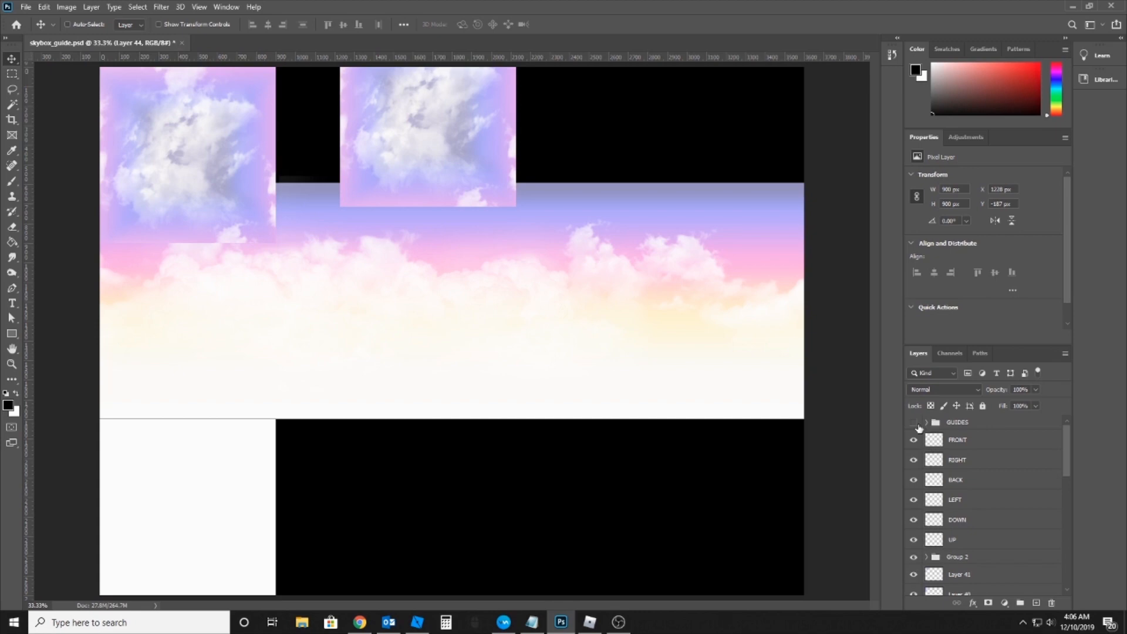
{"action": "left_click", "coordinate": [913, 422]}
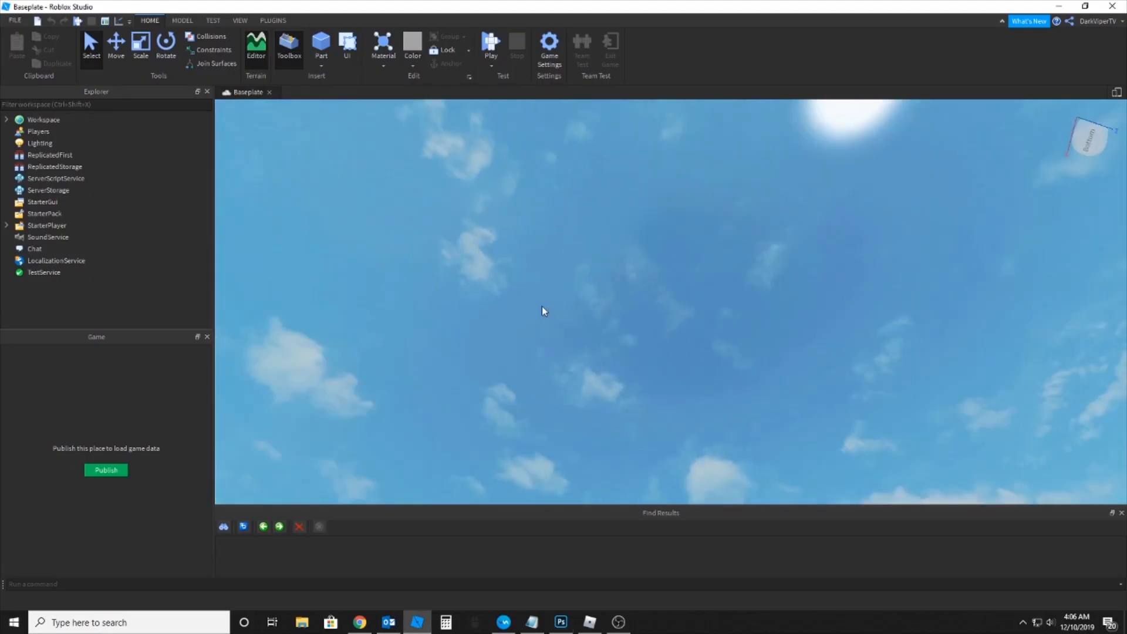
Compare the sky around the baseplate in Roblox Studio with the skybox guide layout in Photoshop
{"action": "key", "text": "alt+Tab"}
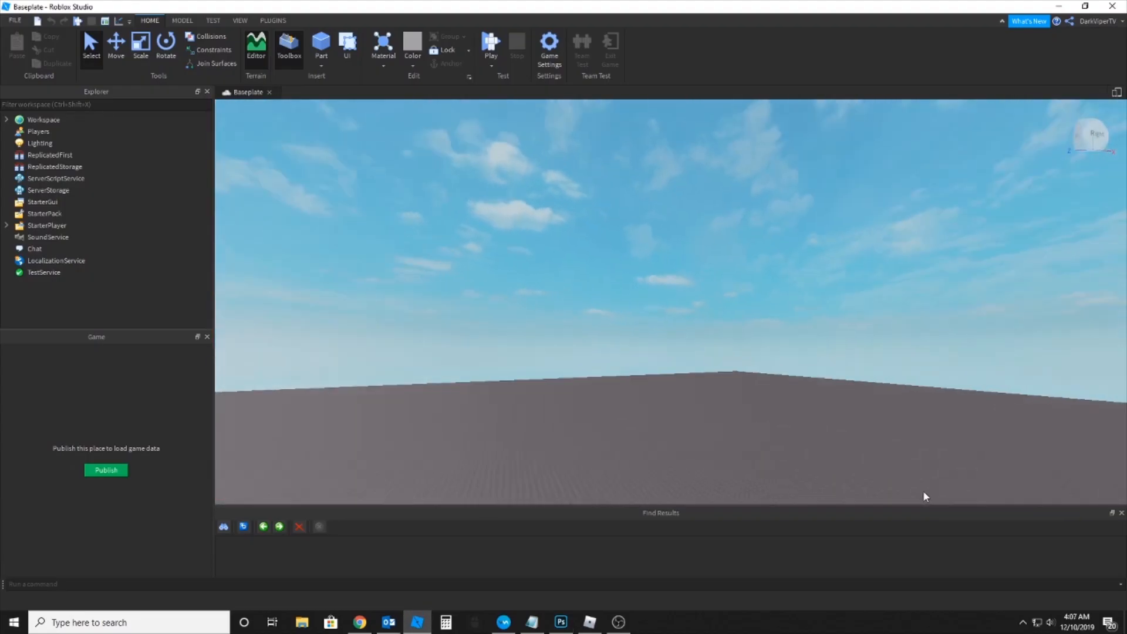
{"action": "key", "text": "alt+Tab"}
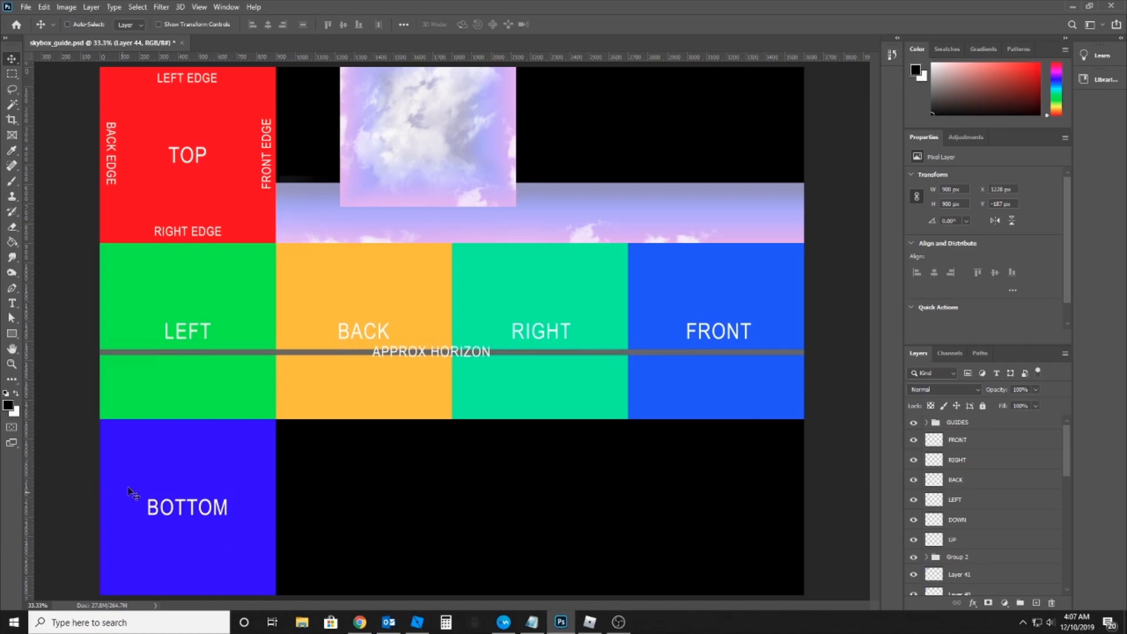
{"action": "key", "text": "alt+Tab"}
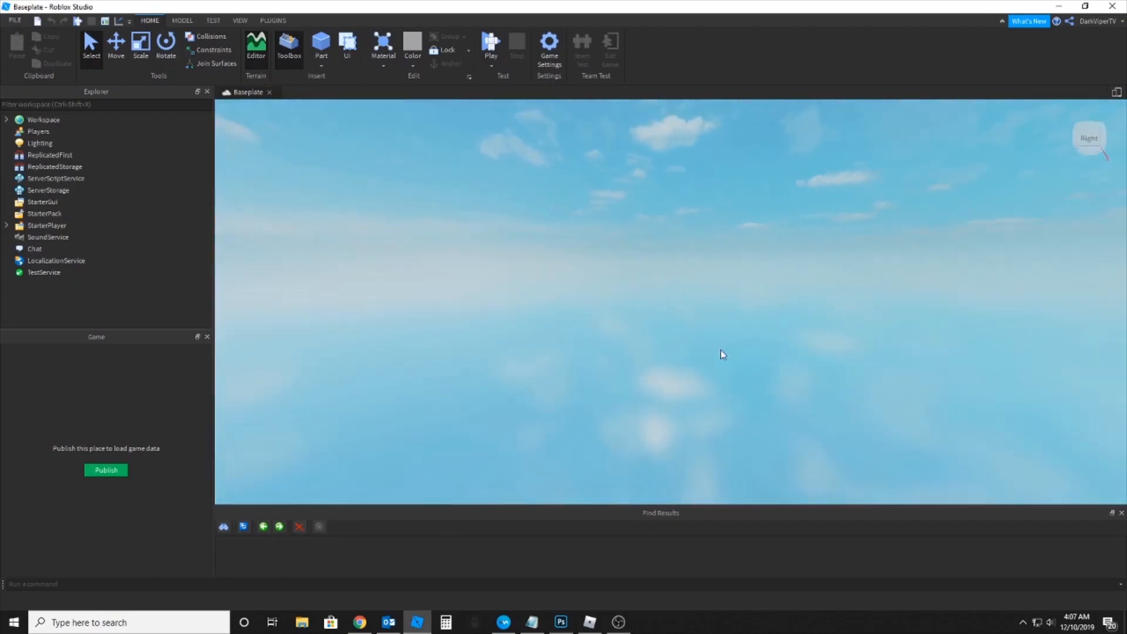
{"action": "mouse_move", "coordinate": [721, 351]}
{"action": "left_mouse_down"}
{"action": "mouse_move", "coordinate": [702, 332]}
{"action": "mouse_move", "coordinate": [715, 345]}
{"action": "left_mouse_up"}
Insert parts on the baseplate to form an open-topped box and inspect it from several sides
{"action": "left_click", "coordinate": [322, 65]}
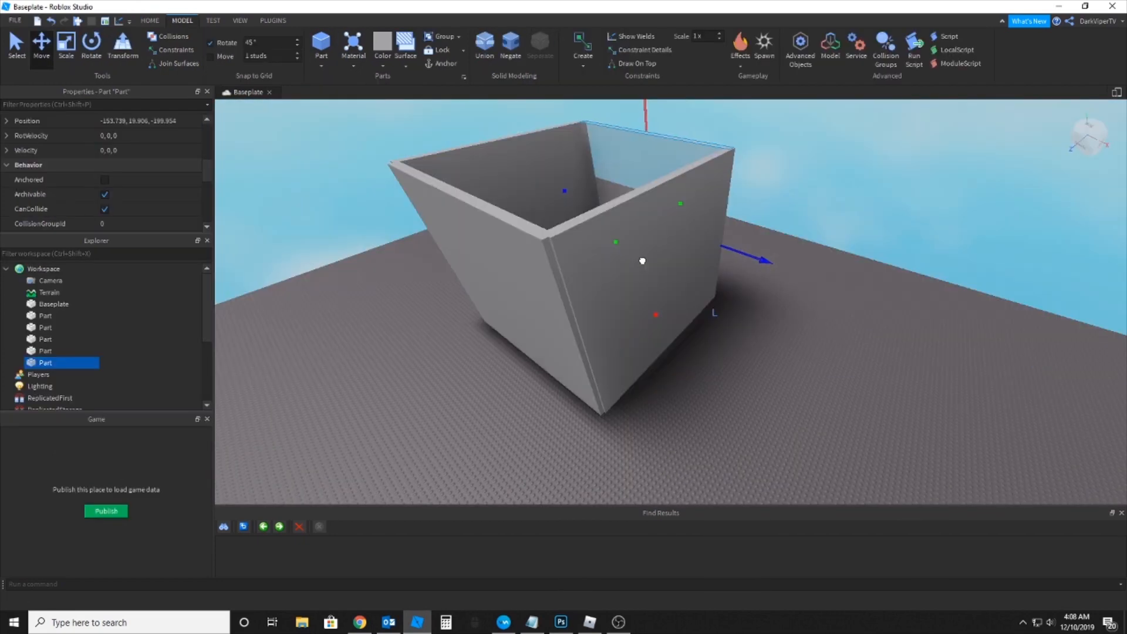
{"action": "left_click_drag", "start_coordinate": [642, 259], "coordinate": [642, 259]}
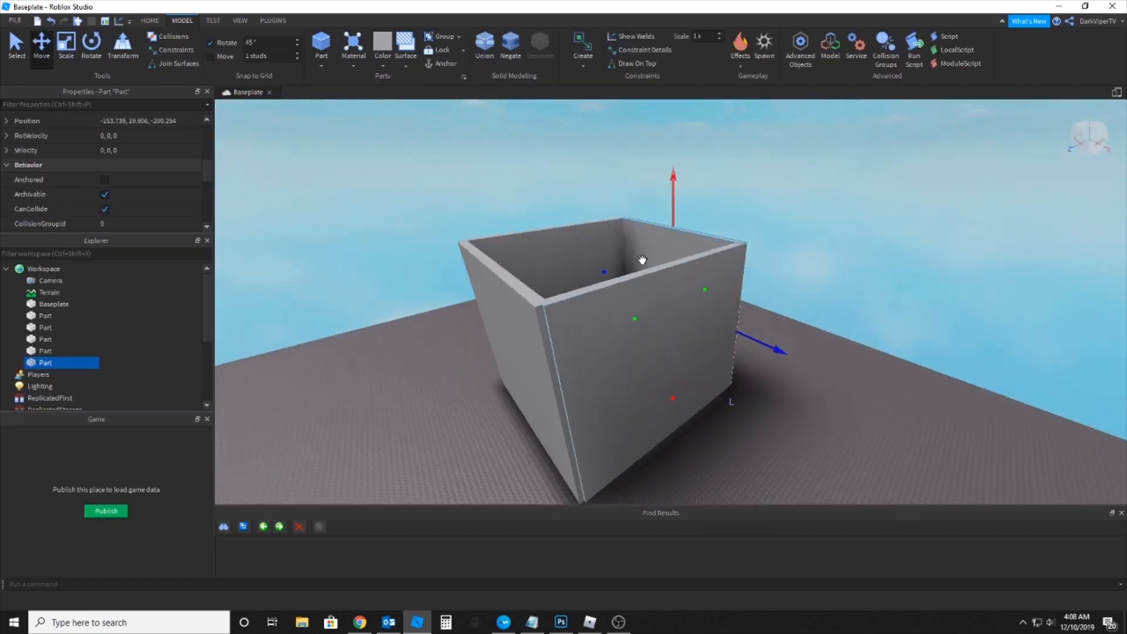
{"action": "scroll", "coordinate": [642, 260], "scroll_direction": "up", "scroll_amount": 3}
{"action": "scroll", "coordinate": [584, 316], "scroll_direction": "down", "scroll_amount": 4}
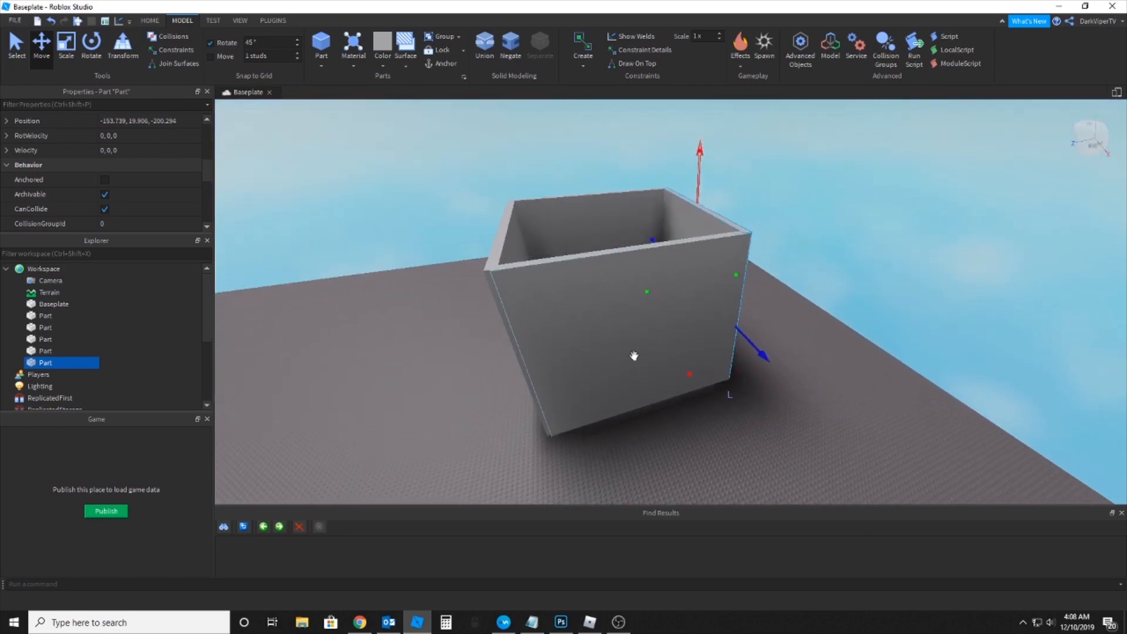
{"action": "scroll", "coordinate": [596, 148], "scroll_direction": "up", "scroll_amount": 5}
{"action": "left_click_drag", "start_coordinate": [596, 148], "coordinate": [596, 148]}
{"action": "scroll", "coordinate": [682, 357], "scroll_direction": "down", "scroll_amount": 5}
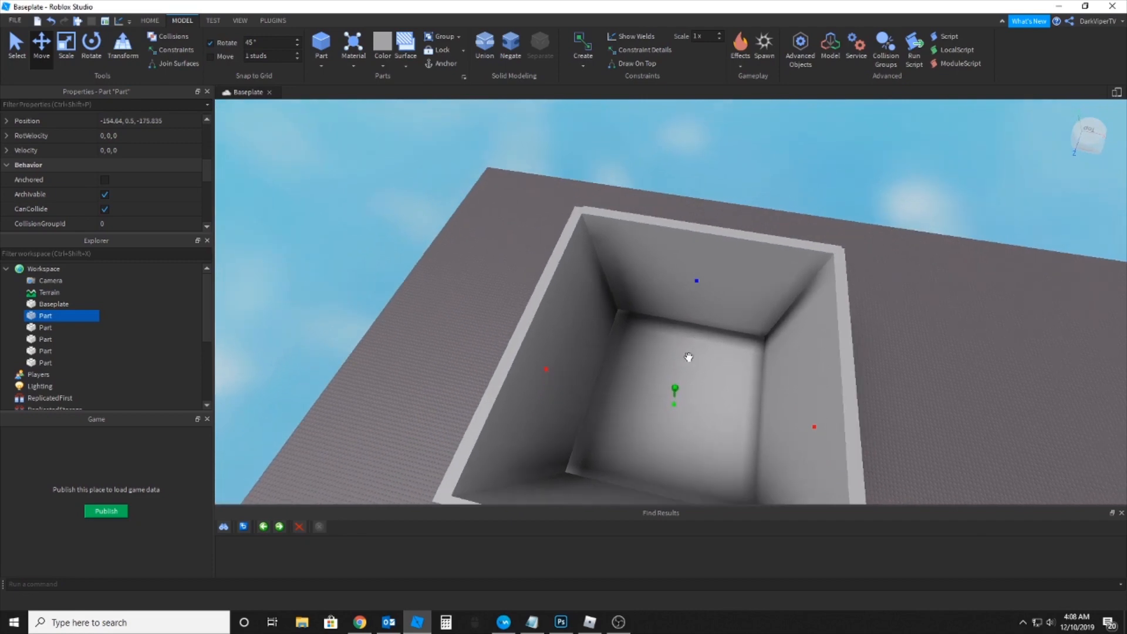
Examine the inner walls and floor of the open-topped box from inside it
{"action": "left_click_drag", "start_coordinate": [516, 372], "coordinate": [498, 284]}
{"action": "scroll", "coordinate": [497, 285], "scroll_direction": "up", "scroll_amount": 6}
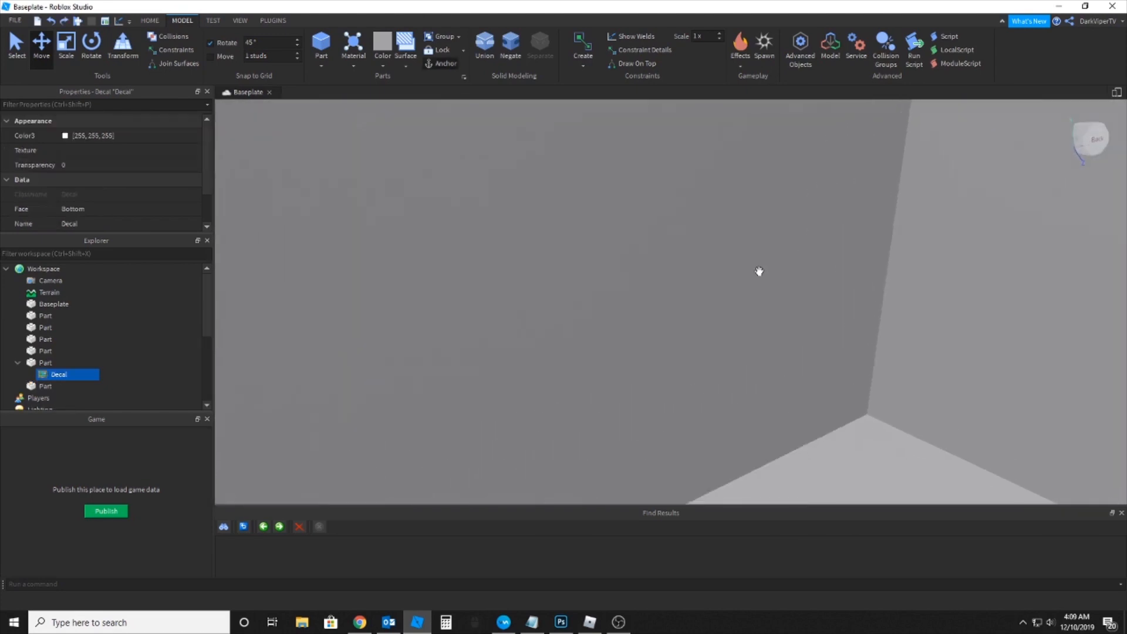
{"action": "left_click_drag", "start_coordinate": [761, 277], "coordinate": [760, 277]}
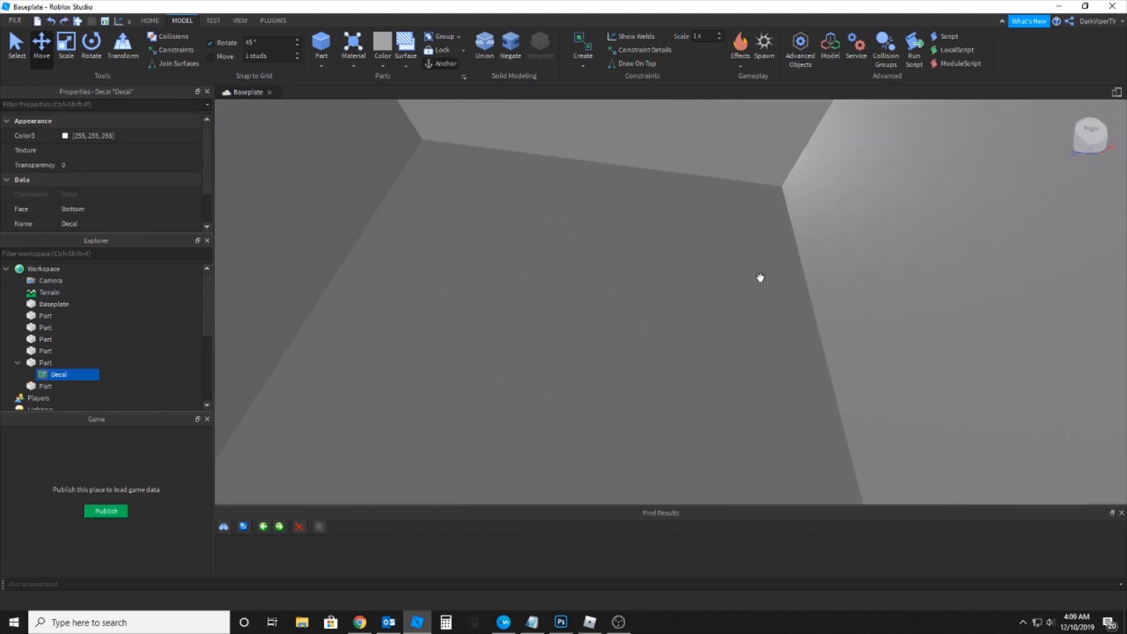
{"action": "left_click_drag", "start_coordinate": [242, 270], "coordinate": [659, 217]}
{"action": "key", "text": "w"}
{"action": "key", "text": "s"}
Switch to Photoshop and remove the stray cloud square, Layer 44, beside the TOP guide
{"action": "left_click", "coordinate": [572, 624]}
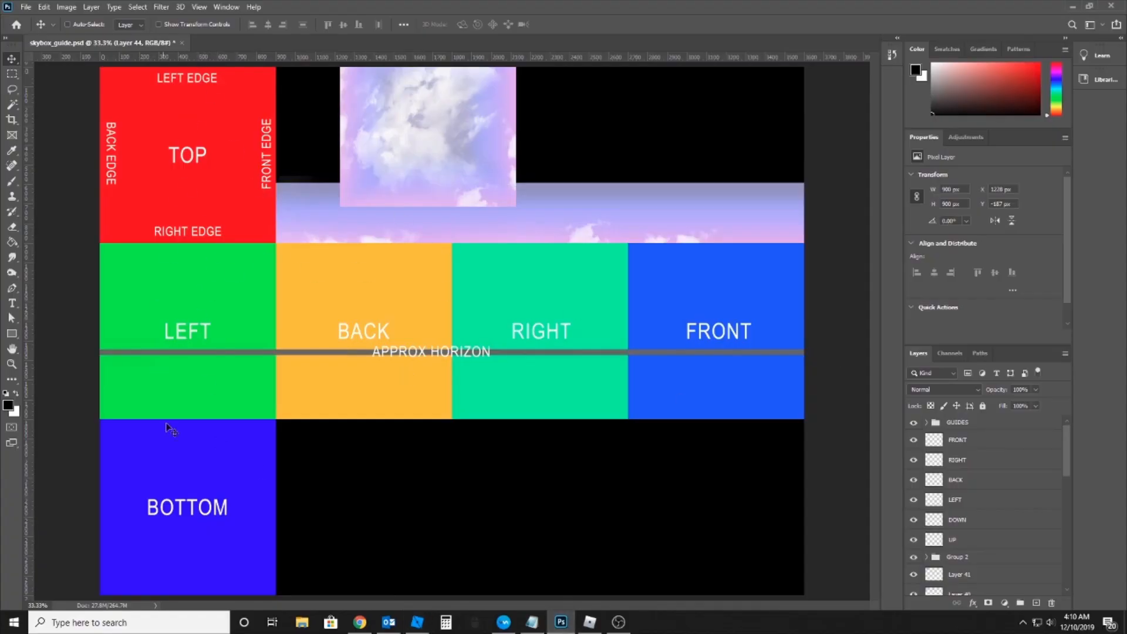
{"action": "key", "text": "ctrl+z"}
{"action": "key", "text": "ctrl+z"}
{"action": "key", "text": "ctrl+z"}
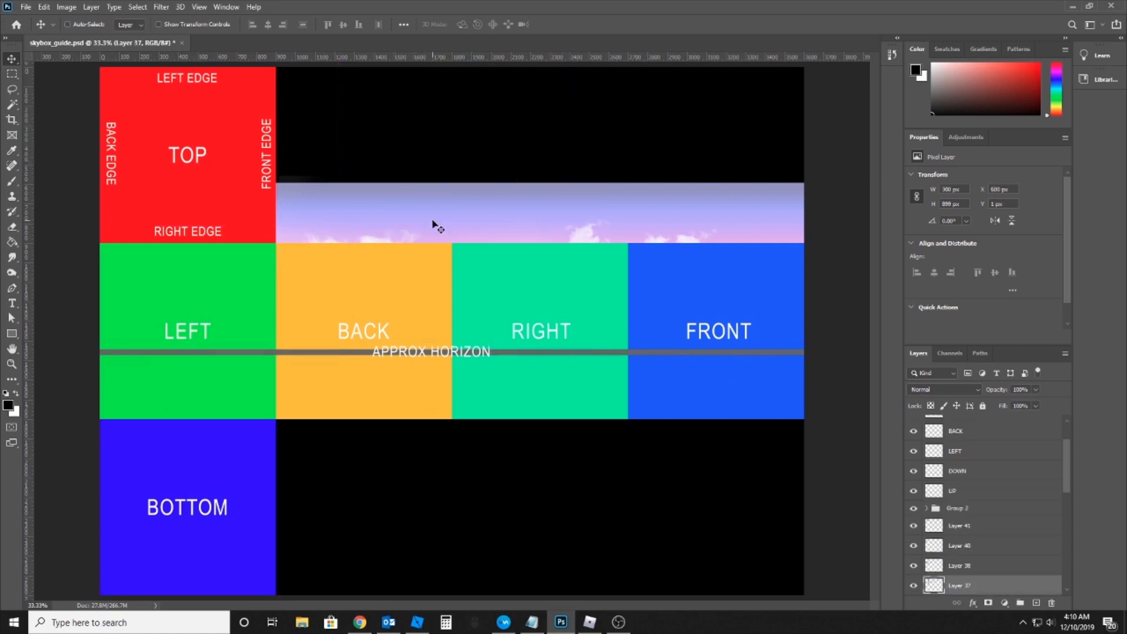
Hide the GUIDES group briefly to view the sky artwork beneath it and show it again
{"action": "scroll", "coordinate": [1026, 475], "scroll_direction": "up", "scroll_amount": 2}
{"action": "left_click", "coordinate": [912, 423]}
{"action": "left_click", "coordinate": [913, 423]}
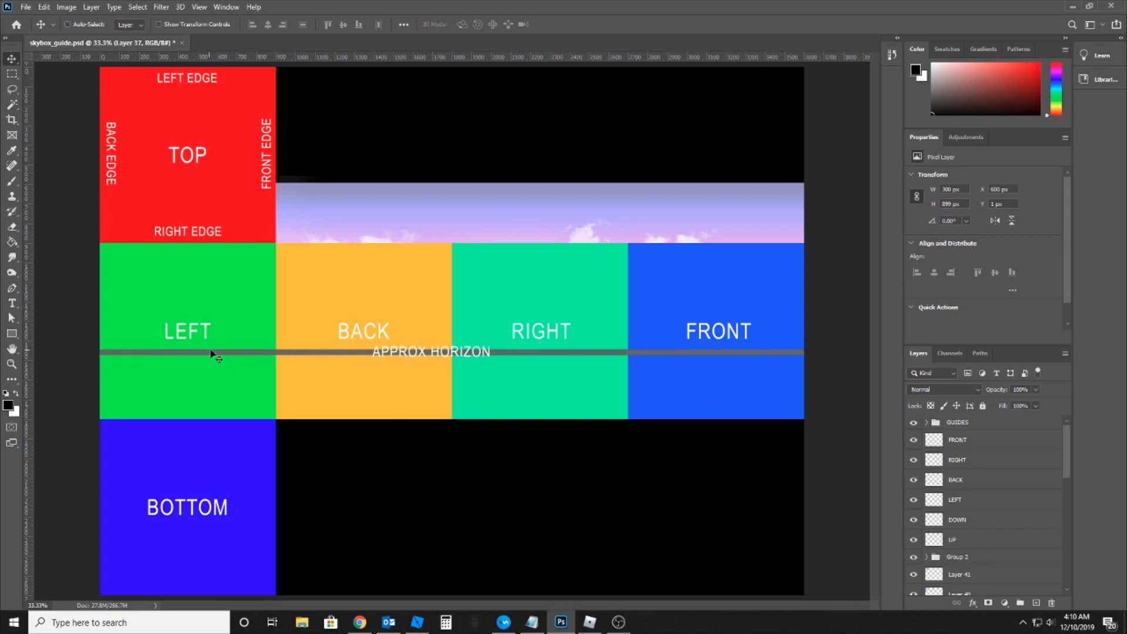
Switch to the Roblox game and on to Roblox Studio to examine where the horizon meets the baseplate
{"action": "left_click", "coordinate": [589, 623]}
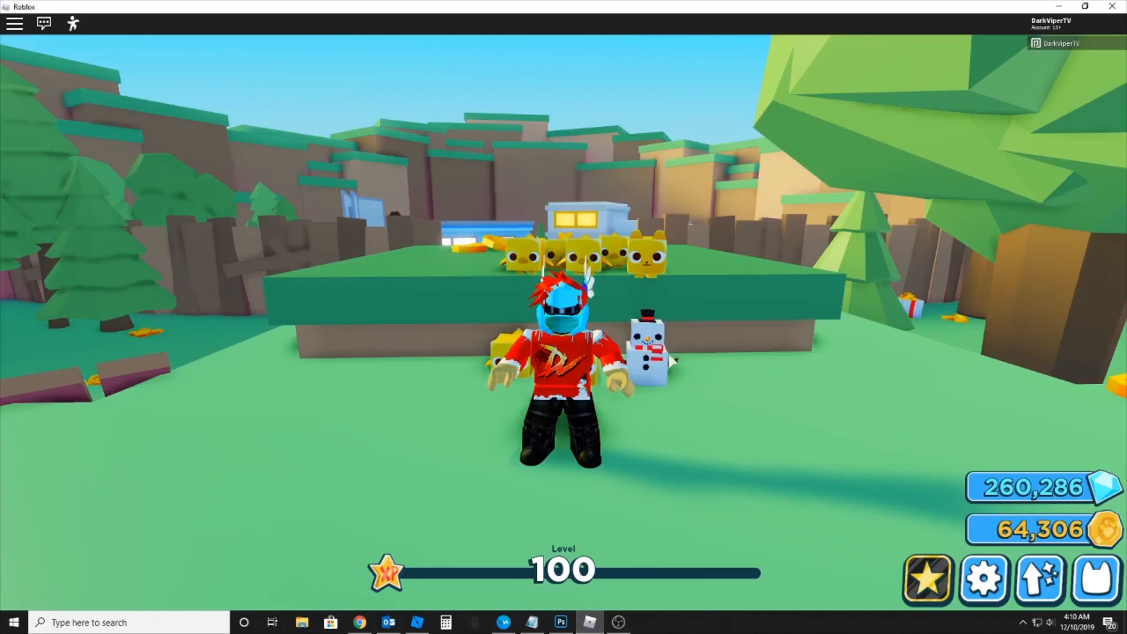
{"action": "left_click", "coordinate": [418, 622]}
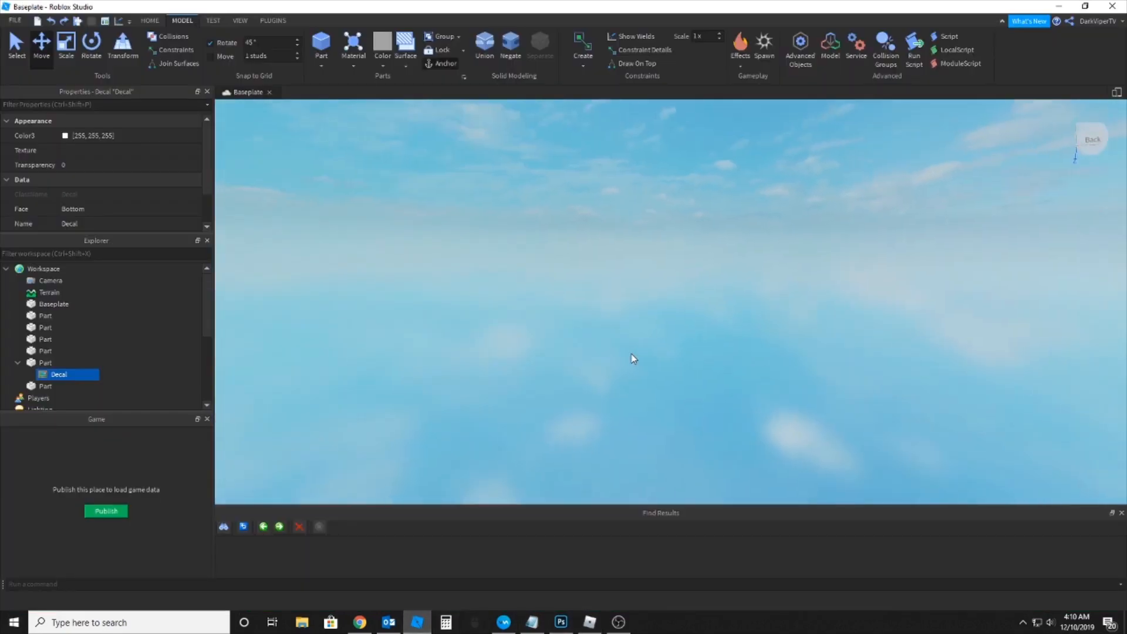
{"action": "right_click", "coordinate": [632, 353]}
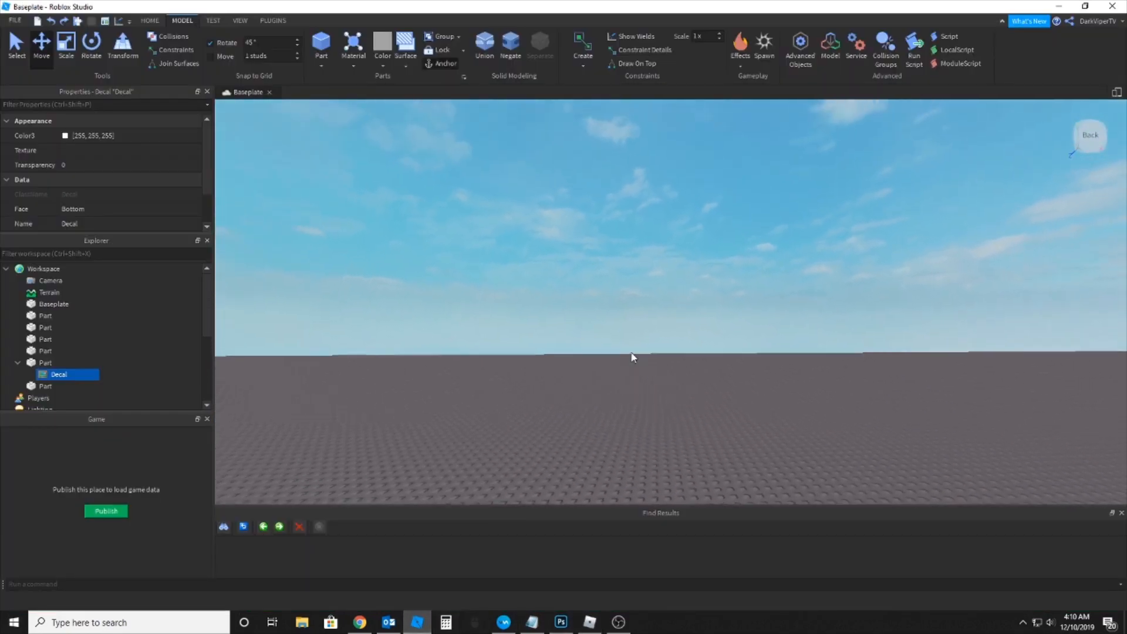
{"action": "right_click", "coordinate": [632, 354]}
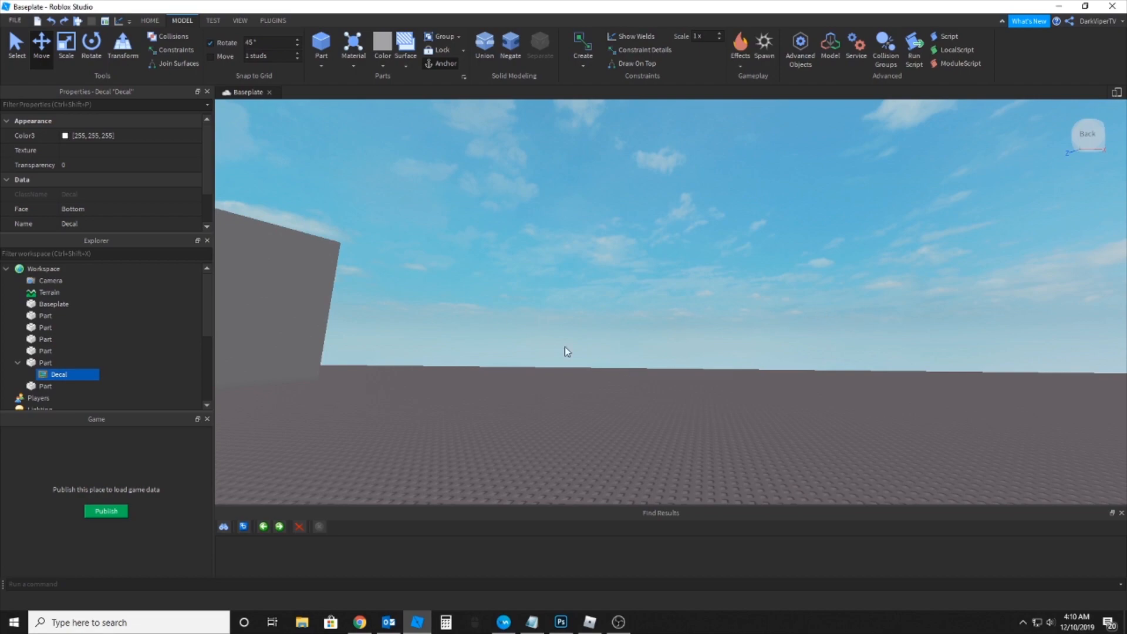
Switch to Photoshop and hide the GUIDES group of the skybox template
{"action": "left_click", "coordinate": [560, 621]}
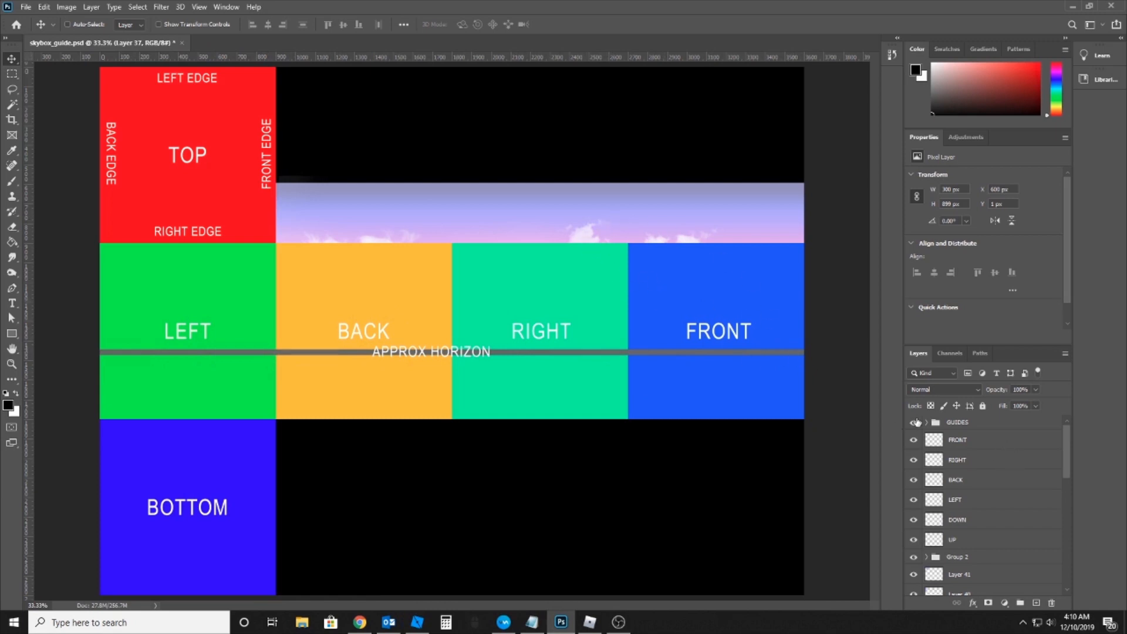
{"action": "left_click", "coordinate": [913, 422]}
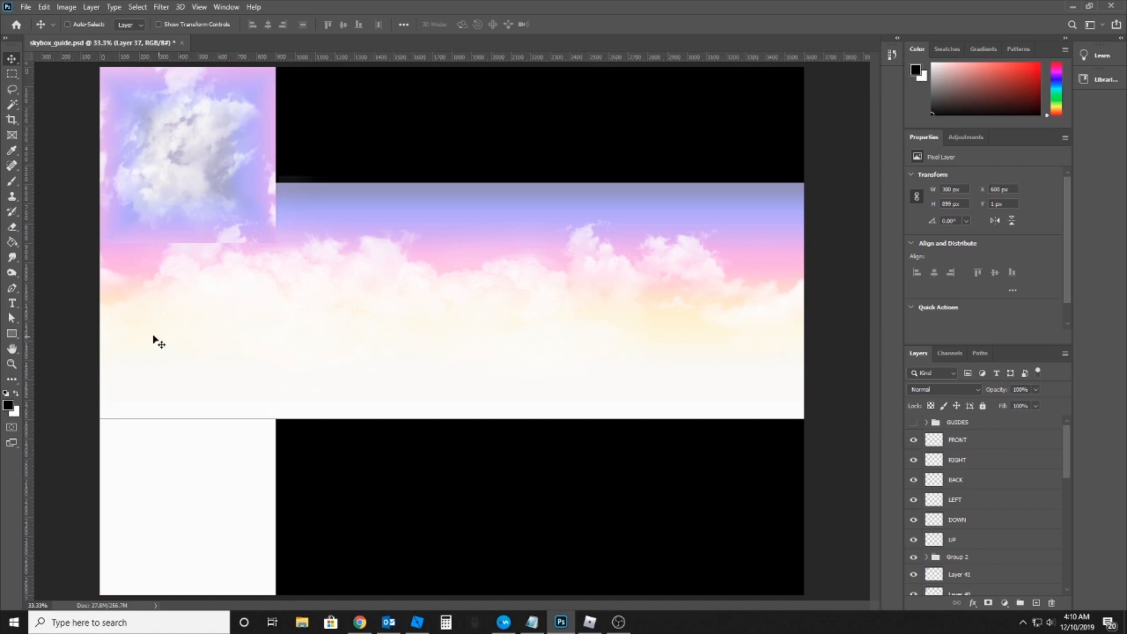
Switch to the Roblox game and walk around the green area to view the sky and horizon
{"action": "left_click", "coordinate": [590, 623]}
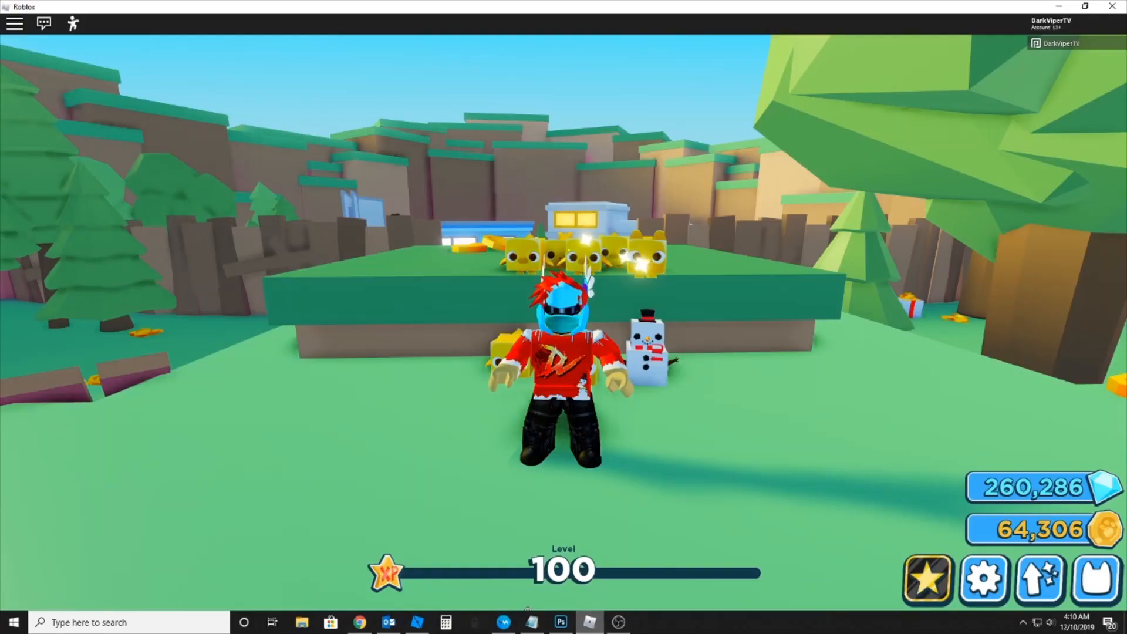
{"action": "right_click", "coordinate": [620, 424]}
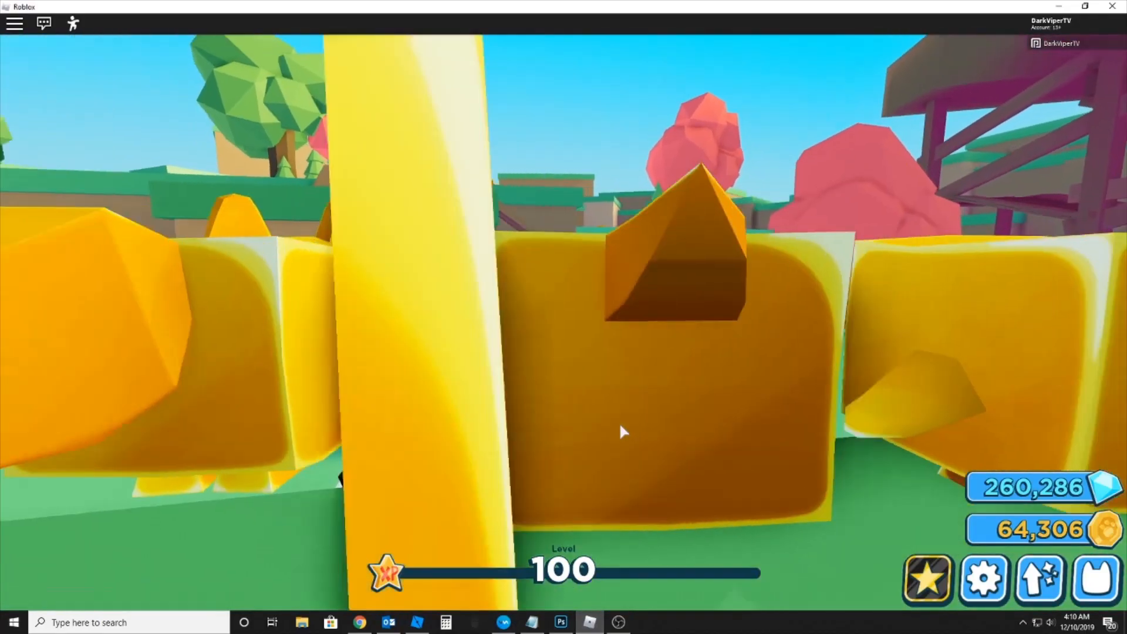
{"action": "key", "text": "w"}
{"action": "key", "text": "d"}
{"action": "key", "text": "a"}
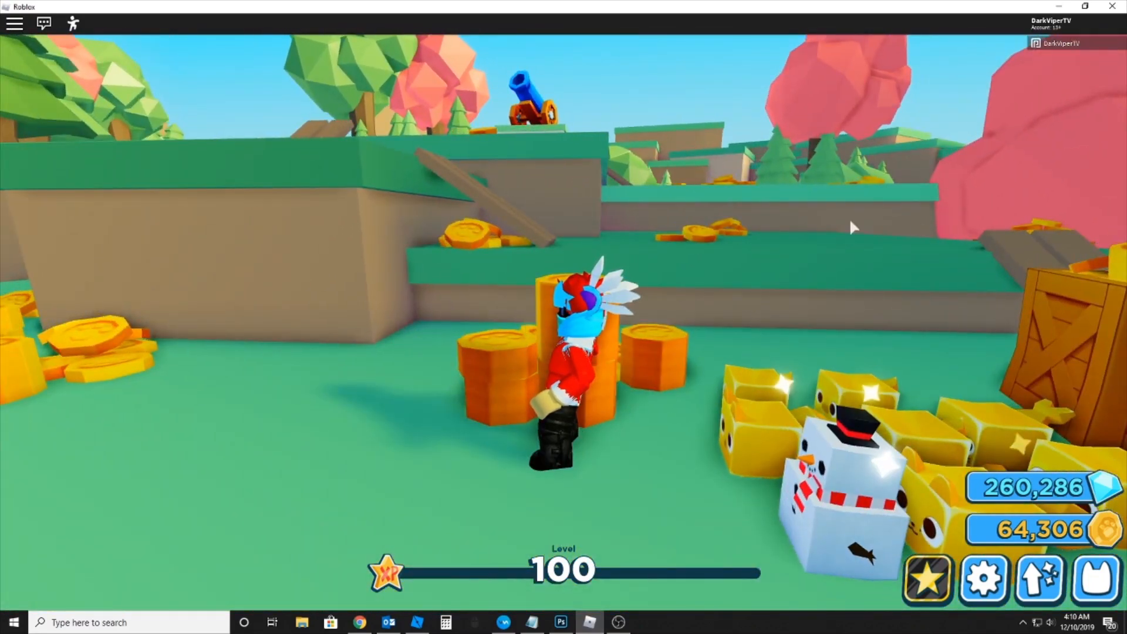
Review the sky artwork in Photoshop and return to the Roblox game to compare its sky
{"action": "key", "text": "alt+Tab"}
{"action": "right_click", "coordinate": [518, 380]}
{"action": "left_click", "coordinate": [235, 242]}
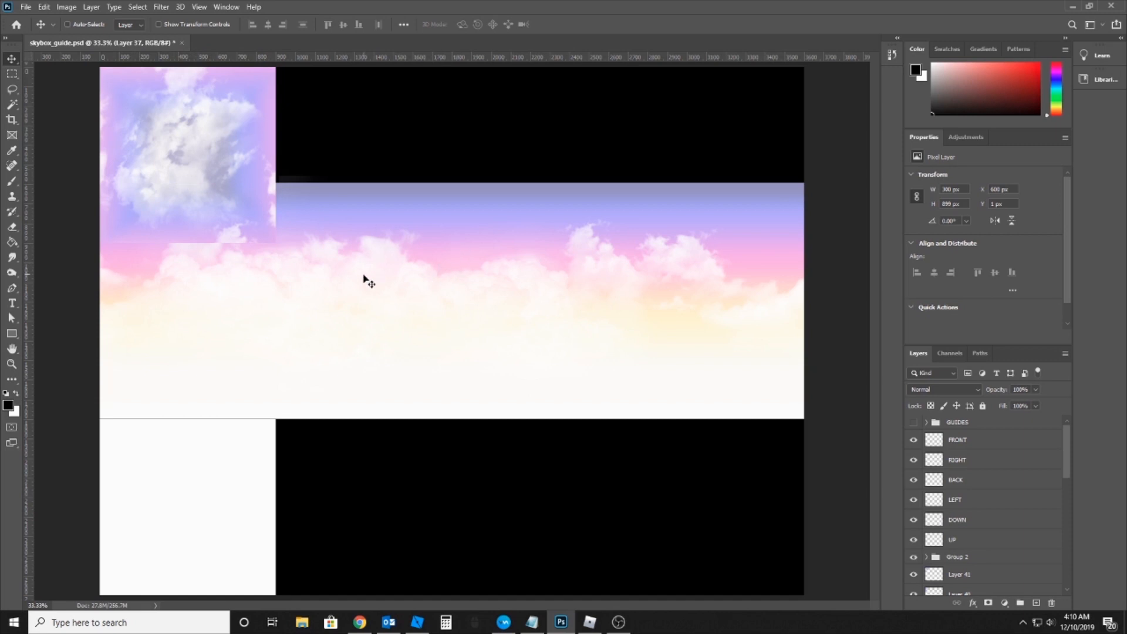
{"action": "left_click", "coordinate": [589, 622]}
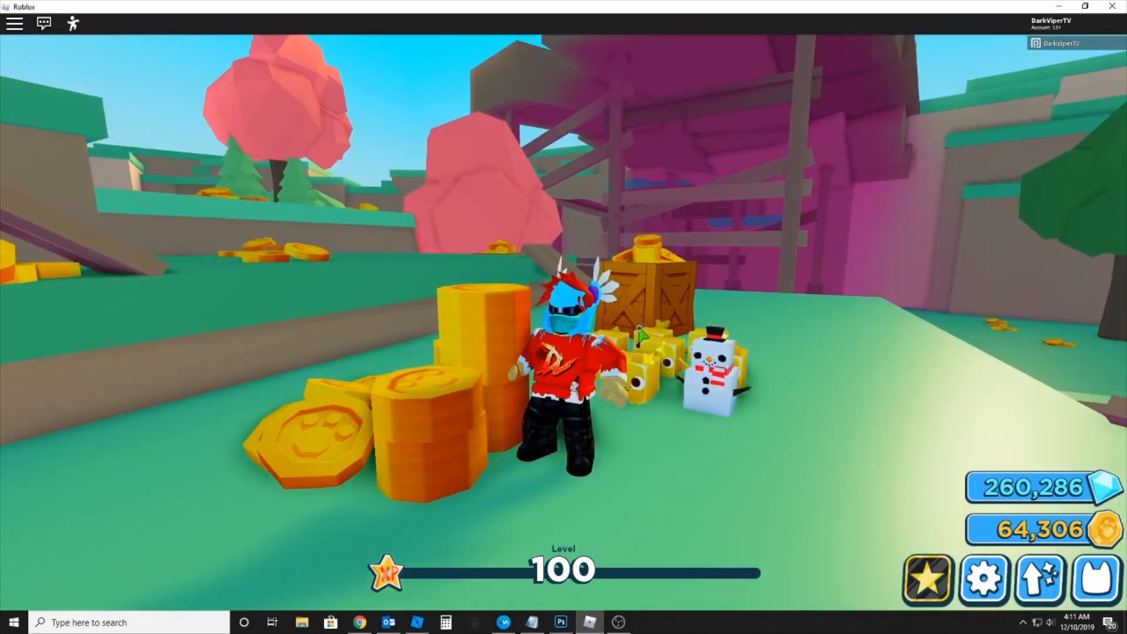
Walk and jump the character around the green area to get a view of open sky above the hills
{"action": "key", "text": "w"}
{"action": "key", "text": "space"}
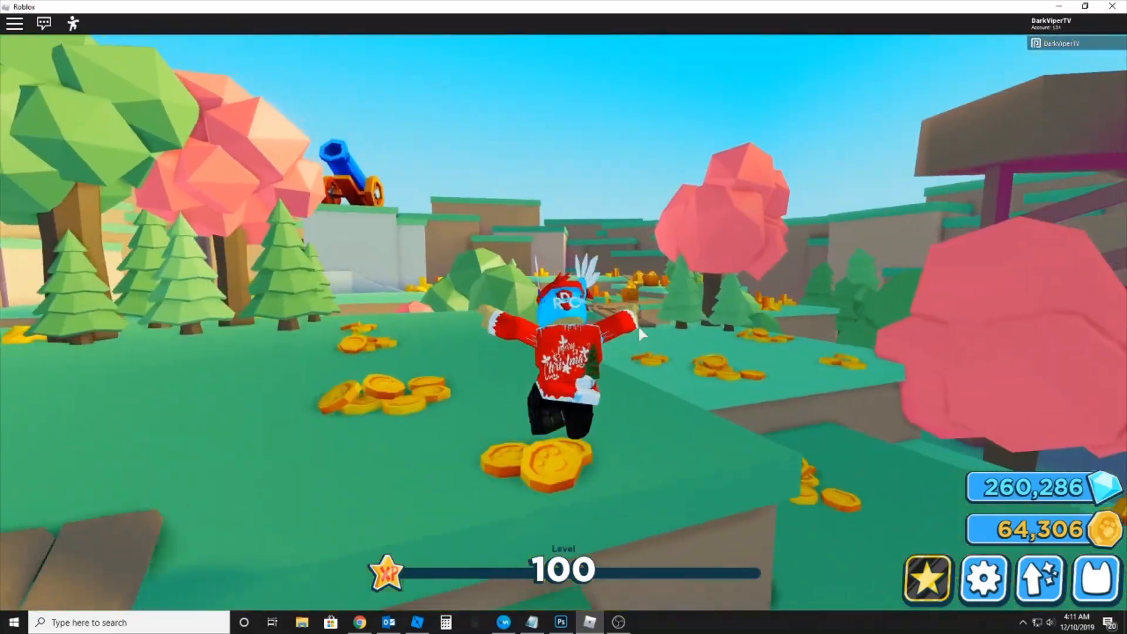
{"action": "key", "text": "space"}
{"action": "key", "text": "s"}
{"action": "key", "text": "a"}
{"action": "key", "text": "d"}
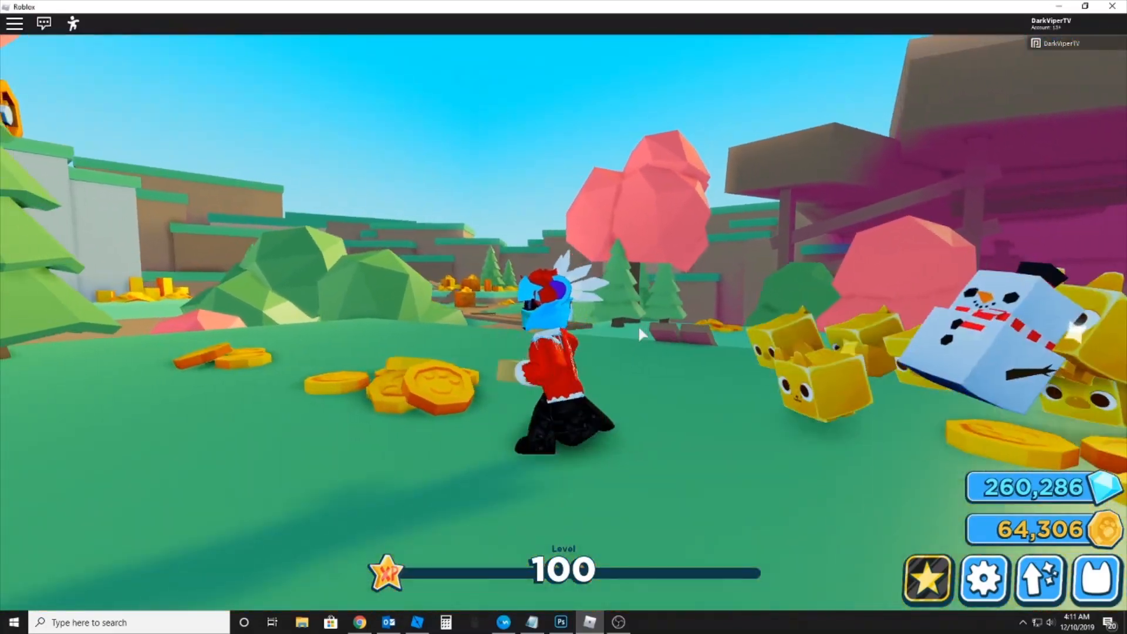
{"action": "key", "text": "a"}
{"action": "key", "text": "w"}
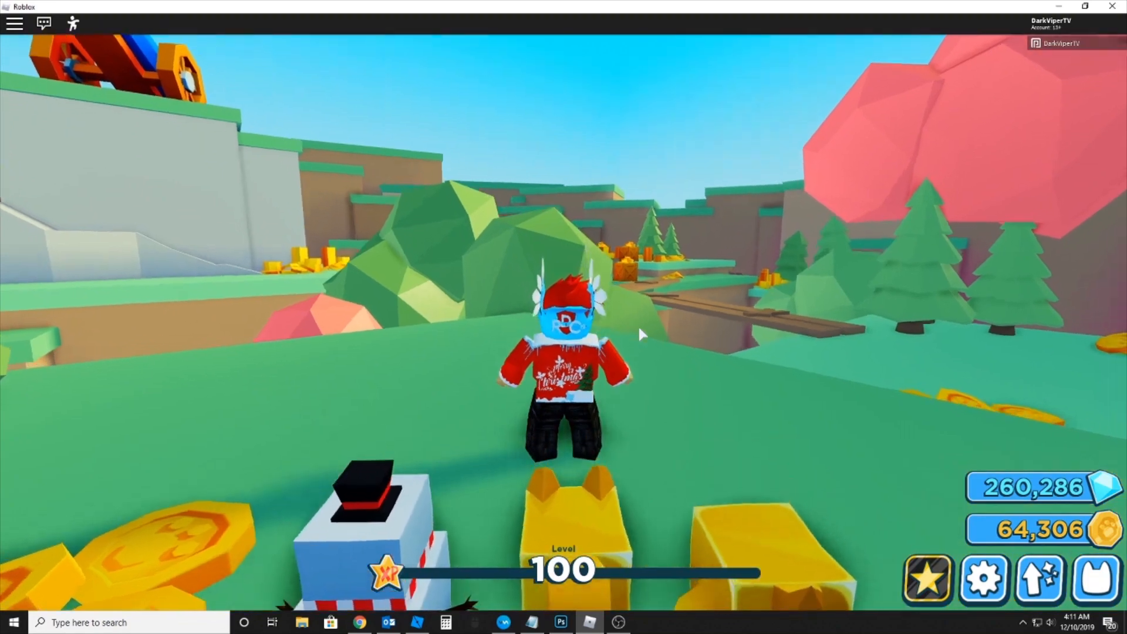
{"action": "key", "text": "a"}
{"action": "key", "text": "w"}
{"action": "key", "text": "s"}
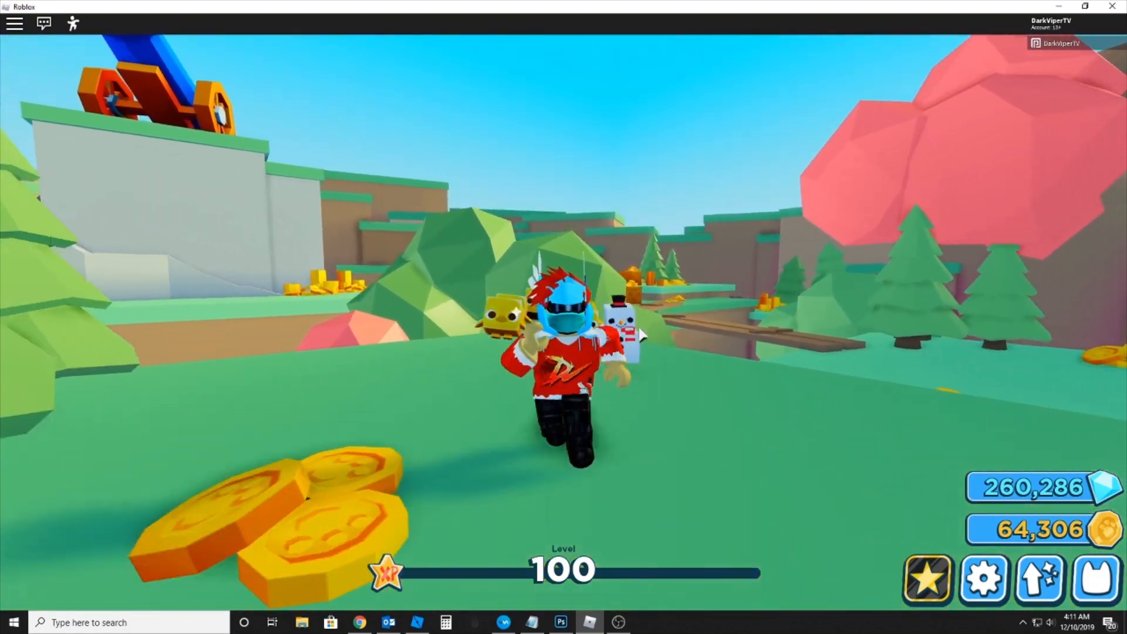
{"action": "key", "text": "d"}
{"action": "key", "text": "w"}
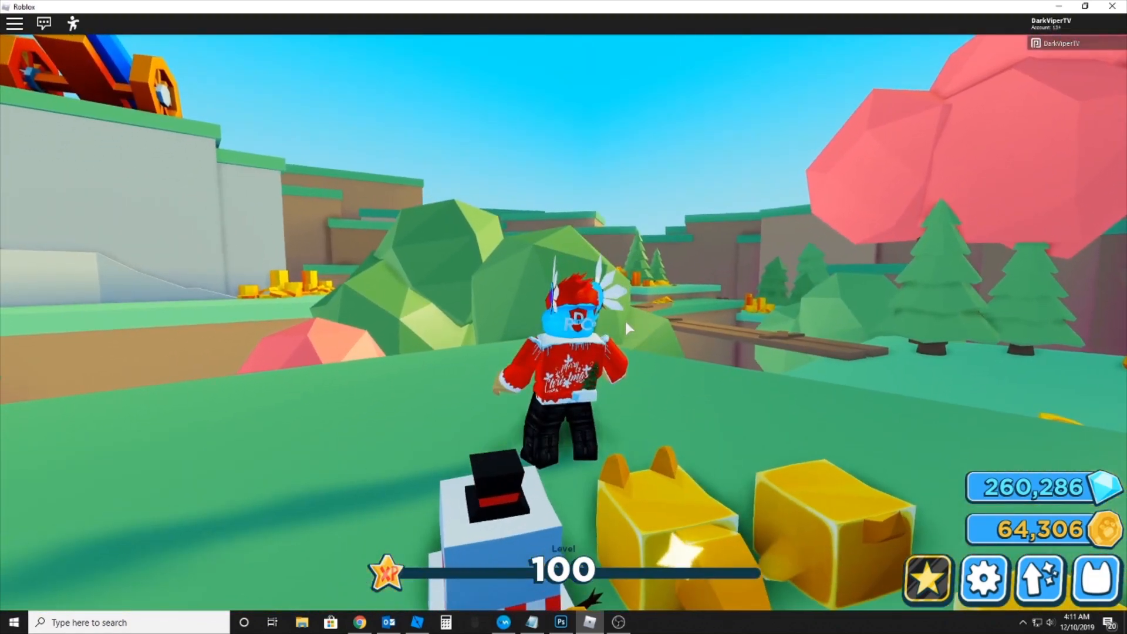
Switch to Photoshop, create a new document and paste the captured game screenshot into it
{"action": "key", "text": "alt+Tab"}
{"action": "left_click", "coordinate": [26, 6]}
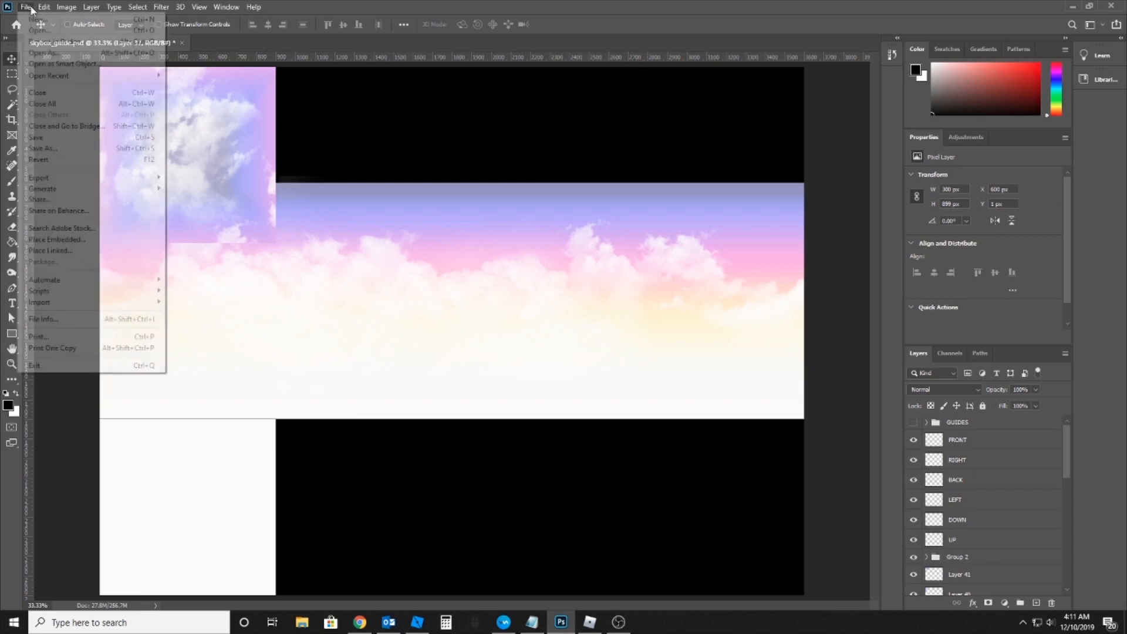
{"action": "left_click", "coordinate": [35, 19]}
{"action": "key", "text": "Return"}
{"action": "key", "text": "ctrl+v"}
{"action": "key", "text": "z"}
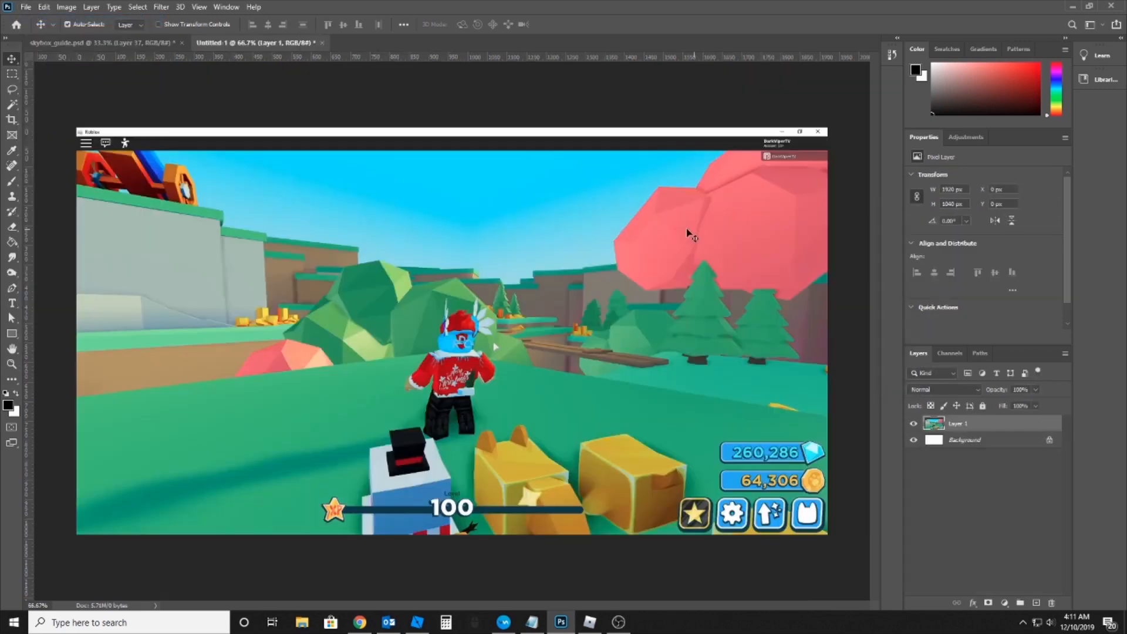
Select the entire blue sky of the screenshot with the Magic Wand and copy it to a new layer
{"action": "left_click", "coordinate": [12, 104]}
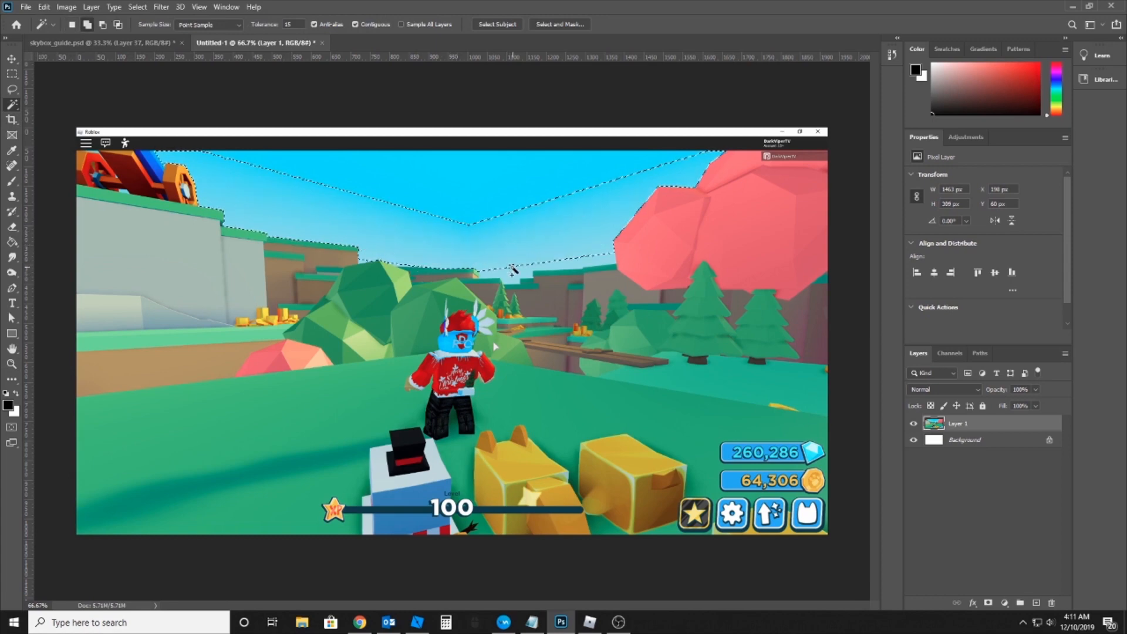
{"action": "left_click", "coordinate": [473, 205], "text": "shift"}
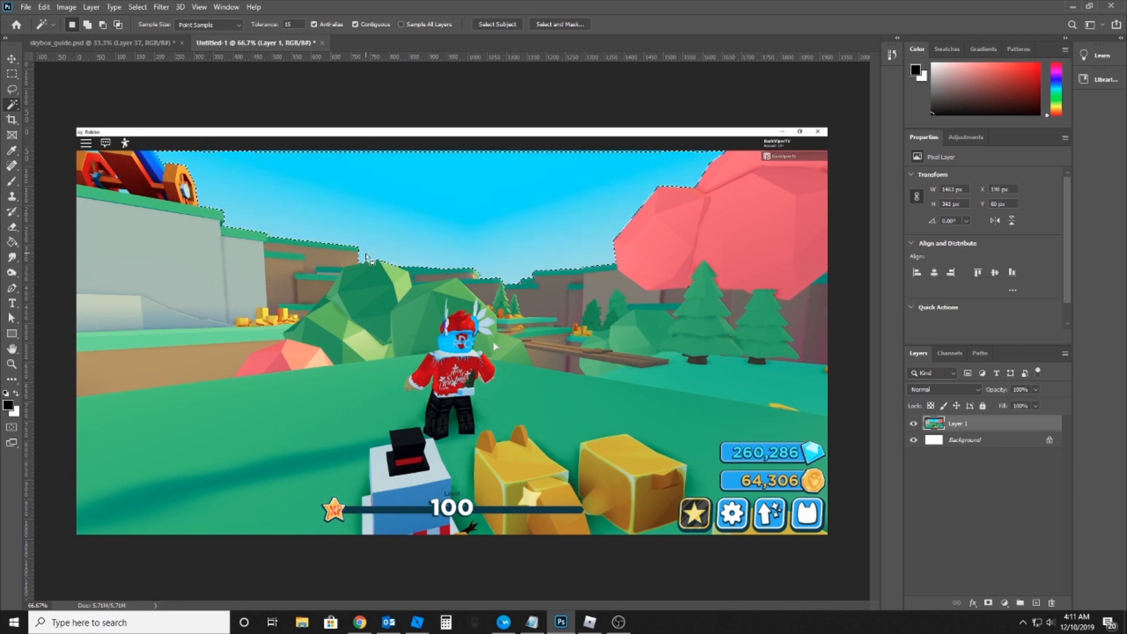
{"action": "left_click", "coordinate": [91, 7]}
{"action": "mouse_move", "coordinate": [147, 18]}
{"action": "left_click", "coordinate": [264, 127]}
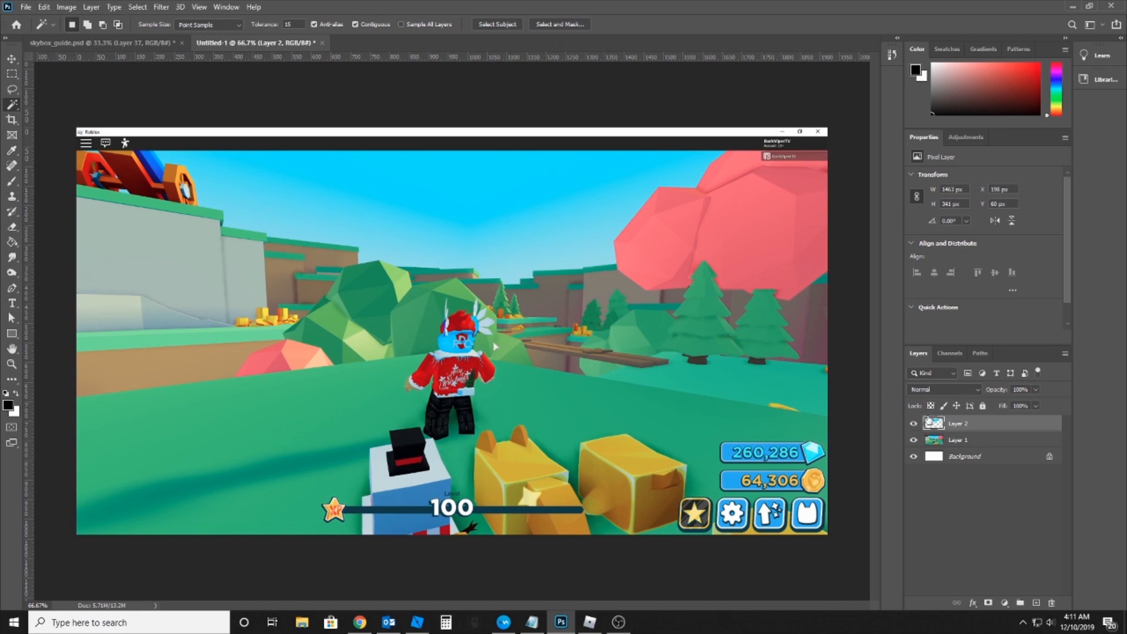
Lock the transparent pixels of the copied sky layer and brush black over the whole sky
{"action": "left_click", "coordinate": [13, 181]}
{"action": "mouse_move", "coordinate": [415, 175]}
{"action": "left_mouse_down"}
{"action": "mouse_move", "coordinate": [458, 346]}
{"action": "mouse_move", "coordinate": [498, 382]}
{"action": "left_mouse_up"}
{"action": "key", "text": "ctrl+z"}
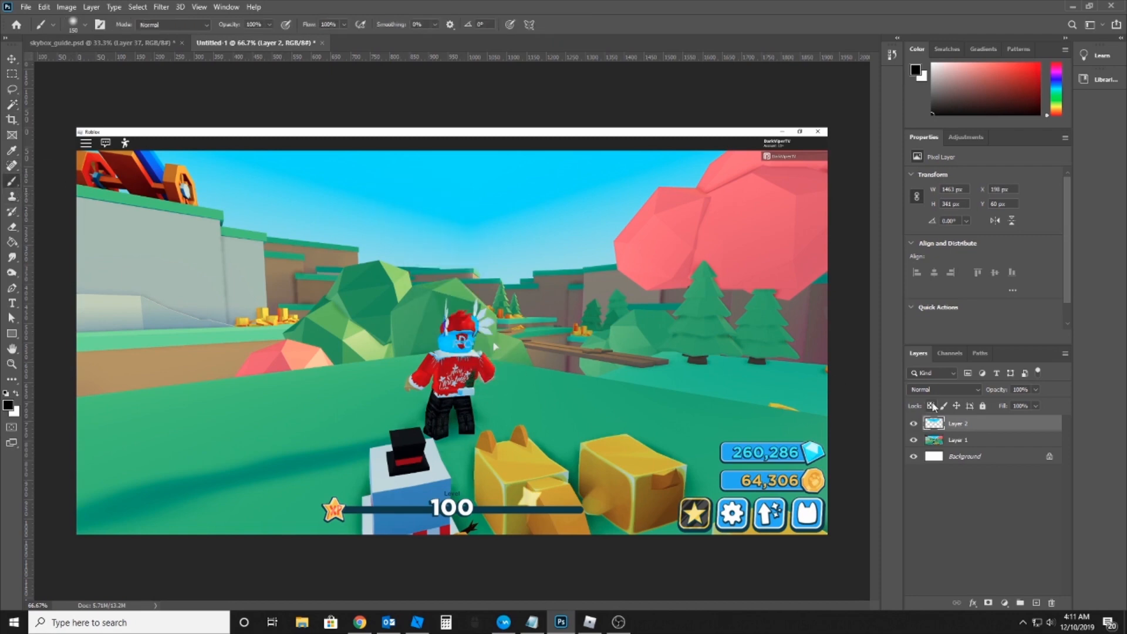
{"action": "left_click", "coordinate": [929, 406]}
{"action": "mouse_move", "coordinate": [475, 225]}
{"action": "left_mouse_down"}
{"action": "mouse_move", "coordinate": [508, 321]}
{"action": "mouse_move", "coordinate": [462, 286]}
{"action": "mouse_move", "coordinate": [402, 284]}
{"action": "mouse_move", "coordinate": [413, 248]}
{"action": "mouse_move", "coordinate": [693, 224]}
{"action": "mouse_move", "coordinate": [108, 200]}
{"action": "mouse_move", "coordinate": [58, 168]}
{"action": "mouse_move", "coordinate": [379, 150]}
{"action": "mouse_move", "coordinate": [280, 161]}
{"action": "mouse_move", "coordinate": [345, 181]}
{"action": "mouse_move", "coordinate": [645, 207]}
{"action": "mouse_move", "coordinate": [830, 142]}
{"action": "left_mouse_up"}
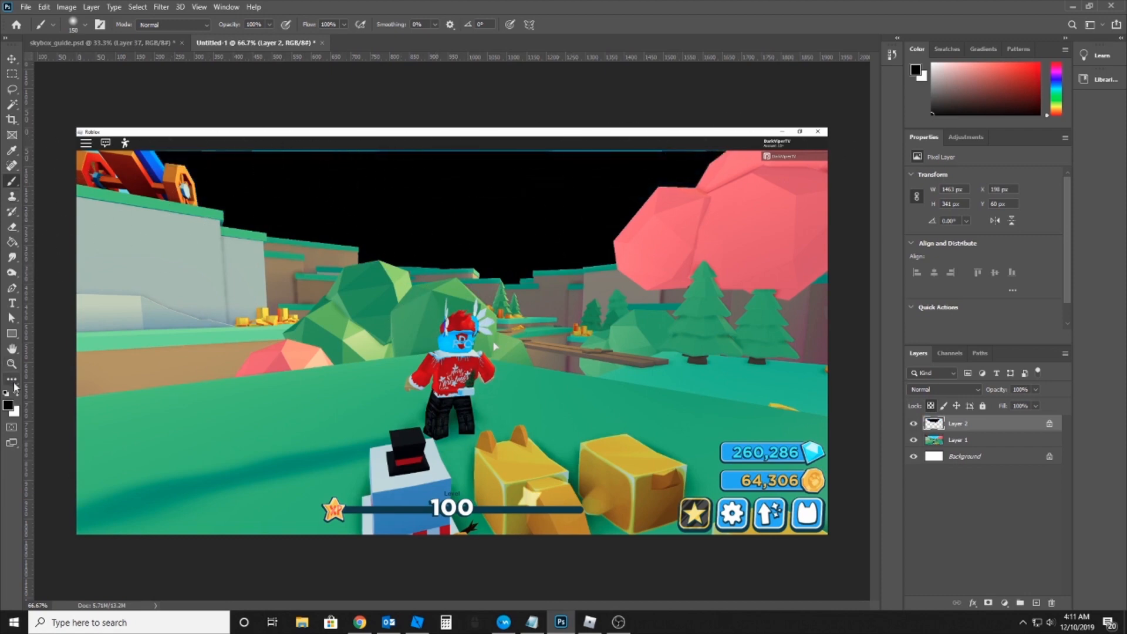
Sample the pink of the large tree as the foreground color and paint the whole sky with it
{"action": "left_click", "coordinate": [8, 405]}
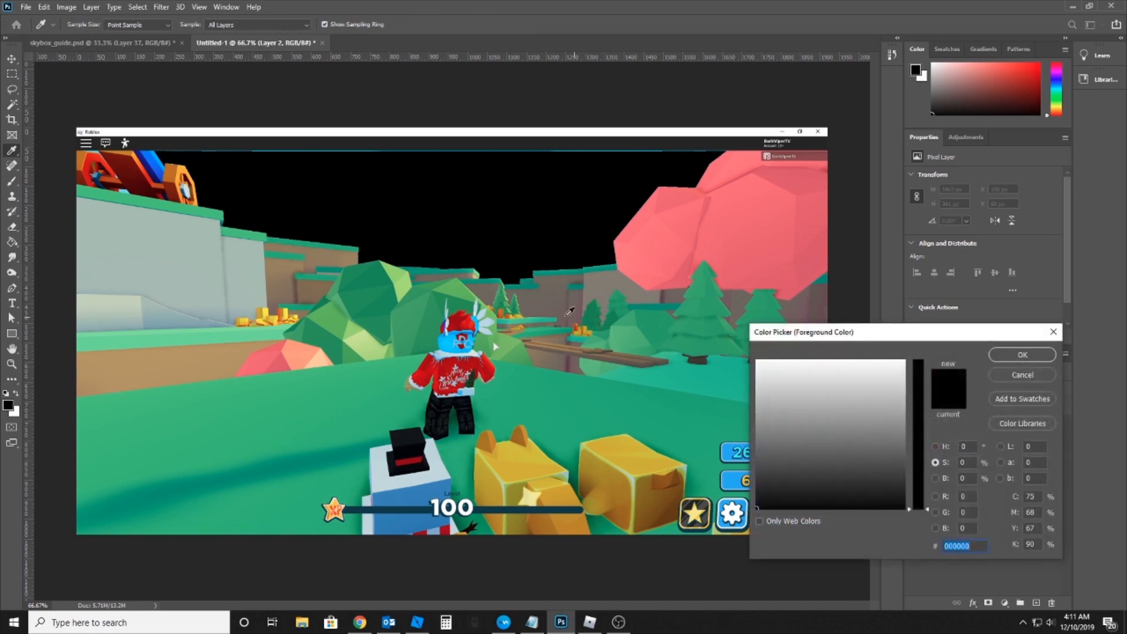
{"action": "left_click", "coordinate": [665, 247]}
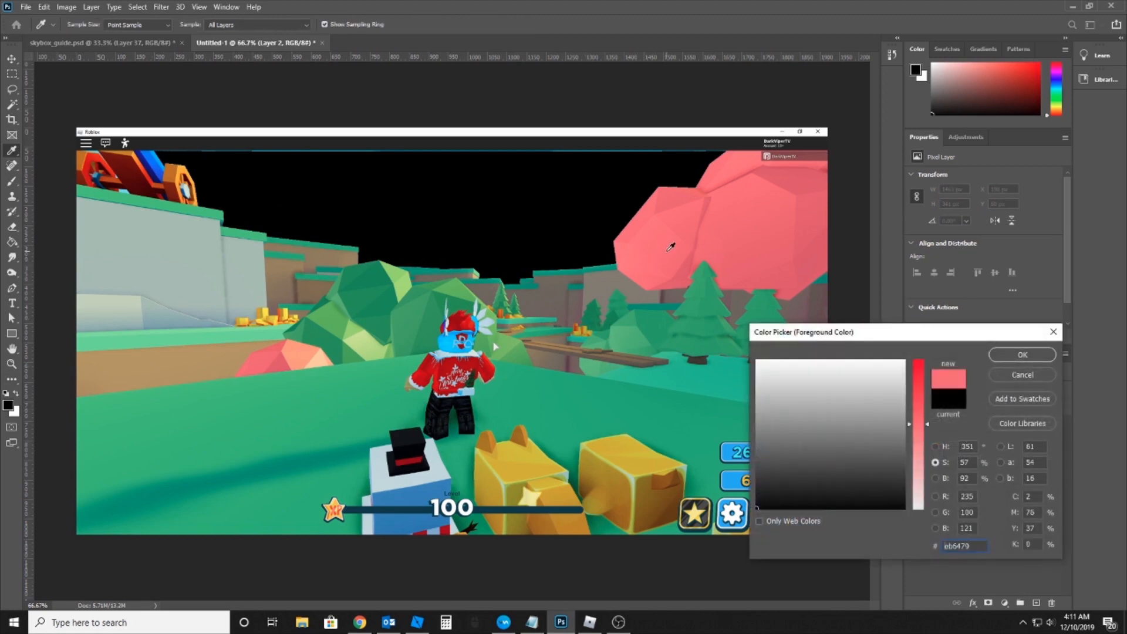
{"action": "left_click", "coordinate": [1023, 356]}
{"action": "mouse_move", "coordinate": [577, 270]}
{"action": "left_mouse_down"}
{"action": "mouse_move", "coordinate": [616, 211]}
{"action": "mouse_move", "coordinate": [704, 170]}
{"action": "mouse_move", "coordinate": [347, 170]}
{"action": "mouse_move", "coordinate": [431, 141]}
{"action": "mouse_move", "coordinate": [217, 208]}
{"action": "mouse_move", "coordinate": [549, 233]}
{"action": "left_mouse_up"}
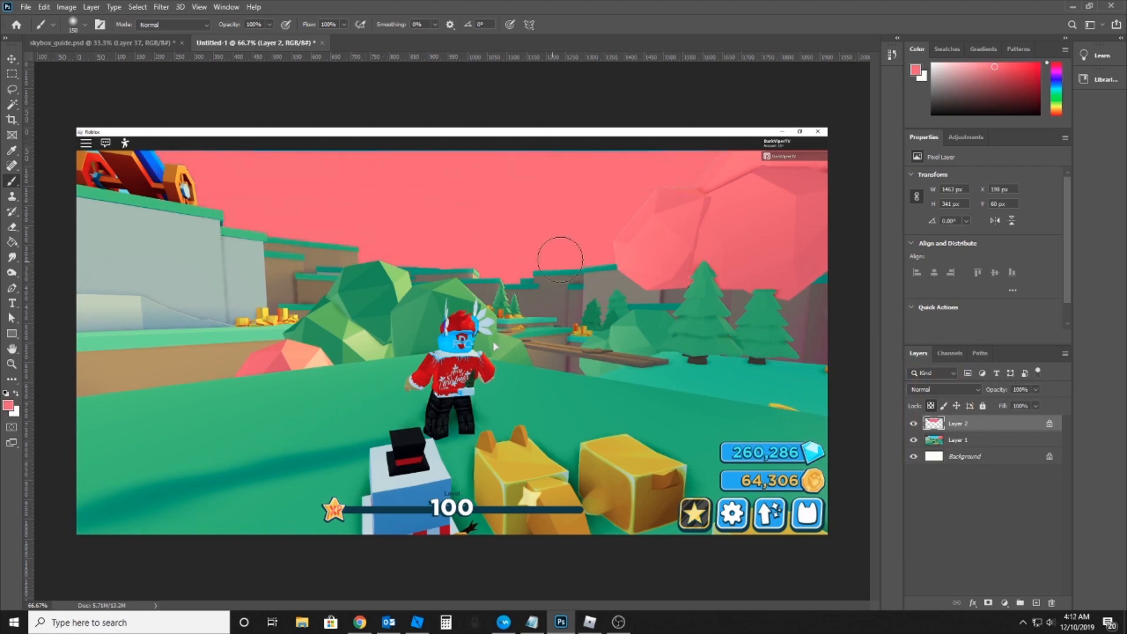
{"action": "right_click", "coordinate": [539, 268]}
Set the foreground color to peach ffc99e, enlarge the brush to 600 and paint a soft glow along the horizon
{"action": "left_click", "coordinate": [9, 405]}
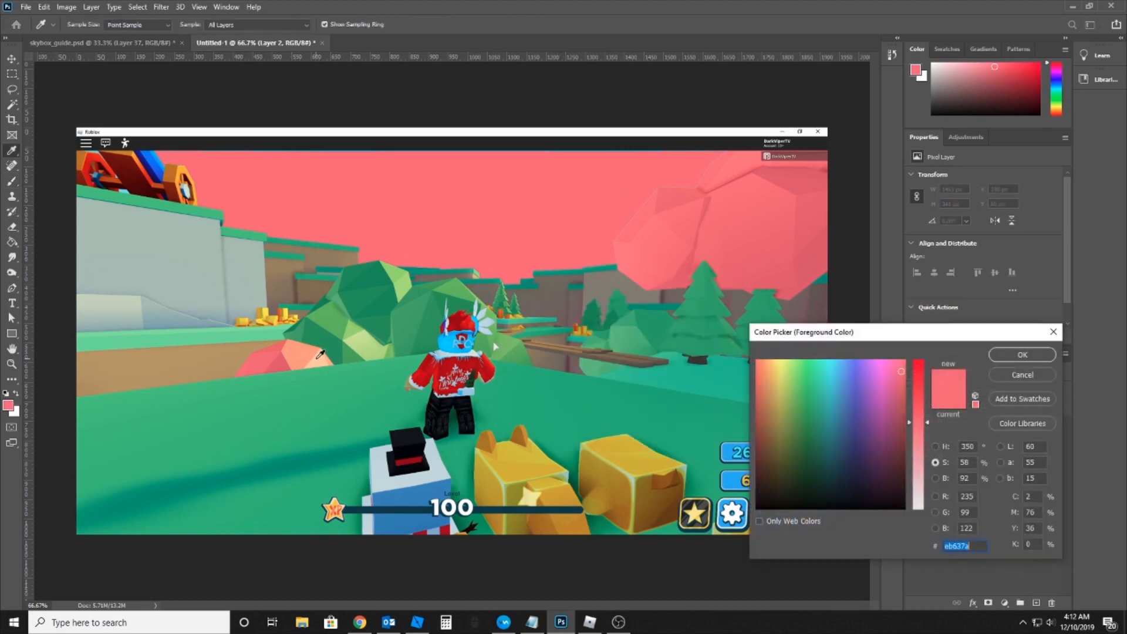
{"action": "left_click", "coordinate": [766, 359]}
{"action": "left_click", "coordinate": [1019, 359]}
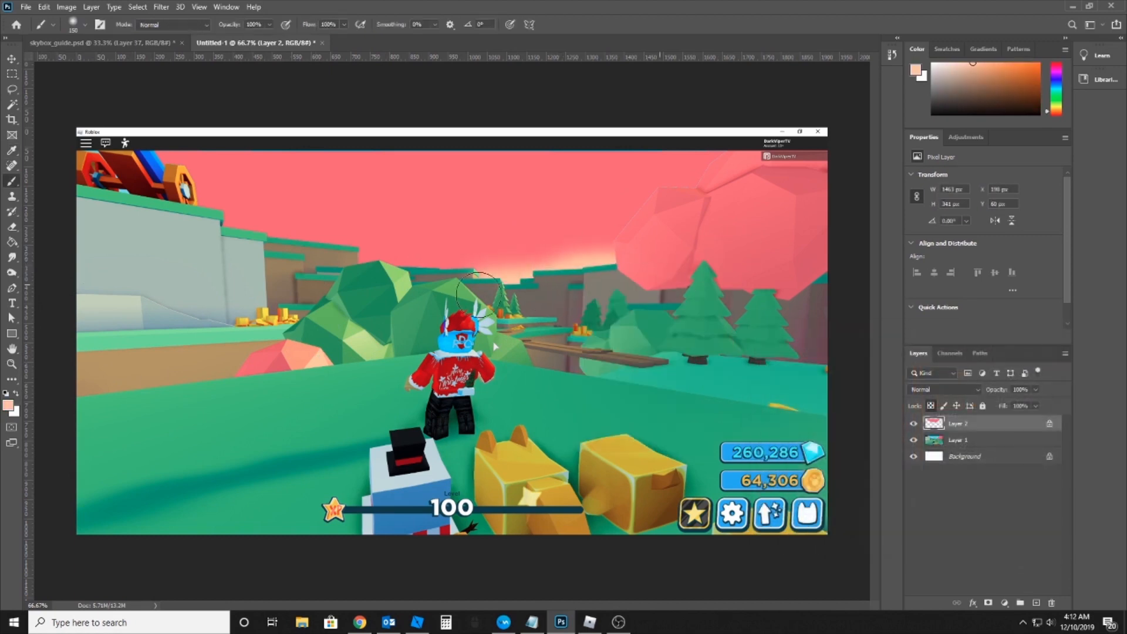
{"action": "key", "text": "bracketright"}
{"action": "key", "text": "bracketright"}
{"action": "key", "text": "bracketright"}
{"action": "key", "text": "bracketright"}
{"action": "mouse_move", "coordinate": [197, 293]}
{"action": "left_mouse_down"}
{"action": "mouse_move", "coordinate": [323, 326]}
{"action": "mouse_move", "coordinate": [567, 354]}
{"action": "mouse_move", "coordinate": [633, 341]}
{"action": "left_mouse_up"}
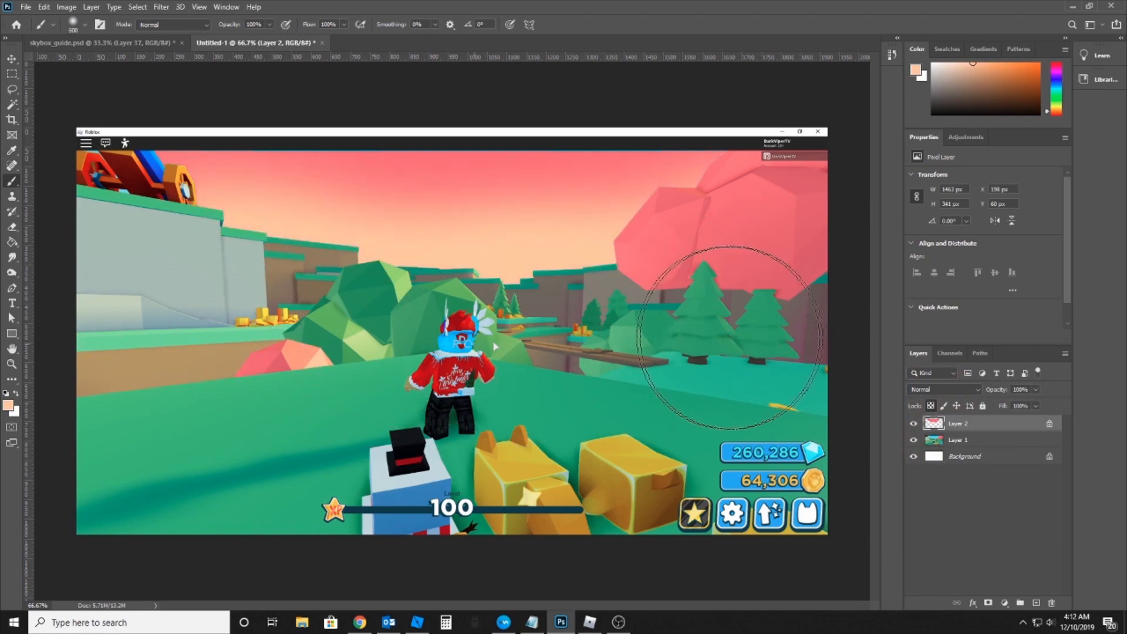
{"action": "key", "text": "ctrl+z"}
{"action": "key", "text": "ctrl+shift+z"}
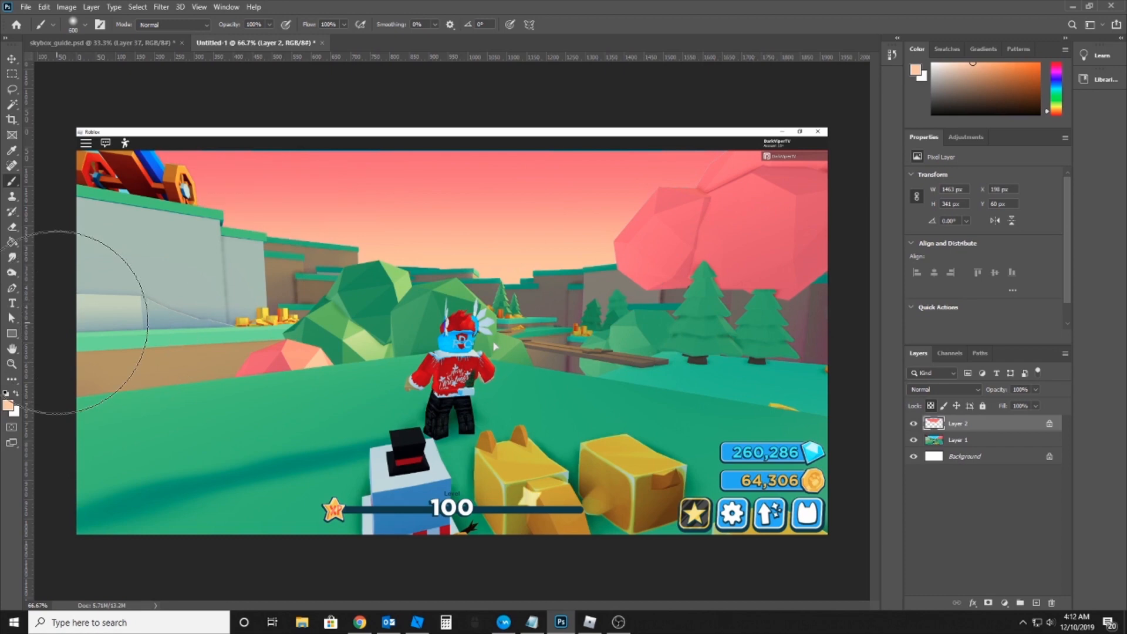
Toggle the visibility of the painted sky layer to compare the sunset gradient with the original blue sky
{"action": "key", "text": "c"}
{"action": "key", "text": "v"}
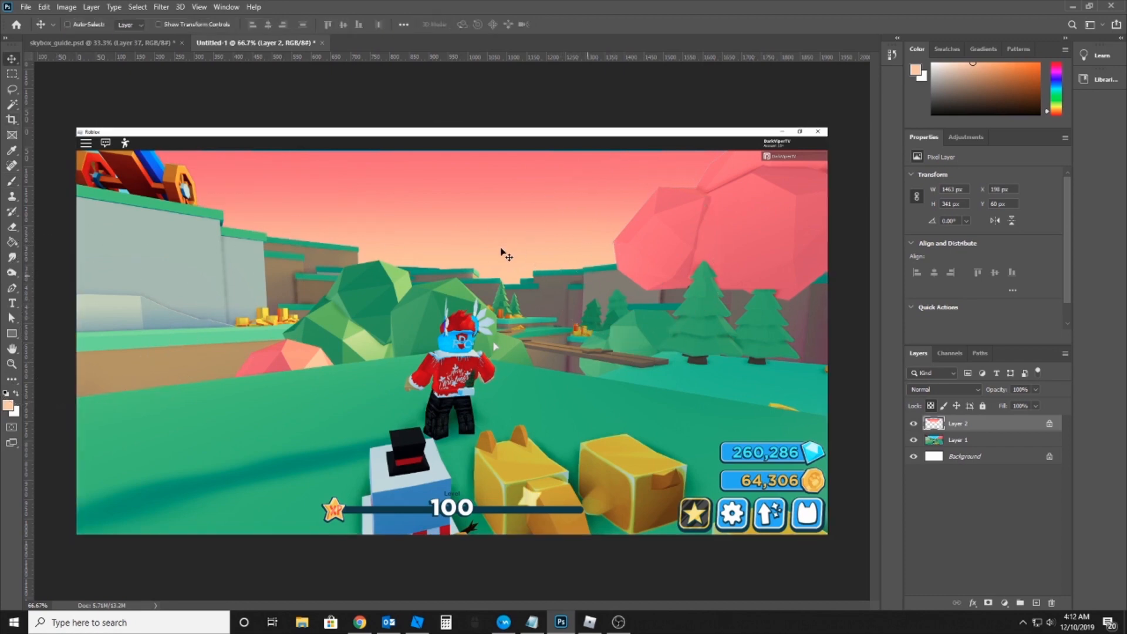
{"action": "left_click", "coordinate": [913, 423]}
{"action": "left_click", "coordinate": [913, 423]}
{"action": "left_click", "coordinate": [913, 423]}
{"action": "left_click", "coordinate": [914, 423]}
Set the foreground color to mauve ac6b9c and brush it softly across the upper edge of the sky
{"action": "left_click", "coordinate": [10, 406]}
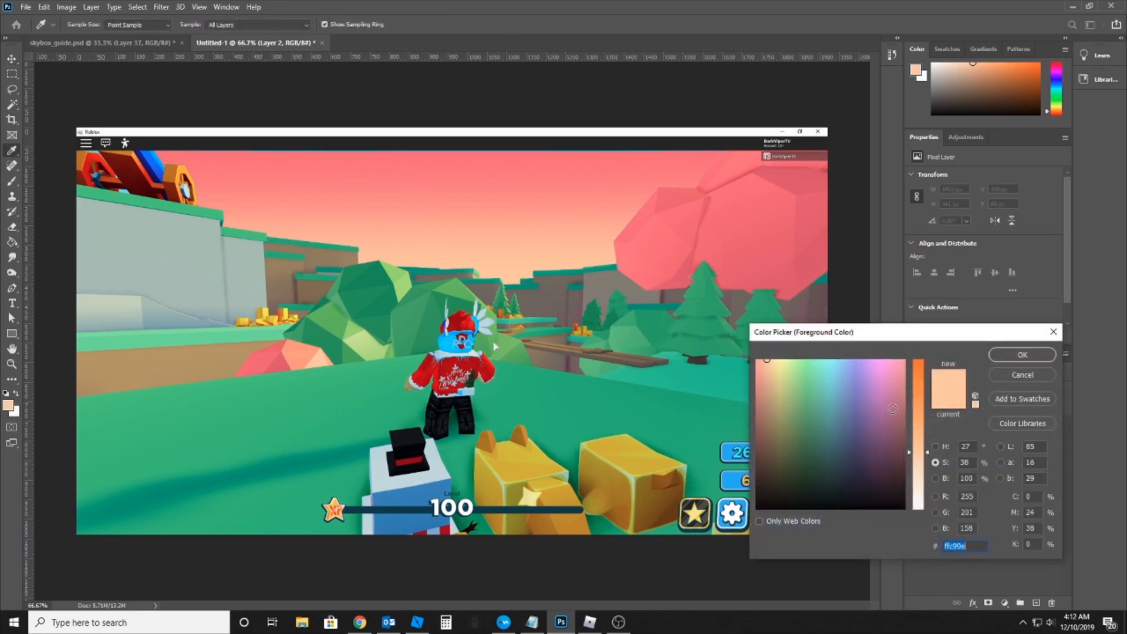
{"action": "type", "text": "a96995"}
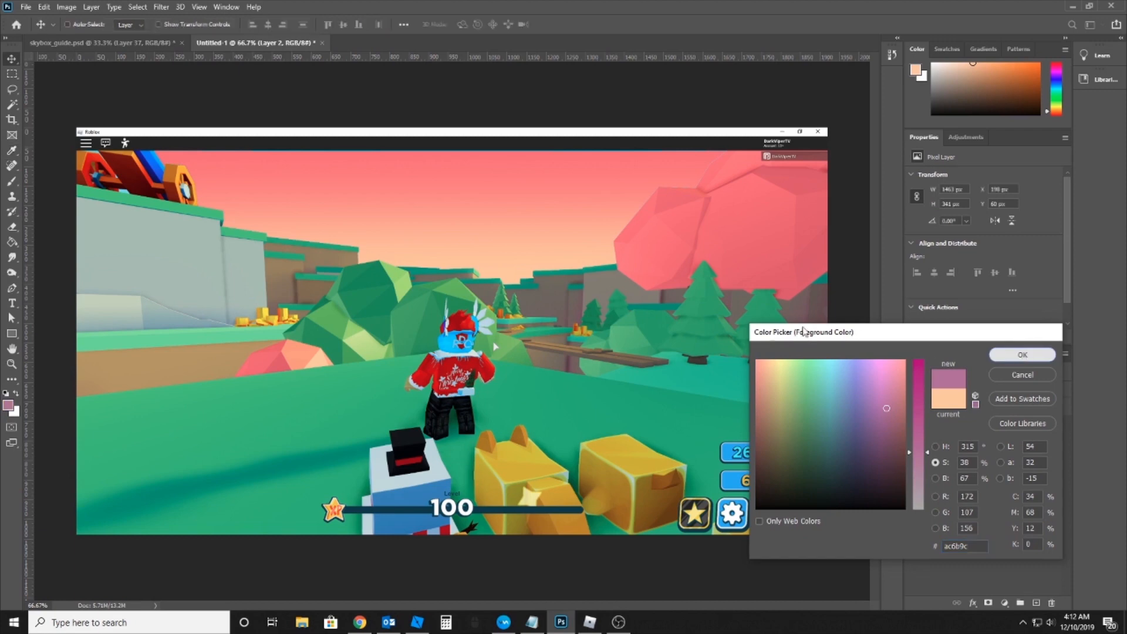
{"action": "left_click", "coordinate": [1023, 355]}
{"action": "key", "text": "b"}
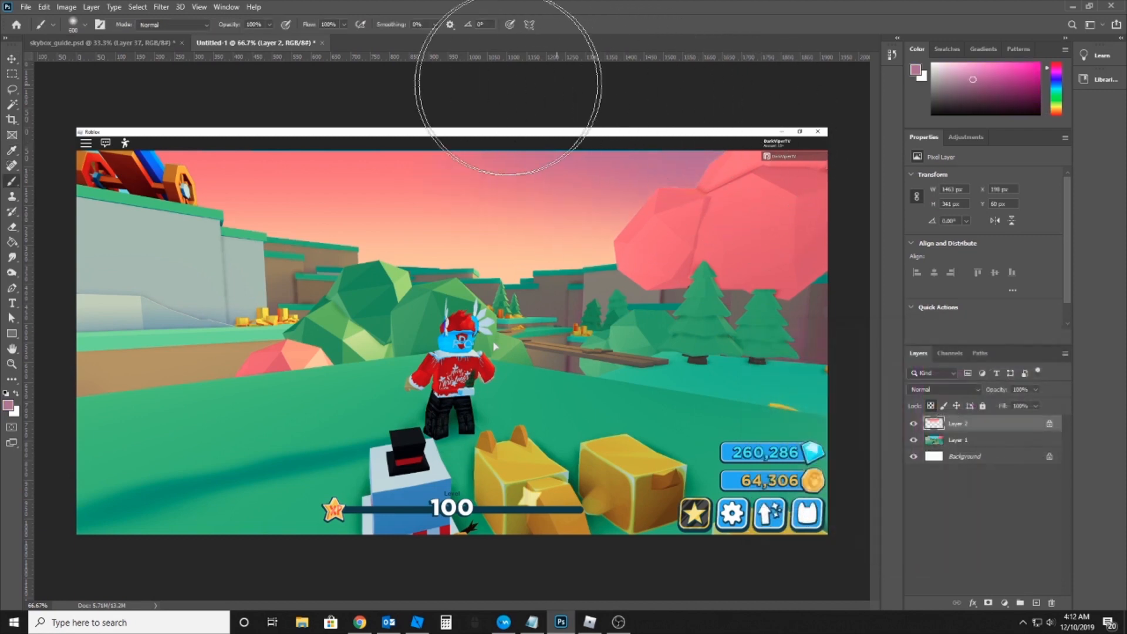
{"action": "mouse_move", "coordinate": [730, 113]}
{"action": "left_mouse_down"}
{"action": "mouse_move", "coordinate": [327, 101]}
{"action": "mouse_move", "coordinate": [246, 115]}
{"action": "left_mouse_up"}
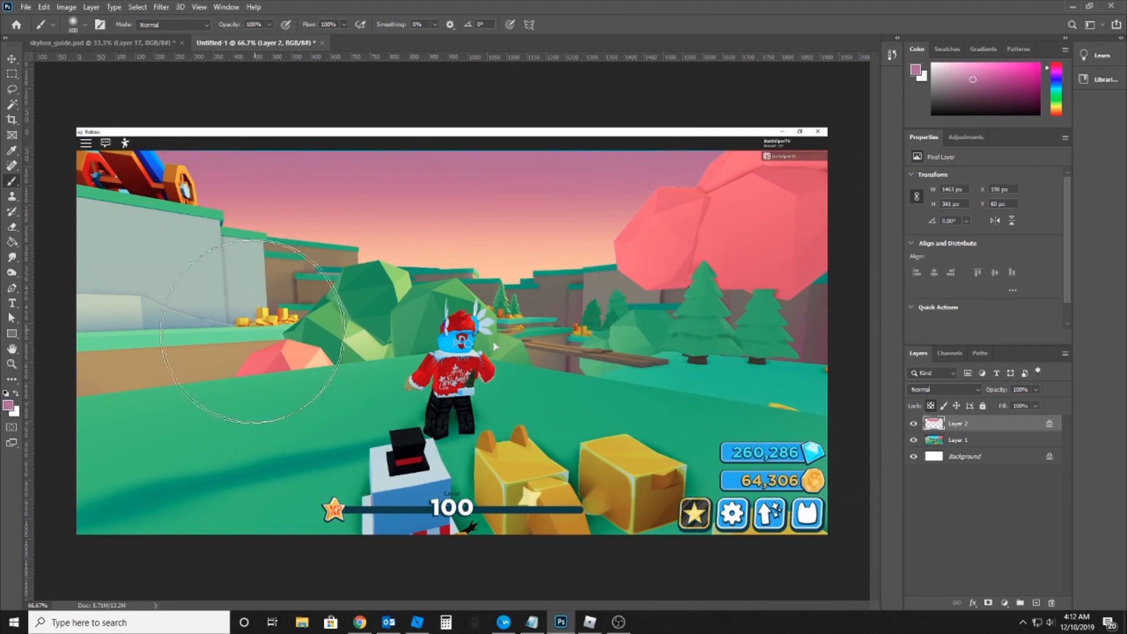
Try painting the whole sky in dark mauve (RGB 102, 62, 82), and undo the stroke
{"action": "left_click", "coordinate": [8, 405]}
{"action": "left_click", "coordinate": [807, 322]}
{"action": "left_click", "coordinate": [828, 353]}
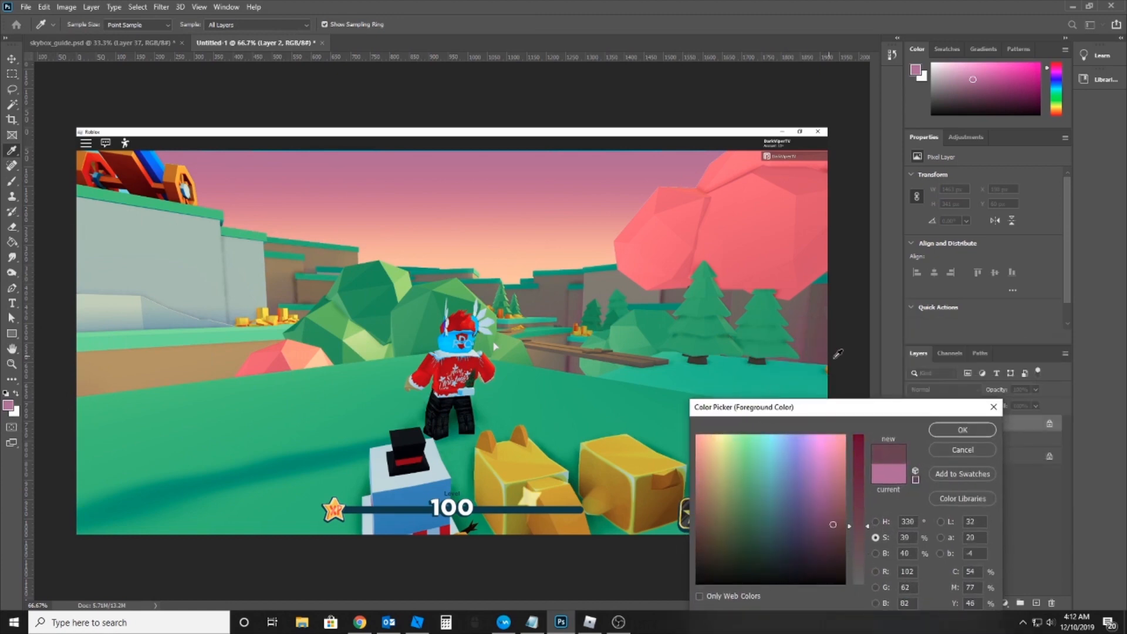
{"action": "left_click", "coordinate": [963, 429]}
{"action": "mouse_move", "coordinate": [733, 231]}
{"action": "left_mouse_down"}
{"action": "mouse_move", "coordinate": [587, 247]}
{"action": "mouse_move", "coordinate": [730, 239]}
{"action": "mouse_move", "coordinate": [516, 239]}
{"action": "mouse_move", "coordinate": [849, 149]}
{"action": "left_mouse_up"}
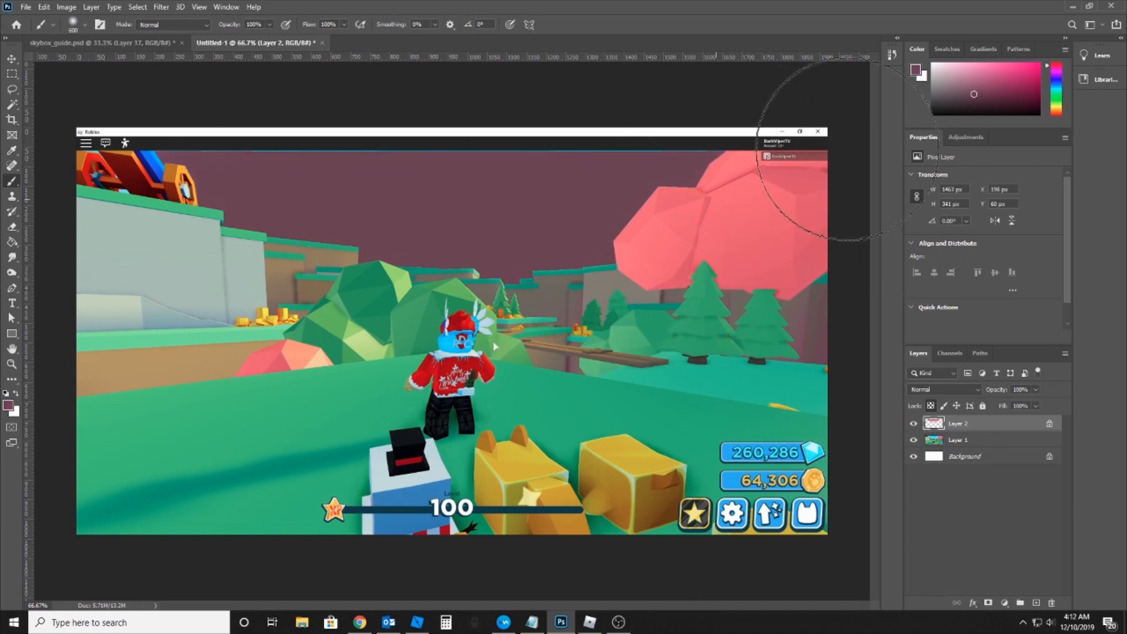
{"action": "key", "text": "ctrl+z"}
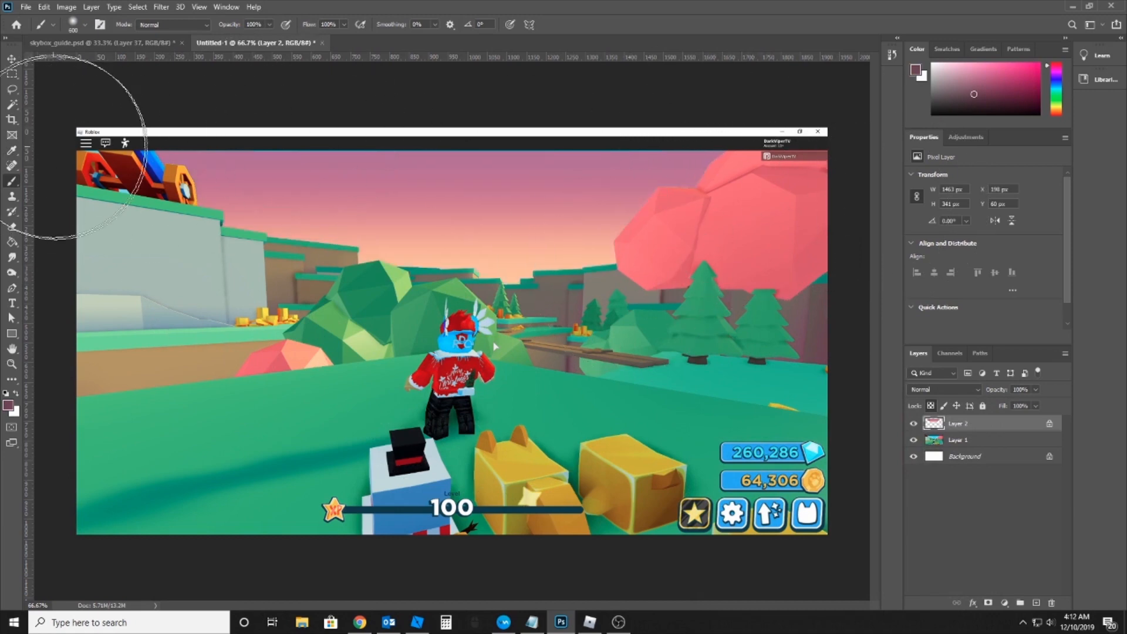
{"action": "key", "text": "v"}
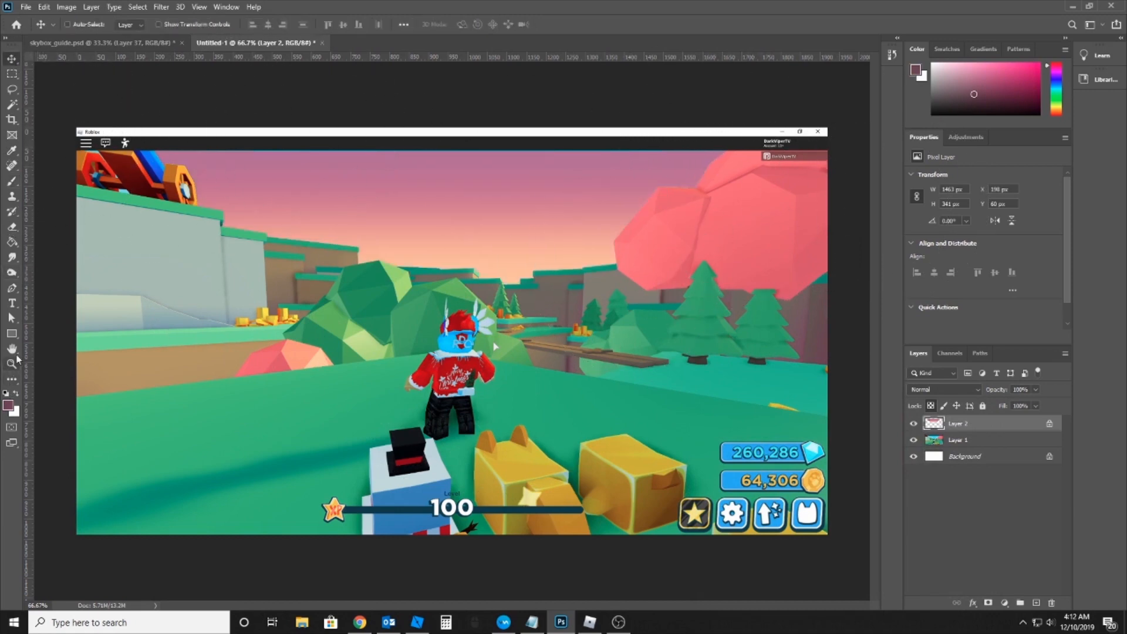
Apply a Hue/Saturation adjustment with a hue of -117 to the painted sky layer
{"action": "left_click", "coordinate": [12, 75]}
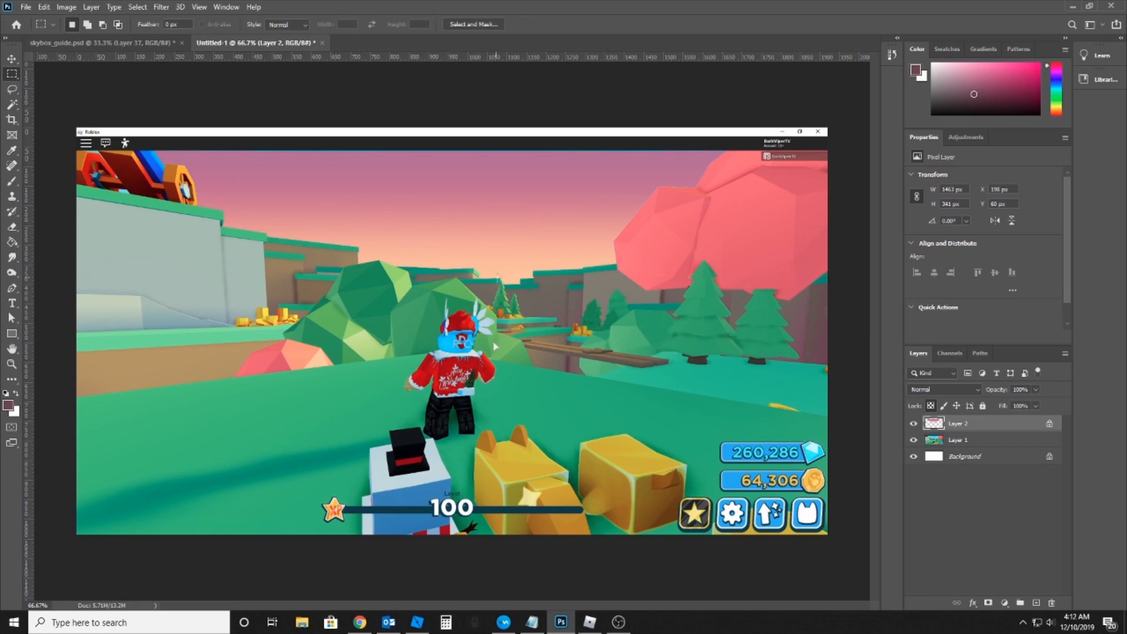
{"action": "left_click_drag", "start_coordinate": [510, 151], "coordinate": [512, 153]}
{"action": "left_click", "coordinate": [68, 7]}
{"action": "mouse_move", "coordinate": [82, 34]}
{"action": "left_click", "coordinate": [257, 102]}
{"action": "left_click_drag", "start_coordinate": [315, 185], "coordinate": [274, 198]}
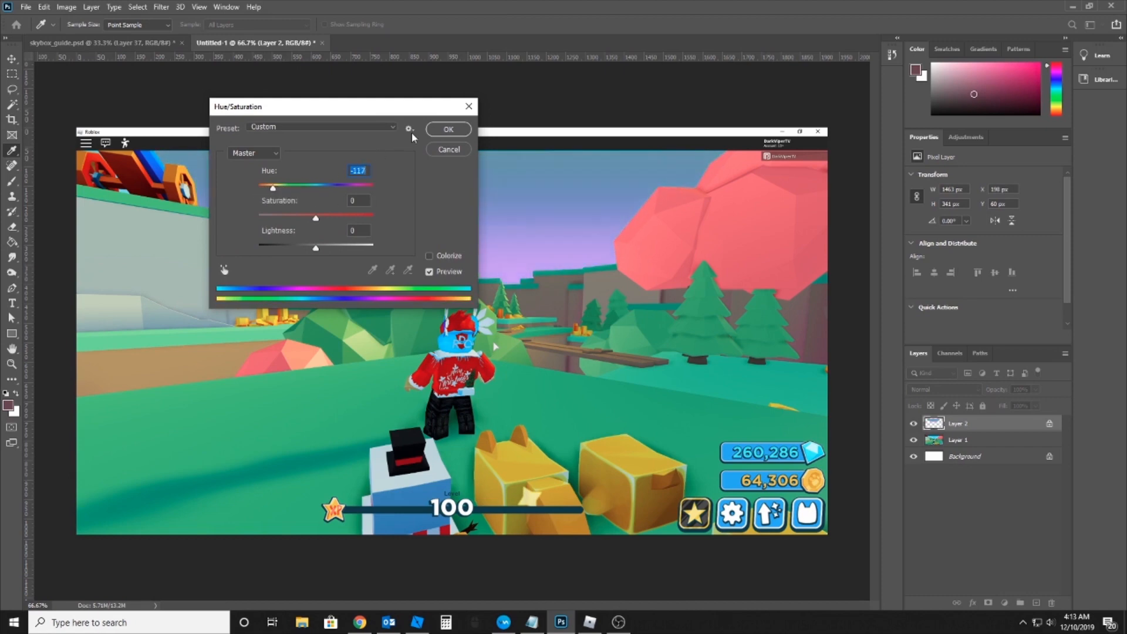
{"action": "left_click", "coordinate": [449, 130]}
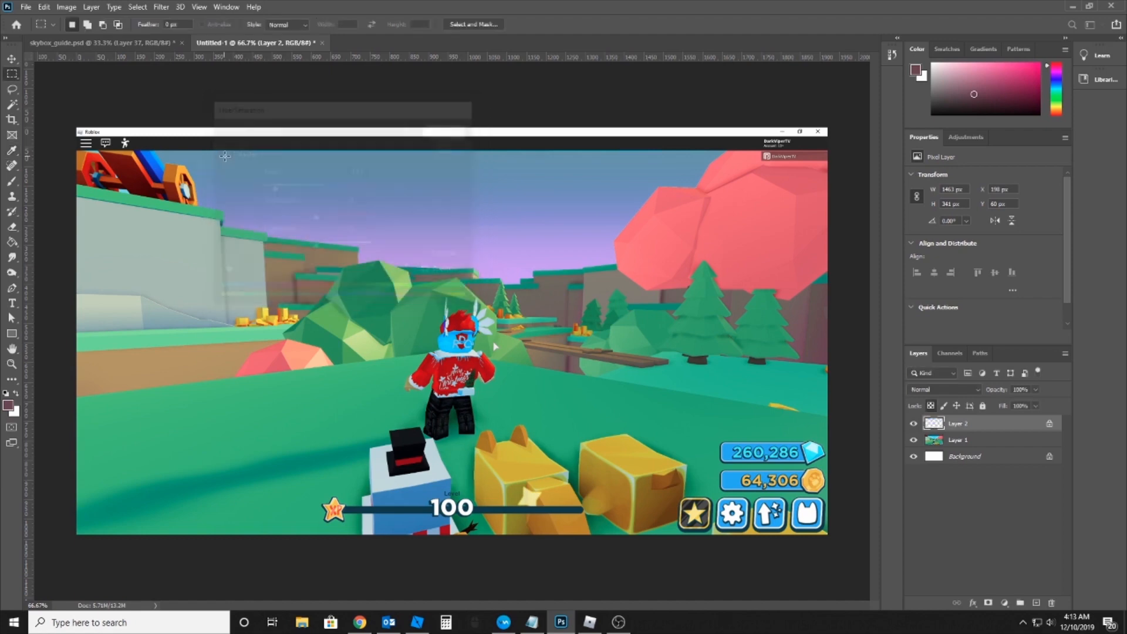
Sample the lilac at the horizon as the foreground color and brush it over the whole sky
{"action": "left_click", "coordinate": [9, 404]}
{"action": "left_click", "coordinate": [510, 263]}
{"action": "left_click", "coordinate": [963, 402]}
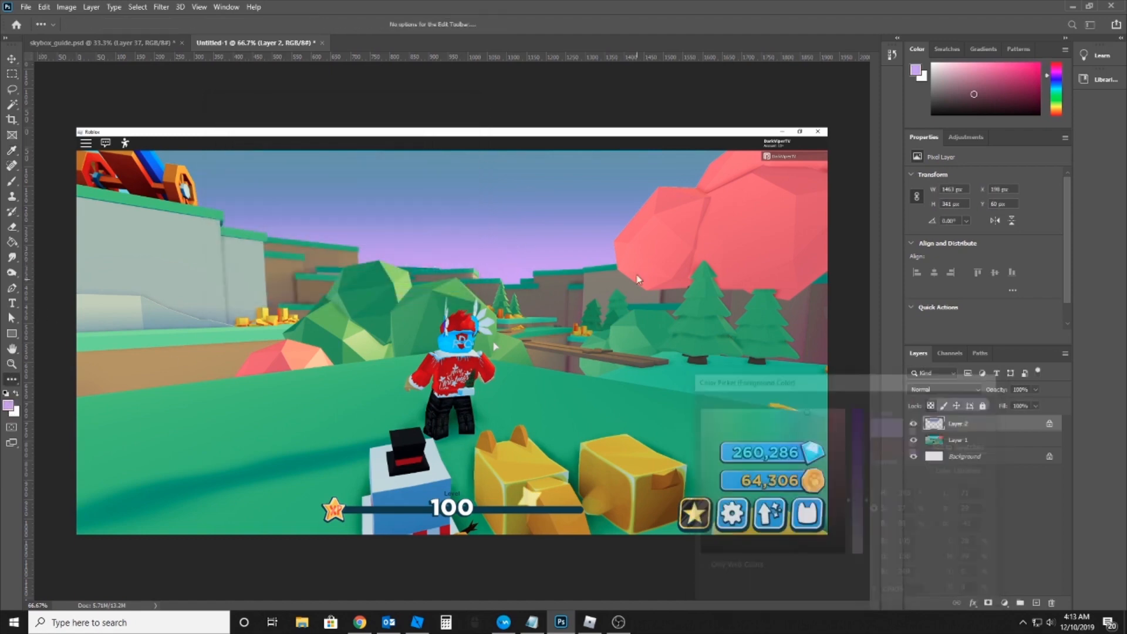
{"action": "key", "text": "b"}
{"action": "mouse_move", "coordinate": [598, 302]}
{"action": "left_mouse_down"}
{"action": "mouse_move", "coordinate": [376, 217]}
{"action": "mouse_move", "coordinate": [100, 170]}
{"action": "mouse_move", "coordinate": [338, 221]}
{"action": "left_mouse_up"}
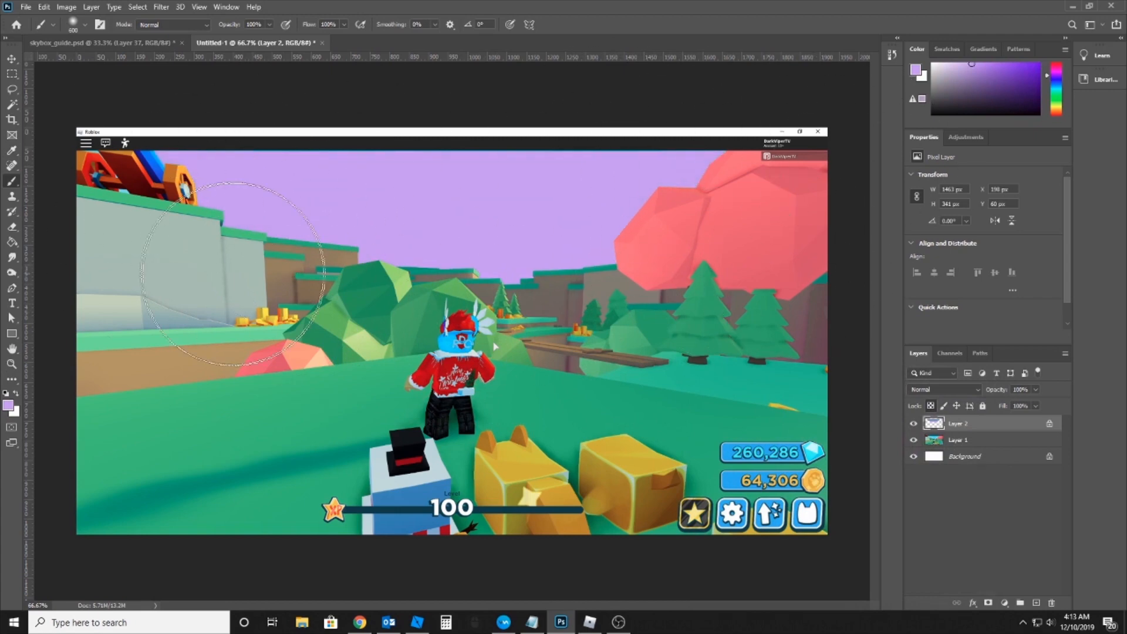
Set the foreground color to violet 7d68e6 and brush it softly across the upper part of the sky
{"action": "left_click", "coordinate": [9, 404]}
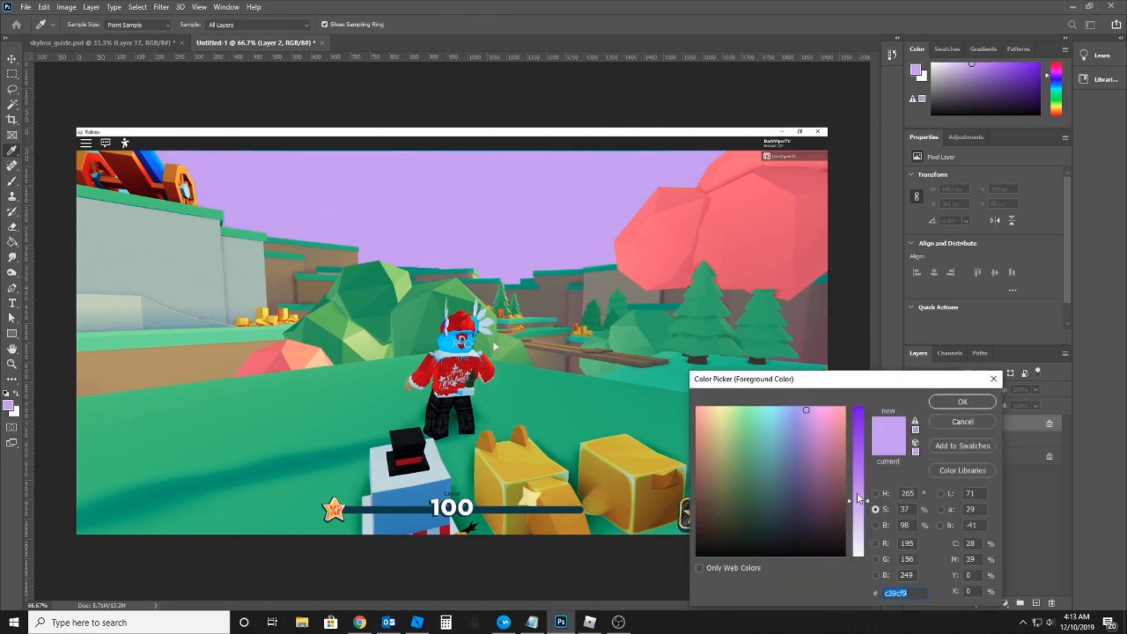
{"action": "left_click", "coordinate": [800, 416]}
{"action": "left_click", "coordinate": [860, 479]}
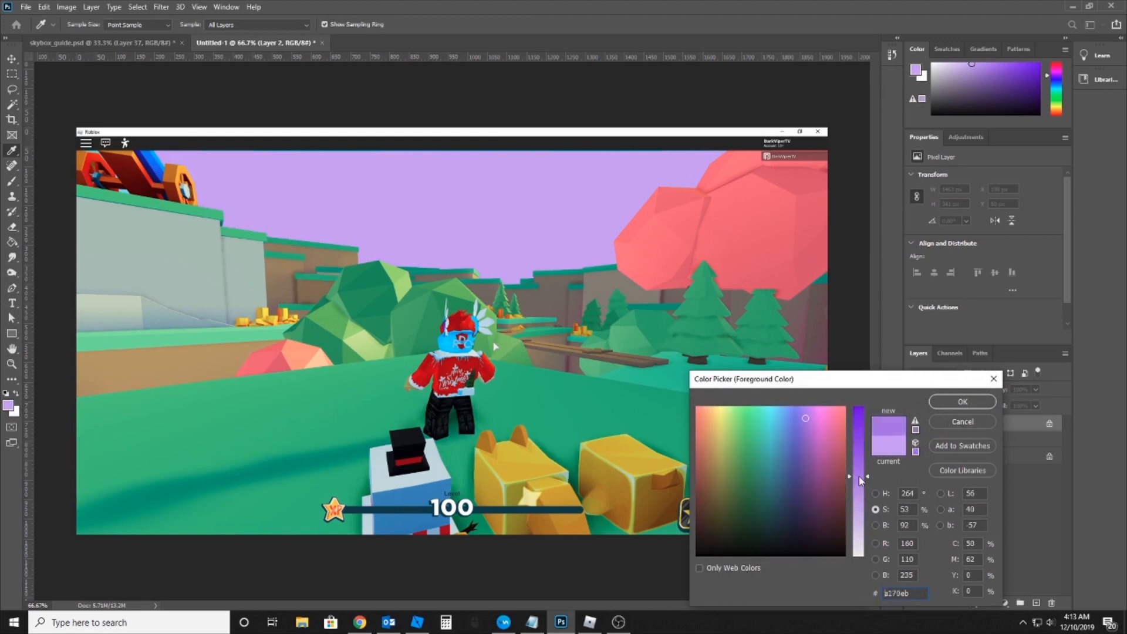
{"action": "left_click", "coordinate": [800, 420]}
{"action": "left_click", "coordinate": [962, 402]}
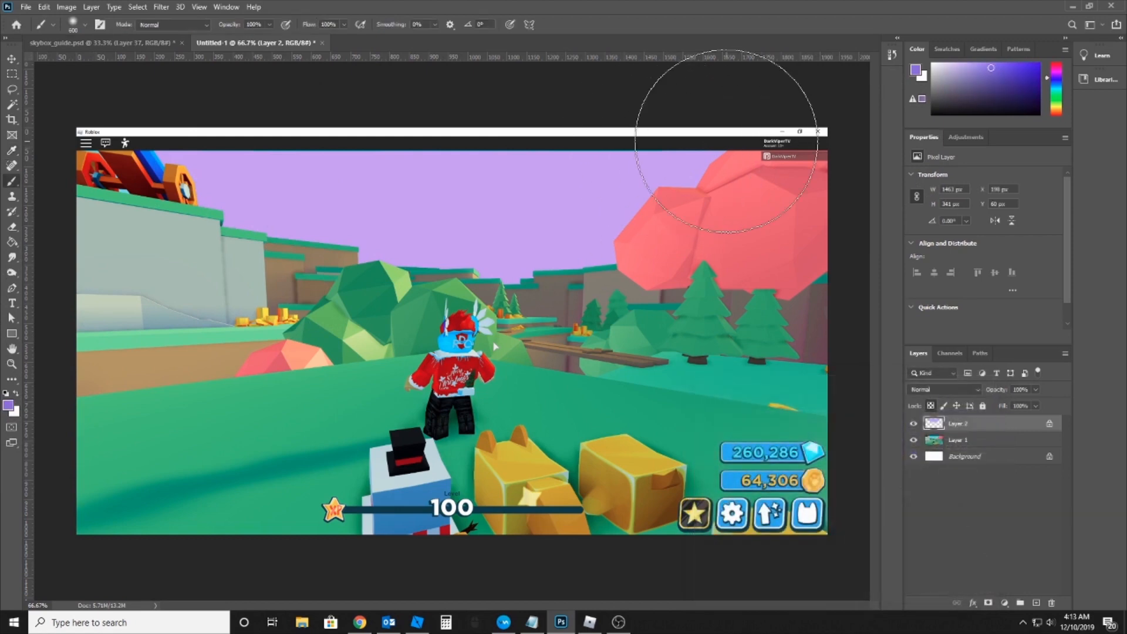
{"action": "mouse_move", "coordinate": [671, 125]}
{"action": "left_mouse_down"}
{"action": "mouse_move", "coordinate": [395, 88]}
{"action": "mouse_move", "coordinate": [118, 93]}
{"action": "mouse_move", "coordinate": [692, 88]}
{"action": "left_mouse_up"}
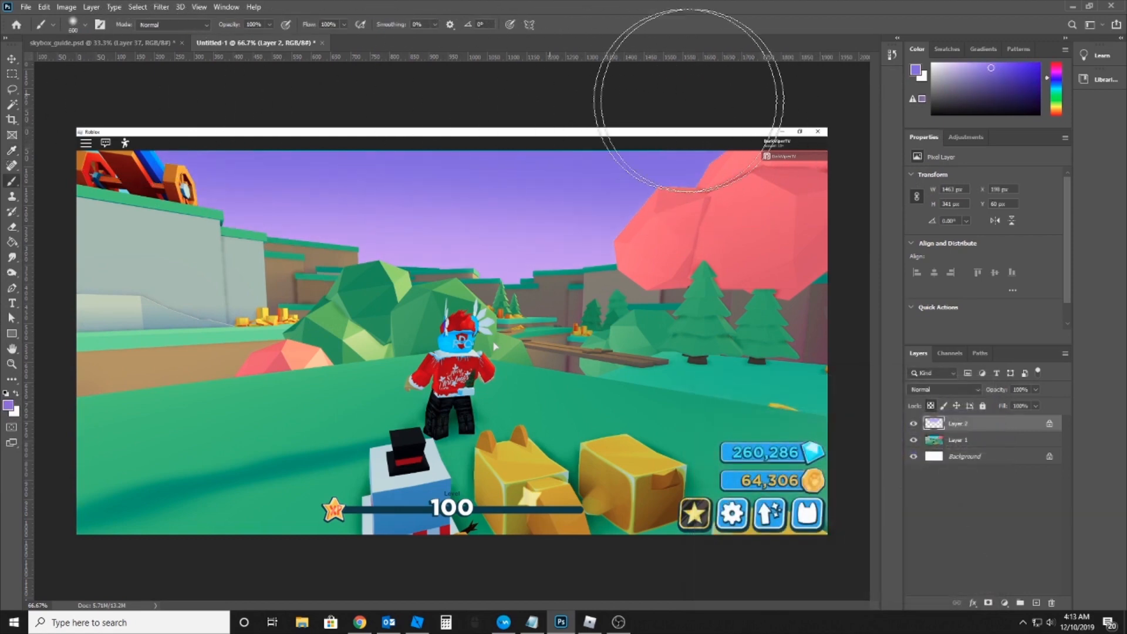
Lighten the foreground color to pale lavender c3bce6
{"action": "left_click", "coordinate": [8, 405]}
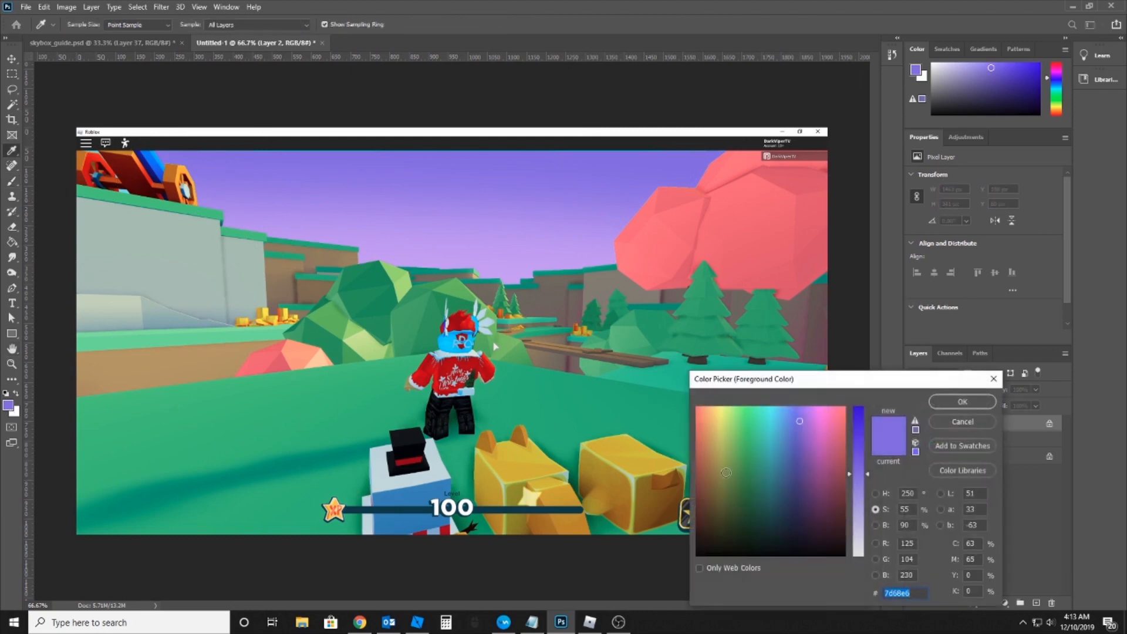
{"action": "left_click", "coordinate": [859, 499]}
{"action": "left_click", "coordinate": [859, 512]}
{"action": "left_click", "coordinate": [963, 401]}
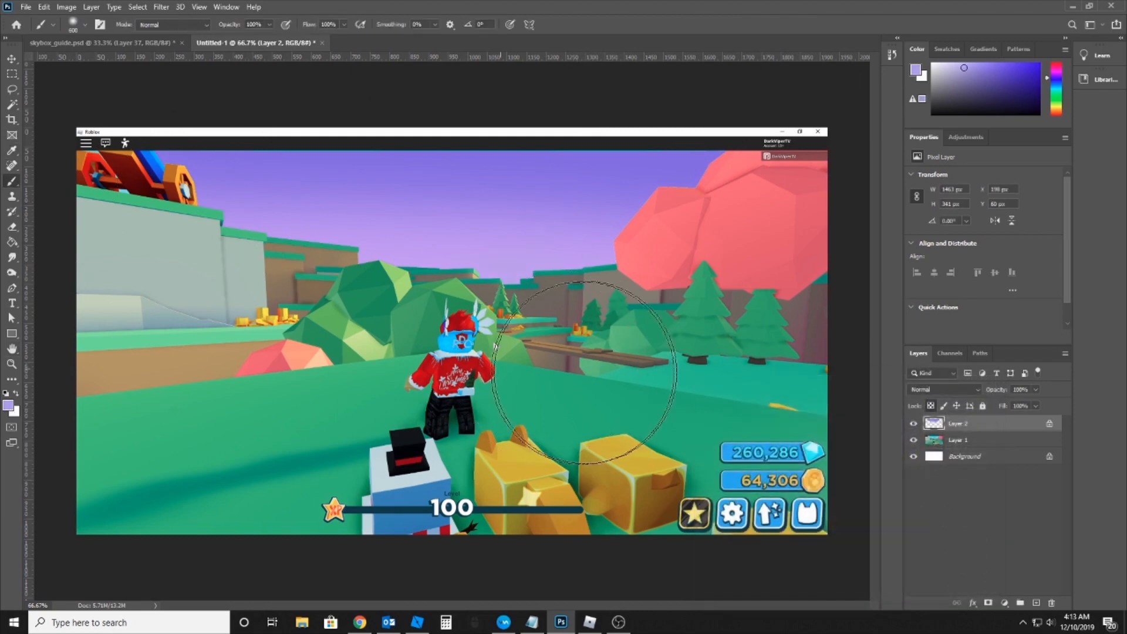
{"action": "left_click", "coordinate": [8, 405]}
{"action": "left_click", "coordinate": [862, 529]}
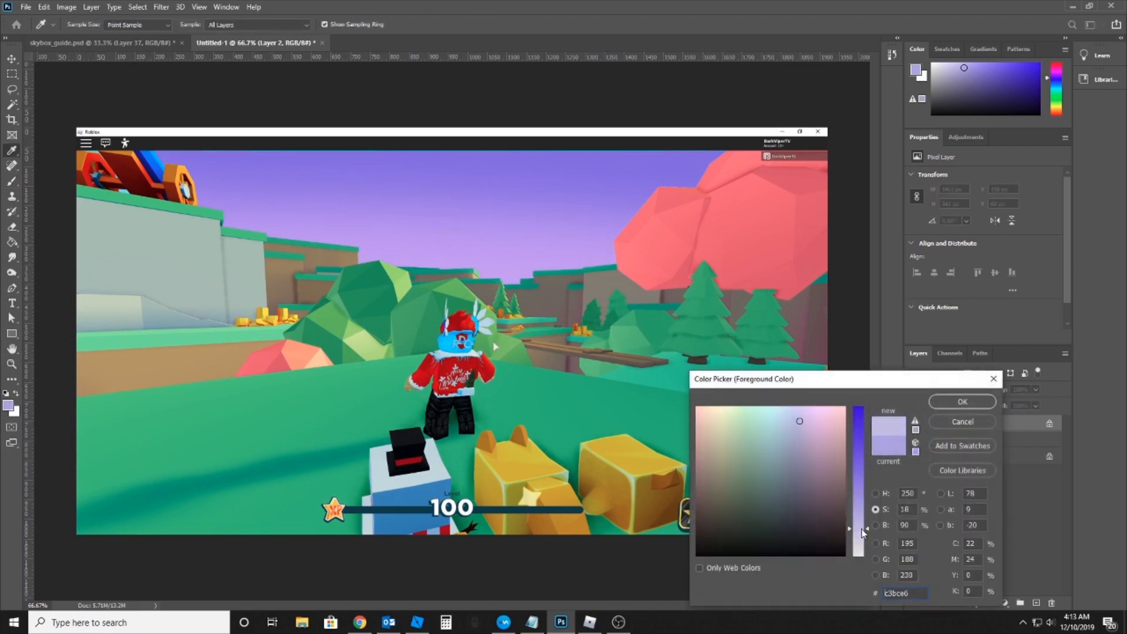
{"action": "left_click", "coordinate": [962, 402]}
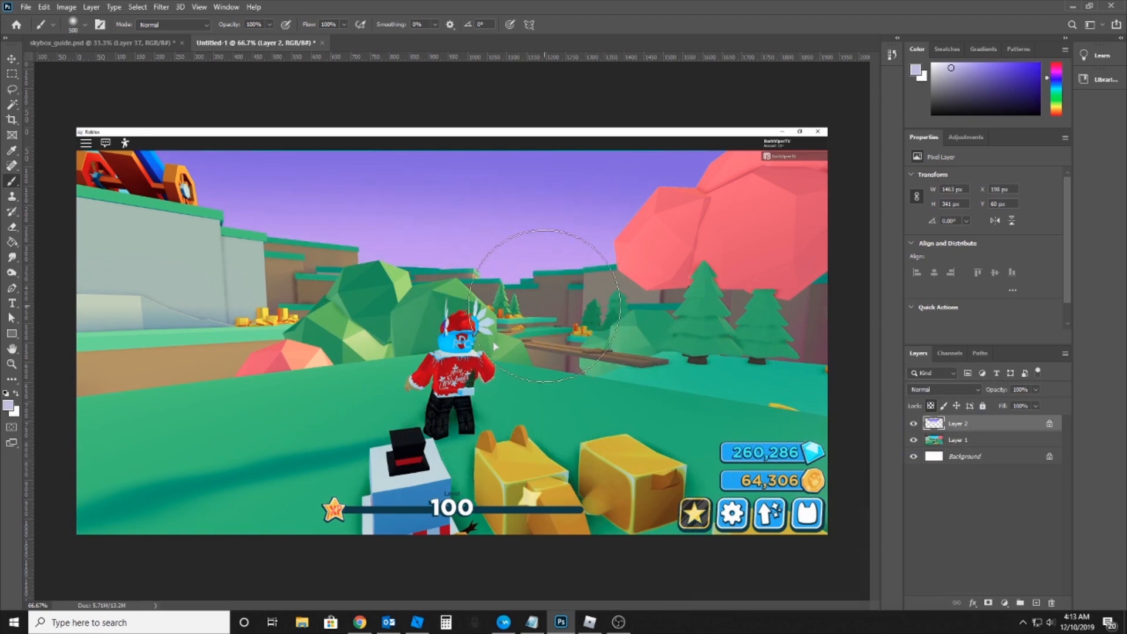
Set the foreground color to light sky blue and brush it softly along the horizon of the sky
{"action": "left_click", "coordinate": [8, 406]}
{"action": "mouse_move", "coordinate": [792, 456]}
{"action": "left_mouse_down"}
{"action": "mouse_move", "coordinate": [798, 438]}
{"action": "mouse_move", "coordinate": [791, 457]}
{"action": "mouse_move", "coordinate": [776, 422]}
{"action": "left_mouse_up"}
{"action": "left_click_drag", "start_coordinate": [858, 468], "coordinate": [858, 494]}
{"action": "left_click", "coordinate": [963, 402]}
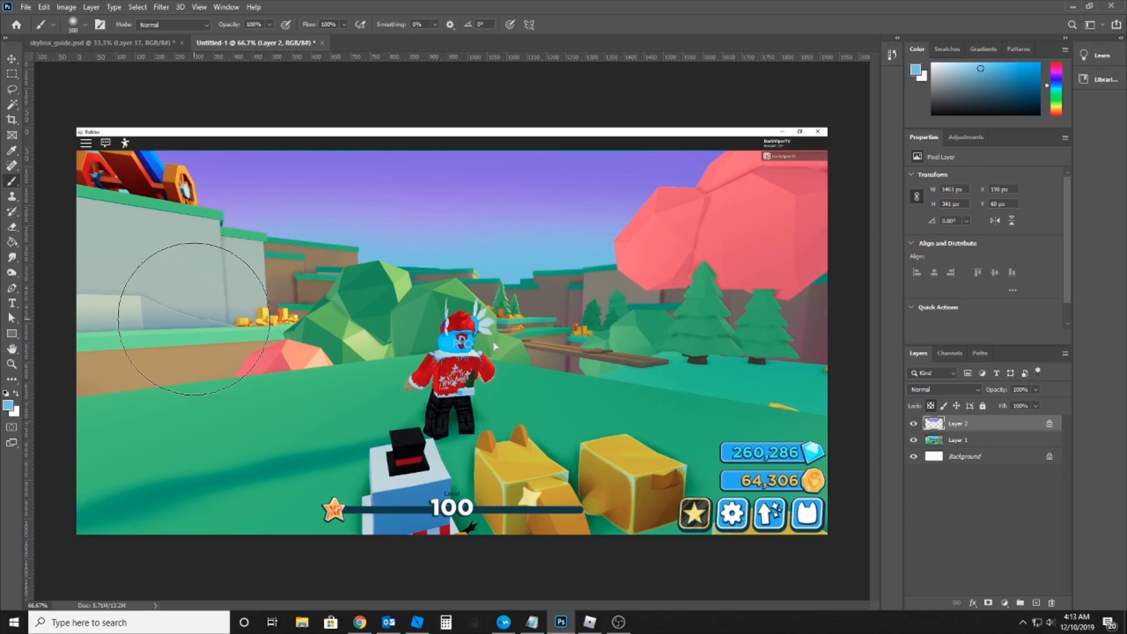
Apply a Hue/Saturation adjustment with a hue of -26 to the painted sky layer
{"action": "left_click", "coordinate": [66, 7]}
{"action": "mouse_move", "coordinate": [73, 37]}
{"action": "left_click", "coordinate": [287, 89]}
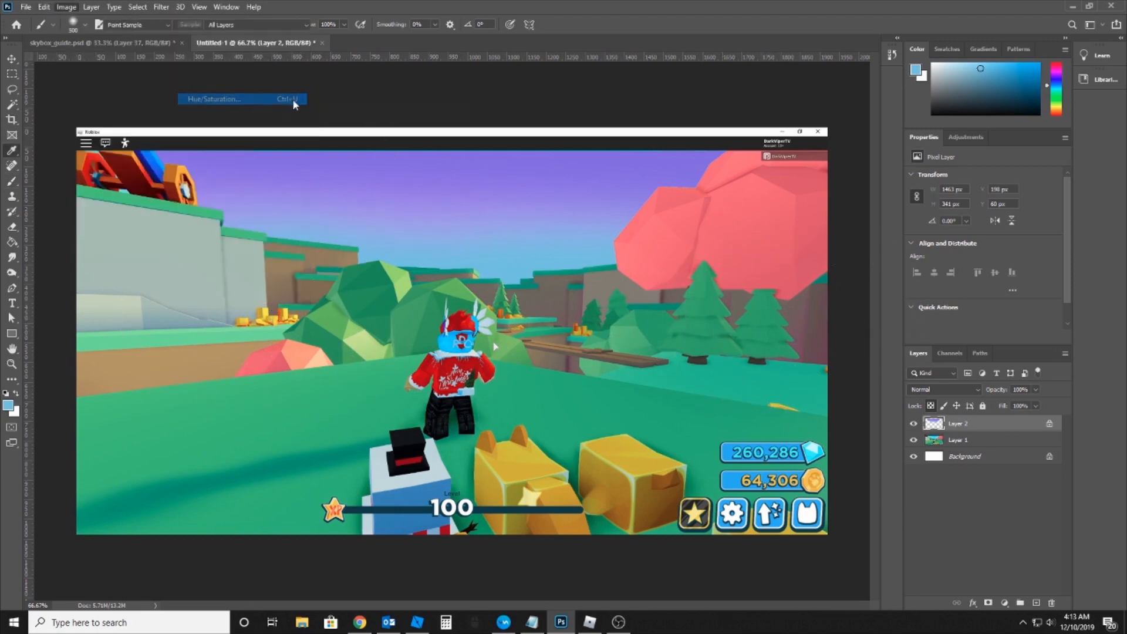
{"action": "left_click_drag", "start_coordinate": [314, 190], "coordinate": [305, 192]}
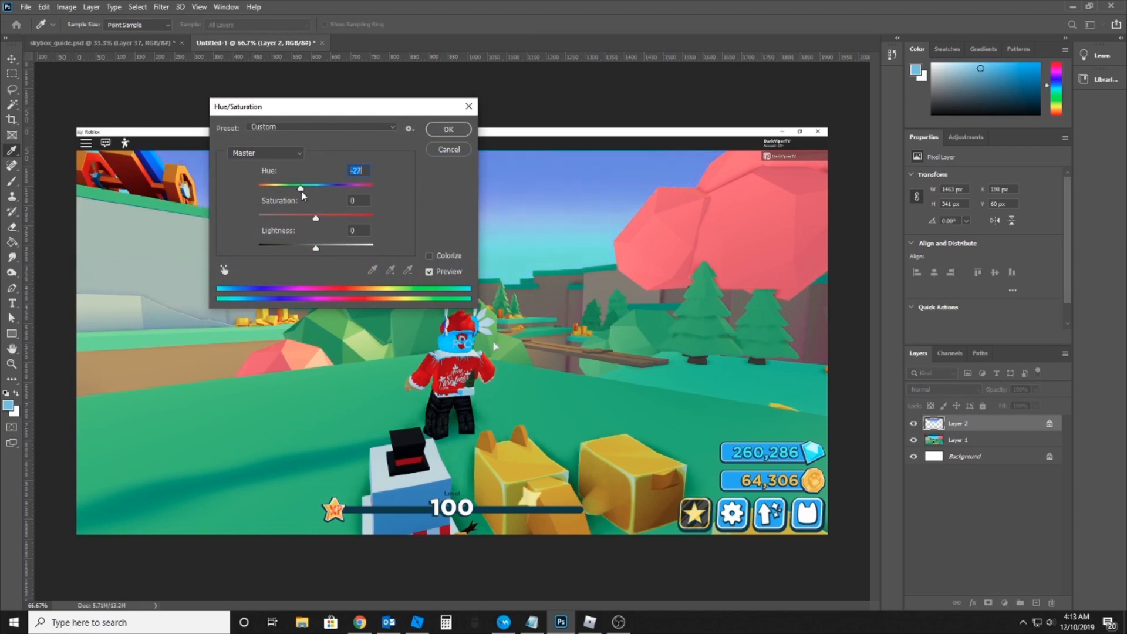
{"action": "left_click", "coordinate": [448, 129]}
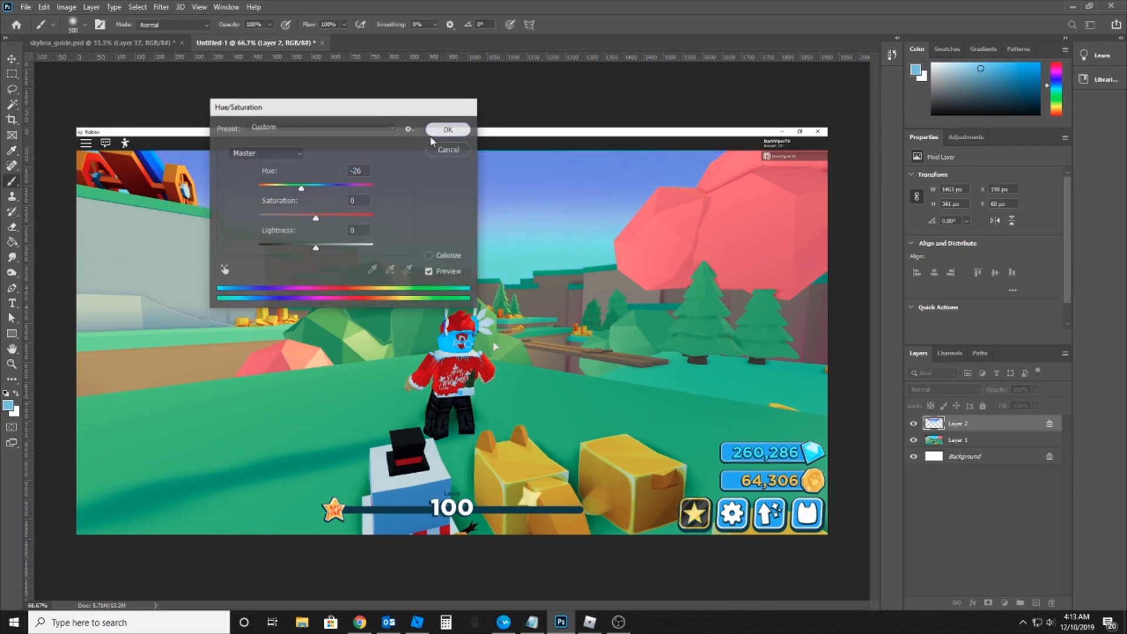
{"action": "key", "text": "b"}
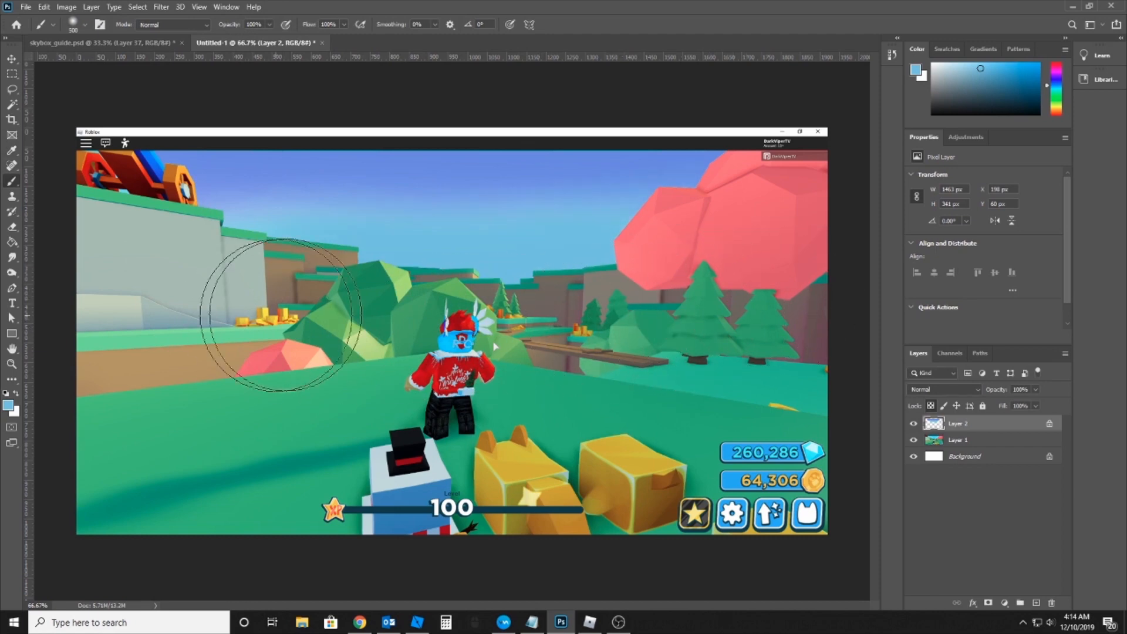
Switch the foreground color to white, try a brush stroke along the horizon, and undo the stroke
{"action": "left_click", "coordinate": [16, 393]}
{"action": "mouse_move", "coordinate": [496, 362]}
{"action": "left_mouse_down"}
{"action": "mouse_move", "coordinate": [578, 362]}
{"action": "mouse_move", "coordinate": [316, 368]}
{"action": "mouse_move", "coordinate": [721, 361]}
{"action": "left_mouse_up"}
{"action": "key", "text": "ctrl+z"}
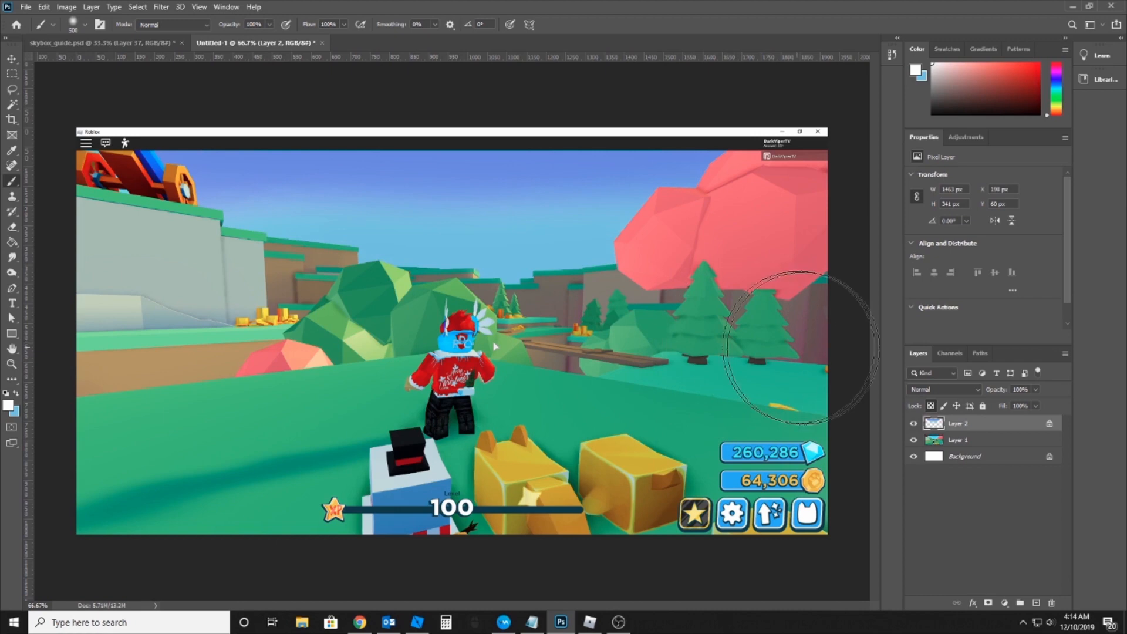
Create a new layer and brush a soft white glow along the horizon within a selection of the sky's outline
{"action": "left_click", "coordinate": [1034, 601]}
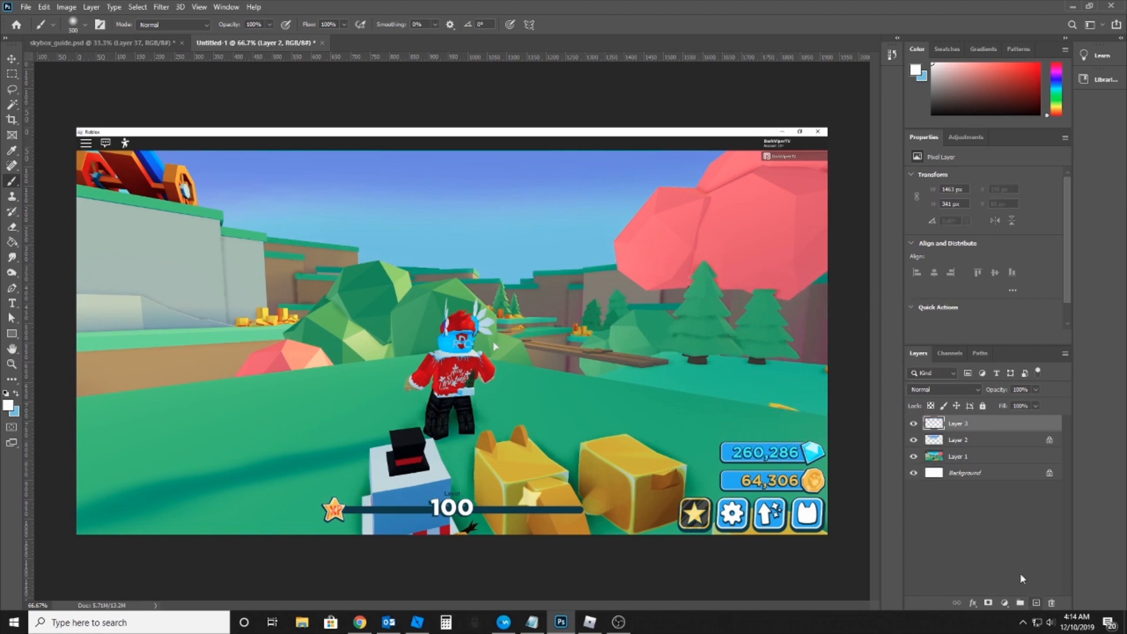
{"action": "left_click", "coordinate": [940, 425], "text": "ctrl"}
{"action": "left_click", "coordinate": [529, 232]}
{"action": "key", "text": "ctrl+z"}
{"action": "mouse_move", "coordinate": [678, 339]}
{"action": "left_mouse_down"}
{"action": "mouse_move", "coordinate": [199, 339]}
{"action": "mouse_move", "coordinate": [734, 340]}
{"action": "left_mouse_up"}
{"action": "key", "text": "ctrl+d"}
Try shifting the white glow, undo the move, and merge the glow layer down into the painted sky layer
{"action": "key", "text": "v"}
{"action": "left_click_drag", "start_coordinate": [473, 258], "coordinate": [561, 351]}
{"action": "key", "text": "ctrl+z"}
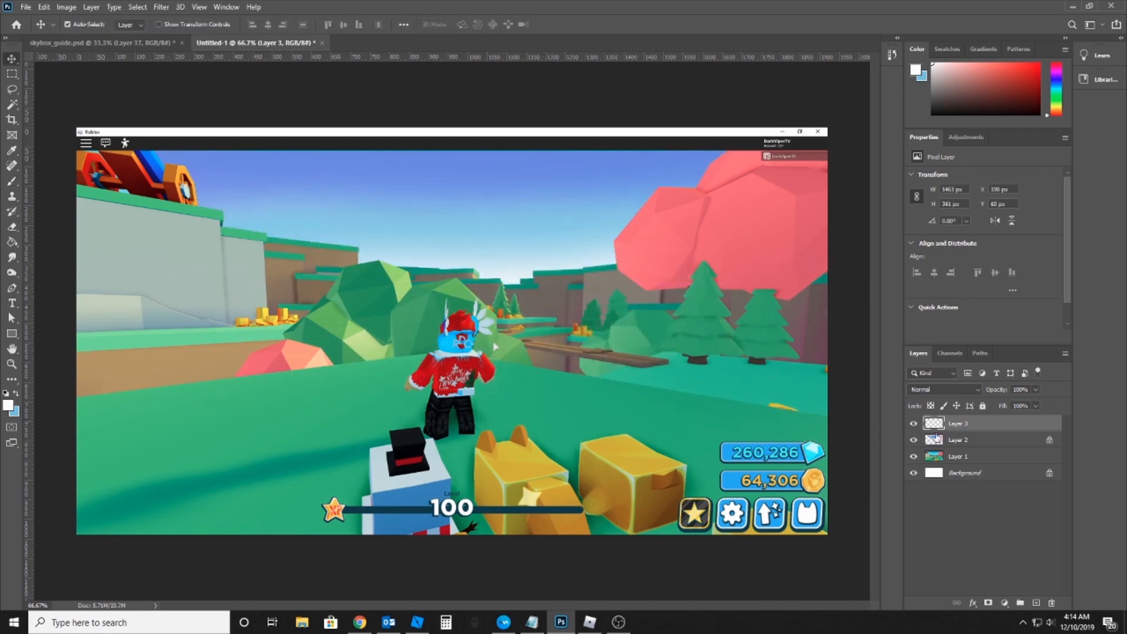
{"action": "key", "text": "ctrl+e"}
Compare the repainted sky with the original by repeatedly hiding and showing the painted sky layer
{"action": "left_click", "coordinate": [914, 425]}
{"action": "left_click", "coordinate": [915, 424]}
{"action": "left_click", "coordinate": [915, 425]}
{"action": "left_click", "coordinate": [914, 425]}
{"action": "left_click", "coordinate": [914, 425]}
{"action": "left_click", "coordinate": [914, 425]}
{"action": "left_click", "coordinate": [914, 425]}
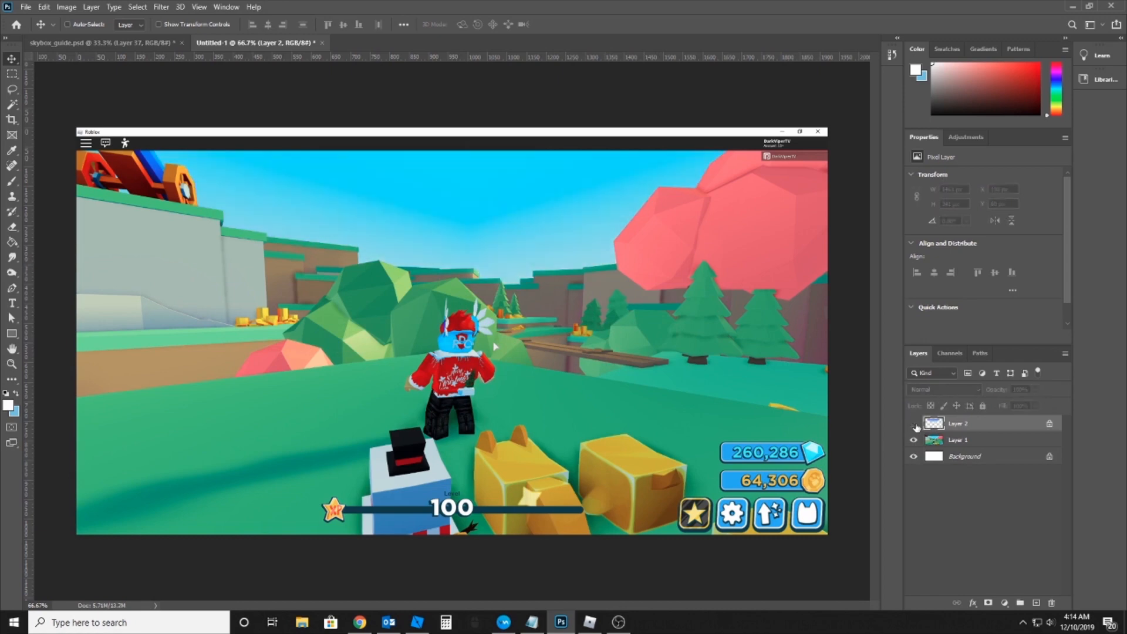
{"action": "left_click", "coordinate": [915, 425]}
Apply a Hue/Saturation adjustment with a hue of -15 to the painted sky layer and compare it with the original sky
{"action": "left_click", "coordinate": [76, 8]}
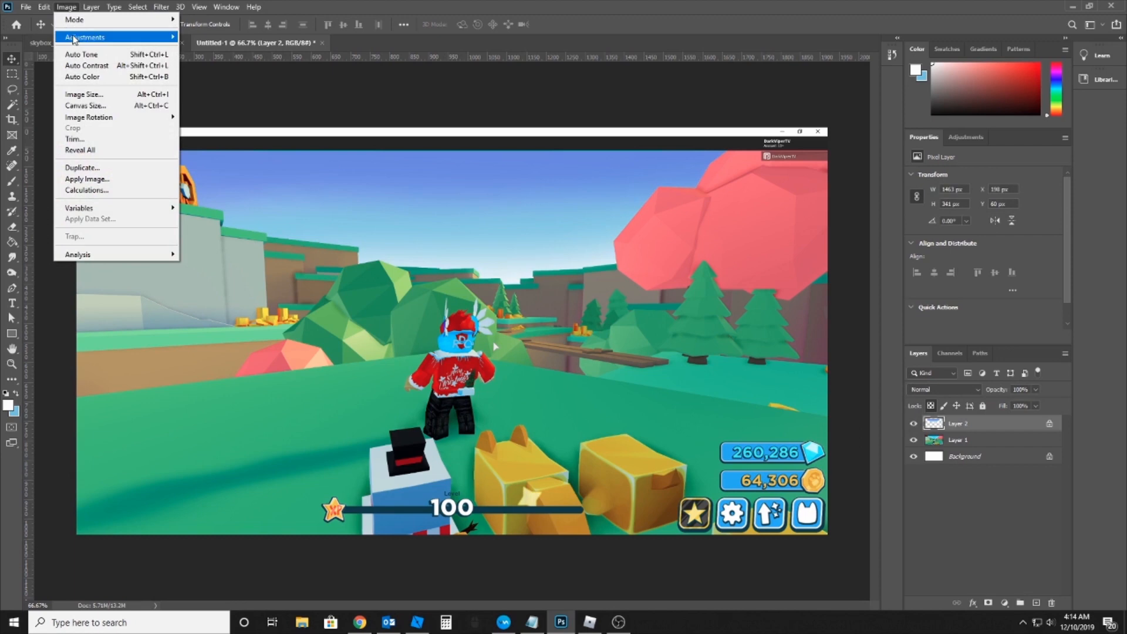
{"action": "mouse_move", "coordinate": [117, 37]}
{"action": "left_click", "coordinate": [259, 105]}
{"action": "left_click_drag", "start_coordinate": [315, 188], "coordinate": [310, 193]}
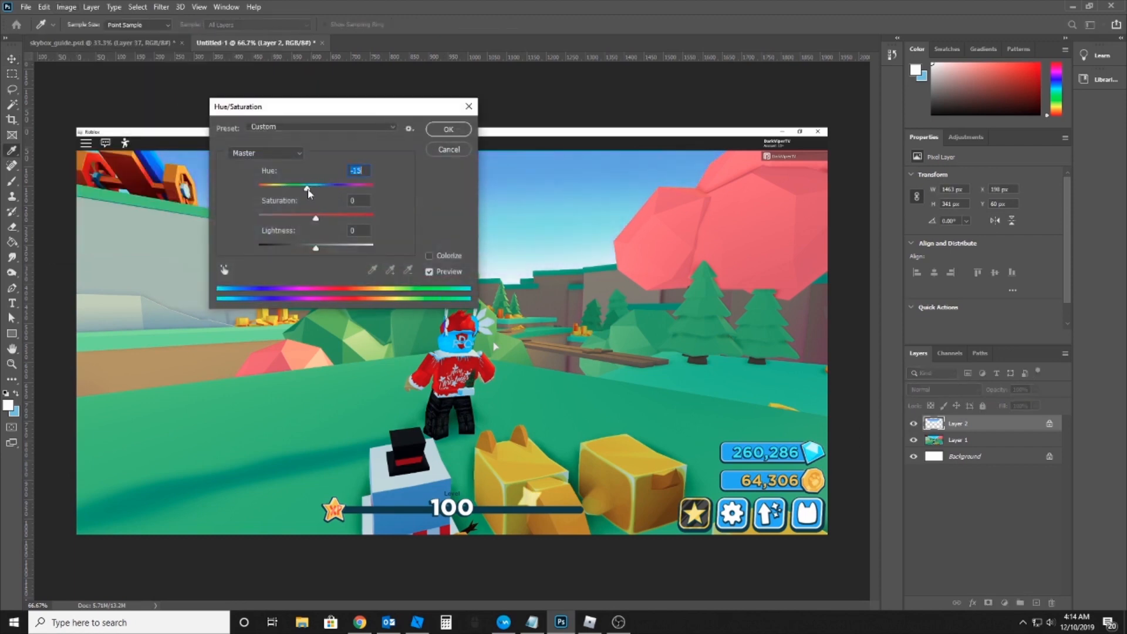
{"action": "left_click", "coordinate": [429, 135]}
{"action": "left_click", "coordinate": [915, 425]}
{"action": "left_click", "coordinate": [914, 424]}
{"action": "left_click", "coordinate": [914, 425]}
{"action": "left_click", "coordinate": [914, 425]}
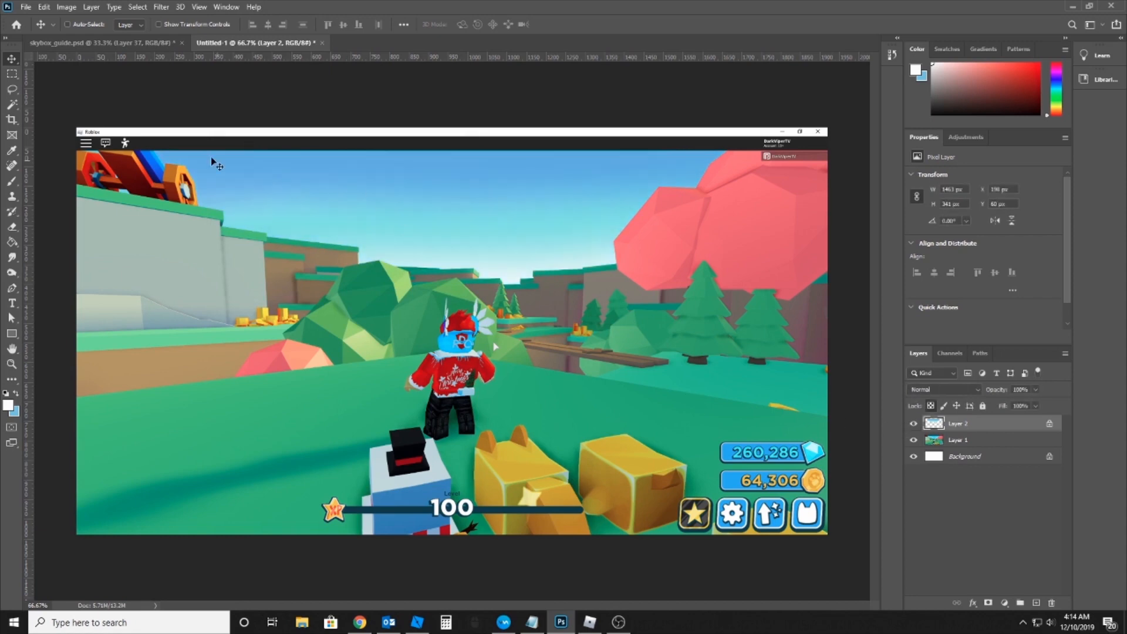
Apply a Vibrance adjustment of +100 with saturation +34 to the painted sky layer and compare it with the original sky
{"action": "left_click", "coordinate": [66, 7]}
{"action": "mouse_move", "coordinate": [117, 37]}
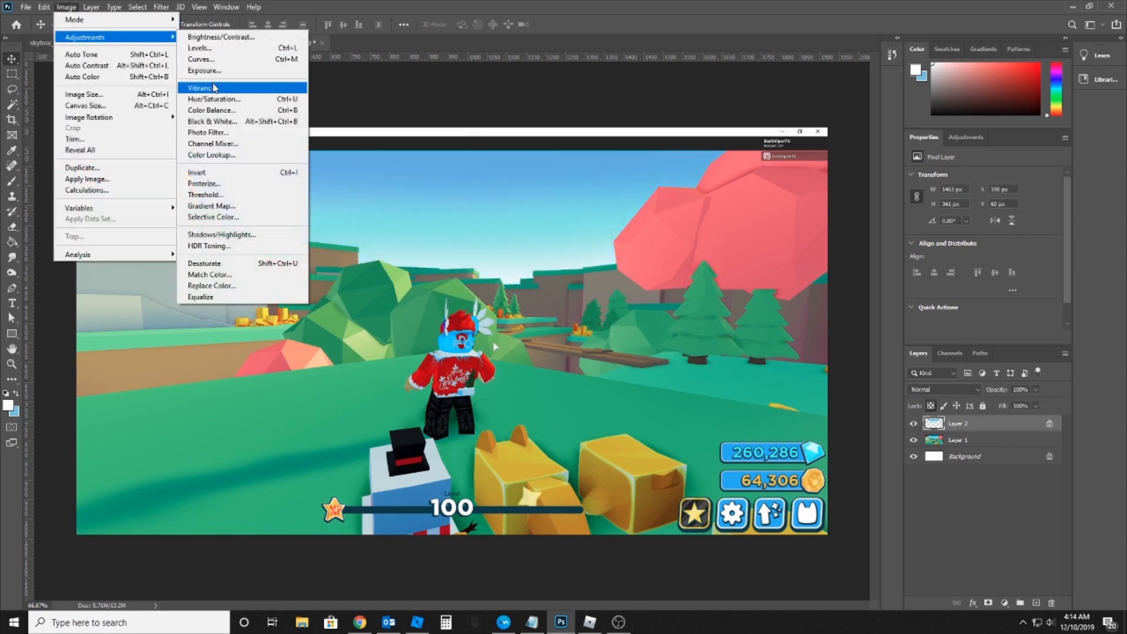
{"action": "left_click", "coordinate": [213, 87]}
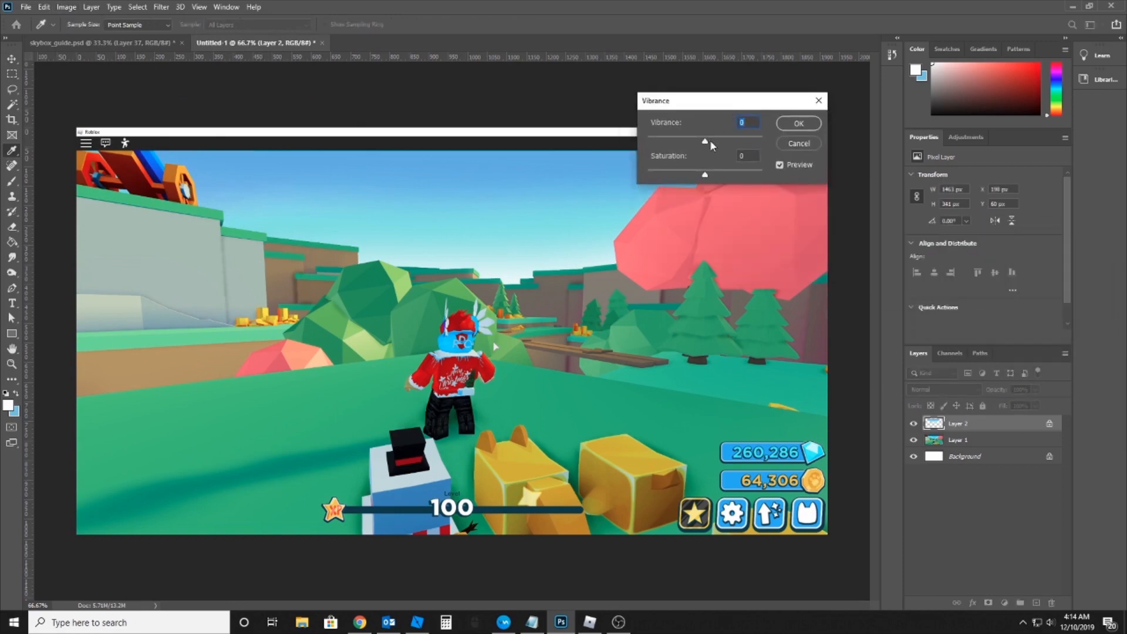
{"action": "left_click_drag", "start_coordinate": [723, 147], "coordinate": [774, 146]}
{"action": "mouse_move", "coordinate": [710, 177]}
{"action": "left_mouse_down"}
{"action": "mouse_move", "coordinate": [740, 177]}
{"action": "mouse_move", "coordinate": [726, 183]}
{"action": "left_mouse_up"}
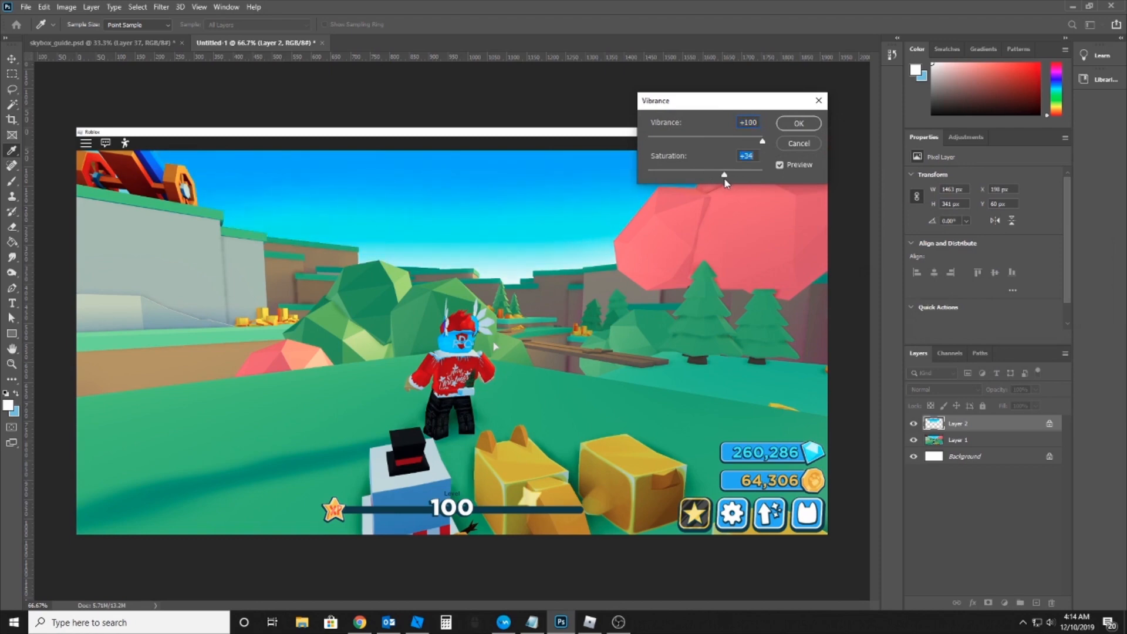
{"action": "left_click", "coordinate": [799, 123]}
{"action": "left_click", "coordinate": [913, 423]}
{"action": "left_click", "coordinate": [913, 424]}
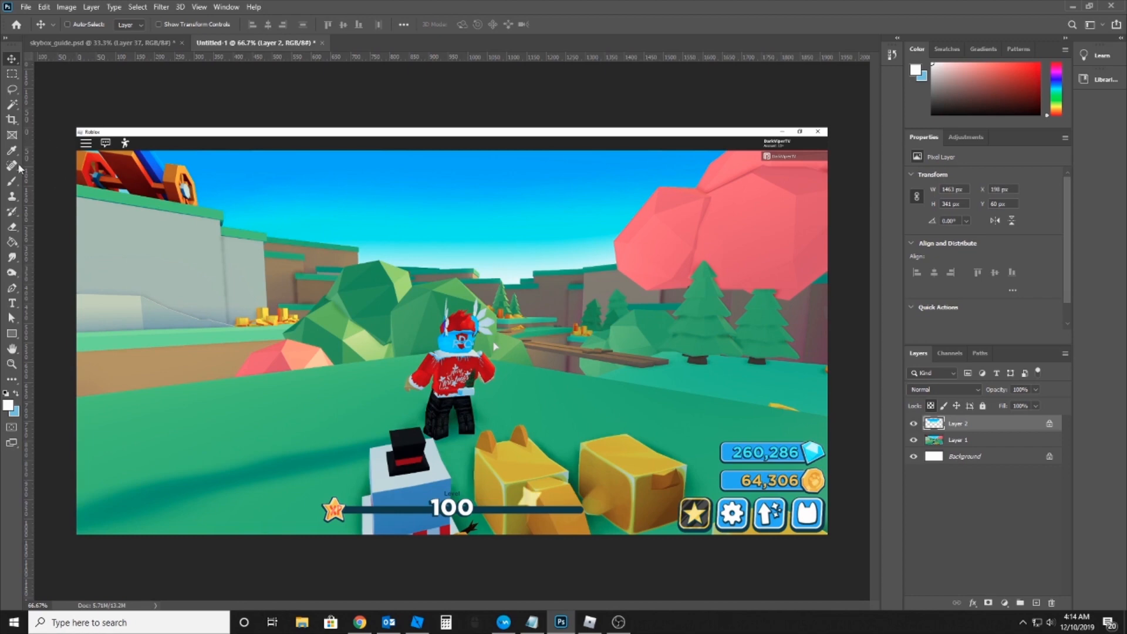
Select a narrow vertical strip of the sky gradient from its upper edge down to the horizon and copy it merged
{"action": "left_click", "coordinate": [14, 74]}
{"action": "left_click_drag", "start_coordinate": [514, 282], "coordinate": [508, 147]}
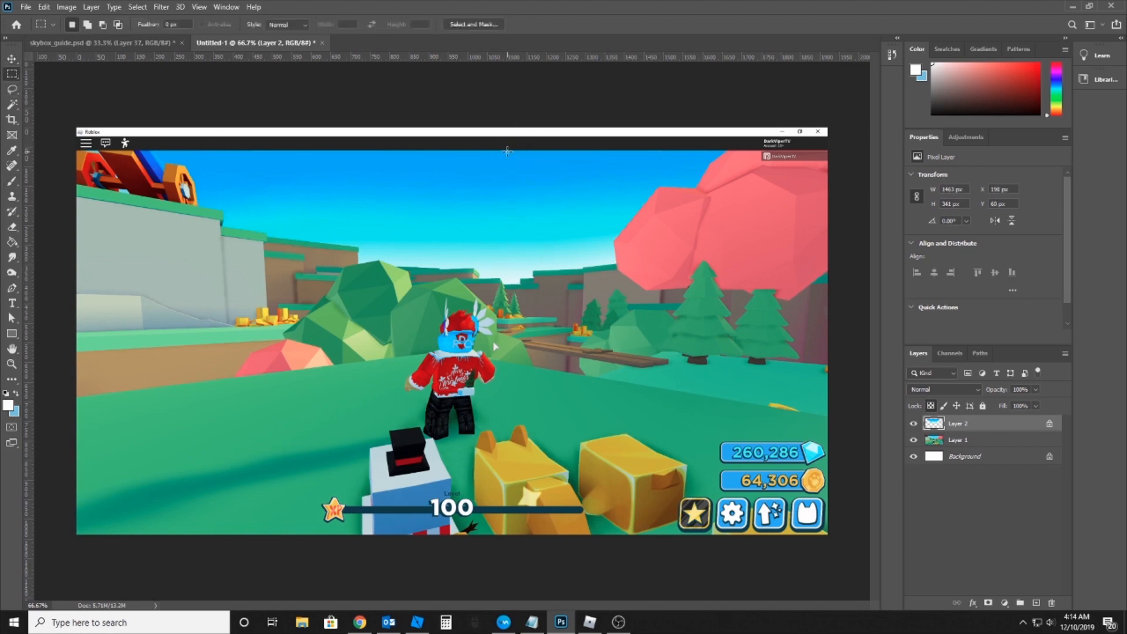
{"action": "left_click_drag", "start_coordinate": [514, 247], "coordinate": [516, 286]}
{"action": "left_click", "coordinate": [44, 6]}
{"action": "left_click", "coordinate": [76, 99]}
{"action": "left_click", "coordinate": [44, 6]}
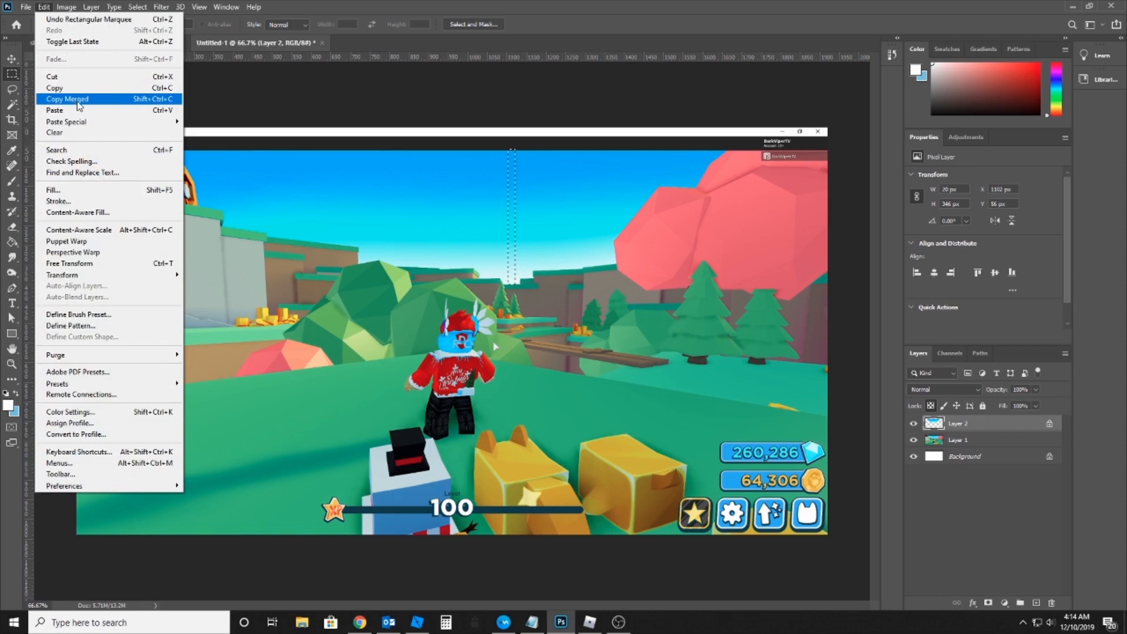
{"action": "left_click", "coordinate": [958, 432]}
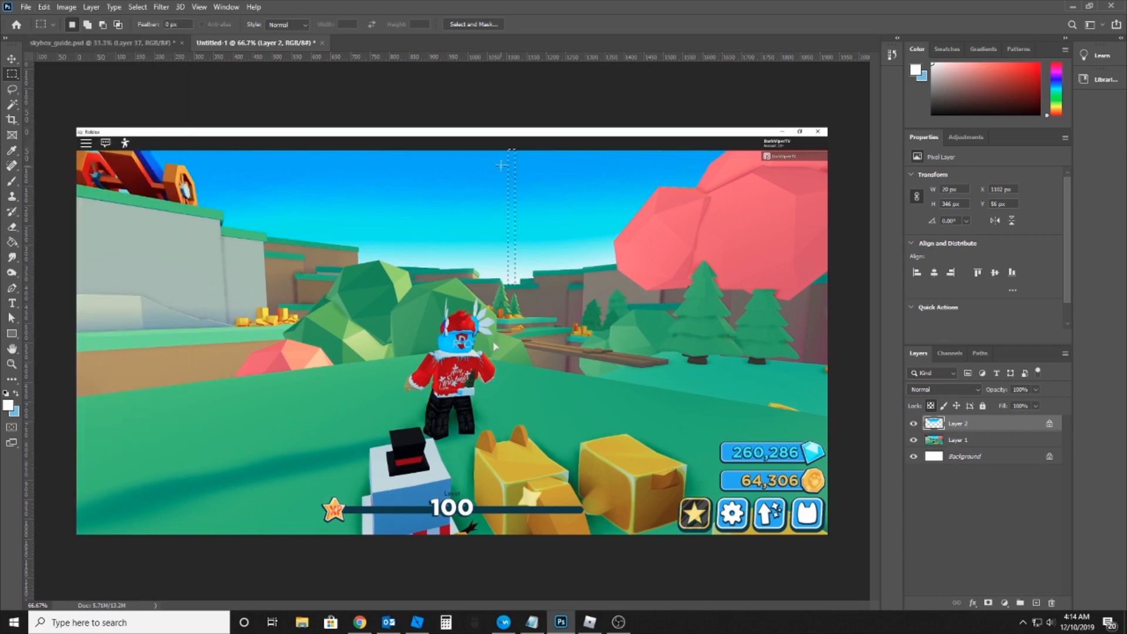
{"action": "left_click_drag", "start_coordinate": [500, 146], "coordinate": [516, 150]}
{"action": "left_click", "coordinate": [44, 7]}
{"action": "left_click", "coordinate": [55, 99]}
Paste the gradient strip into the black area above the panorama in skybox_guide.psd and hide the Group 3 cloud layers
{"action": "left_click", "coordinate": [133, 42]}
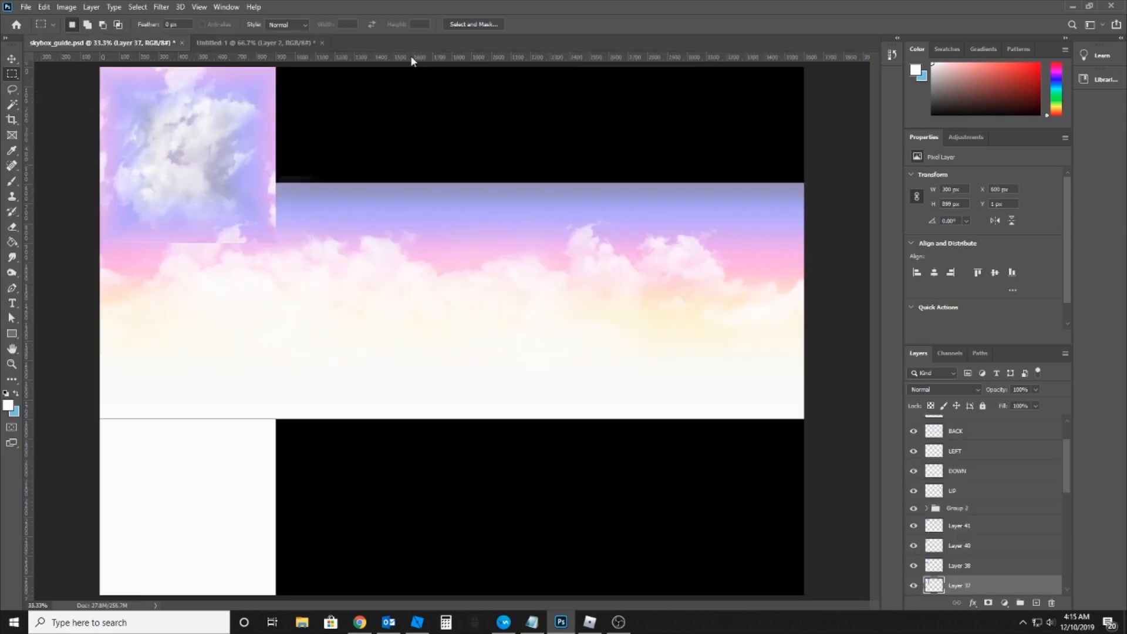
{"action": "left_click_drag", "start_coordinate": [531, 229], "coordinate": [786, 157]}
{"action": "left_click", "coordinate": [729, 323], "text": "ctrl"}
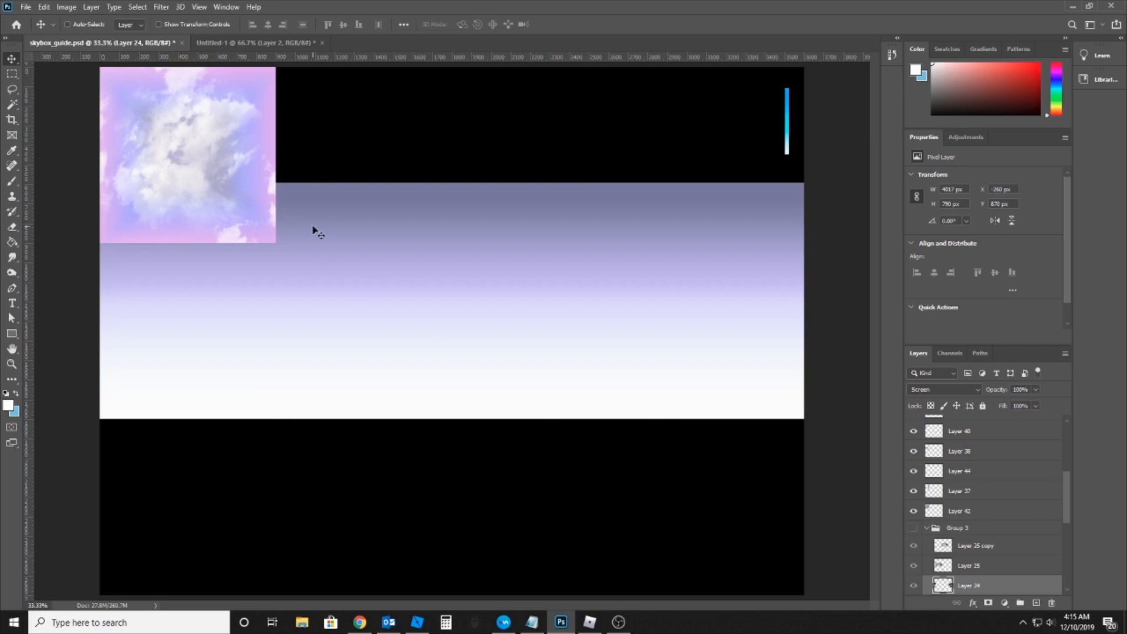
Try moving the Rectangle 1 copy gradient on the canvas, and undo the moves
{"action": "left_click", "coordinate": [658, 281], "text": "ctrl"}
{"action": "left_click_drag", "start_coordinate": [722, 382], "coordinate": [715, 419]}
{"action": "key", "text": "ctrl+z"}
{"action": "left_click_drag", "start_coordinate": [734, 320], "coordinate": [568, 313]}
{"action": "key", "text": "ctrl+z"}
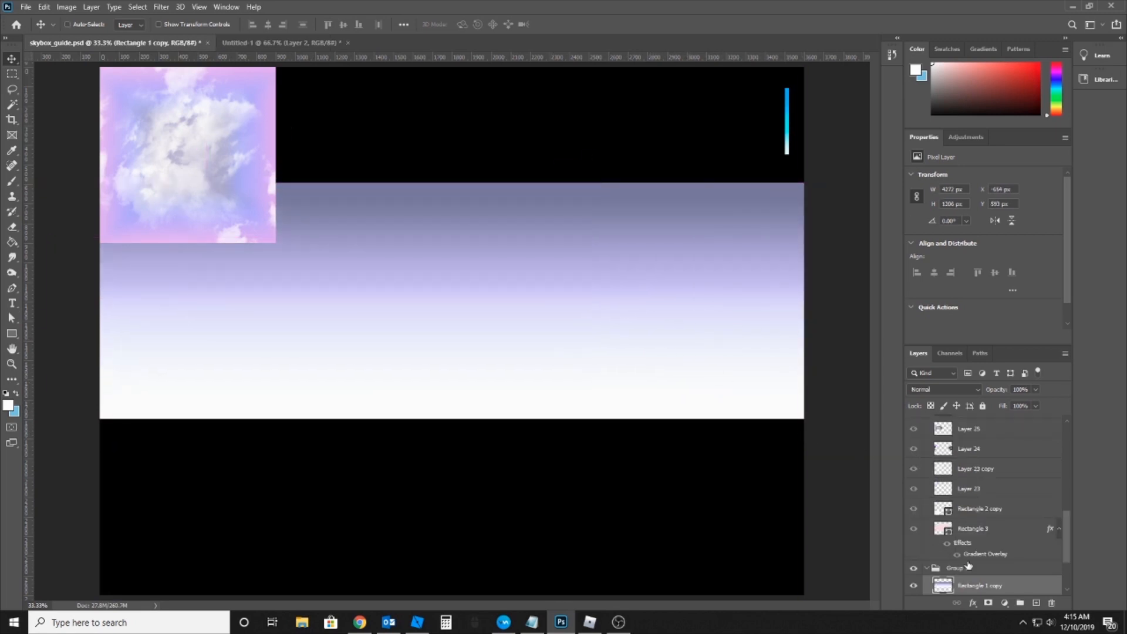
Hide the Rectangle 1 copy and Rectangle 2 layers in Group 1
{"action": "scroll", "coordinate": [969, 565], "scroll_direction": "down", "scroll_amount": 3}
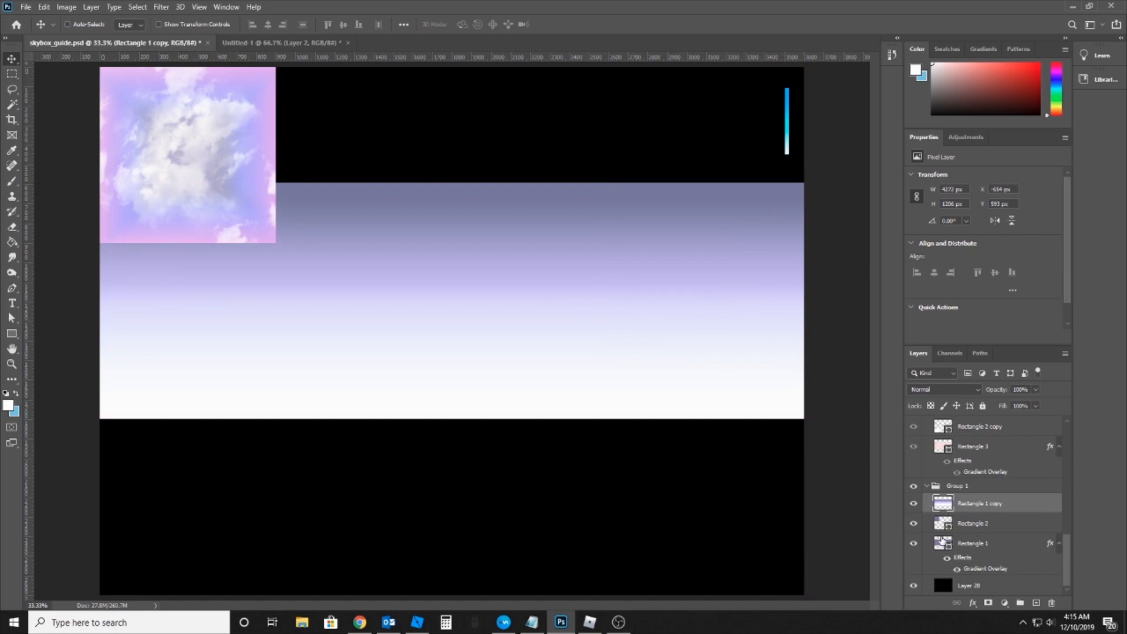
{"action": "left_click", "coordinate": [913, 503]}
{"action": "left_click", "coordinate": [913, 523]}
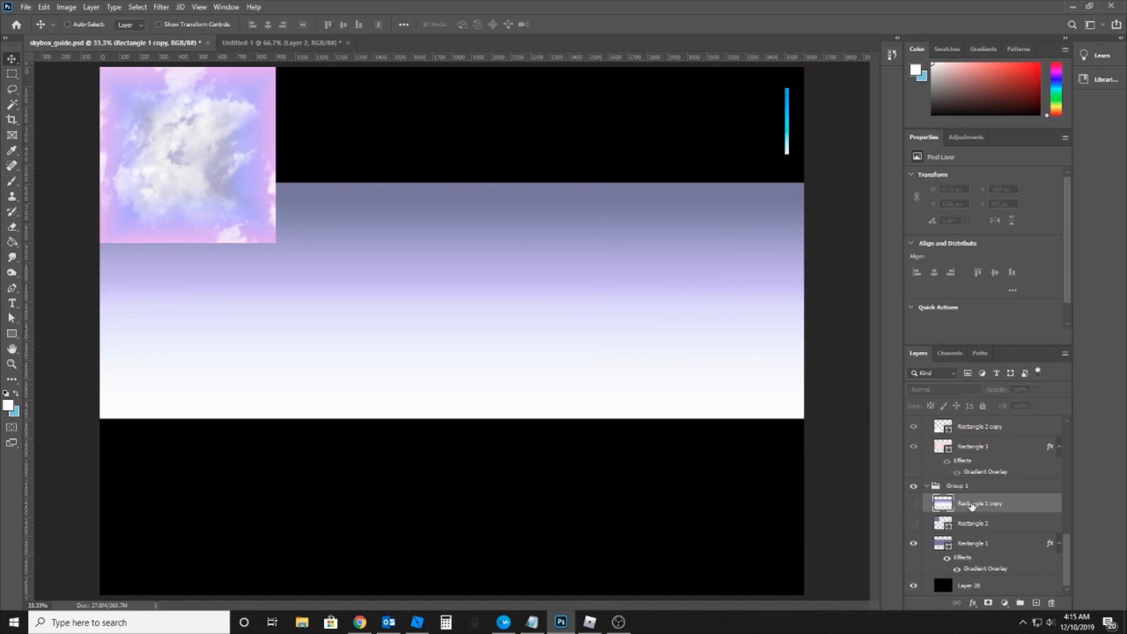
Try moving the Rectangle 1 gradient shape down over the canvas, and undo the move
{"action": "left_click", "coordinate": [974, 522]}
{"action": "left_click", "coordinate": [976, 503], "text": "shift"}
{"action": "left_click", "coordinate": [975, 543]}
{"action": "left_click_drag", "start_coordinate": [631, 291], "coordinate": [515, 330]}
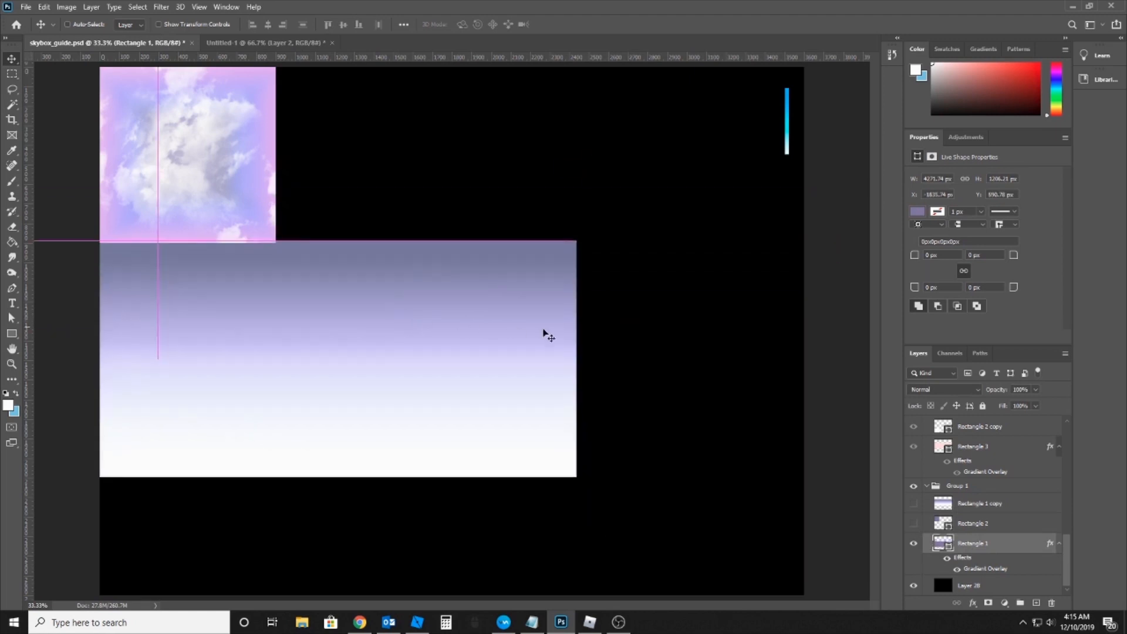
{"action": "key", "text": "ctrl+z"}
Show the GUIDES layer group that labels the skybox faces and the approximate horizon
{"action": "scroll", "coordinate": [1019, 442], "scroll_direction": "up", "scroll_amount": 8}
{"action": "left_click_drag", "start_coordinate": [1056, 492], "coordinate": [1063, 447]}
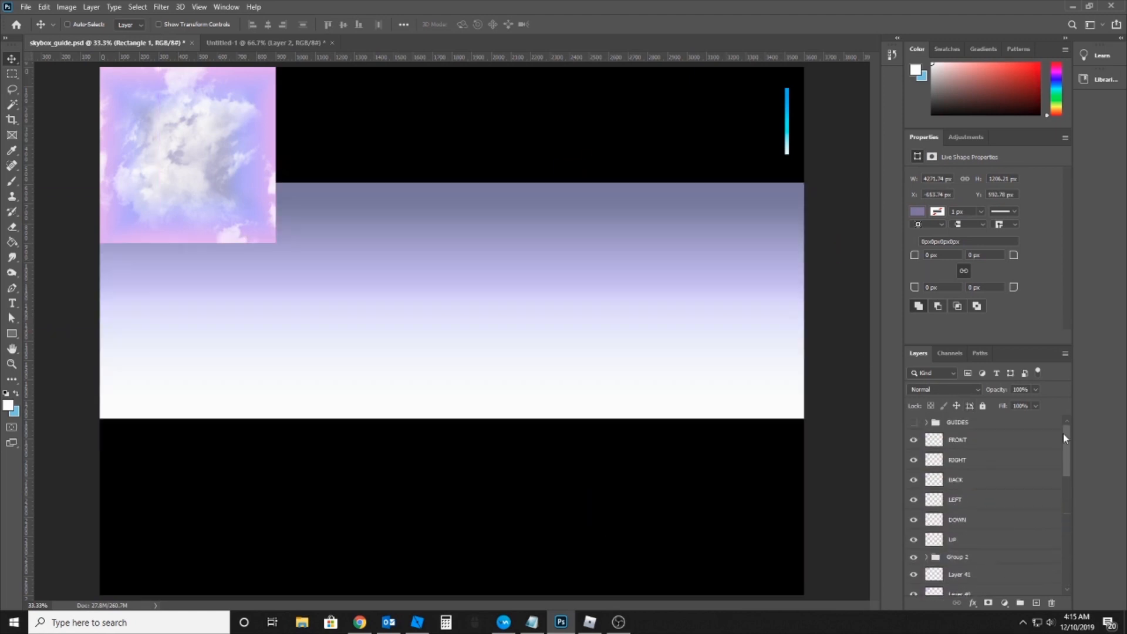
{"action": "left_click", "coordinate": [913, 422]}
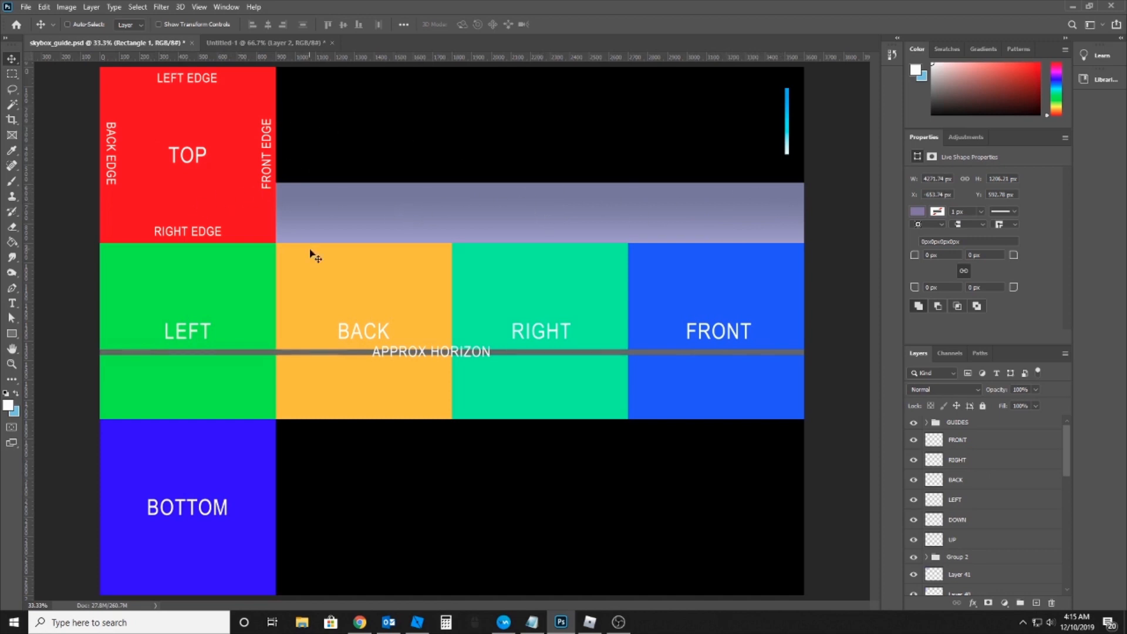
{"action": "right_click", "coordinate": [183, 185]}
{"action": "left_click", "coordinate": [335, 167]}
{"action": "left_click", "coordinate": [234, 149], "text": "ctrl"}
{"action": "left_click_drag", "start_coordinate": [256, 189], "coordinate": [238, 147]}
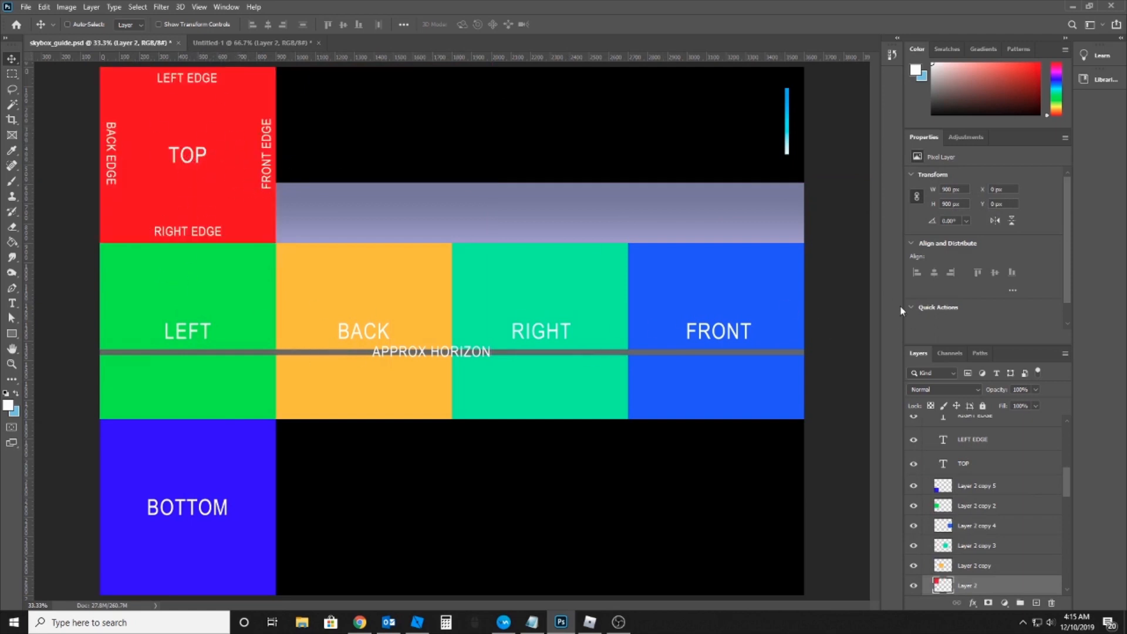
{"action": "scroll", "coordinate": [1062, 483], "scroll_direction": "up", "scroll_amount": 5}
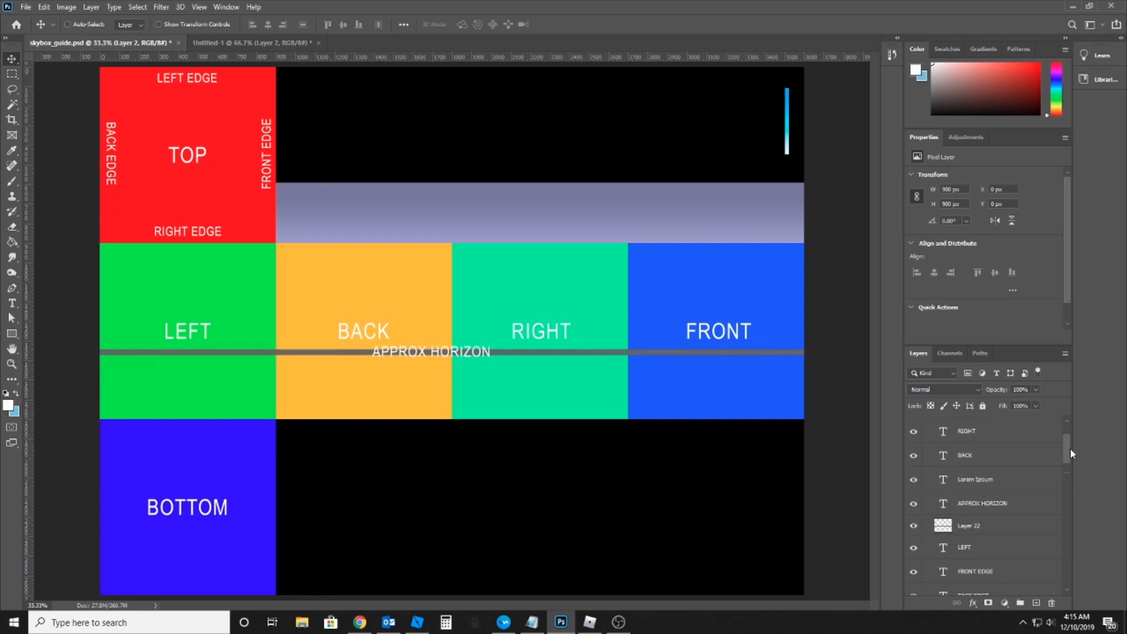
{"action": "scroll", "coordinate": [1069, 453], "scroll_direction": "down", "scroll_amount": 3}
Move the blue gradient sample strip left across the black area to about X 2411, Y 130 px, and hide the GUIDES group
{"action": "left_click_drag", "start_coordinate": [802, 124], "coordinate": [583, 141]}
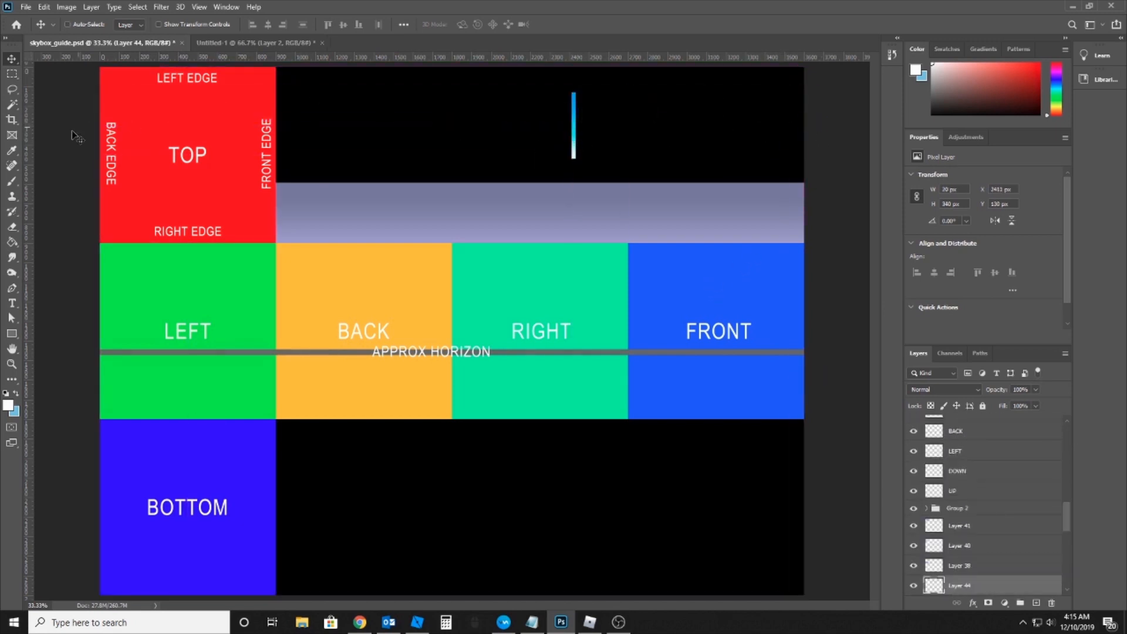
{"action": "scroll", "coordinate": [947, 435], "scroll_direction": "up", "scroll_amount": 5}
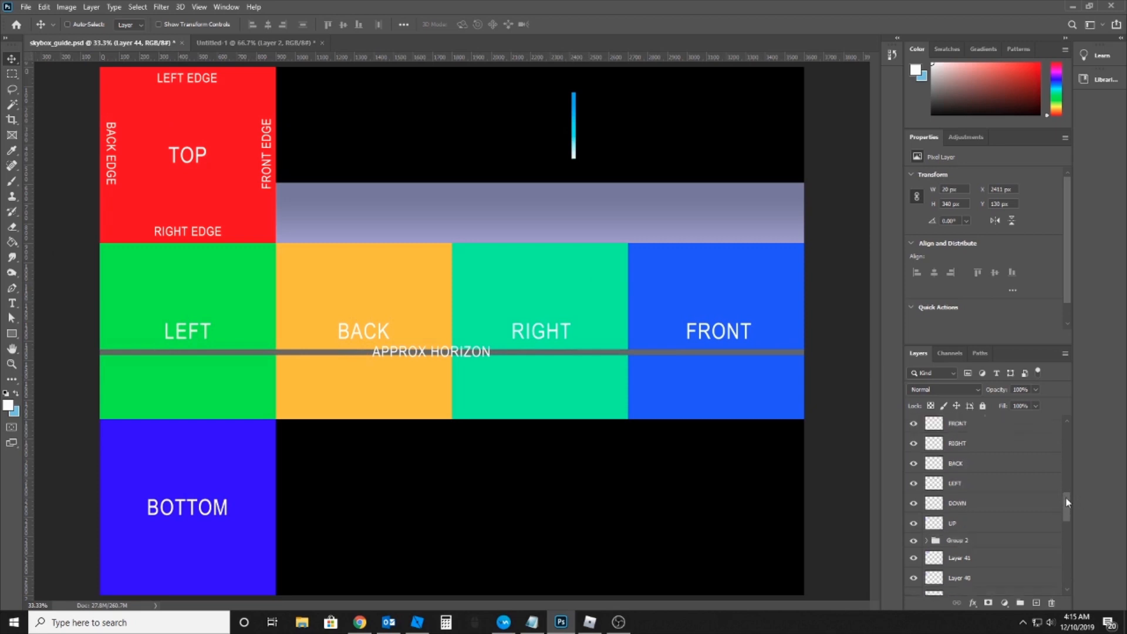
{"action": "left_click", "coordinate": [914, 422]}
{"action": "left_click", "coordinate": [927, 422]}
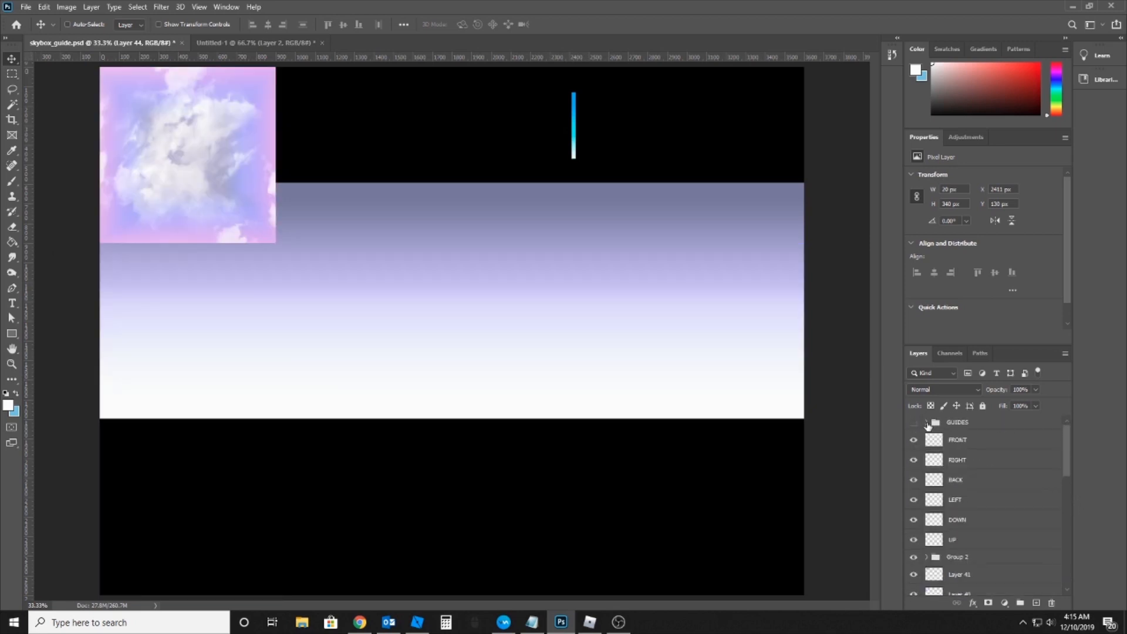
Edit Rectangle 1's gradient overlay and recolour its 100% stop to 00affc, sampled from the top of the blue strip
{"action": "scroll", "coordinate": [1036, 455], "scroll_direction": "down", "scroll_amount": 3}
{"action": "left_click", "coordinate": [635, 312], "text": "ctrl"}
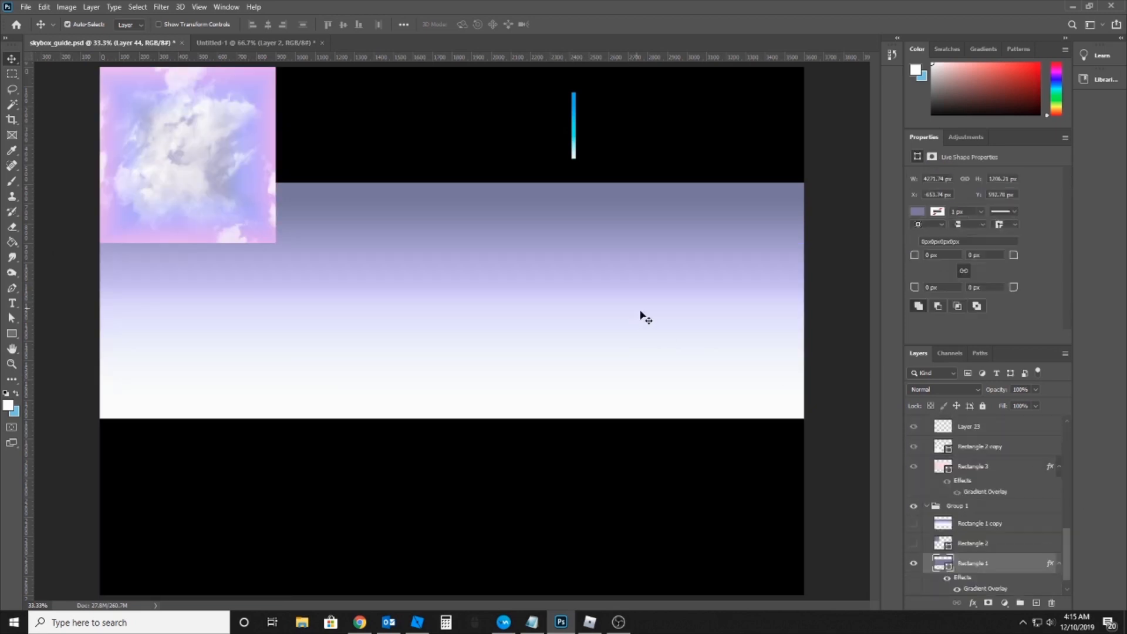
{"action": "scroll", "coordinate": [964, 487], "scroll_direction": "down", "scroll_amount": 1}
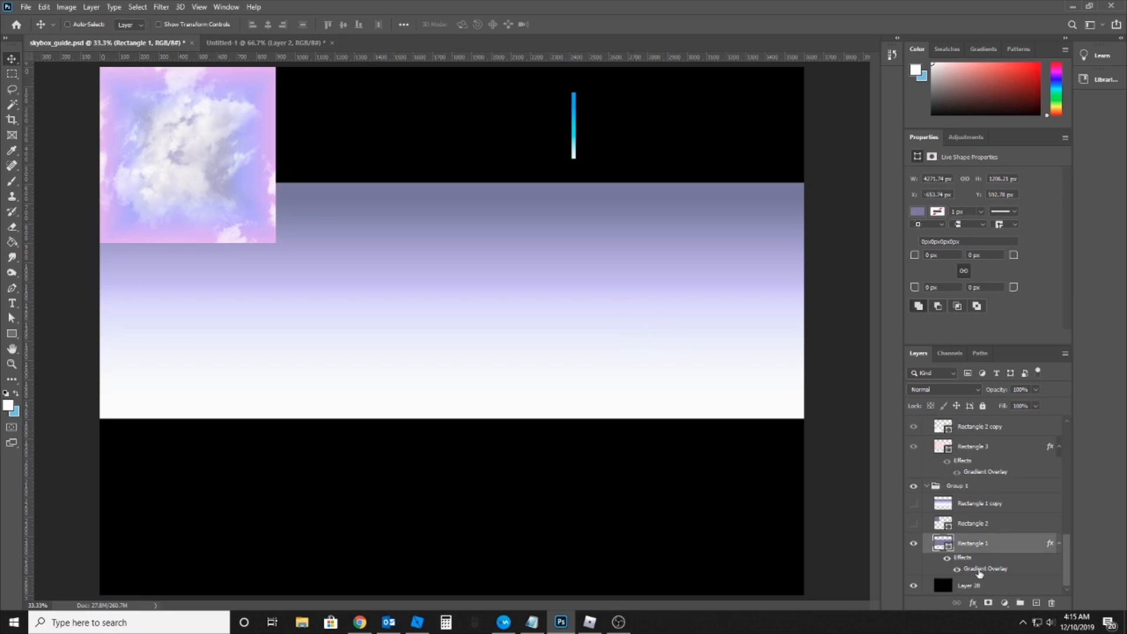
{"action": "double_click", "coordinate": [981, 568]}
{"action": "left_click_drag", "start_coordinate": [734, 319], "coordinate": [428, 257]}
{"action": "left_click", "coordinate": [409, 333]}
{"action": "left_click_drag", "start_coordinate": [237, 126], "coordinate": [317, 219]}
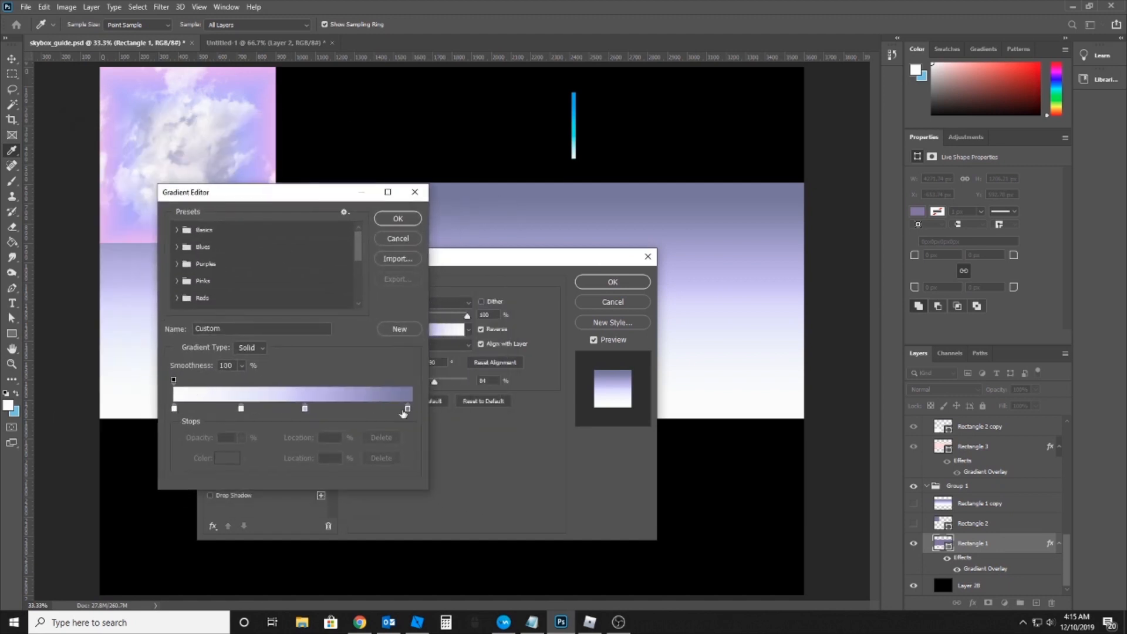
{"action": "double_click", "coordinate": [409, 409]}
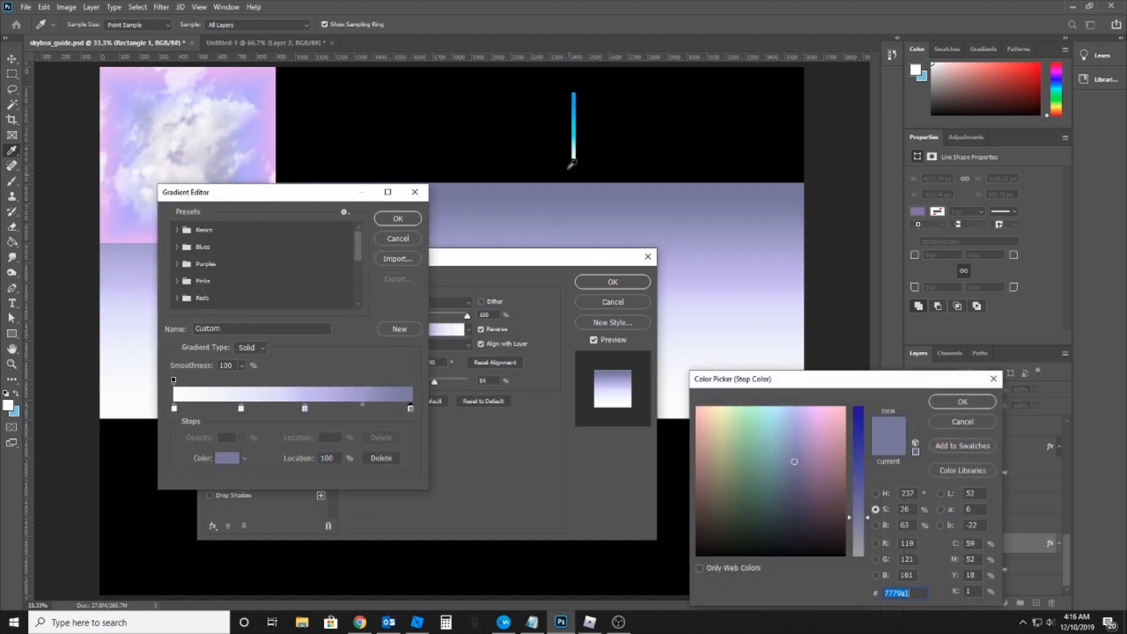
{"action": "left_click", "coordinate": [588, 97]}
{"action": "left_click", "coordinate": [577, 89]}
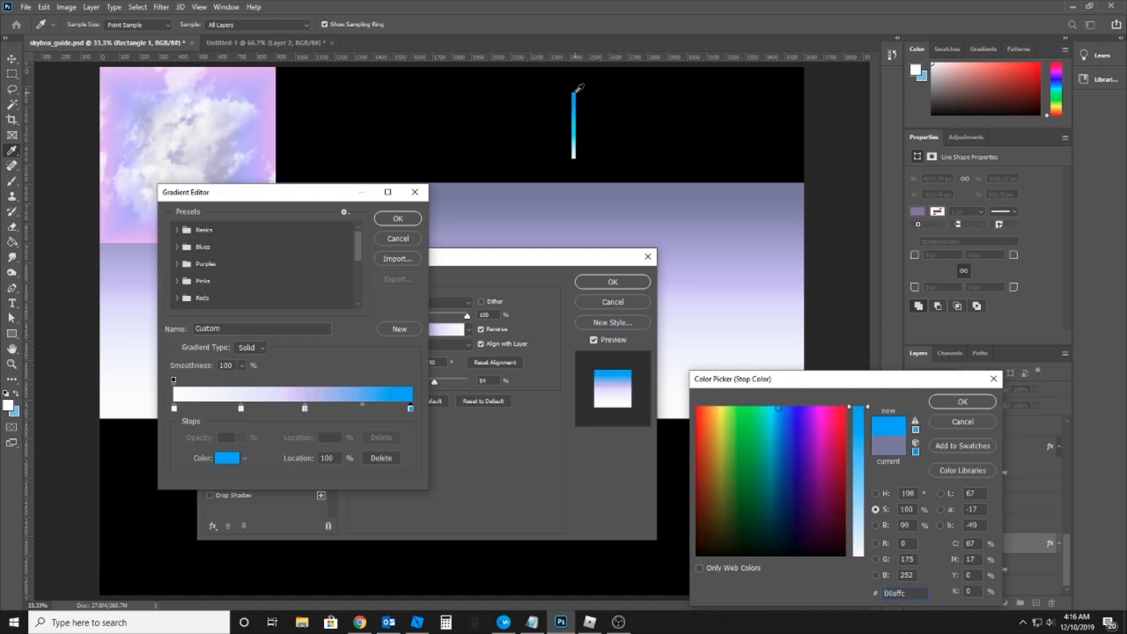
{"action": "left_click", "coordinate": [969, 405]}
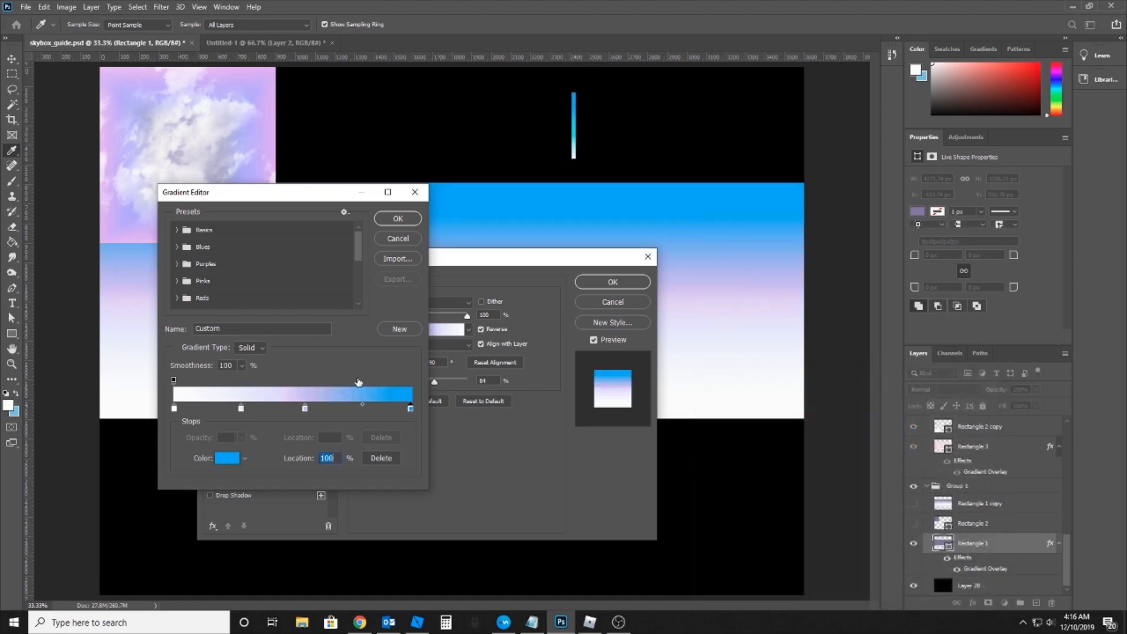
Recolour the gradient's 55% stop to 00d2fc and its 29% stop to 5ef5f0 by sampling down the blue strip
{"action": "double_click", "coordinate": [304, 409]}
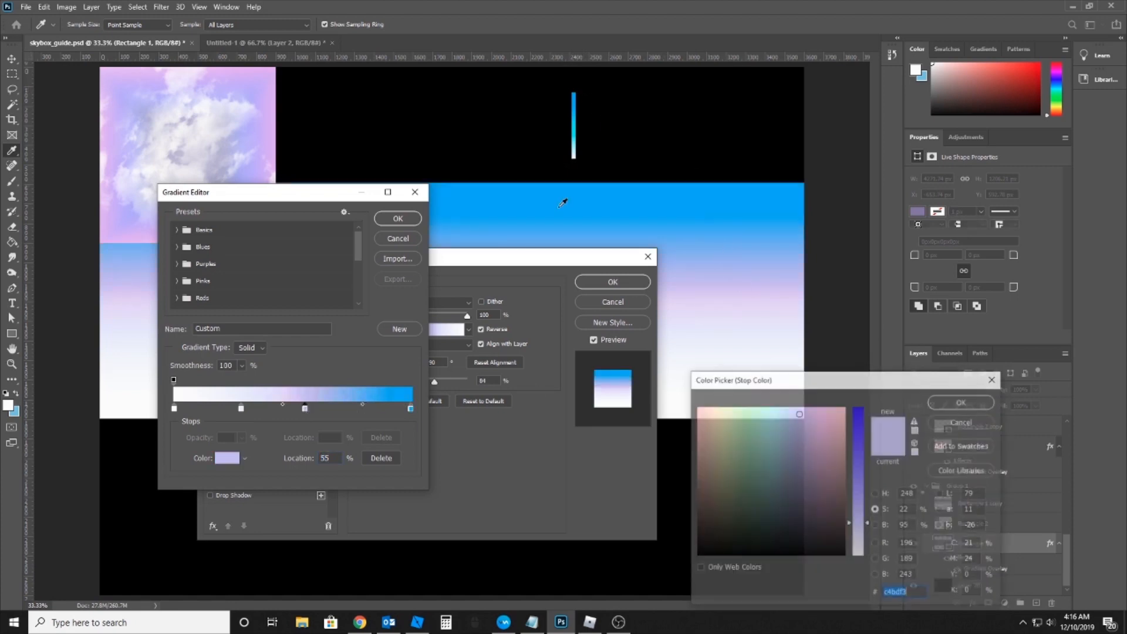
{"action": "left_click", "coordinate": [575, 115]}
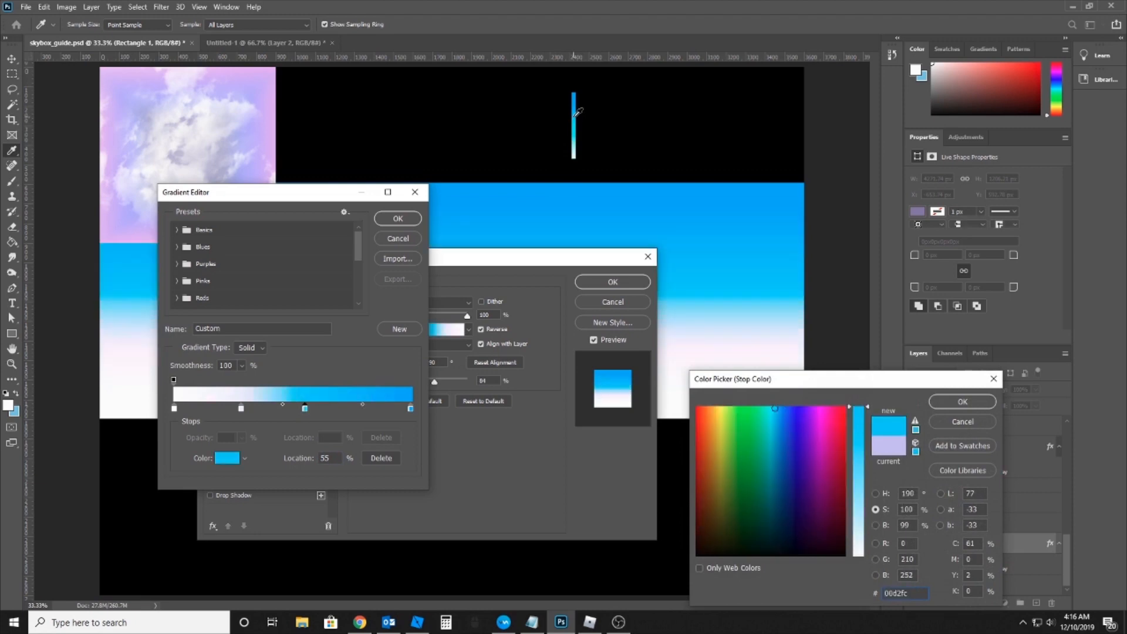
{"action": "left_click", "coordinate": [962, 401]}
{"action": "double_click", "coordinate": [241, 408]}
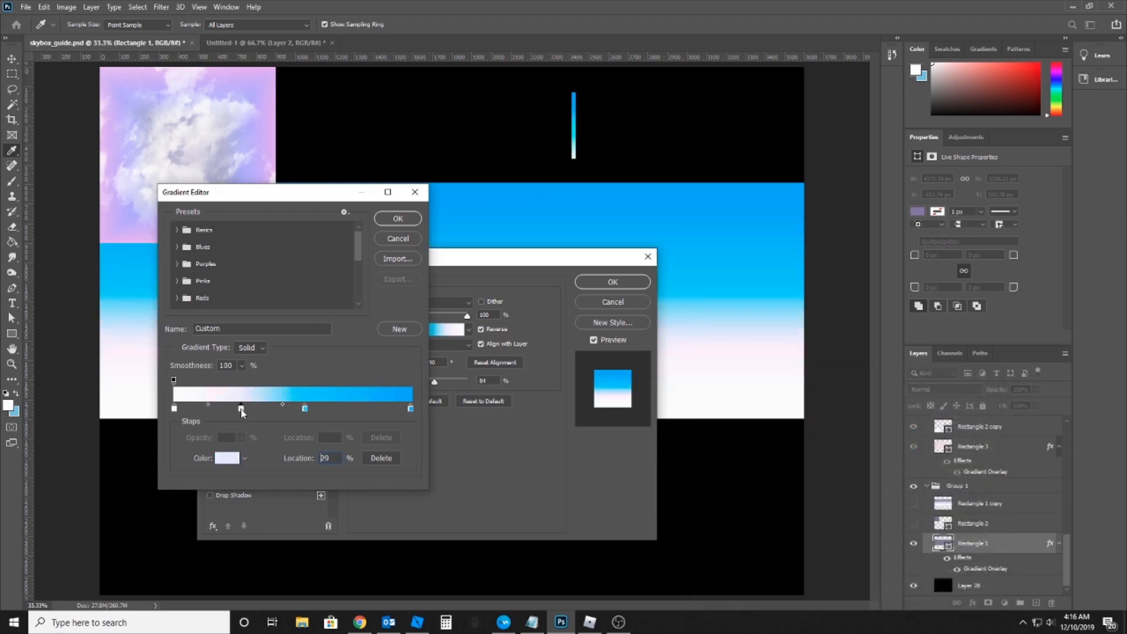
{"action": "left_click", "coordinate": [575, 134]}
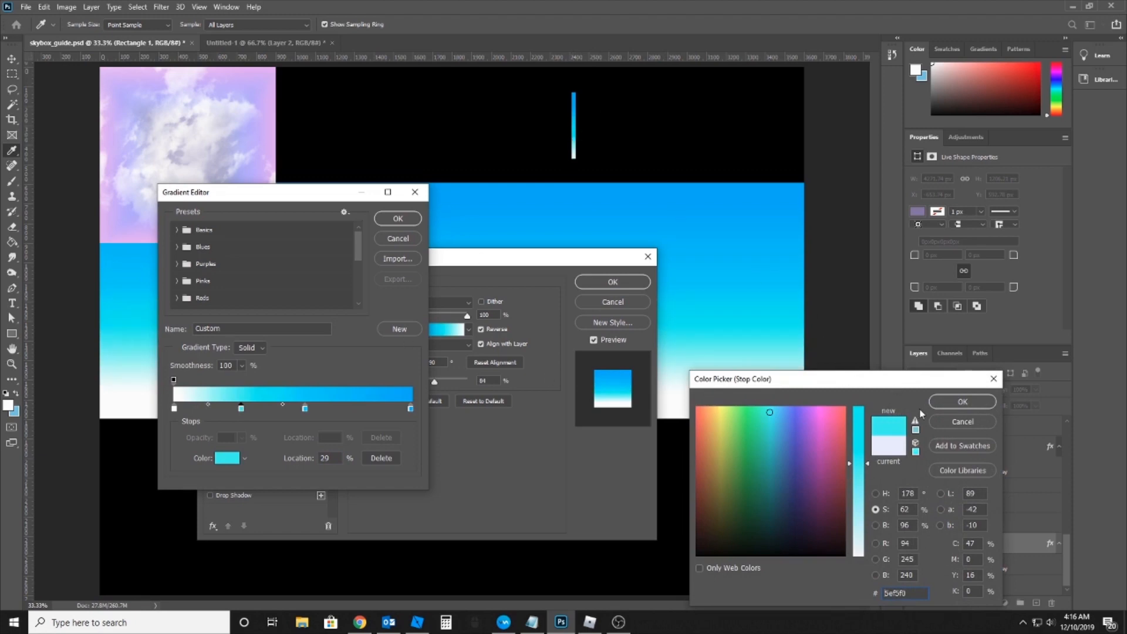
{"action": "left_click", "coordinate": [938, 402]}
Recolour the gradient's 0% stop to e5fcfa, sampled from the strip's lower end, and apply the gradient overlay to Rectangle 1
{"action": "double_click", "coordinate": [174, 409]}
{"action": "left_click_drag", "start_coordinate": [573, 163], "coordinate": [574, 158]}
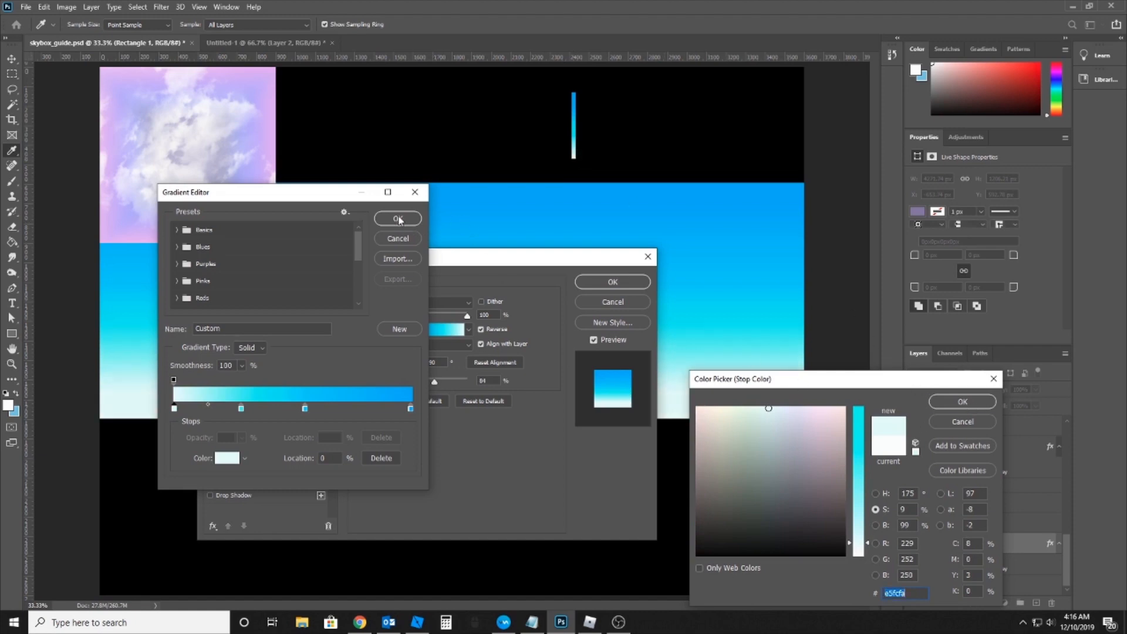
{"action": "left_click", "coordinate": [939, 403]}
{"action": "left_click", "coordinate": [398, 218]}
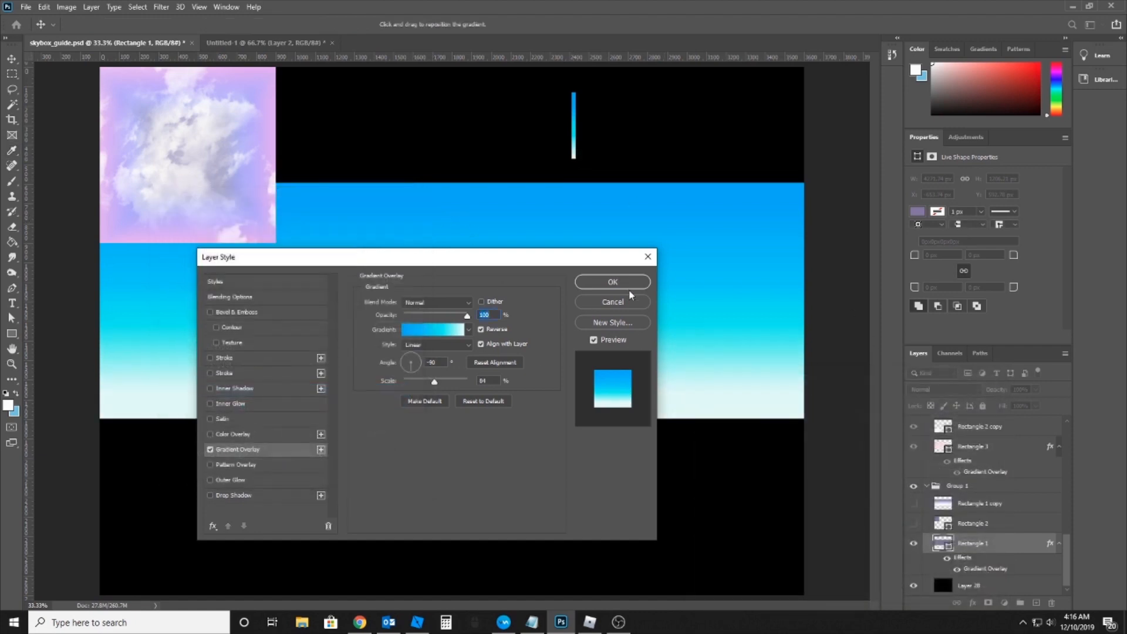
{"action": "key", "text": "Return"}
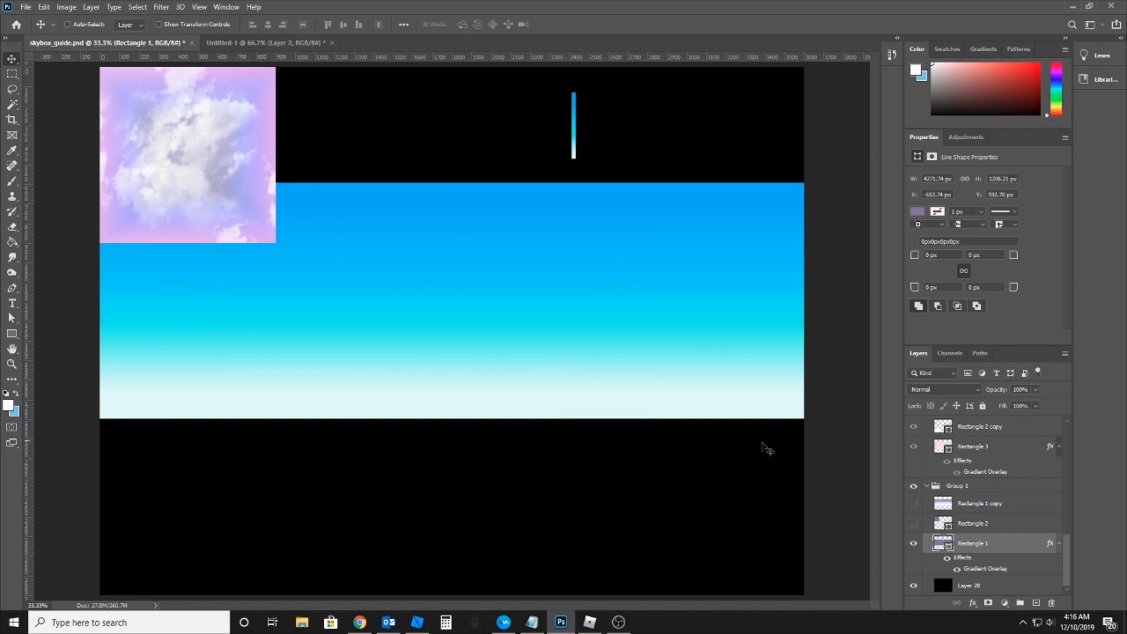
Show the Group 3 layer group containing the clouds
{"action": "scroll", "coordinate": [1024, 497], "scroll_direction": "up", "scroll_amount": 5}
{"action": "scroll", "coordinate": [1024, 496], "scroll_direction": "down", "scroll_amount": 5}
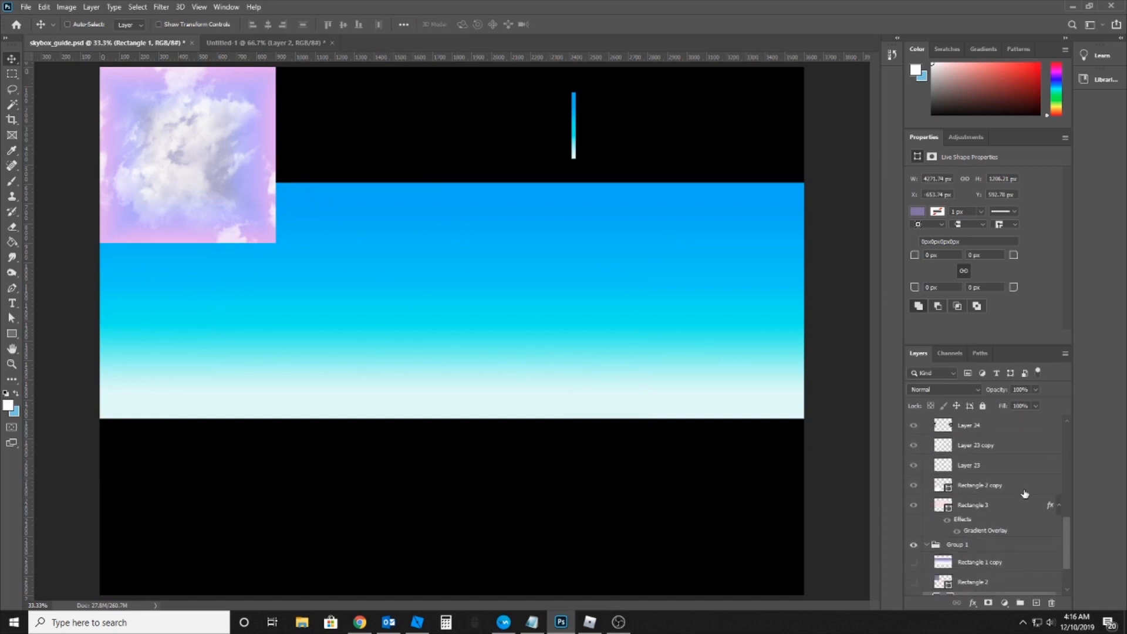
{"action": "left_click", "coordinate": [912, 471]}
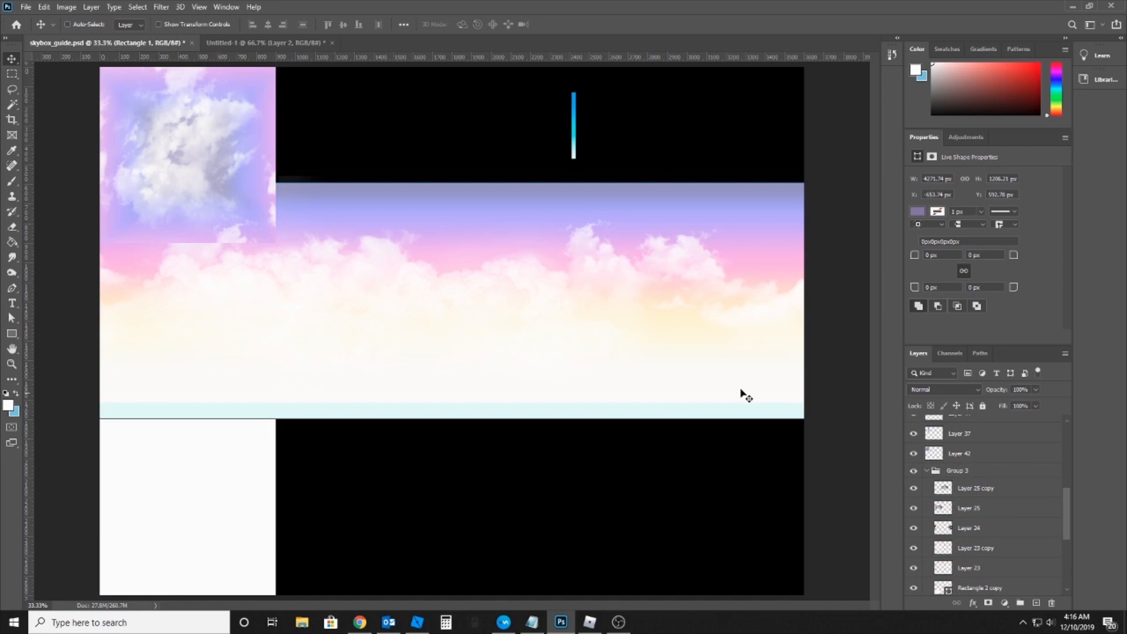
{"action": "left_click", "coordinate": [926, 471]}
{"action": "left_click", "coordinate": [925, 471]}
Hide the Rectangle 3 gradient layer in Group 3, leaving Rectangle 2 copy shown
{"action": "scroll", "coordinate": [998, 476], "scroll_direction": "down", "scroll_amount": 5}
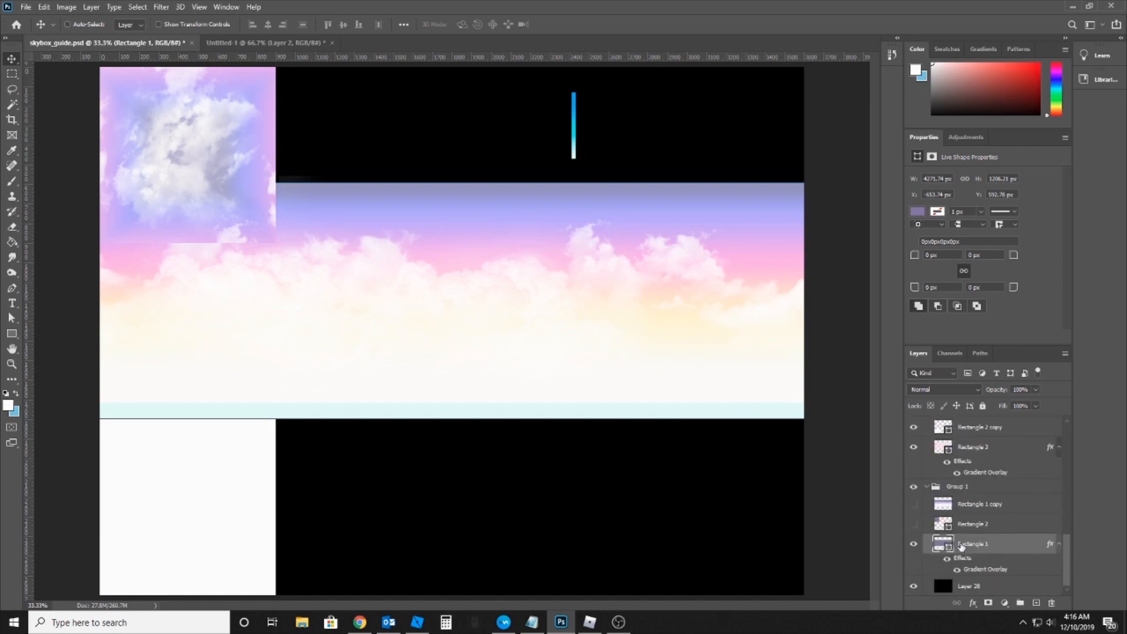
{"action": "left_click", "coordinate": [975, 448]}
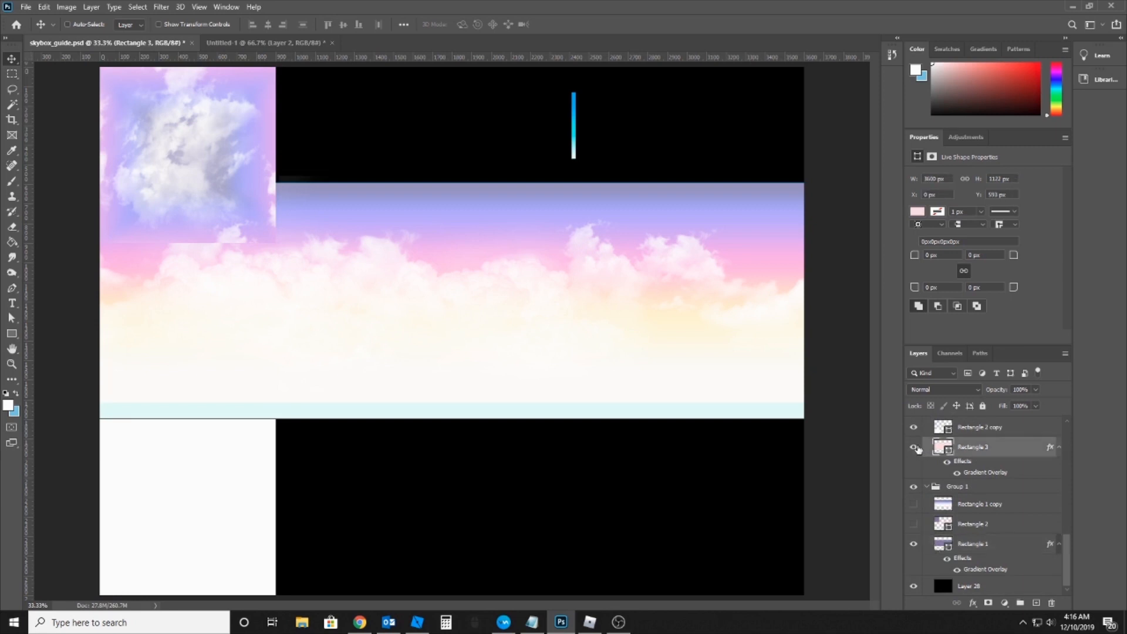
{"action": "left_click", "coordinate": [913, 450]}
{"action": "left_click", "coordinate": [913, 427]}
{"action": "left_click", "coordinate": [914, 427]}
Try moving the Layer 25 copy cloud on the canvas, and undo the move
{"action": "left_click_drag", "start_coordinate": [616, 298], "coordinate": [546, 264]}
{"action": "key", "text": "ctrl+z"}
{"action": "key", "text": "ctrl+t"}
{"action": "key", "text": "Escape"}
Set the Layer 25 copy cloud's blend mode to Normal and move it right to about X 1350, Y 600 px
{"action": "left_click", "coordinate": [946, 392]}
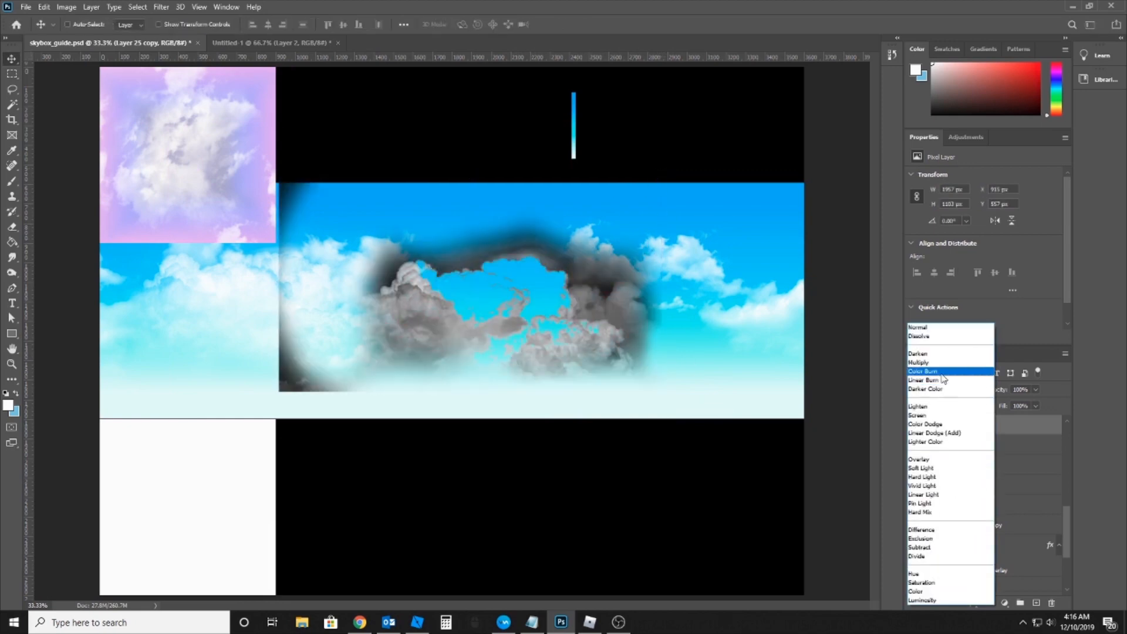
{"action": "left_click", "coordinate": [928, 327]}
{"action": "left_click_drag", "start_coordinate": [488, 317], "coordinate": [570, 326]}
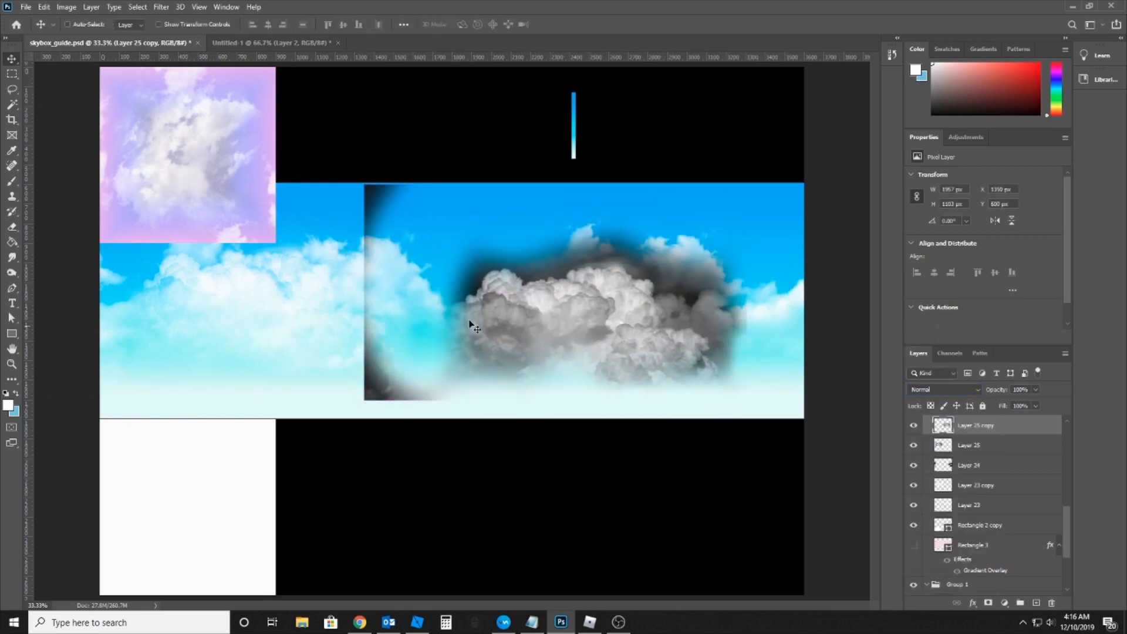
Try deleting the left part of the Layer 25 copy cloud with a rectangular marquee selection, and undo the deletion
{"action": "left_click", "coordinate": [12, 73]}
{"action": "left_click_drag", "start_coordinate": [310, 157], "coordinate": [446, 444]}
{"action": "key", "text": "Delete"}
{"action": "key", "text": "ctrl+d"}
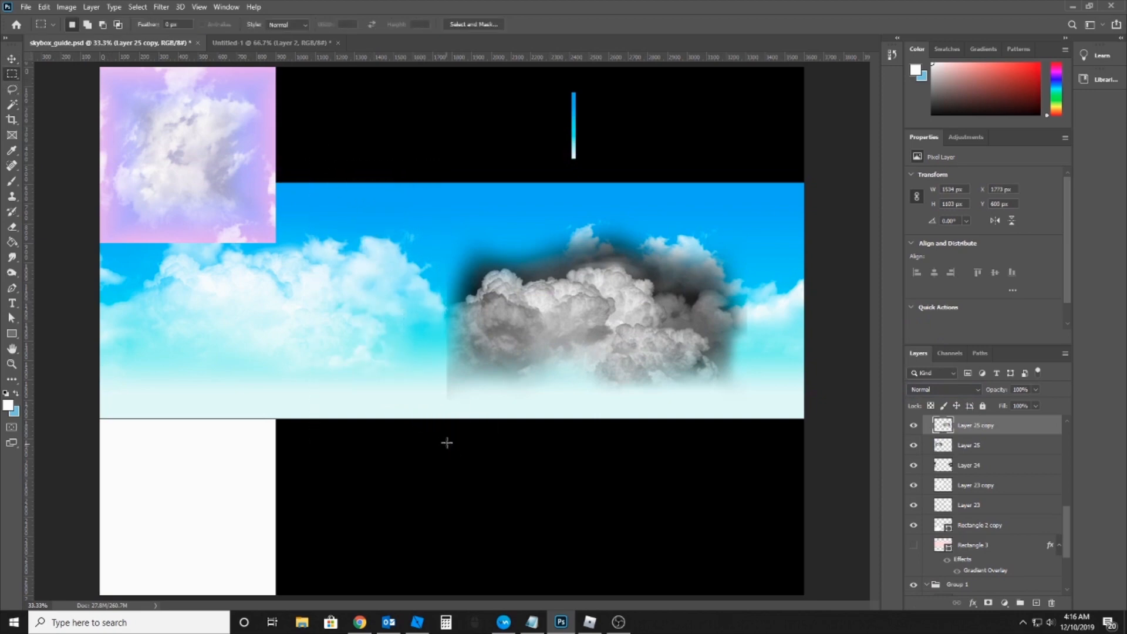
{"action": "key", "text": "ctrl+z"}
{"action": "key", "text": "ctrl+z"}
{"action": "key", "text": "ctrl+d"}
Erase the dark left edge of the Layer 25 copy cloud with a greatly enlarged soft Eraser
{"action": "key", "text": "e"}
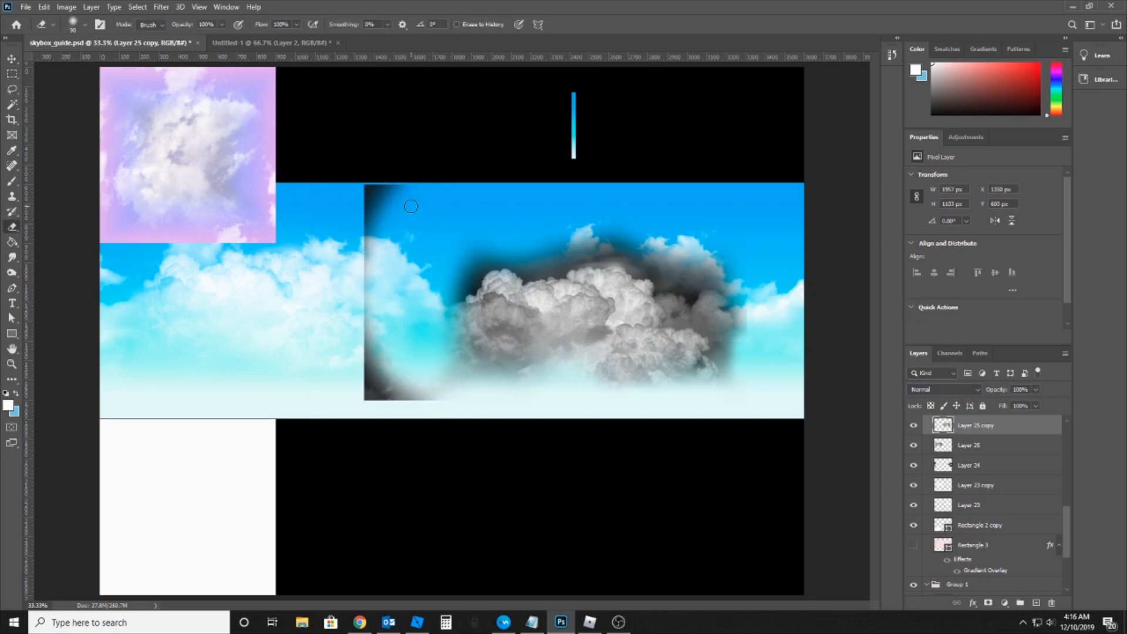
{"action": "key", "text": "bracketright"}
{"action": "key", "text": "bracketright"}
{"action": "key", "text": "bracketright"}
{"action": "key", "text": "bracketright"}
{"action": "key", "text": "bracketright"}
{"action": "key", "text": "bracketright"}
{"action": "key", "text": "bracketright"}
{"action": "key", "text": "bracketright"}
{"action": "key", "text": "bracketright"}
{"action": "key", "text": "bracketright"}
{"action": "mouse_move", "coordinate": [365, 200]}
{"action": "left_mouse_down"}
{"action": "mouse_move", "coordinate": [349, 281]}
{"action": "mouse_move", "coordinate": [362, 406]}
{"action": "left_mouse_up"}
Set the Layer 25 copy cloud's blend mode to Screen and move it to about X 986, Y 587 px
{"action": "key", "text": "v"}
{"action": "left_click_drag", "start_coordinate": [599, 397], "coordinate": [495, 372]}
{"action": "left_click", "coordinate": [967, 390]}
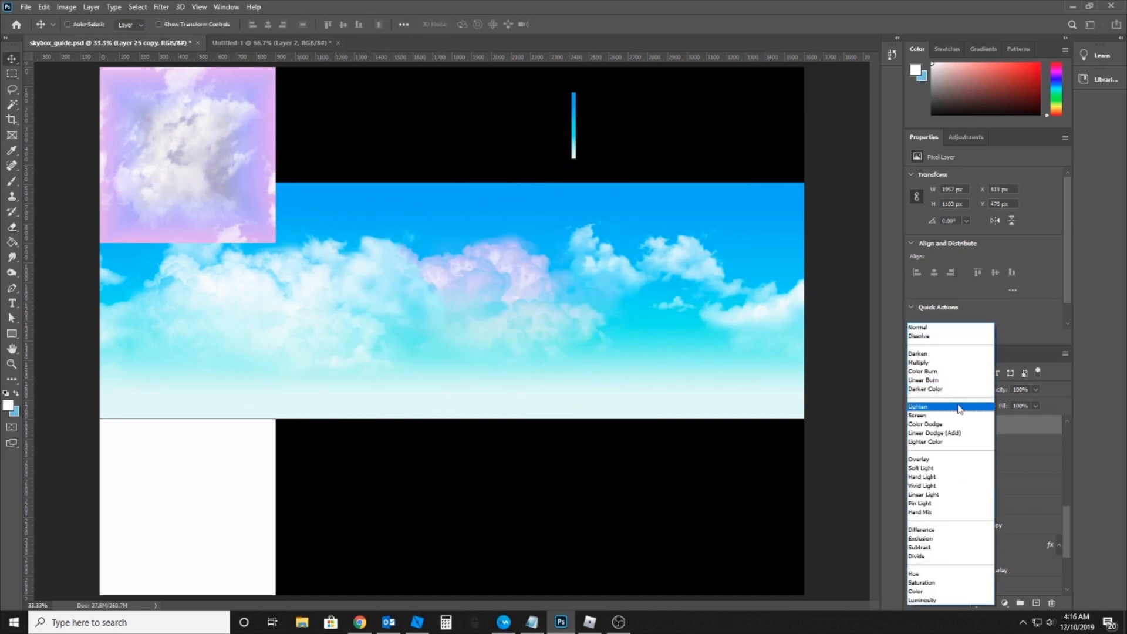
{"action": "left_click", "coordinate": [936, 418]}
{"action": "left_click_drag", "start_coordinate": [567, 287], "coordinate": [600, 309]}
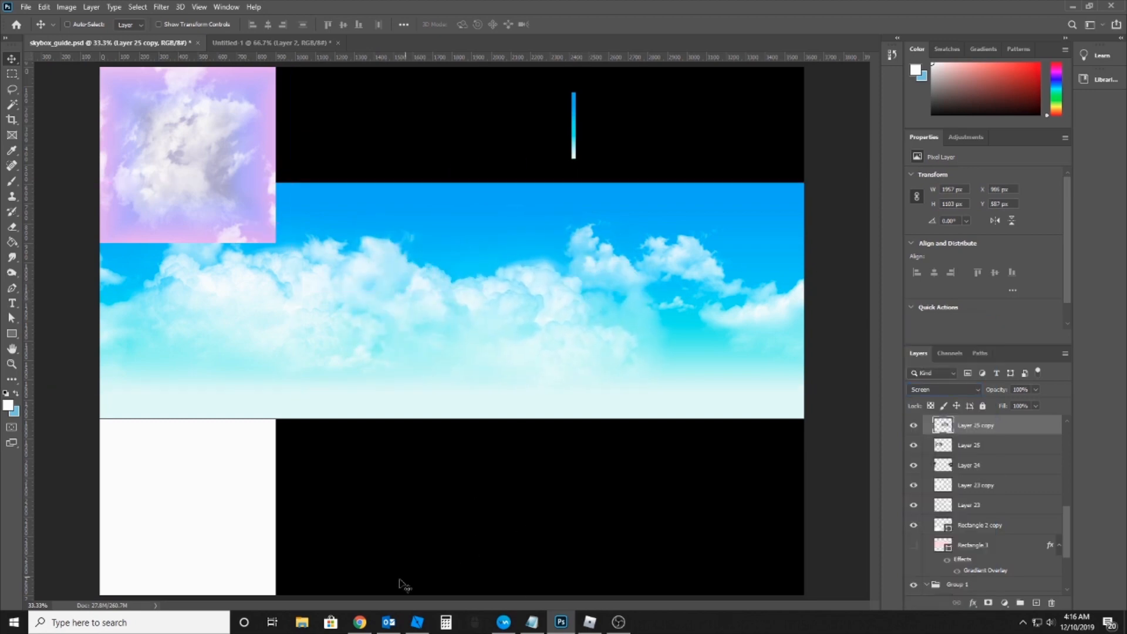
Switch to Chrome, search Google for "cloud public domain", and browse the image results
{"action": "mouse_move", "coordinate": [363, 623]}
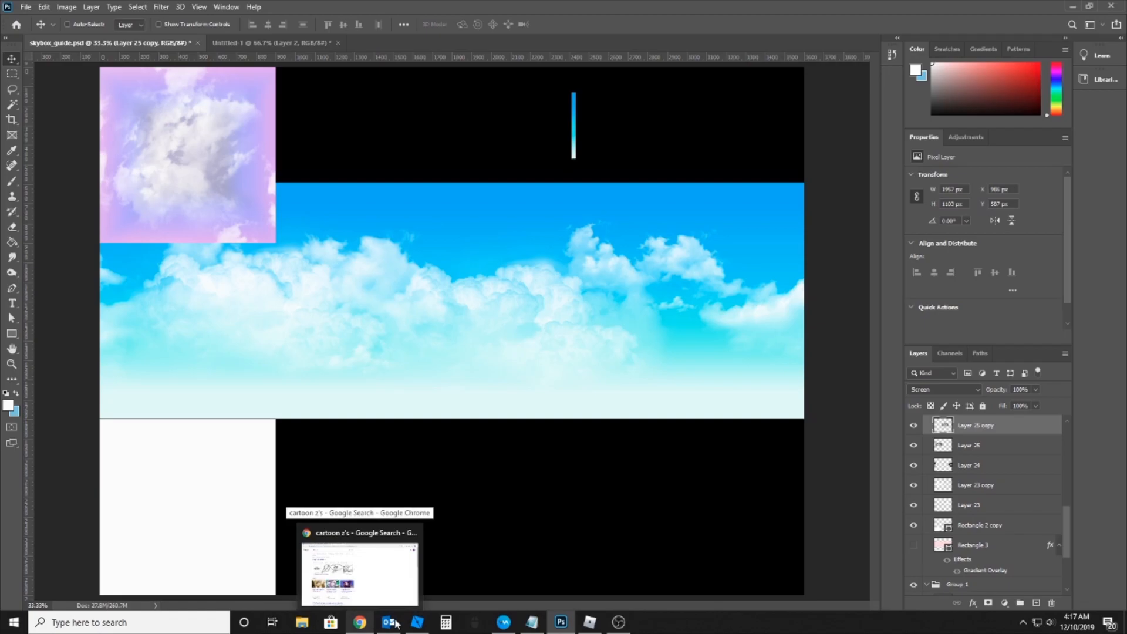
{"action": "left_click", "coordinate": [382, 575]}
{"action": "triple_click", "coordinate": [196, 71]}
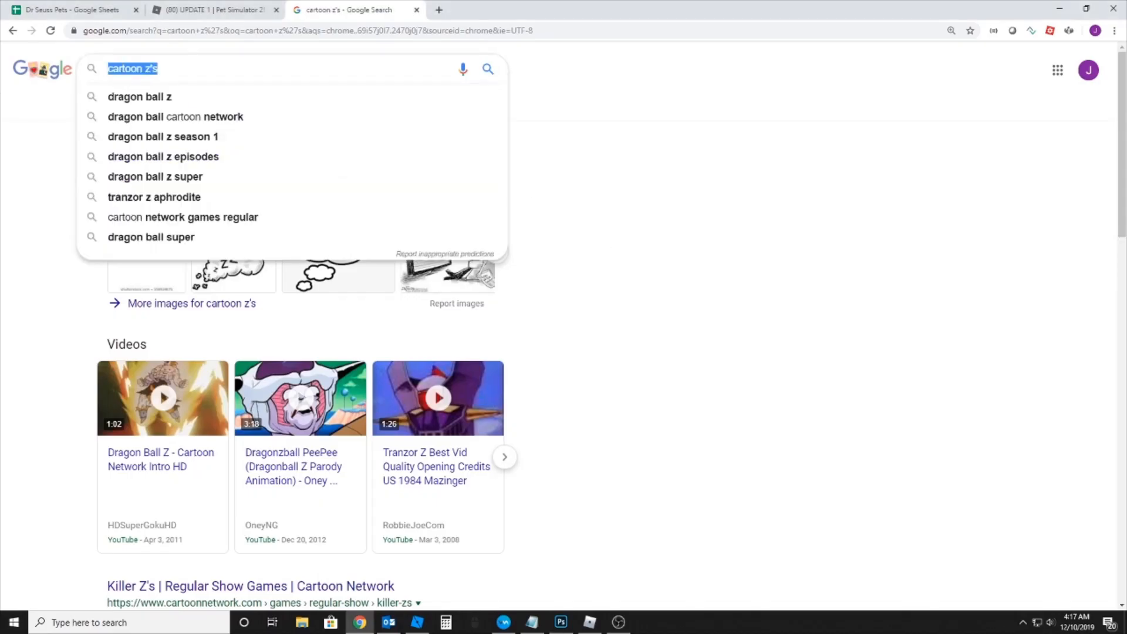
{"action": "type", "text": "cloud"}
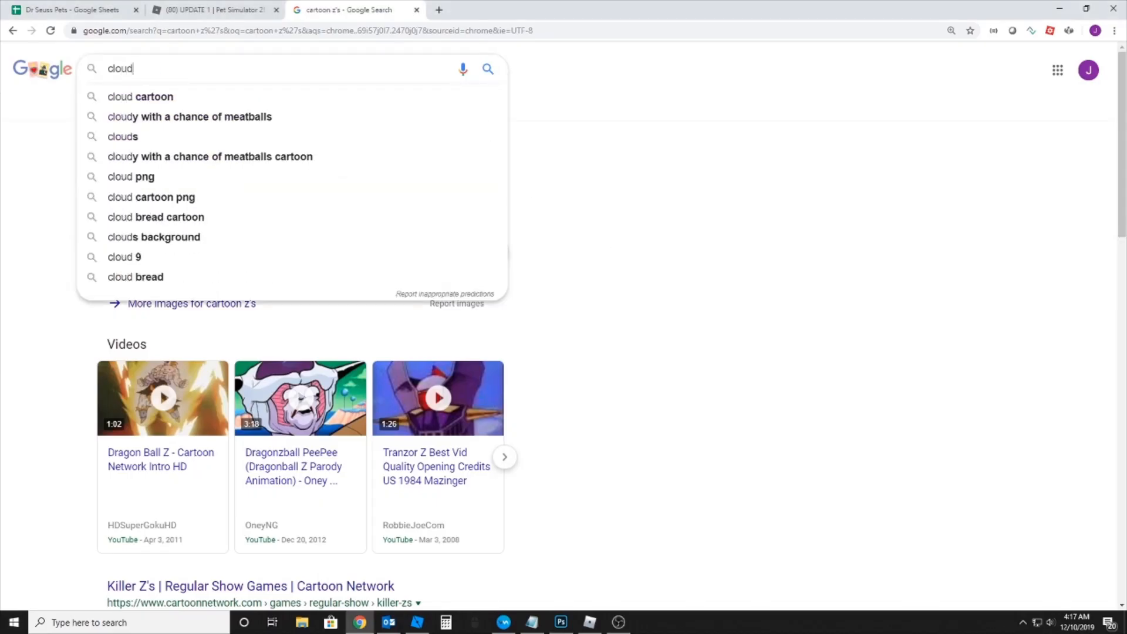
{"action": "type", "text": " free "}
{"action": "type", "text": "p"}
{"action": "key", "text": "BackSpace"}
{"action": "key", "text": "BackSpace"}
{"action": "key", "text": "BackSpace"}
{"action": "key", "text": "BackSpace"}
{"action": "key", "text": "BackSpace"}
{"action": "key", "text": "BackSpace"}
{"action": "type", "text": "publ"}
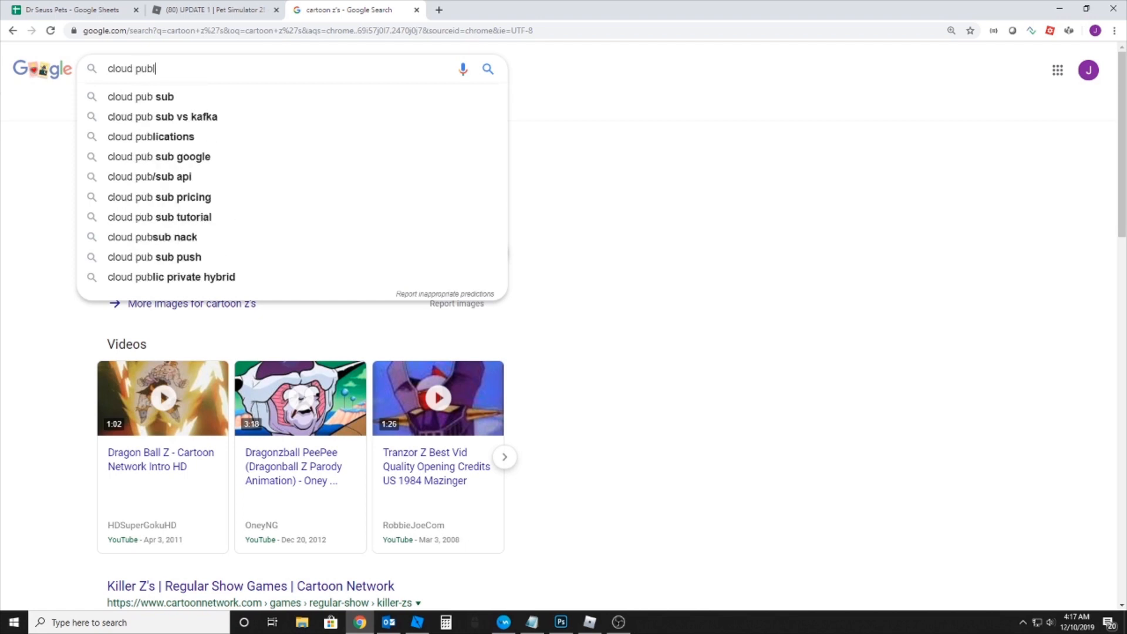
{"action": "type", "text": "ic domain"}
{"action": "key", "text": "Return"}
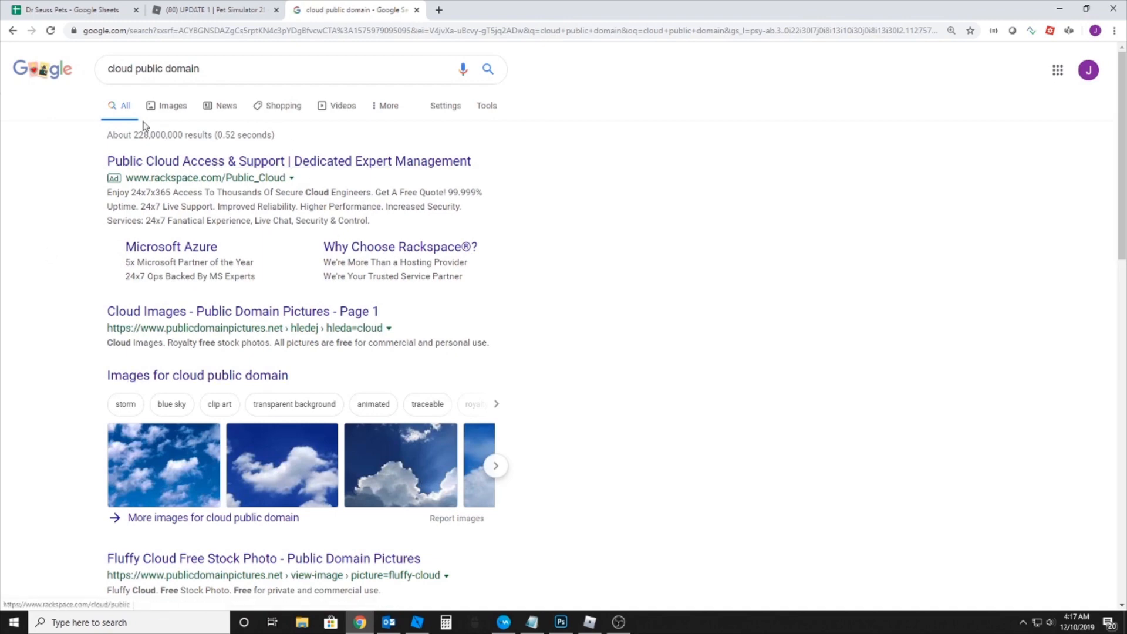
{"action": "left_click", "coordinate": [173, 106]}
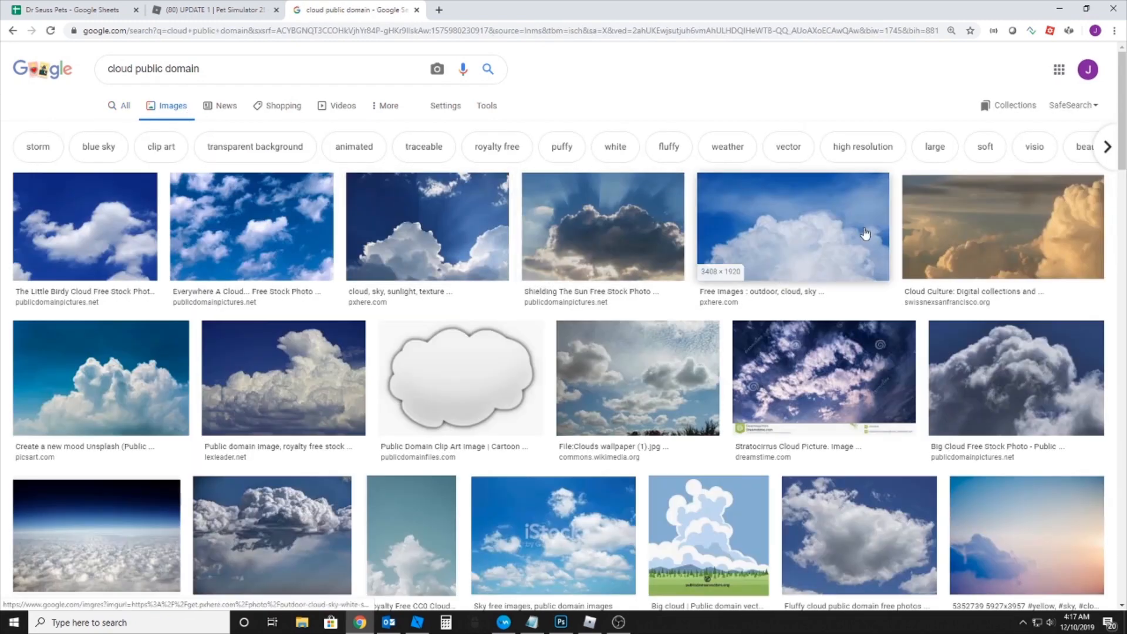
{"action": "scroll", "coordinate": [449, 344], "scroll_direction": "down", "scroll_amount": 3}
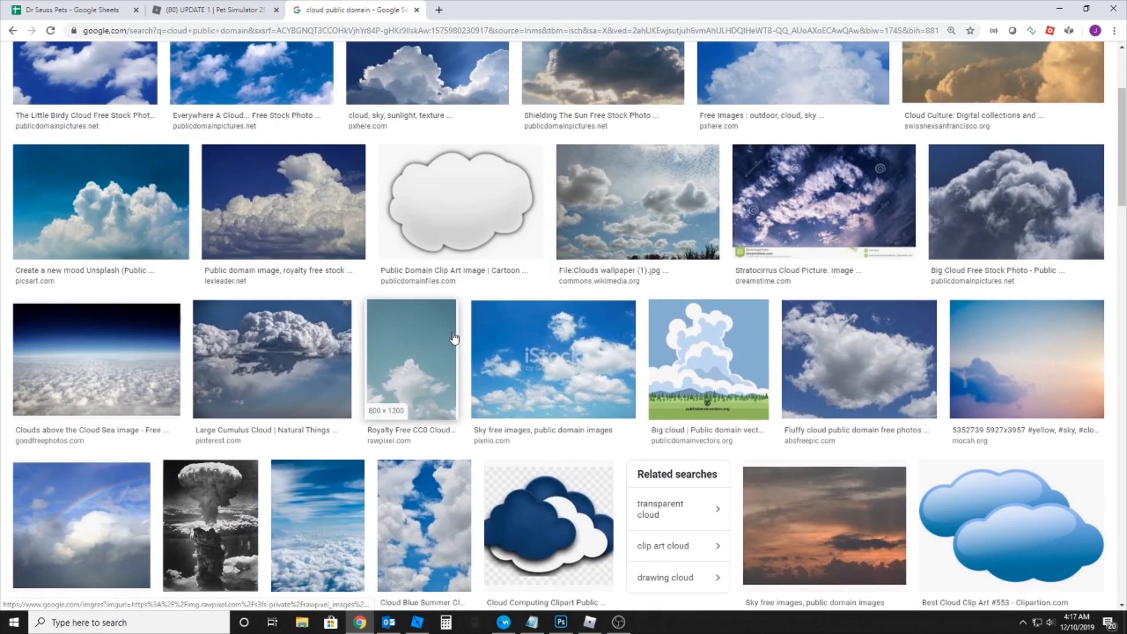
Examine the "cloud public domain" image results for usable cloud photos
{"action": "scroll", "coordinate": [454, 338], "scroll_direction": "down", "scroll_amount": 3}
{"action": "scroll", "coordinate": [461, 336], "scroll_direction": "down", "scroll_amount": 6}
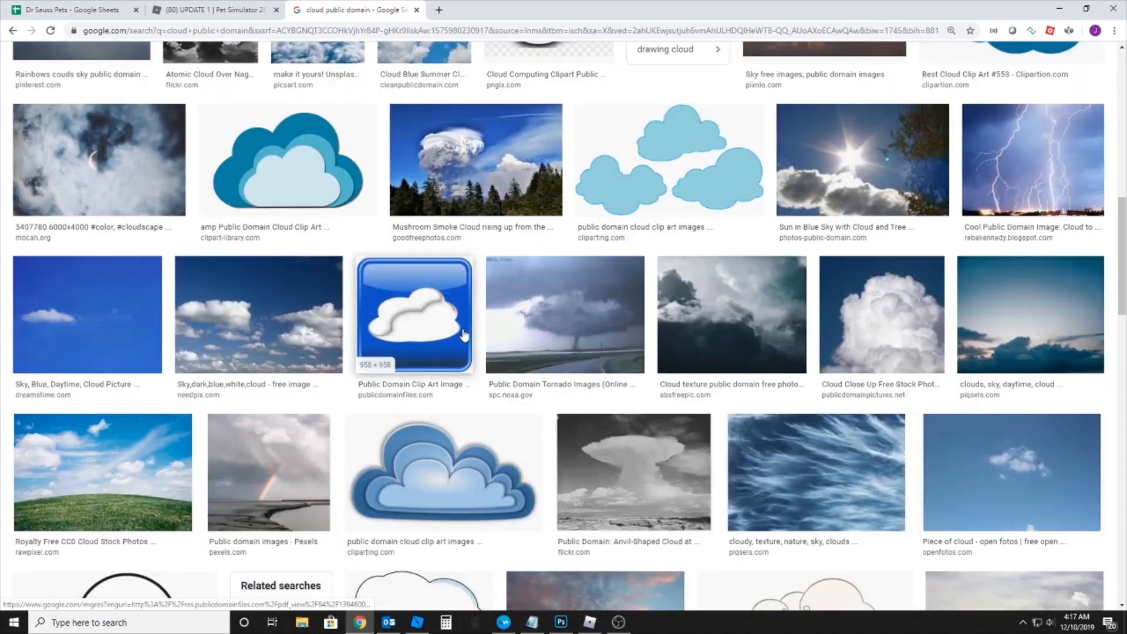
{"action": "scroll", "coordinate": [463, 334], "scroll_direction": "down", "scroll_amount": 8}
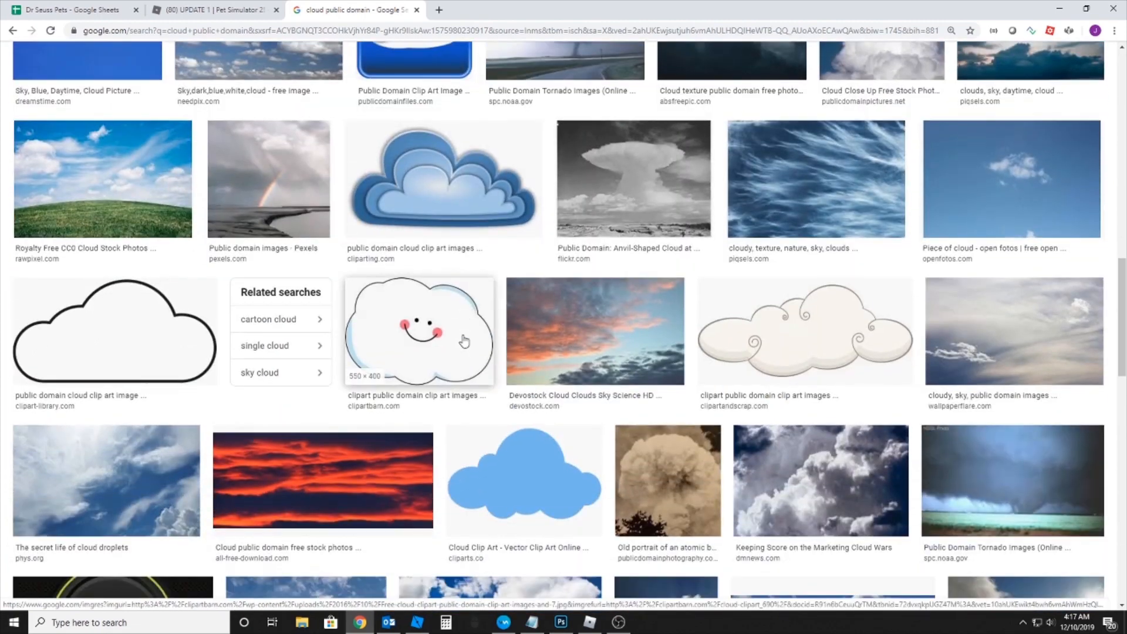
{"action": "scroll", "coordinate": [463, 341], "scroll_direction": "down", "scroll_amount": 3}
{"action": "scroll", "coordinate": [258, 323], "scroll_direction": "up", "scroll_amount": 9}
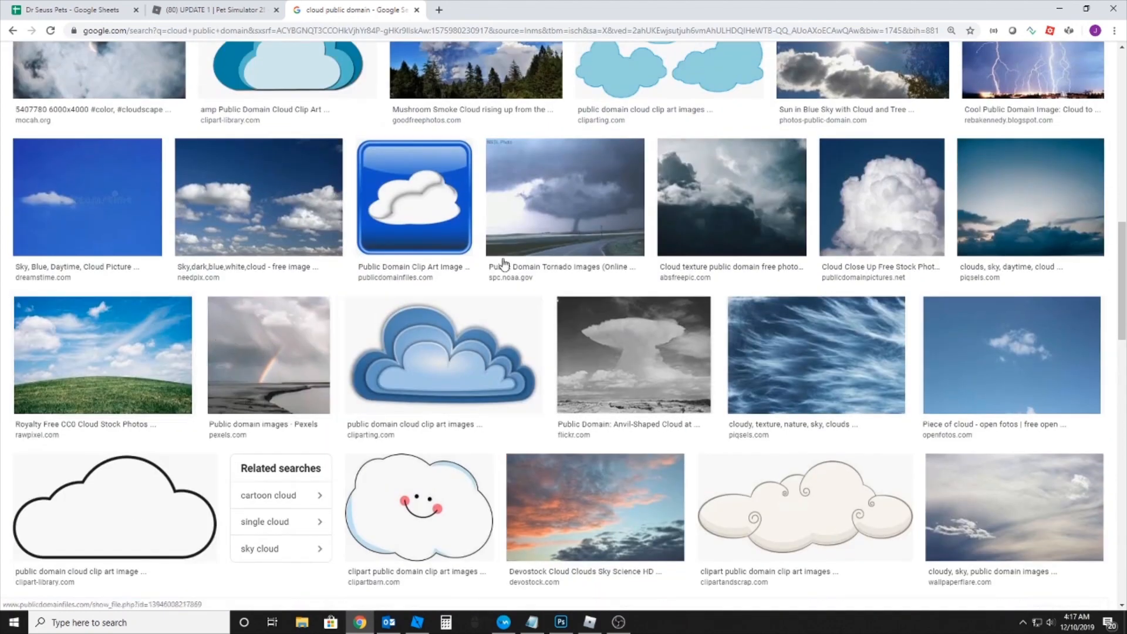
{"action": "scroll", "coordinate": [747, 179], "scroll_direction": "up", "scroll_amount": 1}
{"action": "scroll", "coordinate": [843, 354], "scroll_direction": "down", "scroll_amount": 10}
{"action": "scroll", "coordinate": [843, 354], "scroll_direction": "down", "scroll_amount": 7}
{"action": "scroll", "coordinate": [820, 356], "scroll_direction": "up", "scroll_amount": 15}
{"action": "scroll", "coordinate": [820, 356], "scroll_direction": "up", "scroll_amount": 2}
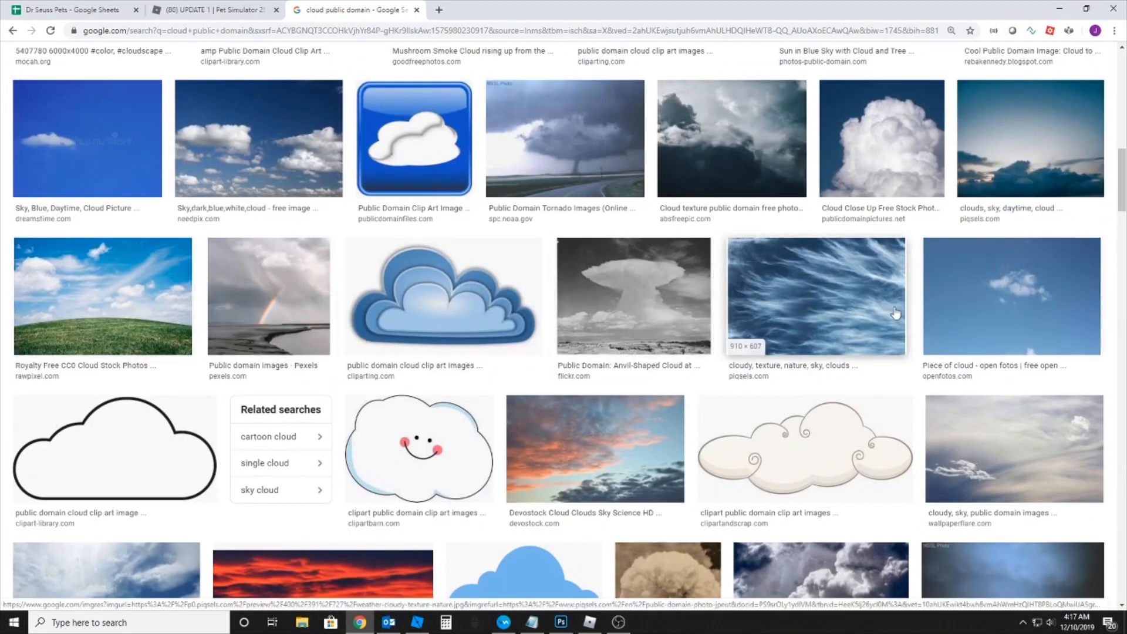
{"action": "scroll", "coordinate": [1027, 291], "scroll_direction": "down", "scroll_amount": 20}
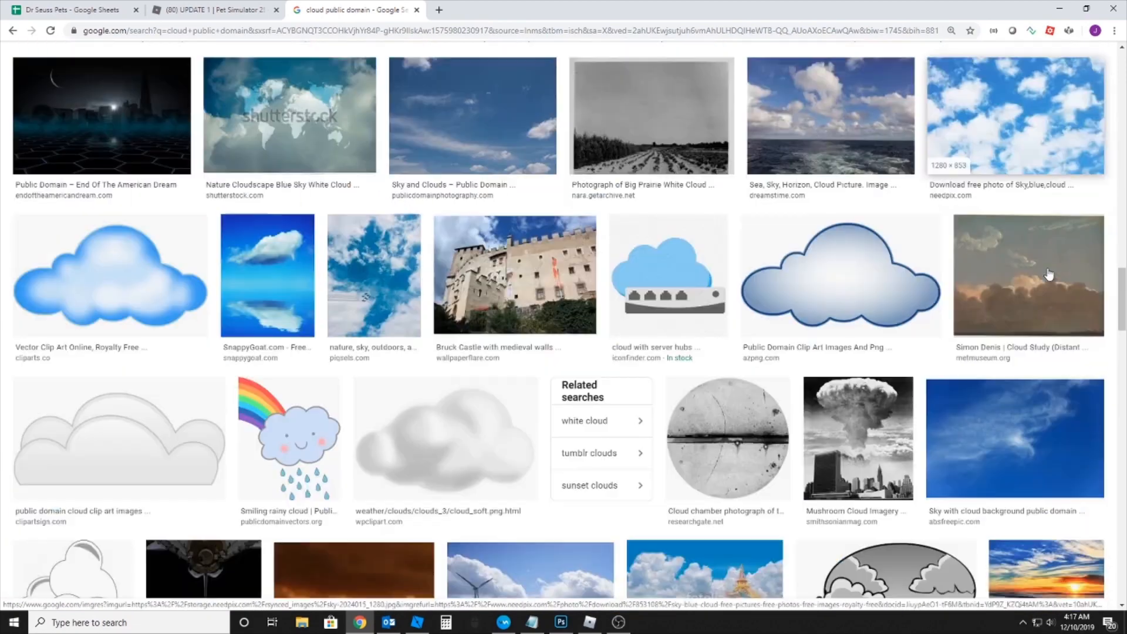
{"action": "scroll", "coordinate": [481, 351], "scroll_direction": "up", "scroll_amount": 20}
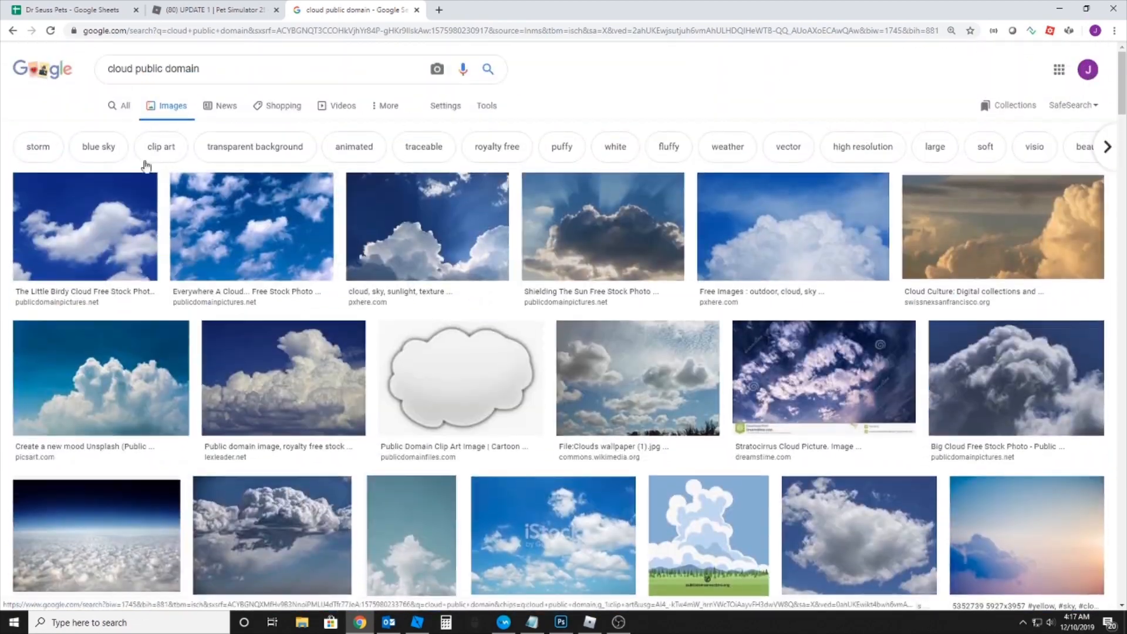
Search Google Images for "cloud public domain png" and look through the results
{"action": "left_click", "coordinate": [275, 70]}
{"action": "type", "text": "png"}
{"action": "key", "text": "Return"}
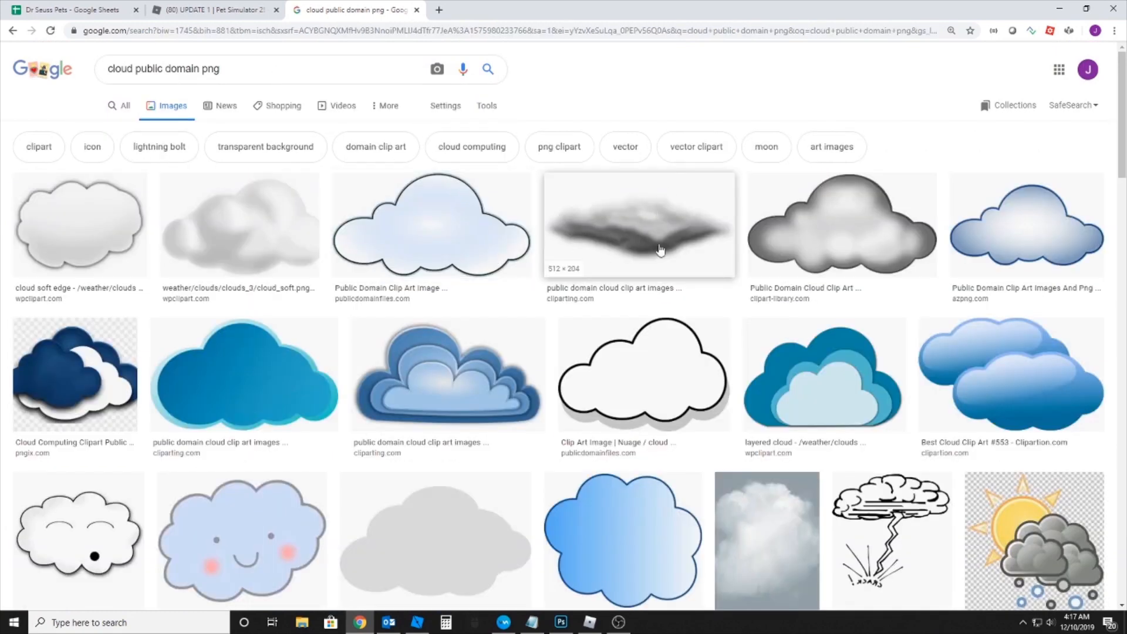
{"action": "scroll", "coordinate": [795, 294], "scroll_direction": "down", "scroll_amount": 10}
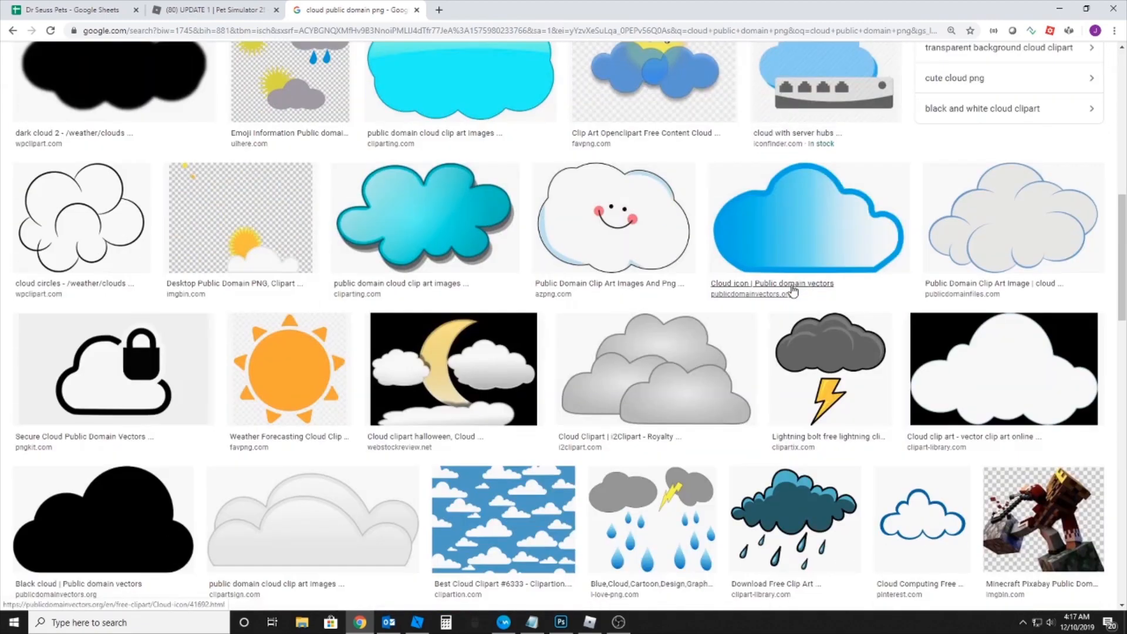
{"action": "scroll", "coordinate": [792, 290], "scroll_direction": "down", "scroll_amount": 7}
{"action": "scroll", "coordinate": [787, 292], "scroll_direction": "up", "scroll_amount": 20}
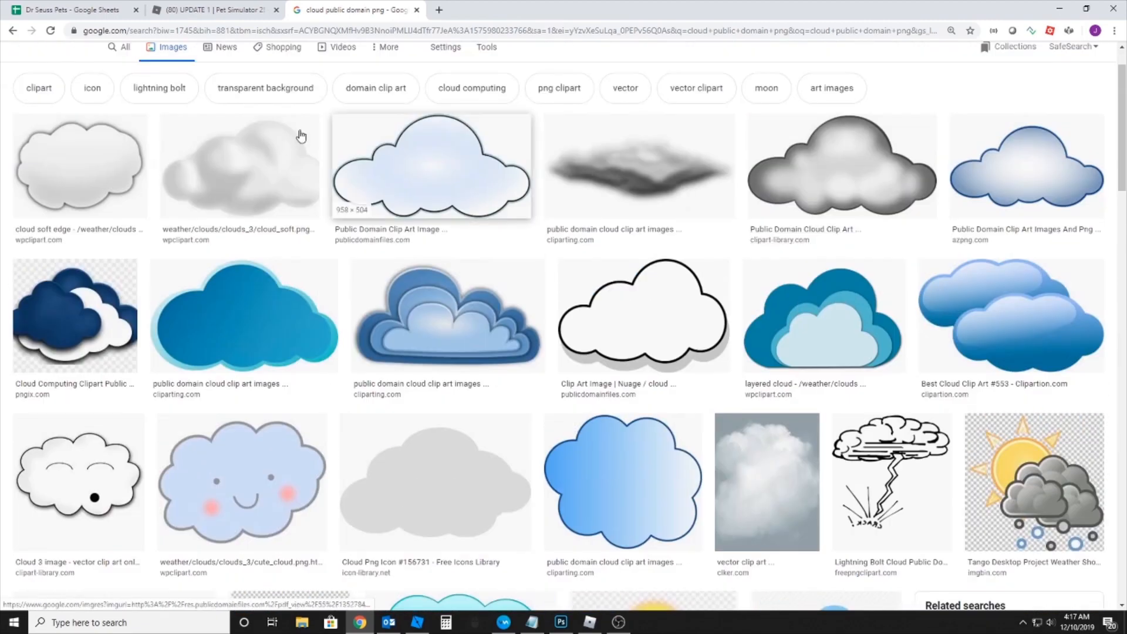
{"action": "scroll", "coordinate": [301, 136], "scroll_direction": "up", "scroll_amount": 2}
Change the image search back to "cloud public domain" and copy the image The Little Birdy Cloud
{"action": "left_click", "coordinate": [232, 76]}
{"action": "key", "text": "BackSpace"}
{"action": "key", "text": "BackSpace"}
{"action": "key", "text": "BackSpace"}
{"action": "key", "text": "BackSpace"}
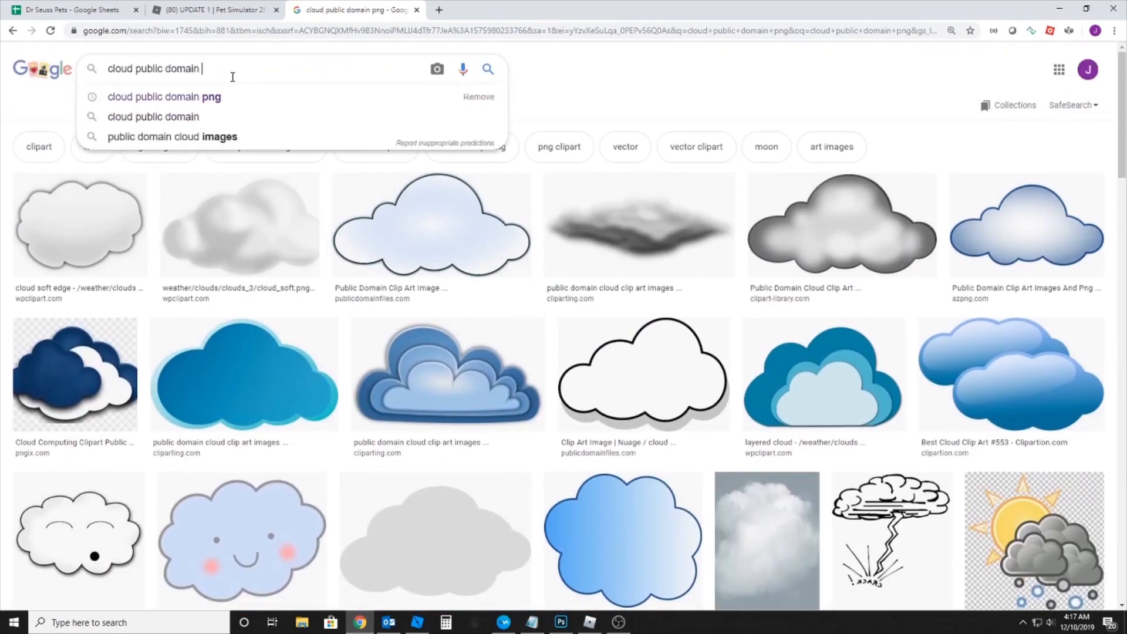
{"action": "key", "text": "Return"}
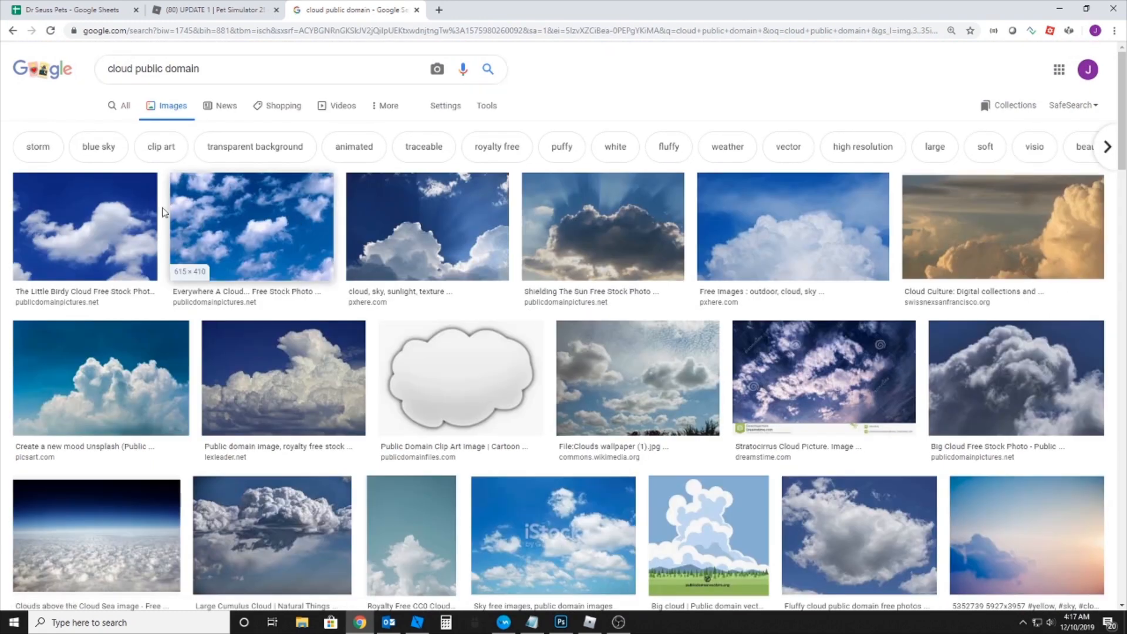
{"action": "left_click", "coordinate": [88, 229]}
{"action": "right_click", "coordinate": [907, 188]}
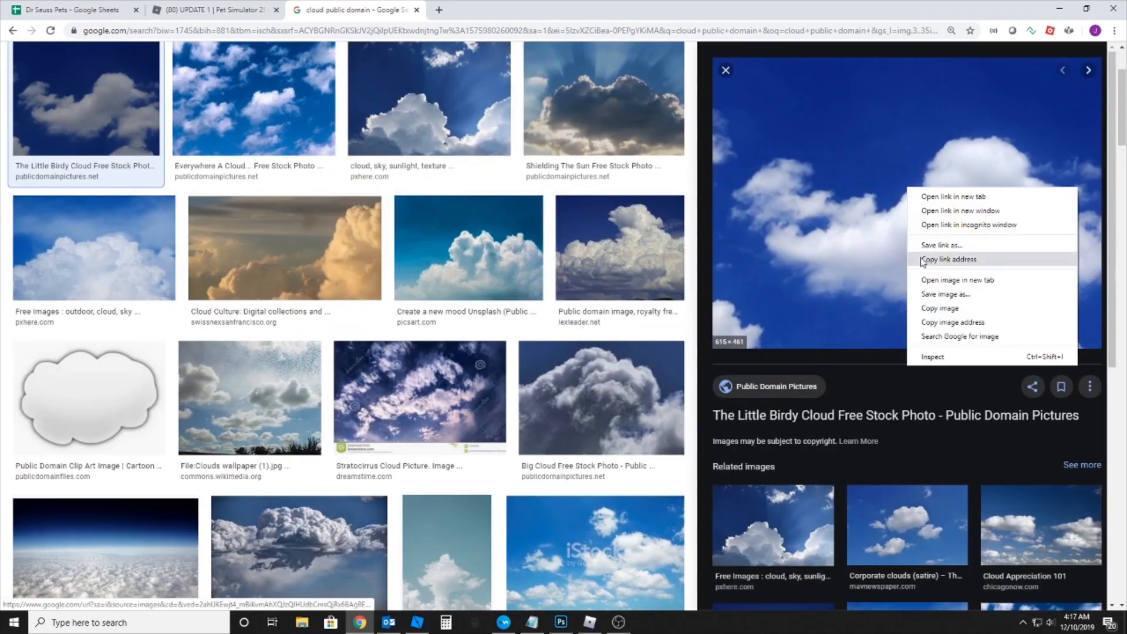
{"action": "left_click", "coordinate": [939, 308]}
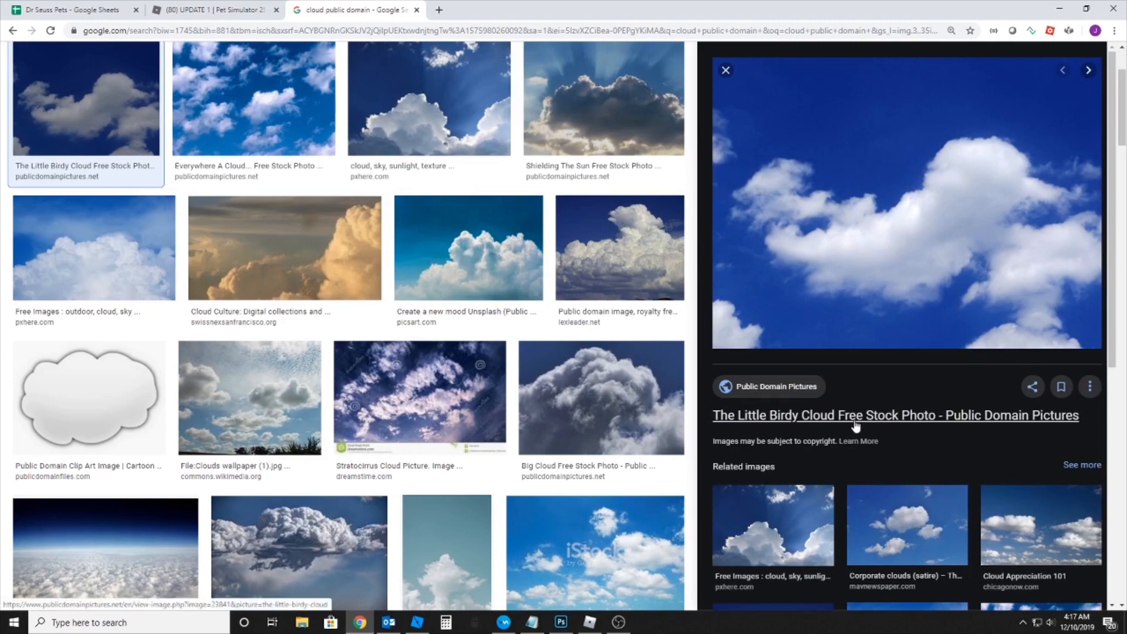
Switch to Photoshop, paste the copied cloud image, and scale and place it above the sky at about 896 × 673 px
{"action": "left_click", "coordinate": [557, 628]}
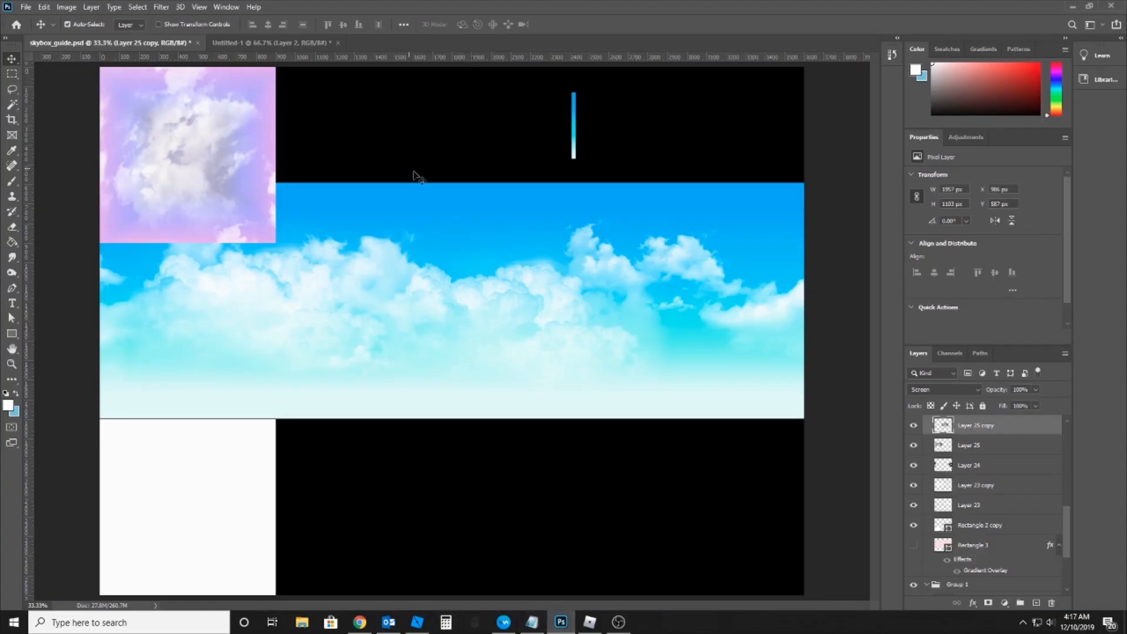
{"action": "key", "text": "ctrl+v"}
{"action": "left_click_drag", "start_coordinate": [495, 344], "coordinate": [551, 256]}
{"action": "key", "text": "ctrl+t"}
{"action": "left_click_drag", "start_coordinate": [466, 219], "coordinate": [421, 209]}
Desaturate the pasted cloud image
{"action": "left_click", "coordinate": [66, 7]}
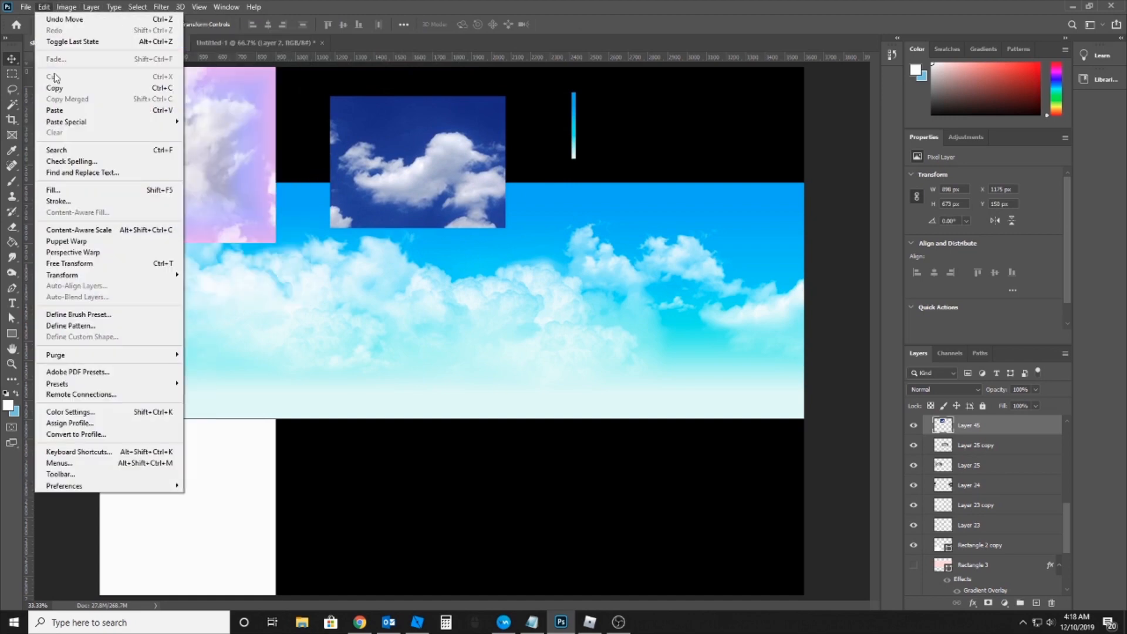
{"action": "mouse_move", "coordinate": [117, 37]}
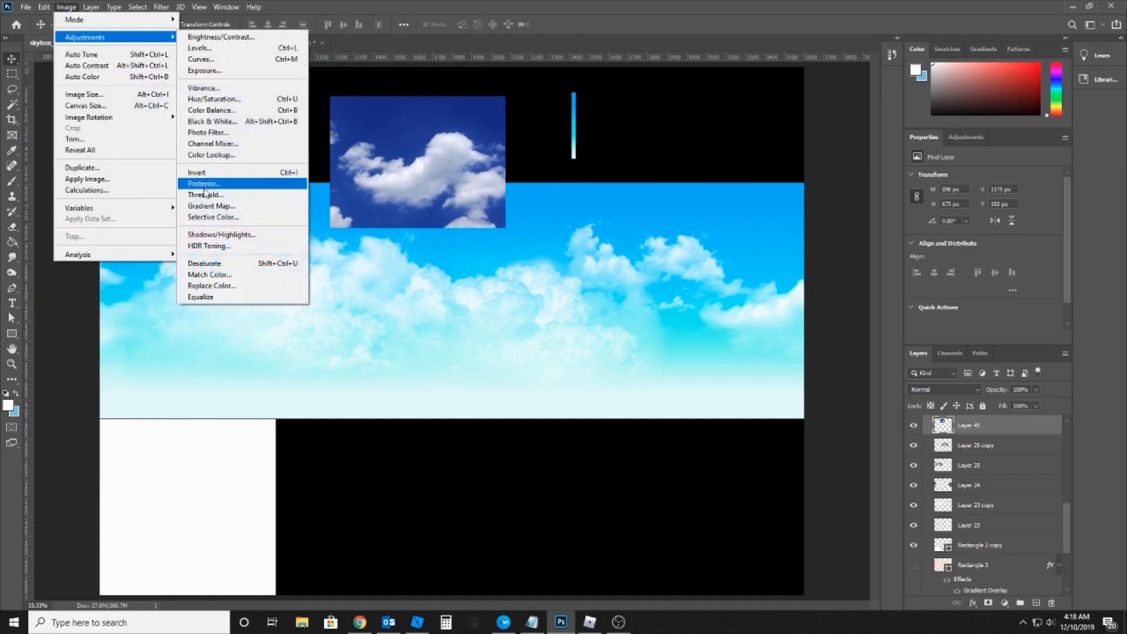
{"action": "left_click", "coordinate": [212, 262]}
Apply Levels to the grey cloud image, raising the black input level to 82 and darkening the midtones
{"action": "left_click", "coordinate": [67, 7]}
{"action": "mouse_move", "coordinate": [117, 37]}
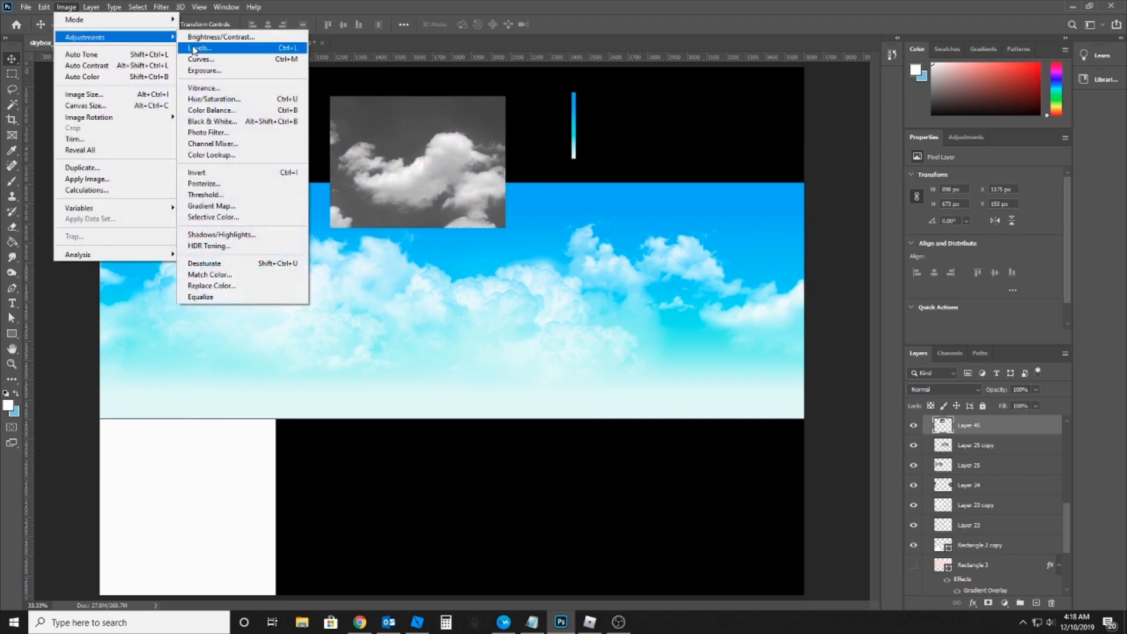
{"action": "left_click", "coordinate": [200, 46]}
{"action": "left_click_drag", "start_coordinate": [464, 102], "coordinate": [627, 107]}
{"action": "left_click_drag", "start_coordinate": [569, 237], "coordinate": [593, 238]}
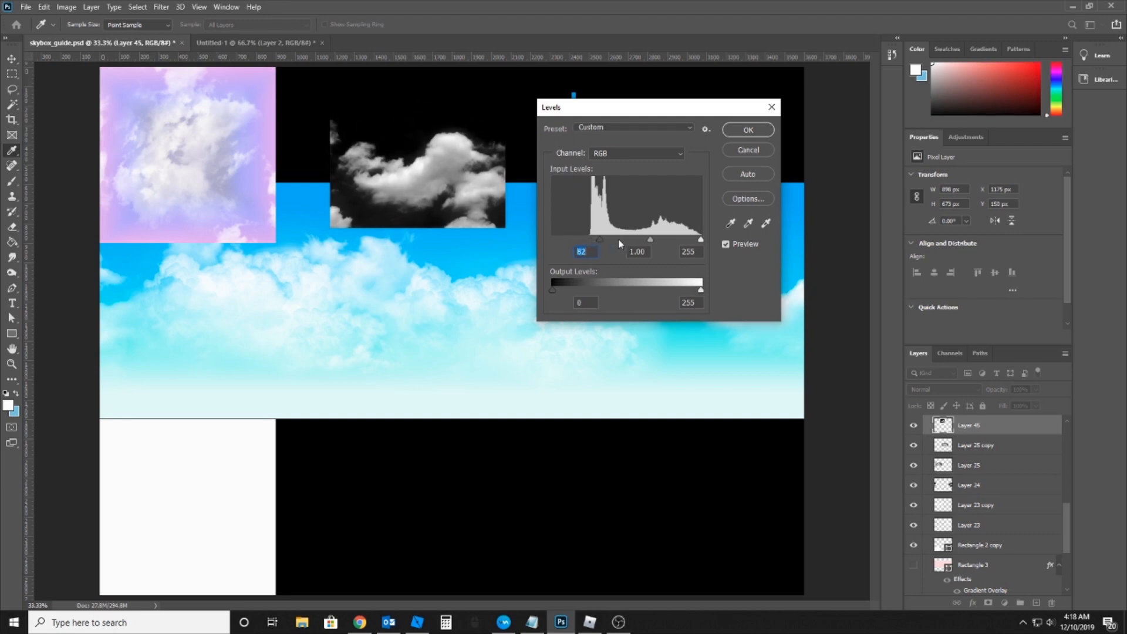
{"action": "left_click_drag", "start_coordinate": [649, 243], "coordinate": [666, 243]}
{"action": "left_click", "coordinate": [747, 129]}
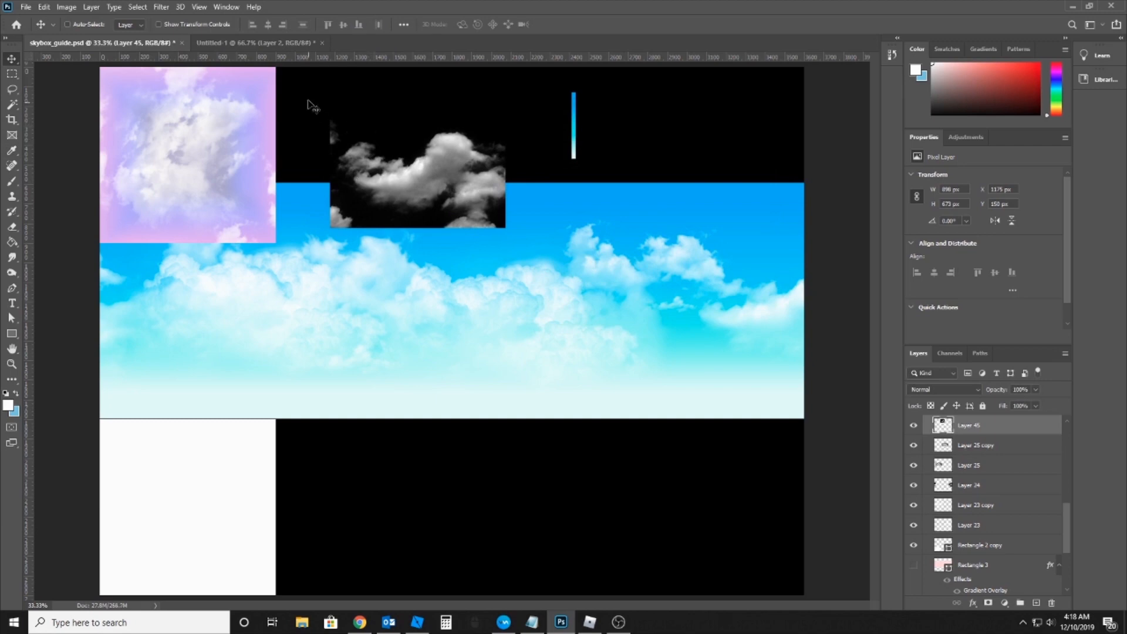
Erase the dark edges around the pasted cloud with the soft Eraser and move it down over the sky
{"action": "key", "text": "e"}
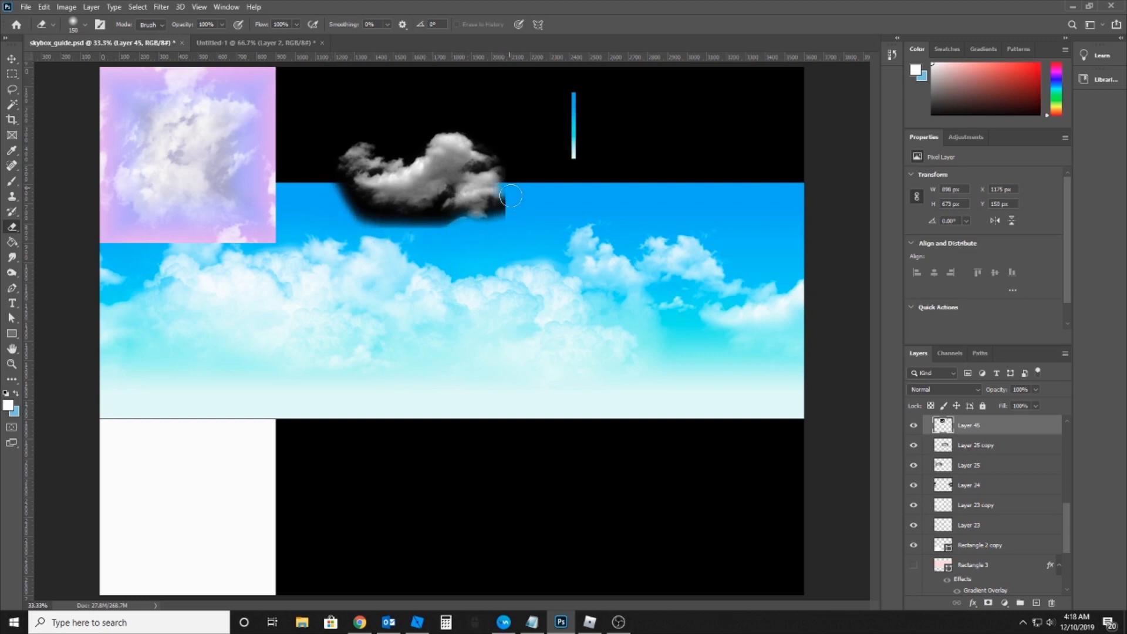
{"action": "key", "text": "v"}
{"action": "mouse_move", "coordinate": [394, 136]}
{"action": "left_mouse_down"}
{"action": "mouse_move", "coordinate": [440, 235]}
{"action": "mouse_move", "coordinate": [454, 236]}
{"action": "left_mouse_up"}
Delete the leftover strip above the pasted cloud with a rectangular marquee selection
{"action": "left_click", "coordinate": [14, 78]}
{"action": "left_click_drag", "start_coordinate": [294, 161], "coordinate": [624, 231]}
{"action": "key", "text": "Delete"}
{"action": "key", "text": "v"}
Set the pasted cloud's blend mode to Screen and move it to about X 1396, Y 720 px
{"action": "left_click_drag", "start_coordinate": [555, 235], "coordinate": [534, 197]}
{"action": "left_click", "coordinate": [977, 390]}
{"action": "left_click", "coordinate": [917, 430]}
{"action": "left_click_drag", "start_coordinate": [605, 262], "coordinate": [543, 348]}
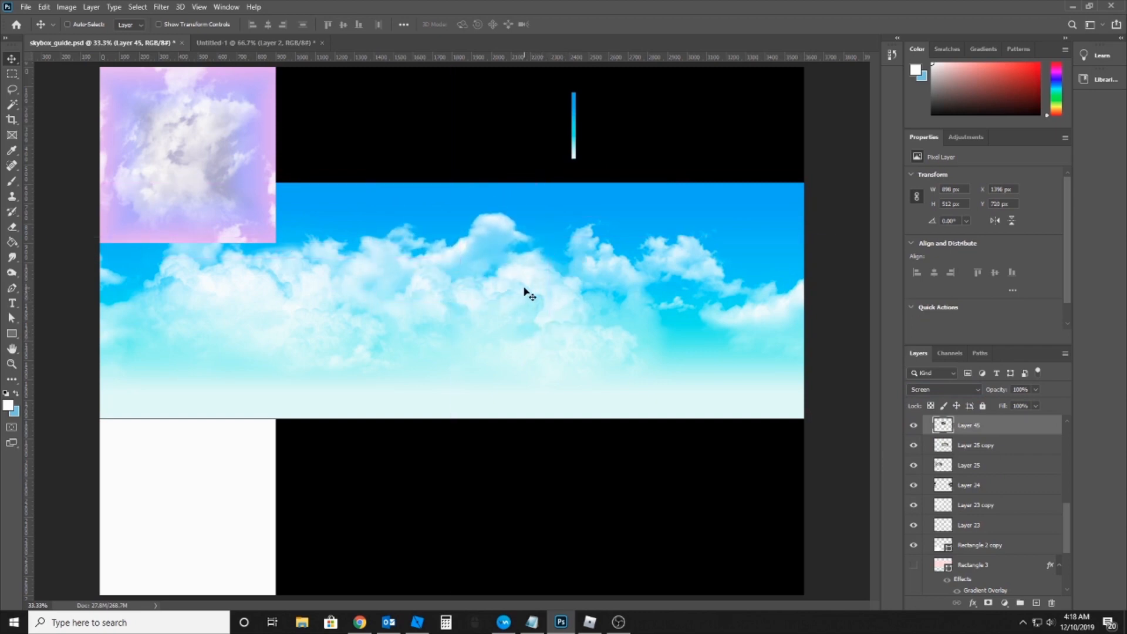
Remove the large Layer 25 copy and Layer 25 clouds from the middle of the sky
{"action": "left_click_drag", "start_coordinate": [442, 330], "coordinate": [555, 357]}
{"action": "key", "text": "Delete"}
{"action": "mouse_move", "coordinate": [394, 354]}
{"action": "left_mouse_down"}
{"action": "mouse_move", "coordinate": [485, 332]}
{"action": "mouse_move", "coordinate": [559, 343]}
{"action": "mouse_move", "coordinate": [520, 317]}
{"action": "left_mouse_up"}
Erase the faint lower remnants of the Layer 23 copy cloud and scale it to about 1191 × 679 px
{"action": "key", "text": "e"}
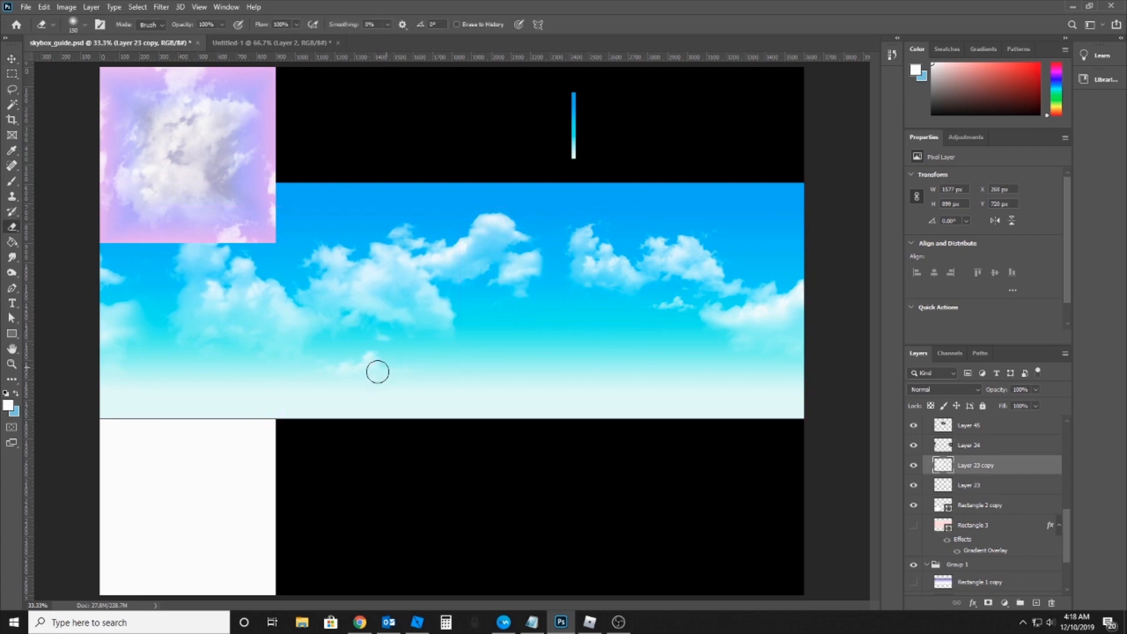
{"action": "key", "text": "ctrl+t"}
{"action": "left_click_drag", "start_coordinate": [461, 206], "coordinate": [384, 251]}
{"action": "key", "text": "Return"}
{"action": "left_click_drag", "start_coordinate": [473, 272], "coordinate": [470, 273]}
Move the Layer 23 cloud slightly higher and delete the Layer 24 cloud
{"action": "left_click_drag", "start_coordinate": [605, 271], "coordinate": [631, 235]}
{"action": "mouse_move", "coordinate": [792, 309]}
{"action": "left_mouse_down"}
{"action": "mouse_move", "coordinate": [770, 309]}
{"action": "mouse_move", "coordinate": [739, 355]}
{"action": "mouse_move", "coordinate": [651, 362]}
{"action": "left_mouse_up"}
{"action": "key", "text": "e"}
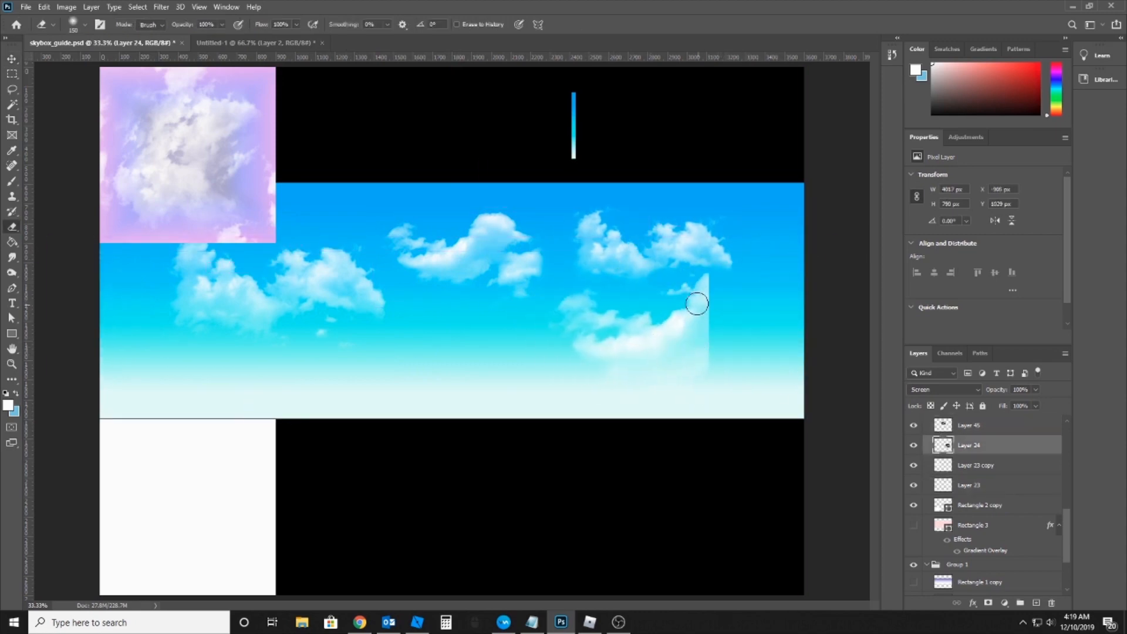
{"action": "key", "text": "v"}
{"action": "key", "text": "Delete"}
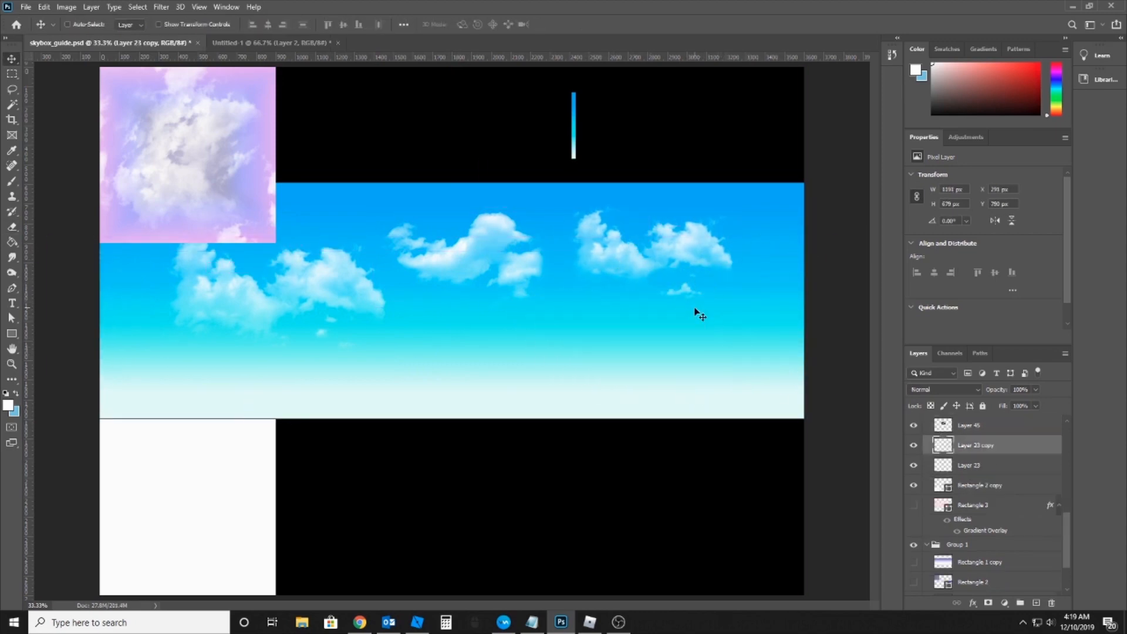
Move the Layer 23 and Layer 45 clouds farther right, and place a duplicate of Layer 23 at the sky's left end
{"action": "left_click_drag", "start_coordinate": [611, 262], "coordinate": [672, 297]}
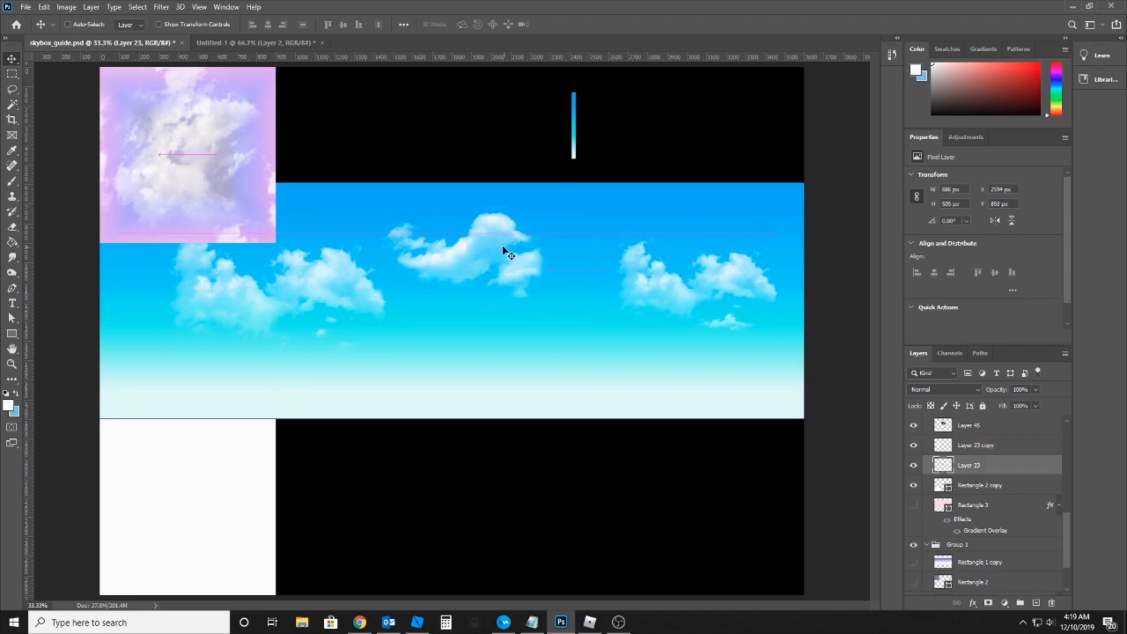
{"action": "left_click_drag", "start_coordinate": [498, 248], "coordinate": [556, 233]}
{"action": "left_click_drag", "start_coordinate": [730, 323], "coordinate": [266, 322]}
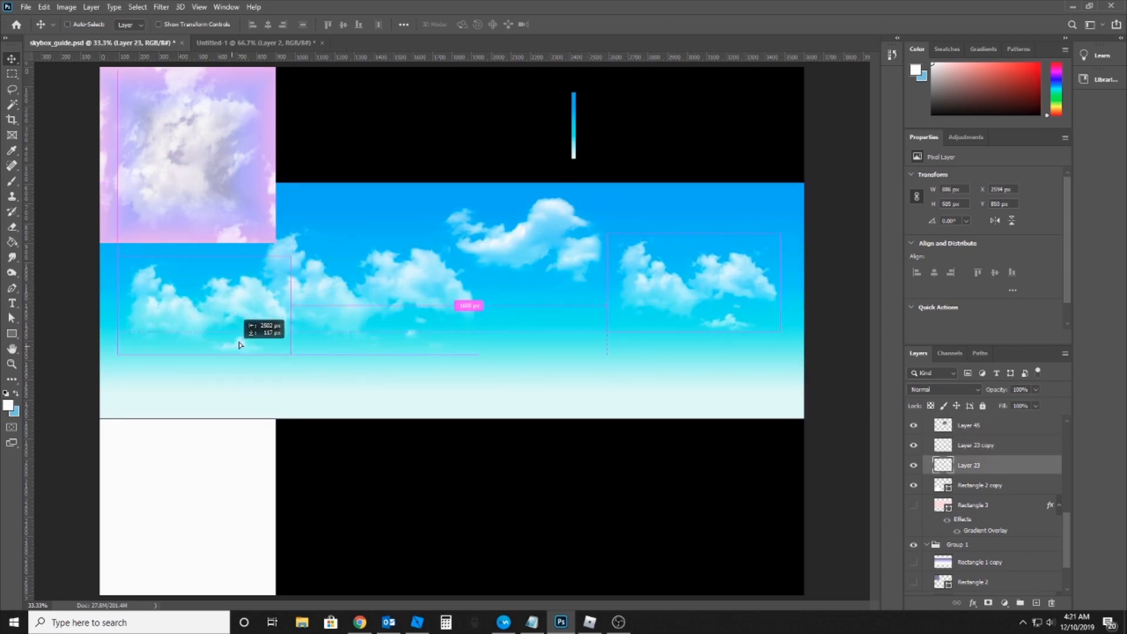
Position Layer 23 copy and the duplicate together at about X 145, Y 817 px, lower Layer 45 to Y 684 px, and save the document
{"action": "left_click_drag", "start_coordinate": [430, 296], "coordinate": [429, 301]}
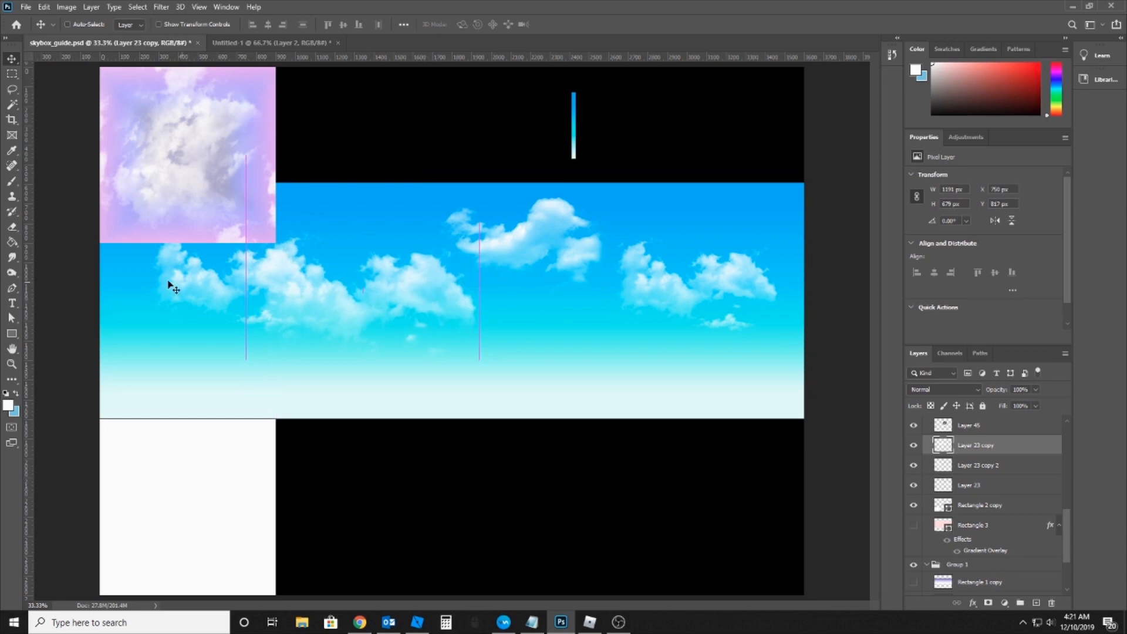
{"action": "left_click", "coordinate": [244, 303], "text": "ctrl+shift"}
{"action": "left_click_drag", "start_coordinate": [244, 303], "coordinate": [277, 206]}
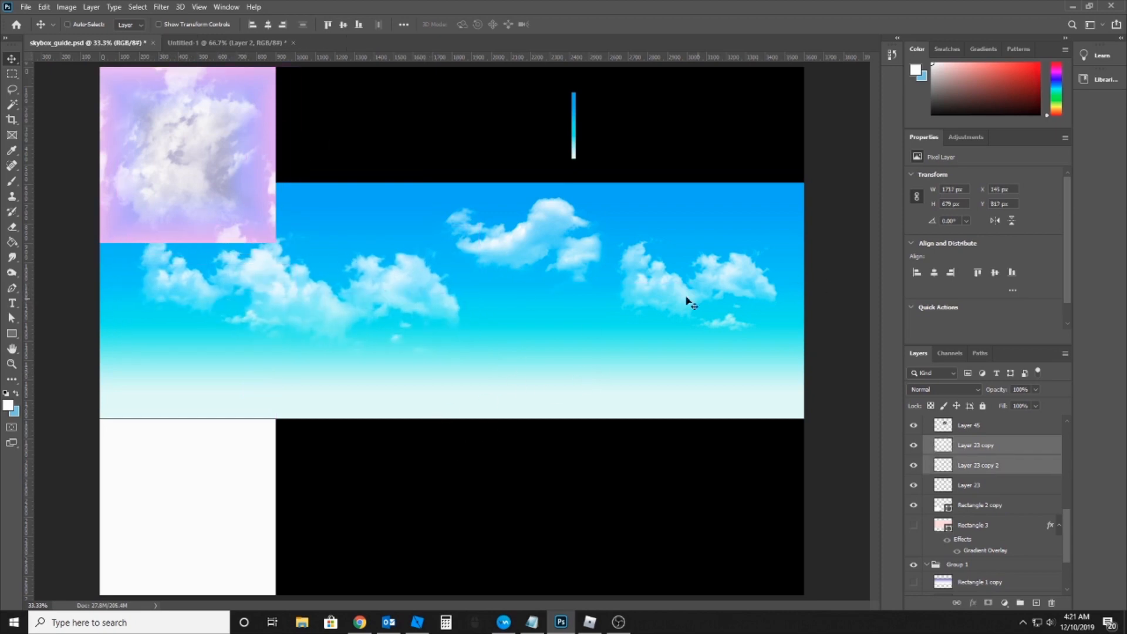
{"action": "left_click_drag", "start_coordinate": [523, 253], "coordinate": [527, 263]}
{"action": "key", "text": "ctrl+s"}
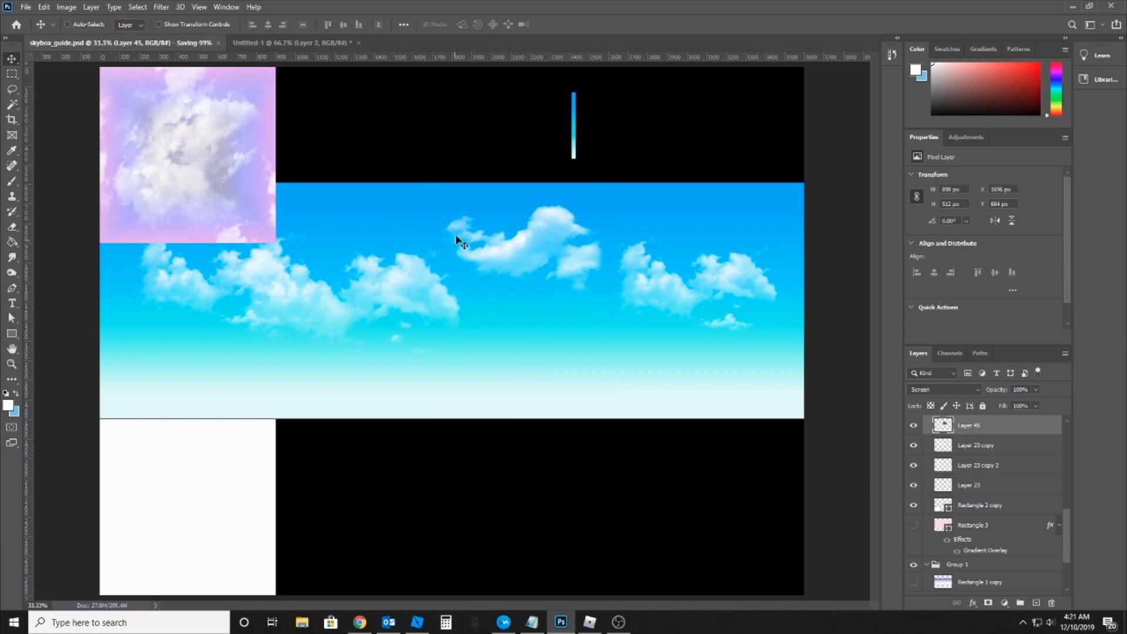
Make the GUIDES layer group and the guide lines visible, and save the document
{"action": "scroll", "coordinate": [1023, 472], "scroll_direction": "up", "scroll_amount": 5}
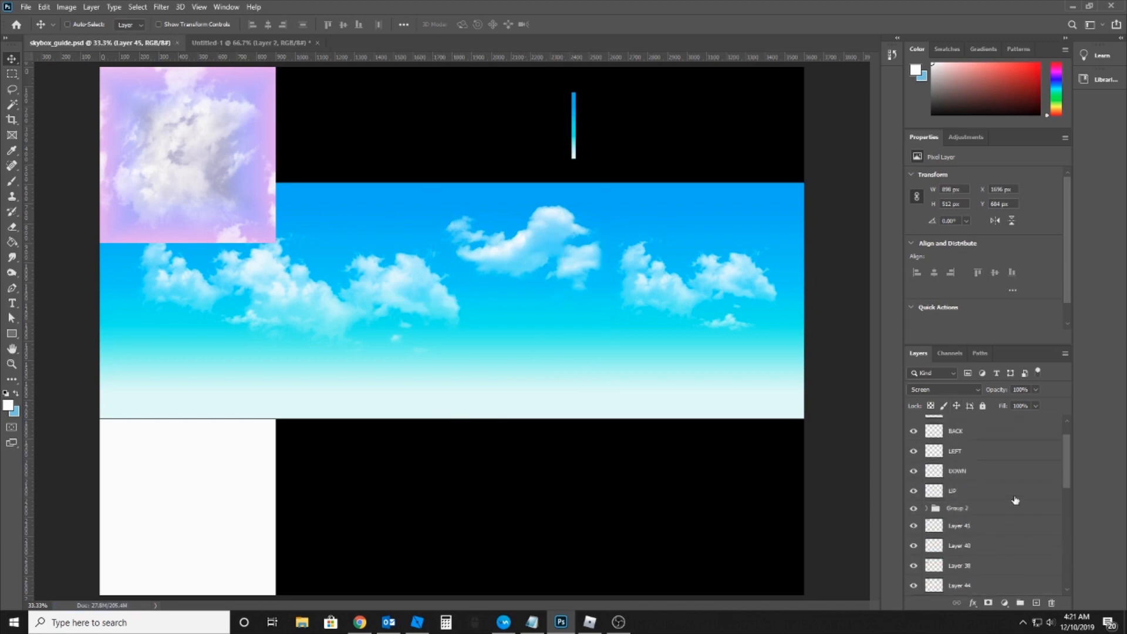
{"action": "left_click", "coordinate": [914, 423]}
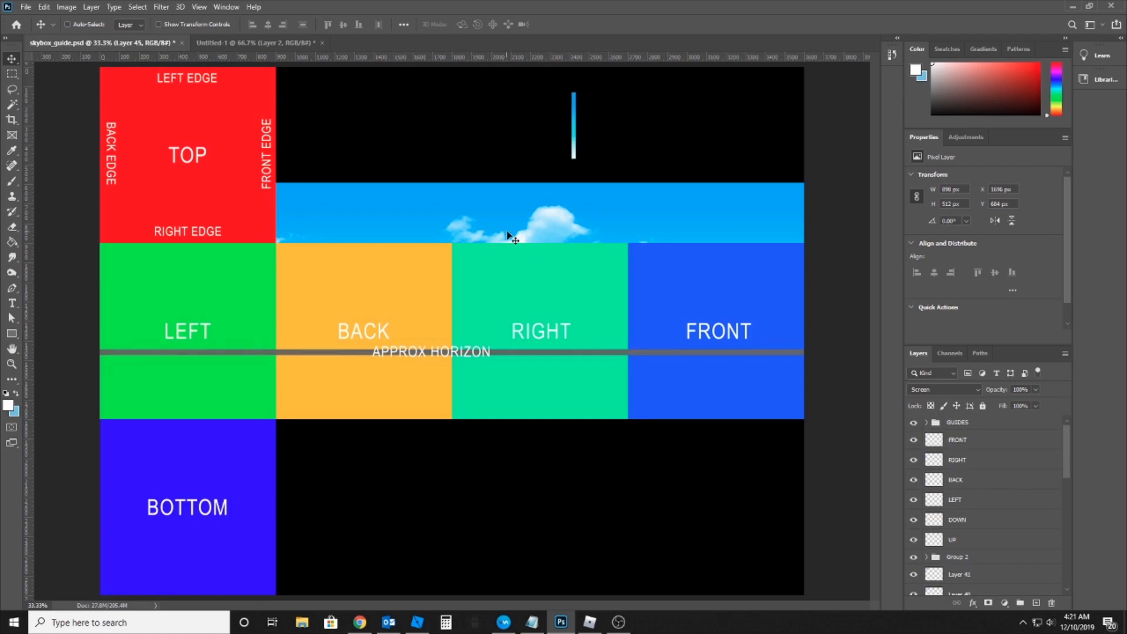
{"action": "key", "text": "ctrl+semicolon"}
{"action": "key", "text": "ctrl+s"}
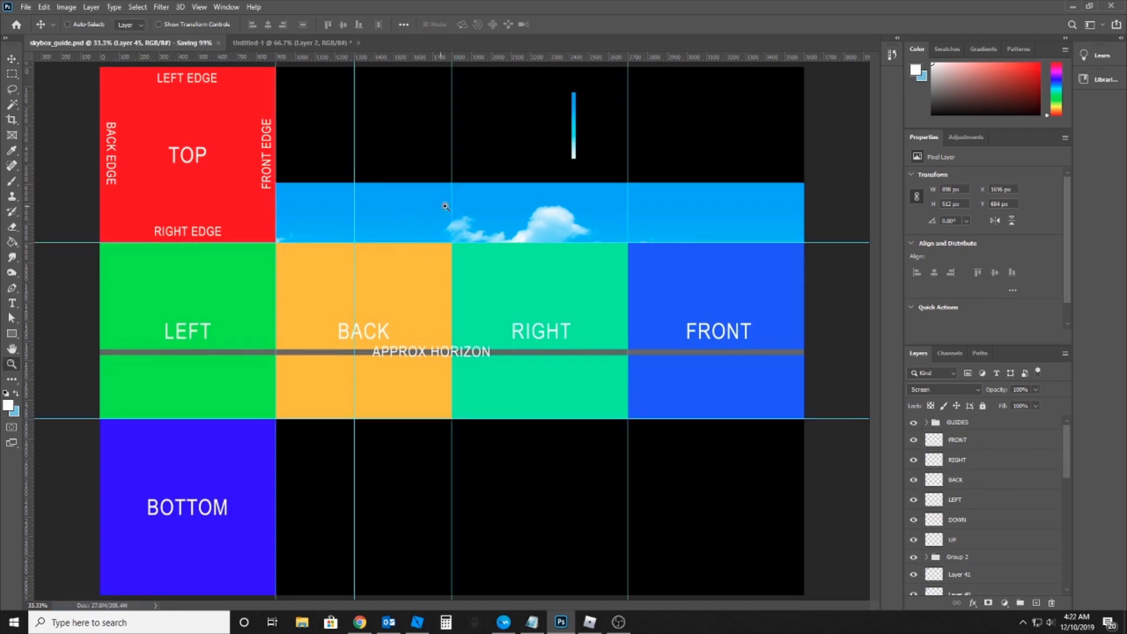
Examine how the clouds and guide lines fall across the borders of the Top, Left, Back, Right and Front faces
{"action": "left_click", "coordinate": [447, 205]}
{"action": "left_click_drag", "start_coordinate": [588, 212], "coordinate": [445, 271]}
{"action": "left_click_drag", "start_coordinate": [292, 320], "coordinate": [533, 294]}
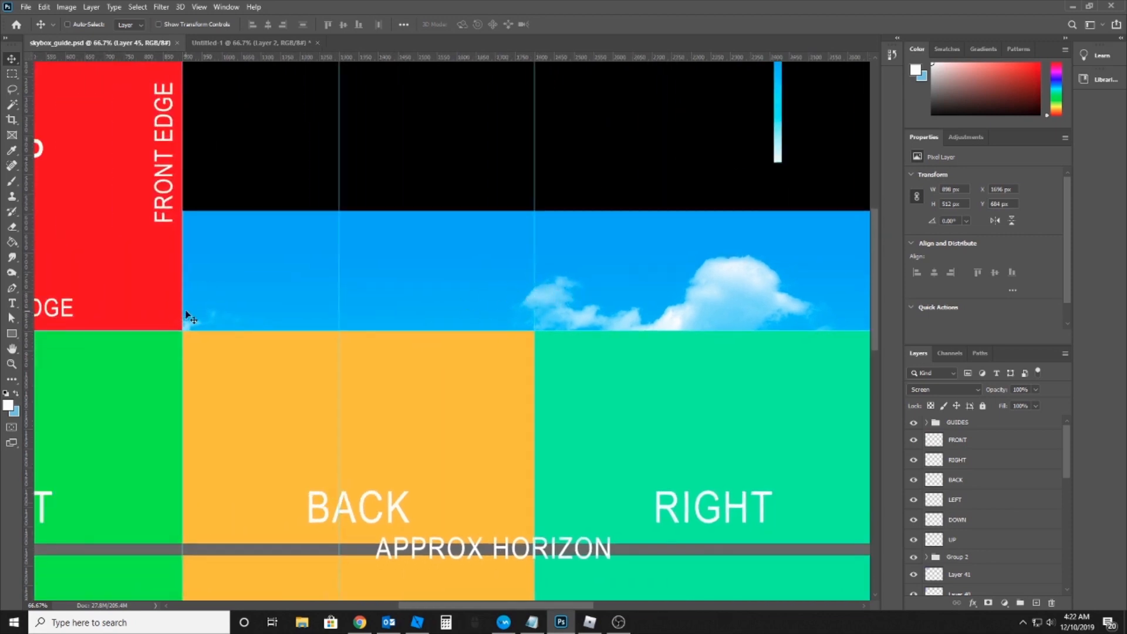
{"action": "left_click_drag", "start_coordinate": [186, 312], "coordinate": [710, 390]}
{"action": "left_click_drag", "start_coordinate": [447, 312], "coordinate": [322, 312]}
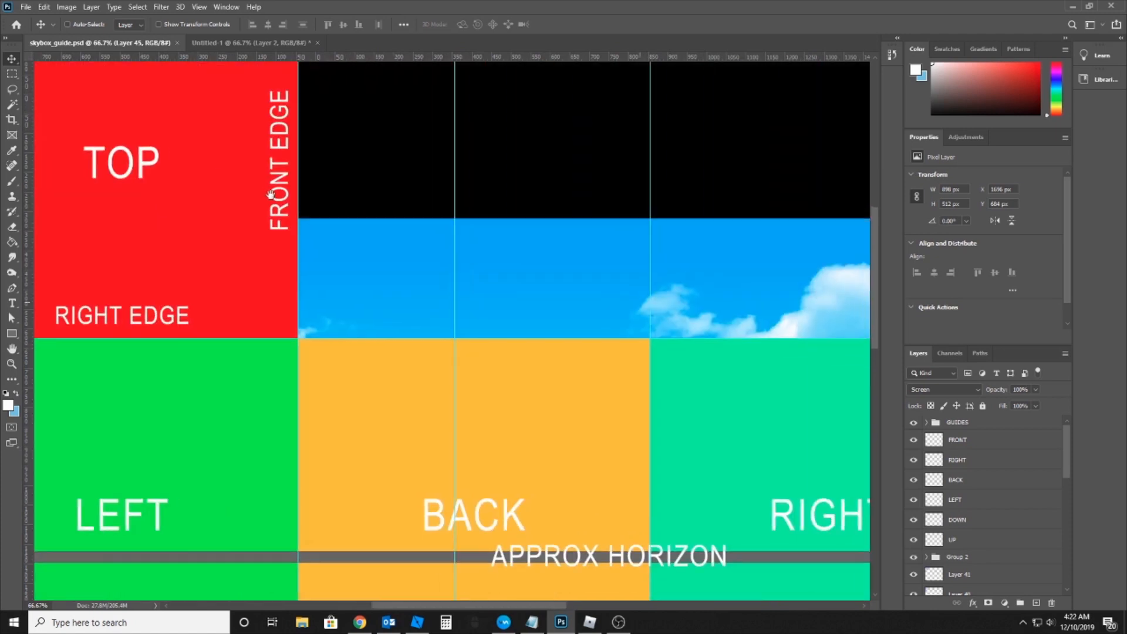
{"action": "left_click_drag", "start_coordinate": [599, 298], "coordinate": [403, 334]}
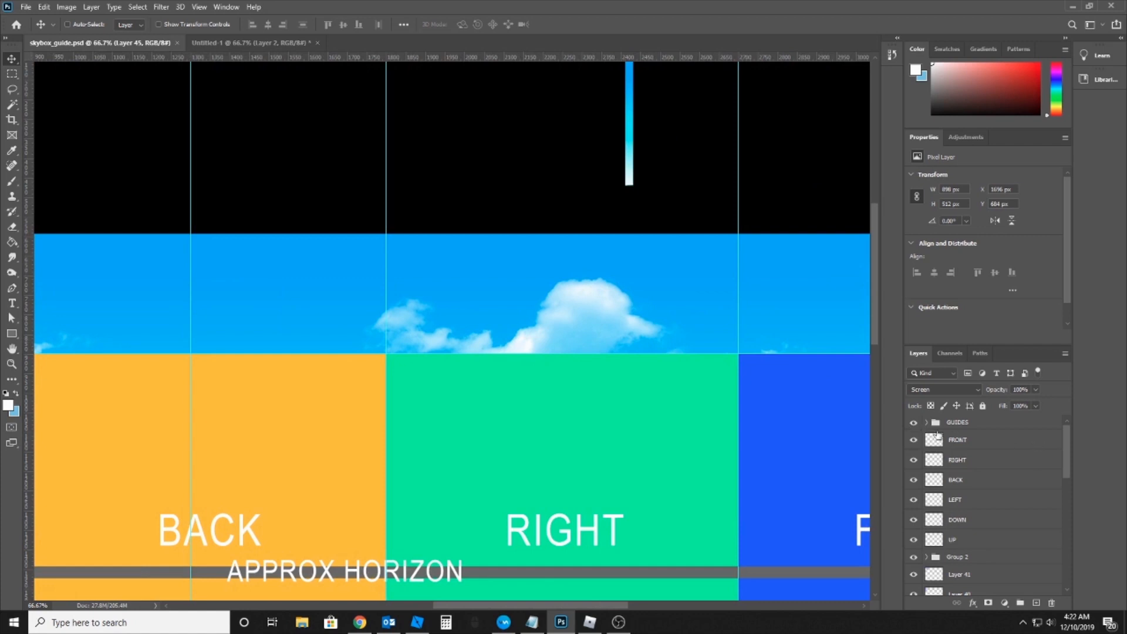
Hide the GUIDES layer group to reveal the clouds beneath it, and save the document
{"action": "left_click", "coordinate": [913, 424]}
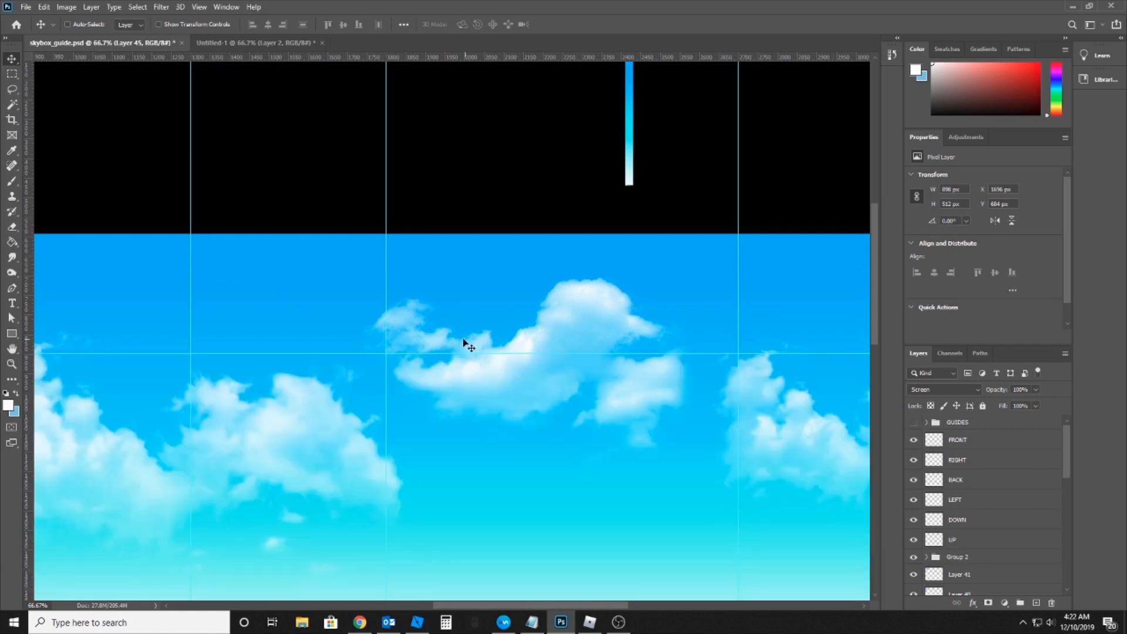
{"action": "left_click", "coordinate": [437, 317], "text": "alt"}
{"action": "left_click", "coordinate": [437, 317], "text": "alt"}
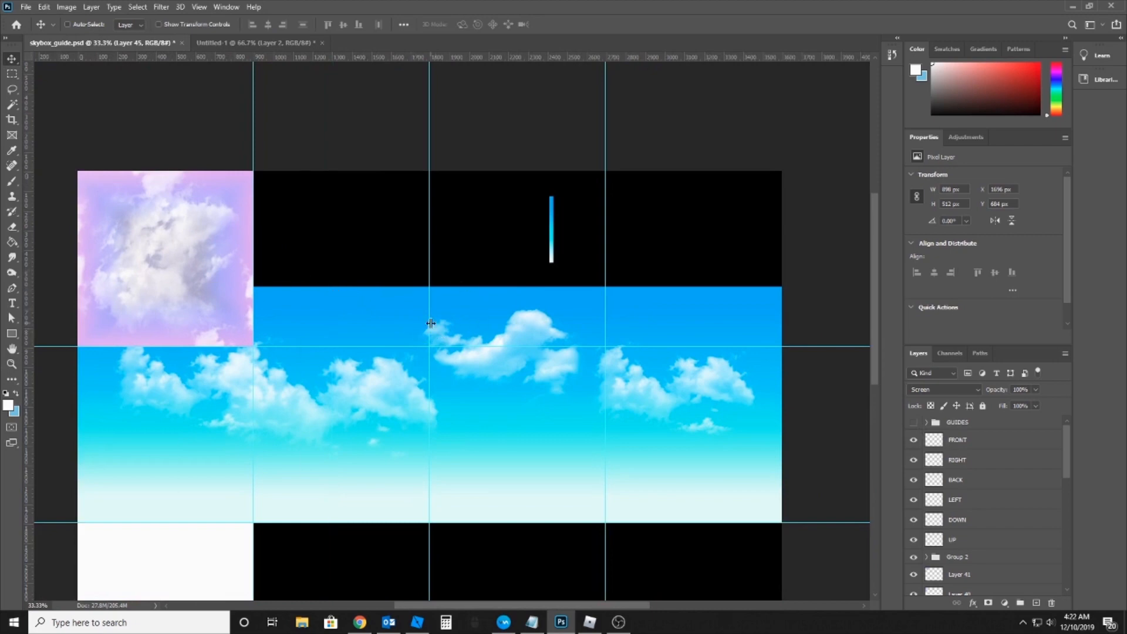
{"action": "left_click_drag", "start_coordinate": [459, 334], "coordinate": [469, 336]}
{"action": "left_click", "coordinate": [486, 337], "text": "ctrl"}
{"action": "left_click", "coordinate": [486, 336], "text": "ctrl"}
{"action": "left_click_drag", "start_coordinate": [541, 340], "coordinate": [549, 339]}
{"action": "key", "text": "ctrl+z"}
{"action": "key", "text": "ctrl+space"}
{"action": "key", "text": "ctrl+z"}
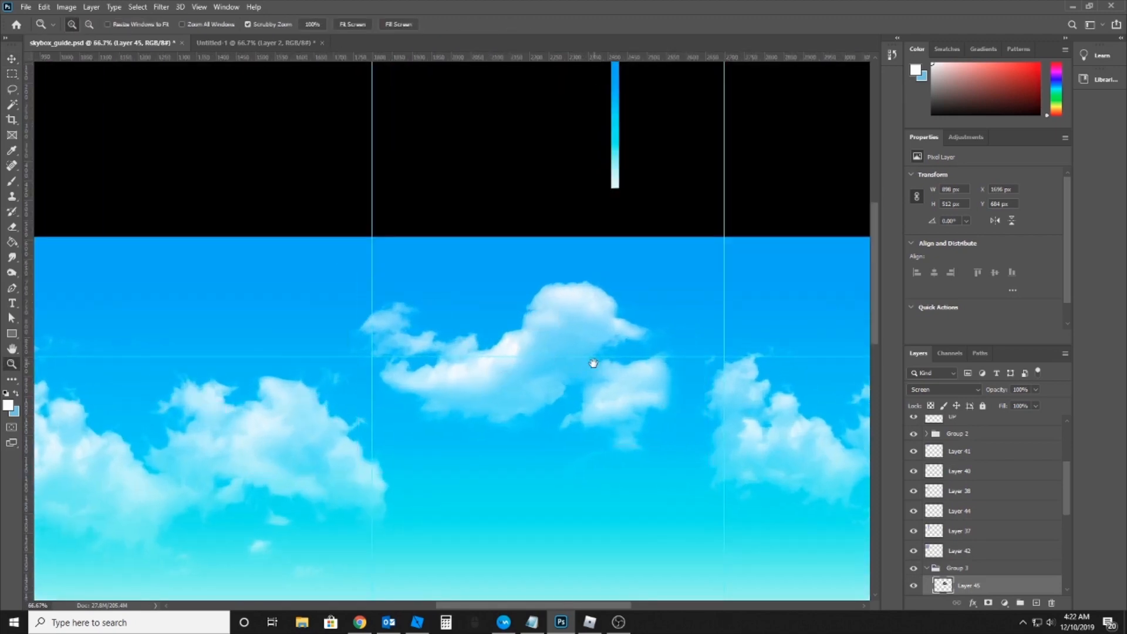
{"action": "left_click", "coordinate": [597, 365], "text": "alt"}
{"action": "left_click", "coordinate": [598, 365], "text": "alt"}
{"action": "left_click", "coordinate": [587, 363], "text": "alt"}
{"action": "key", "text": "ctrl+s"}
Select Layer 45, Layer 23 copy, Layer 23 copy 2 and Layer 23, and shift them right together to X 250 px
{"action": "left_click_drag", "start_coordinate": [307, 322], "coordinate": [470, 345]}
{"action": "left_click", "coordinate": [598, 367], "text": "ctrl"}
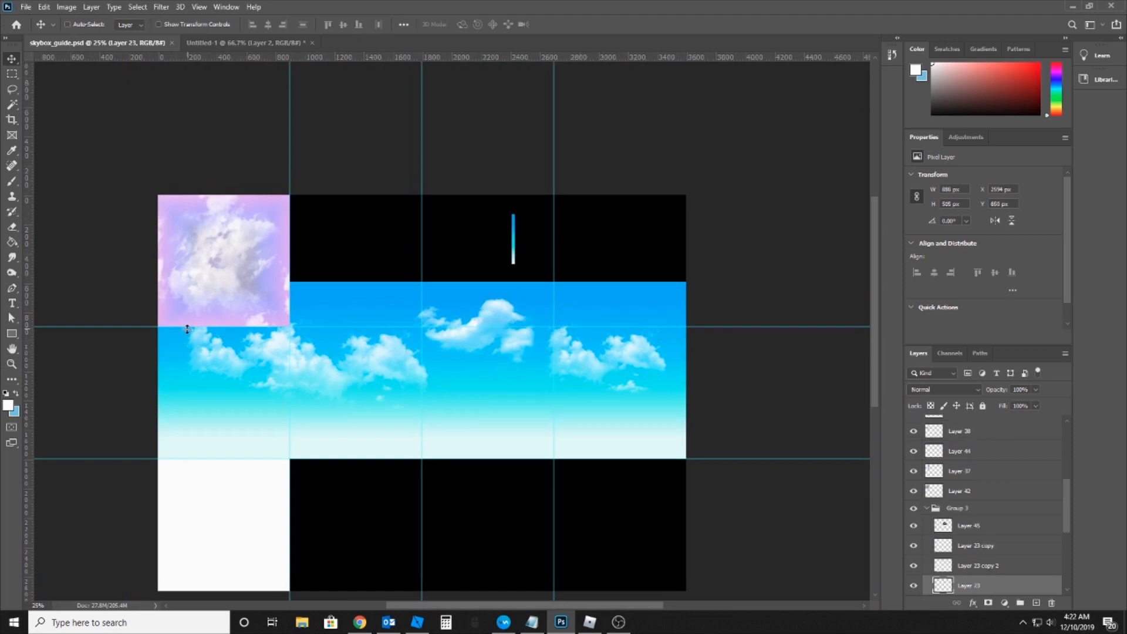
{"action": "left_click_drag", "start_coordinate": [680, 280], "coordinate": [620, 422]}
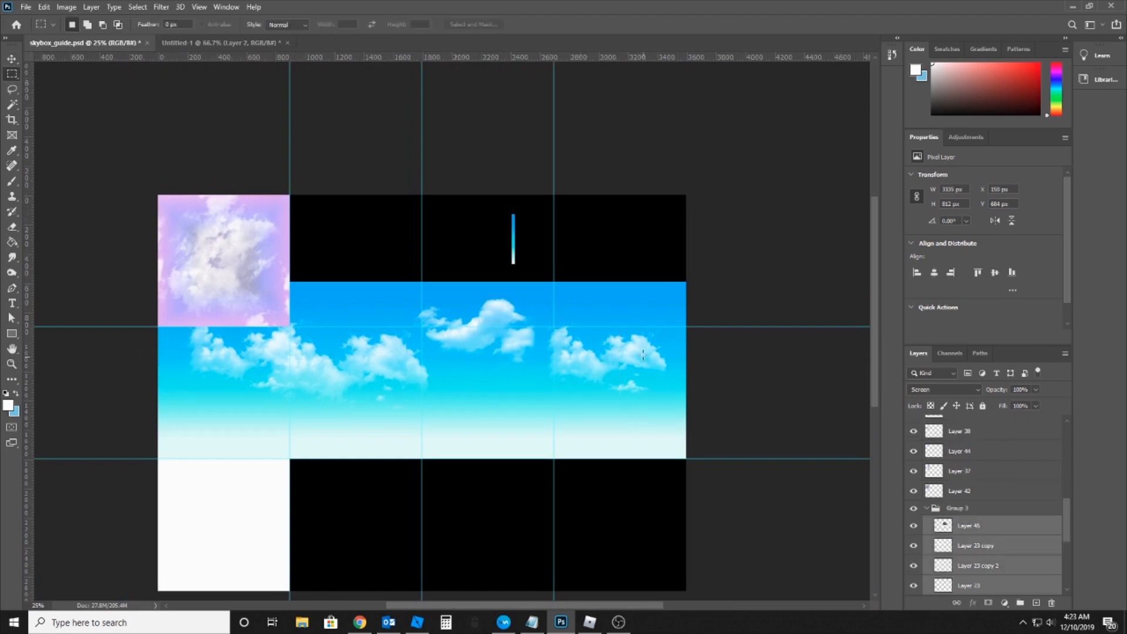
{"action": "key", "text": "v"}
{"action": "key", "text": "shift+Right"}
{"action": "key", "text": "shift+Right"}
{"action": "key", "text": "shift+Right"}
{"action": "key", "text": "shift+Right"}
{"action": "key", "text": "shift+Right"}
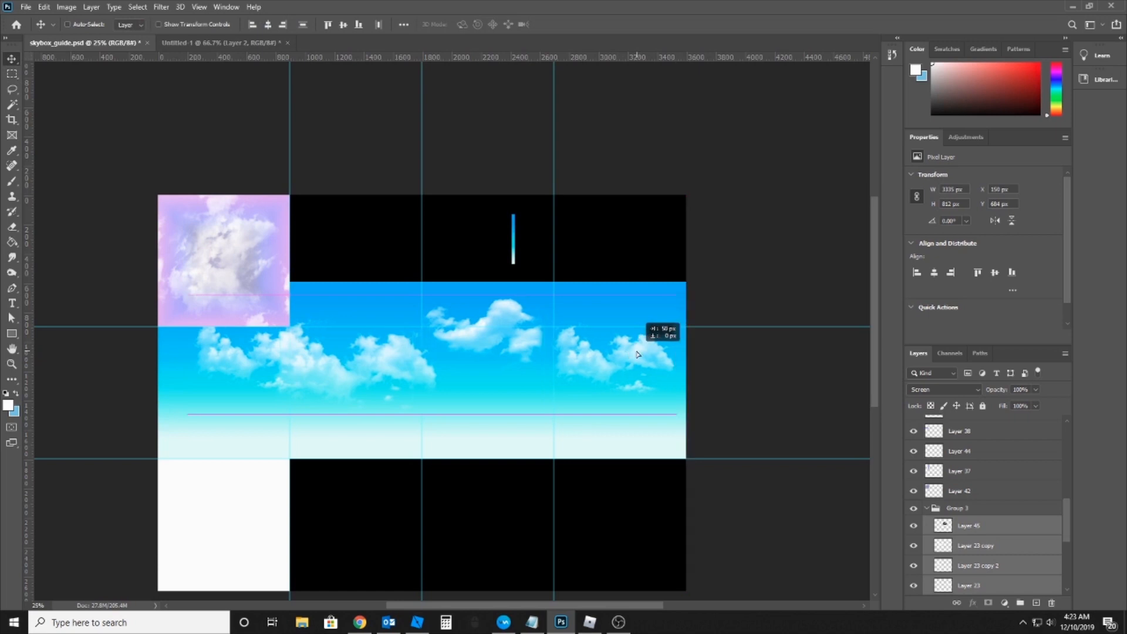
{"action": "key", "text": "shift+Right"}
{"action": "key", "text": "shift+Right"}
{"action": "key", "text": "shift+Right"}
{"action": "key", "text": "shift+Right"}
{"action": "key", "text": "shift+Right"}
{"action": "key", "text": "shift+Right"}
{"action": "key", "text": "shift+Right"}
{"action": "key", "text": "shift+Right"}
{"action": "key", "text": "shift+Right"}
{"action": "key", "text": "shift+Right"}
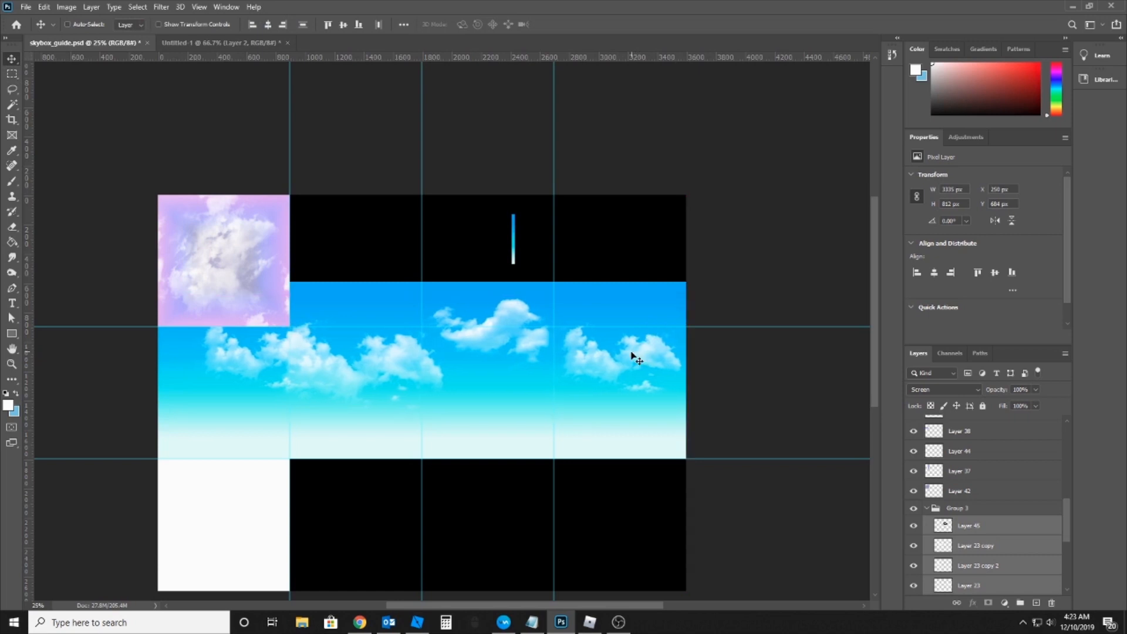
Cut the right end strip of the Layer 23 cloud onto its own layer and place it at the sky's left end, X 0 px
{"action": "key", "text": "z"}
{"action": "left_click", "coordinate": [632, 354]}
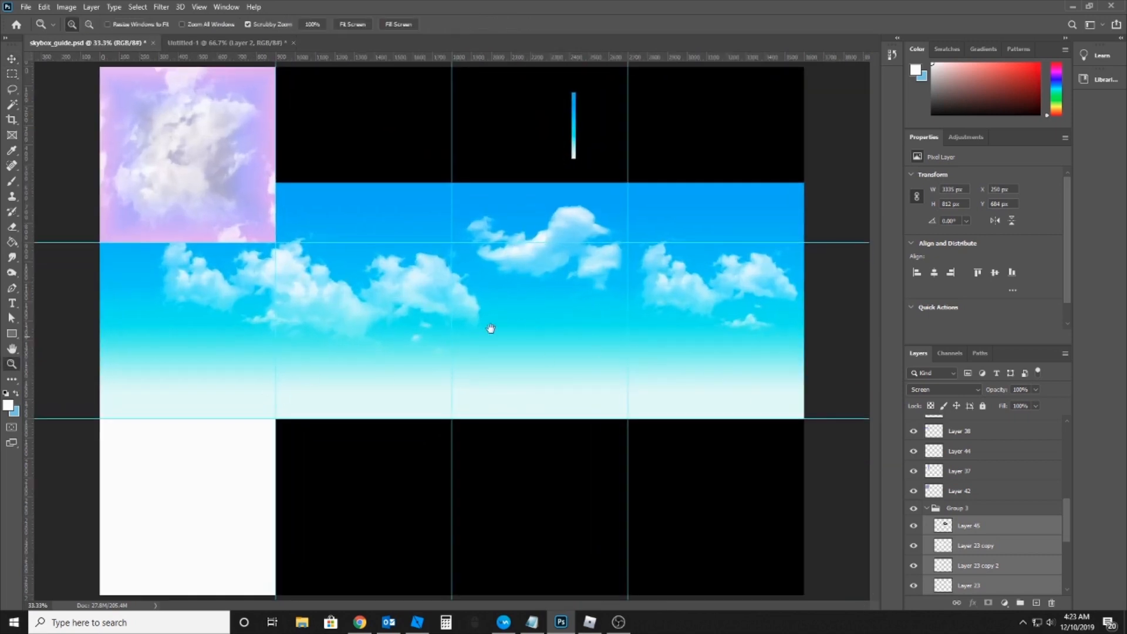
{"action": "key", "text": "m"}
{"action": "left_click_drag", "start_coordinate": [782, 216], "coordinate": [848, 401]}
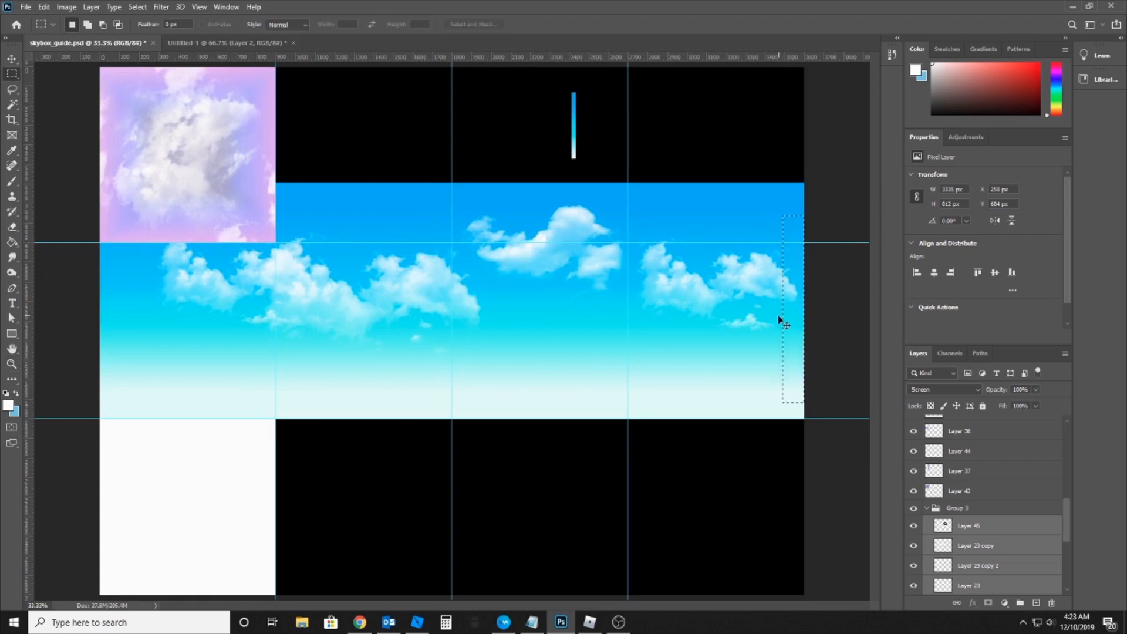
{"action": "scroll", "coordinate": [955, 580], "scroll_direction": "down", "scroll_amount": 3}
{"action": "left_click", "coordinate": [968, 527]}
{"action": "key", "text": "ctrl+j"}
{"action": "key", "text": "v"}
{"action": "left_click_drag", "start_coordinate": [632, 365], "coordinate": [122, 380]}
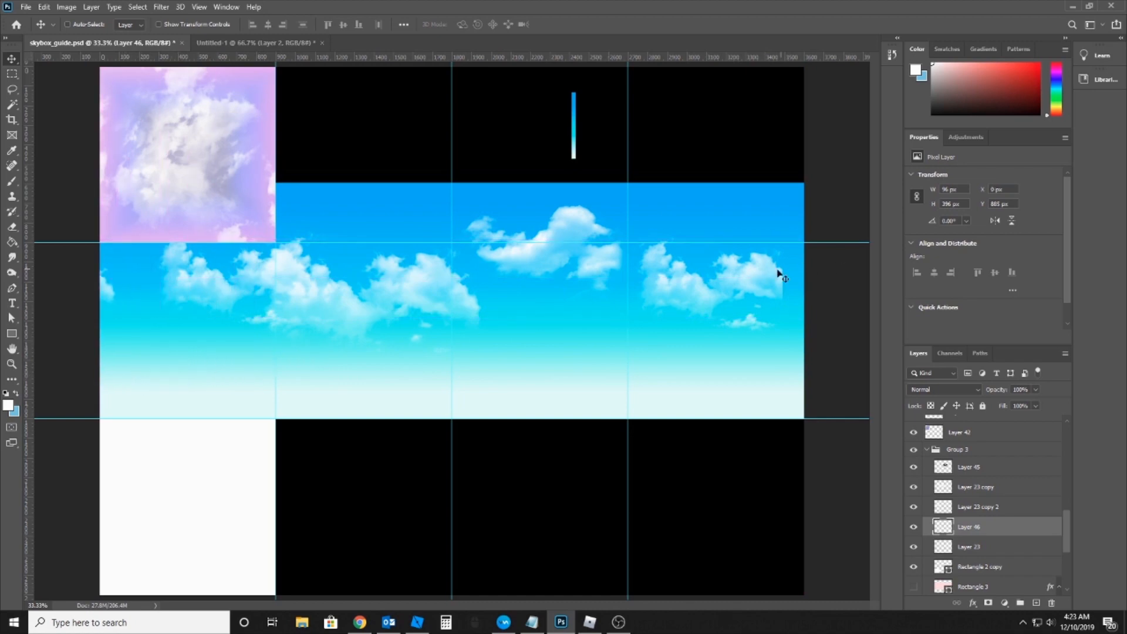
Move Layer 23 about 111 px right against the sky's right end, and shift Layer 45 slightly to about X 1800 px
{"action": "left_click_drag", "start_coordinate": [750, 290], "coordinate": [773, 287]}
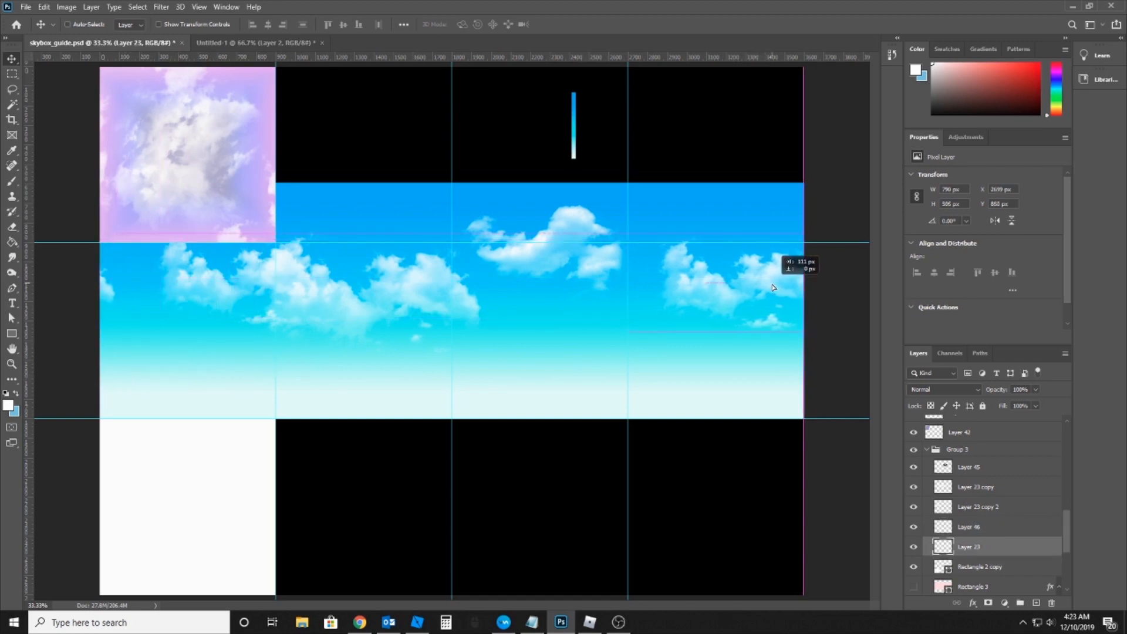
{"action": "left_click_drag", "start_coordinate": [586, 276], "coordinate": [612, 269]}
{"action": "left_click_drag", "start_coordinate": [639, 199], "coordinate": [615, 175]}
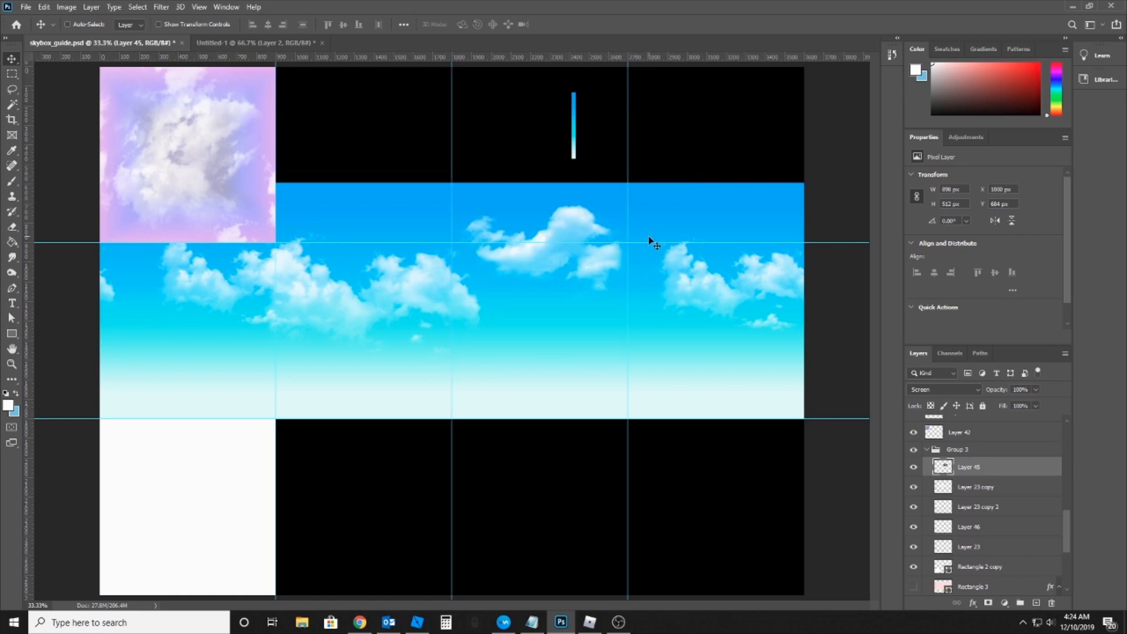
Hide Group 2 and Layers 40, 38, 44, 37 and 42 that cover the Top face area
{"action": "left_click", "coordinate": [305, 278], "text": "ctrl"}
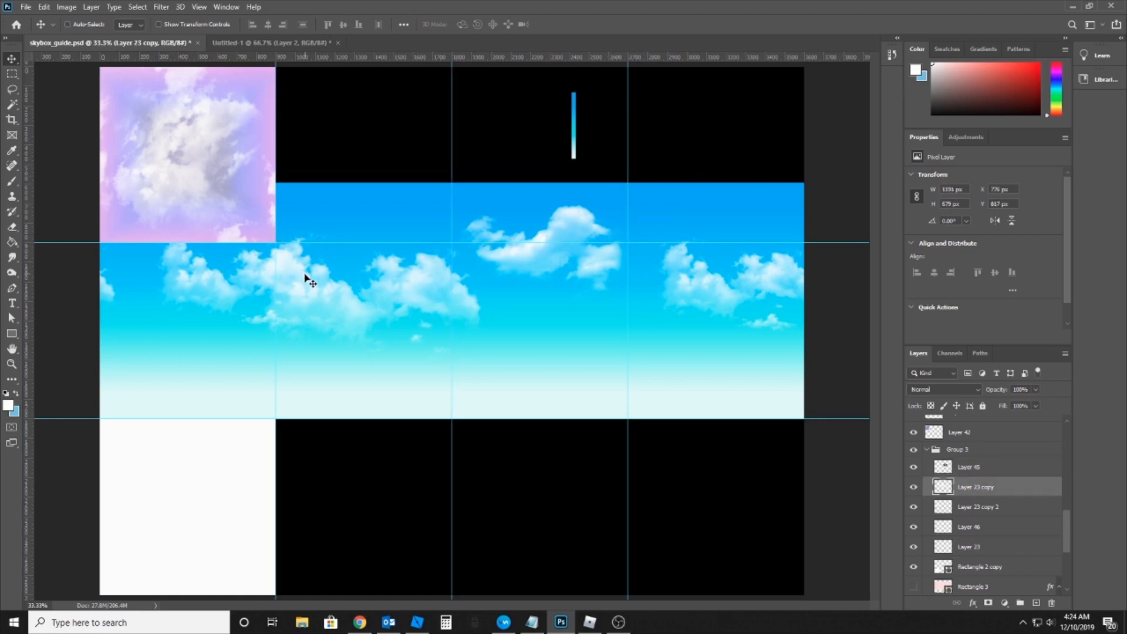
{"action": "left_click", "coordinate": [218, 179], "text": "ctrl"}
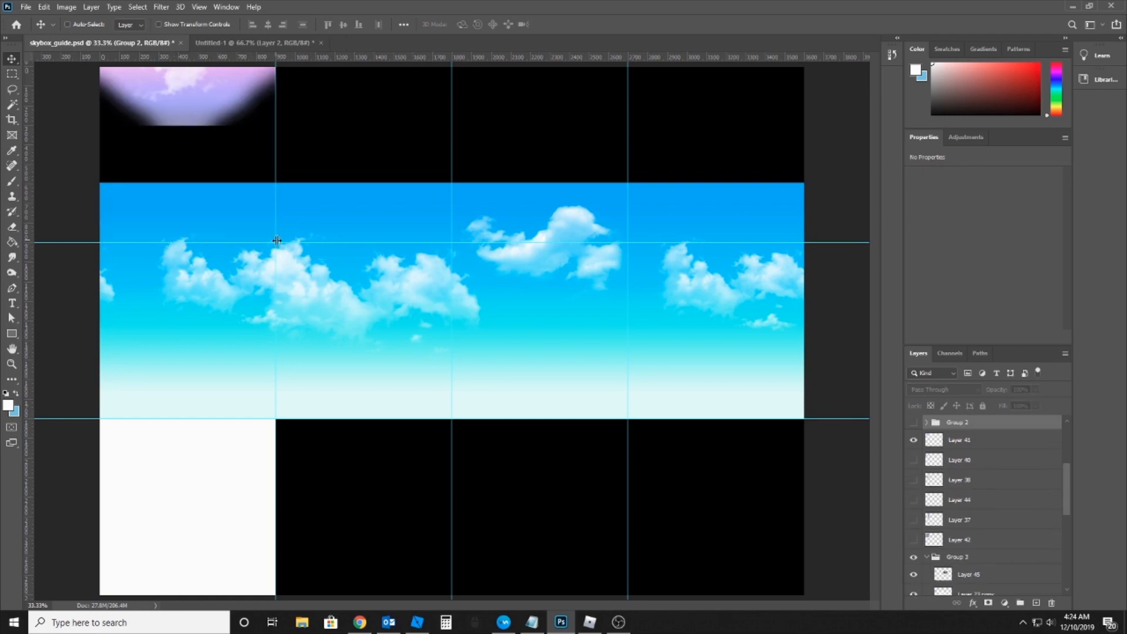
Move the Layer 23 copy cloud right and slightly up to about X 977, Y 791 px
{"action": "scroll", "coordinate": [261, 243], "scroll_direction": "up", "scroll_amount": 3}
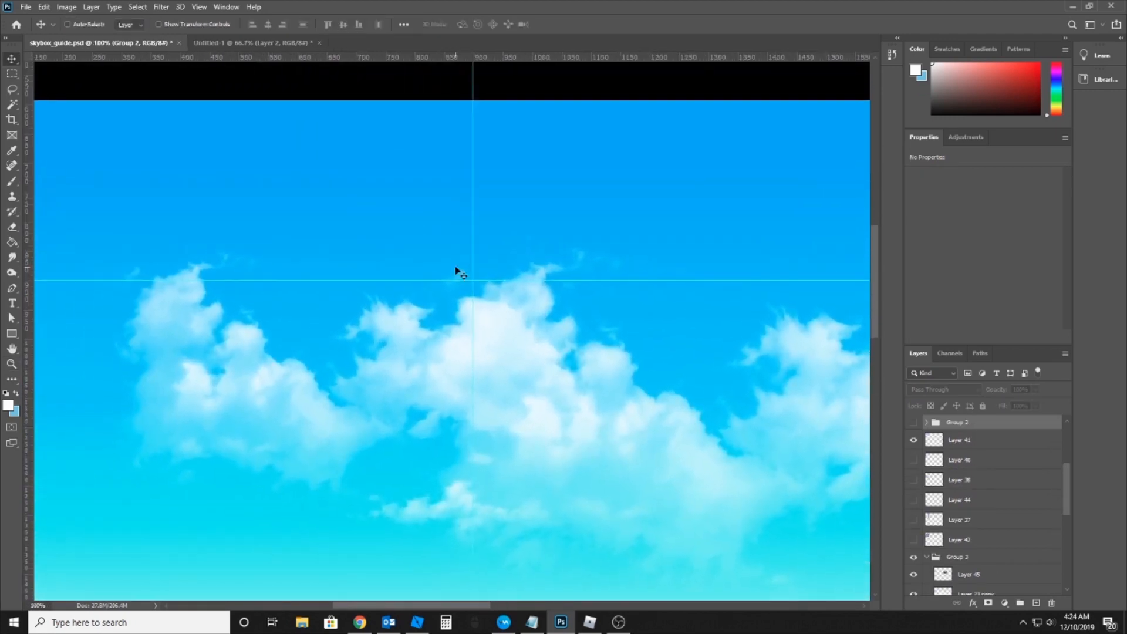
{"action": "left_click", "coordinate": [513, 329], "text": "ctrl"}
{"action": "left_click_drag", "start_coordinate": [513, 329], "coordinate": [605, 276]}
{"action": "left_click_drag", "start_coordinate": [632, 316], "coordinate": [381, 318]}
{"action": "left_click_drag", "start_coordinate": [389, 316], "coordinate": [461, 322]}
{"action": "scroll", "coordinate": [558, 293], "scroll_direction": "down", "scroll_amount": 2}
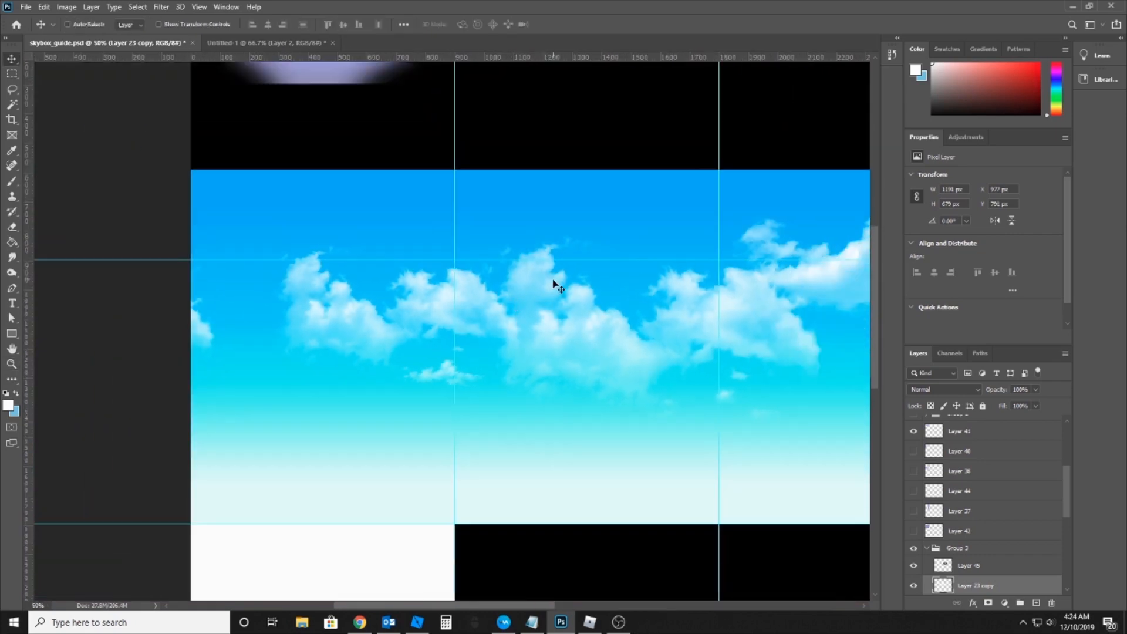
Select Layer 45, check the cloud arrangement across the whole sky strip, and save the document
{"action": "left_click_drag", "start_coordinate": [600, 289], "coordinate": [320, 313]}
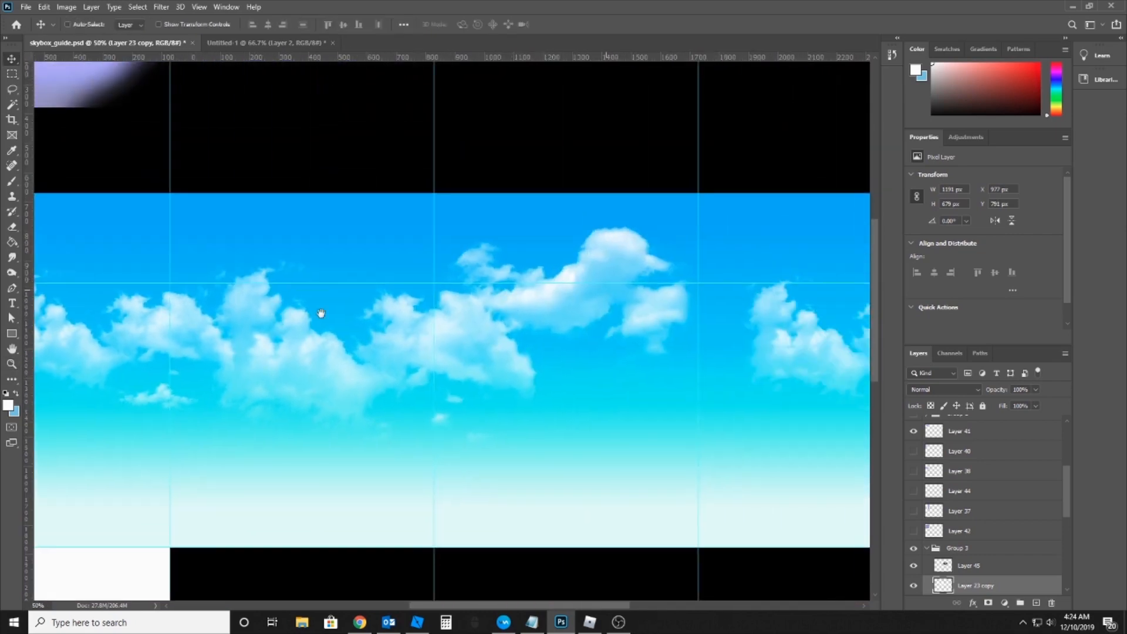
{"action": "left_click", "coordinate": [568, 271], "text": "ctrl"}
{"action": "left_click_drag", "start_coordinate": [569, 294], "coordinate": [631, 294]}
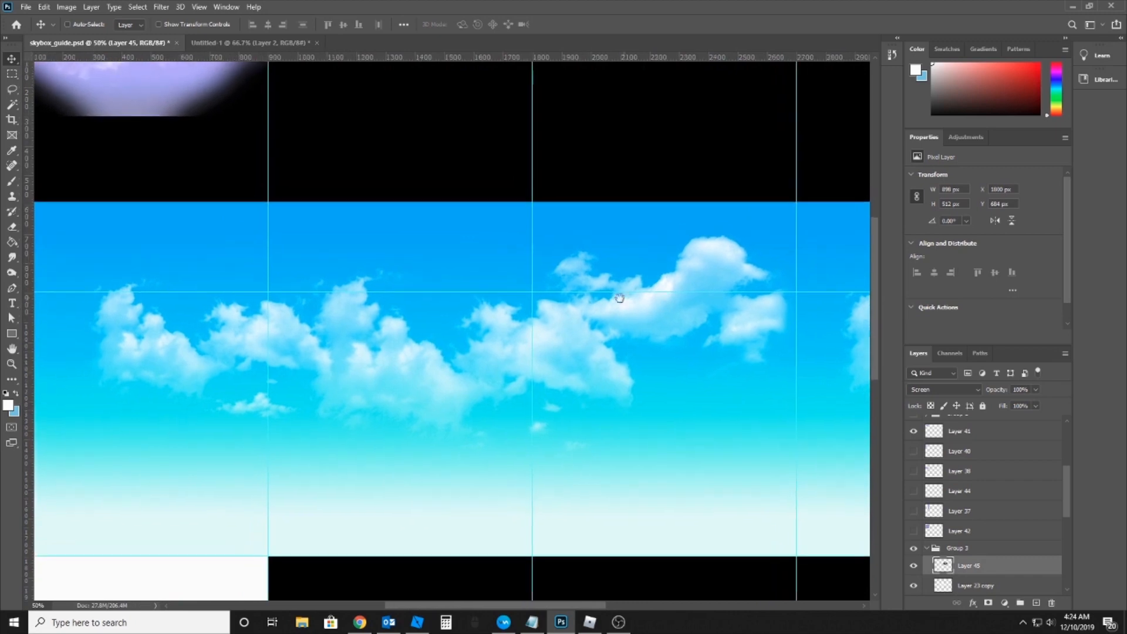
{"action": "left_click_drag", "start_coordinate": [410, 262], "coordinate": [555, 274]}
{"action": "left_click_drag", "start_coordinate": [395, 285], "coordinate": [764, 272]}
{"action": "left_click_drag", "start_coordinate": [484, 272], "coordinate": [570, 291]}
{"action": "left_click", "coordinate": [446, 269], "text": "alt"}
{"action": "left_click", "coordinate": [470, 254], "text": "alt"}
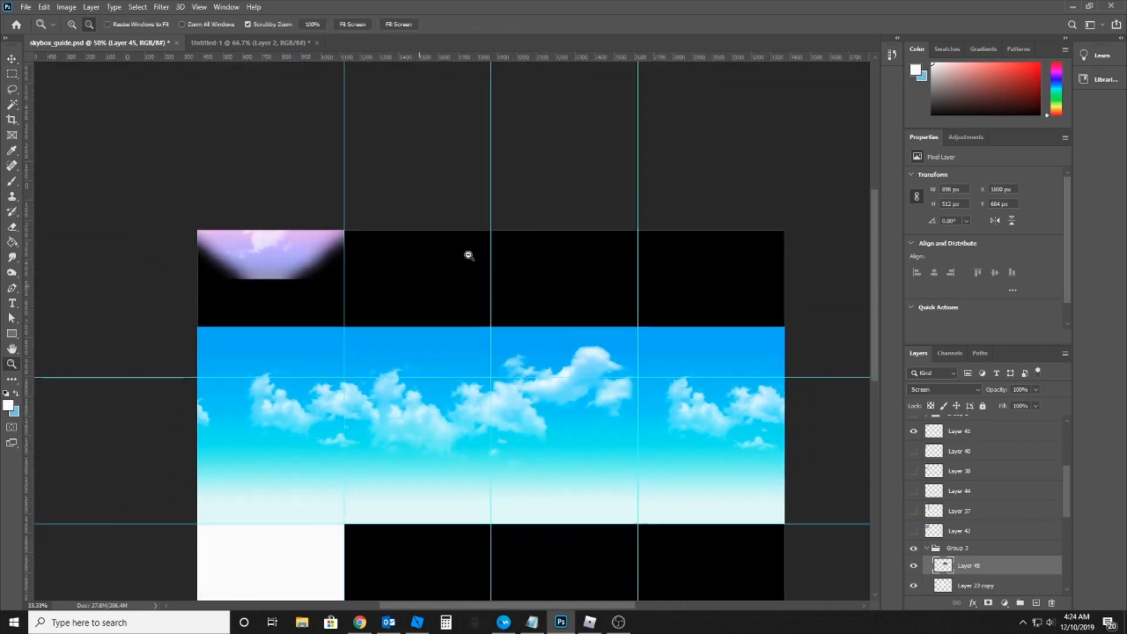
{"action": "key", "text": "ctrl+s"}
Make the GUIDES layer group visible again over the sky
{"action": "key", "text": "m"}
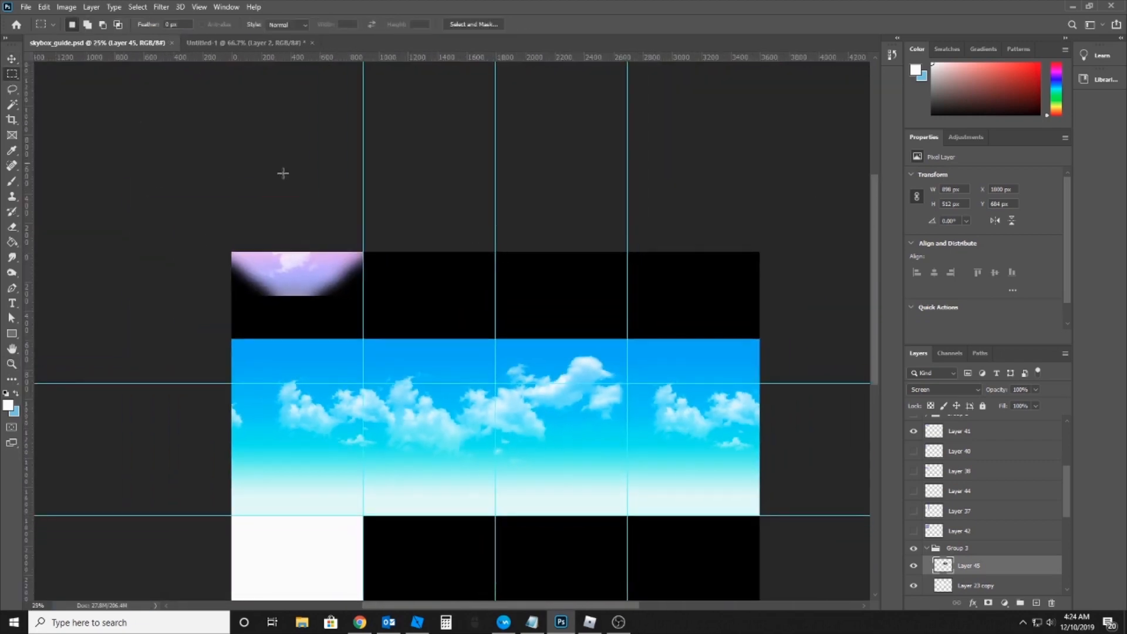
{"action": "key", "text": "v"}
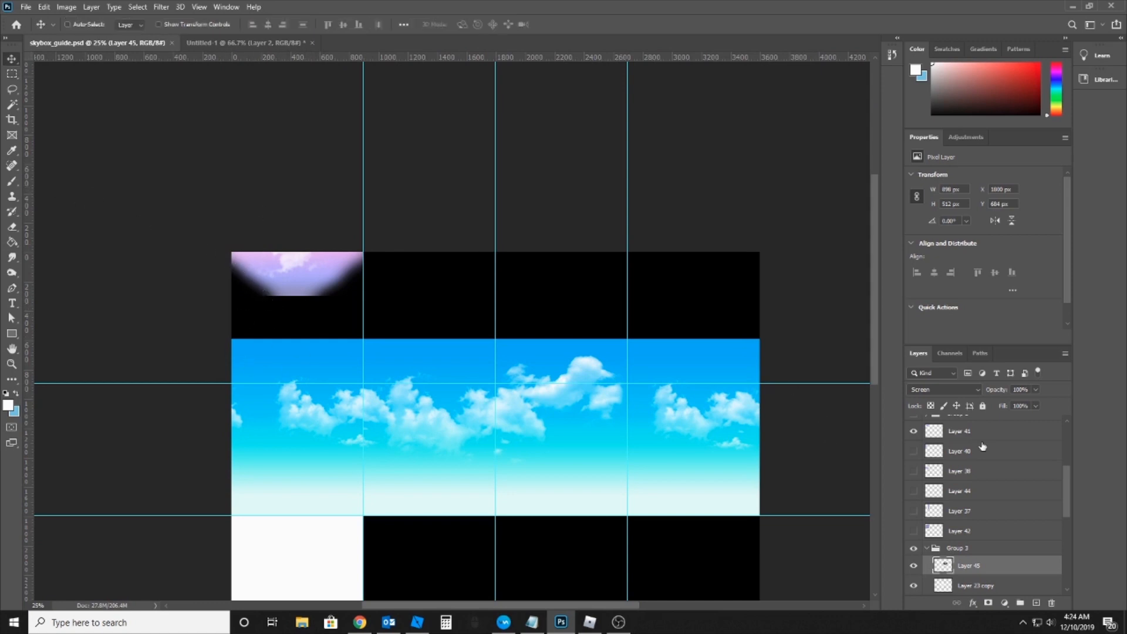
{"action": "scroll", "coordinate": [982, 446], "scroll_direction": "up", "scroll_amount": 4}
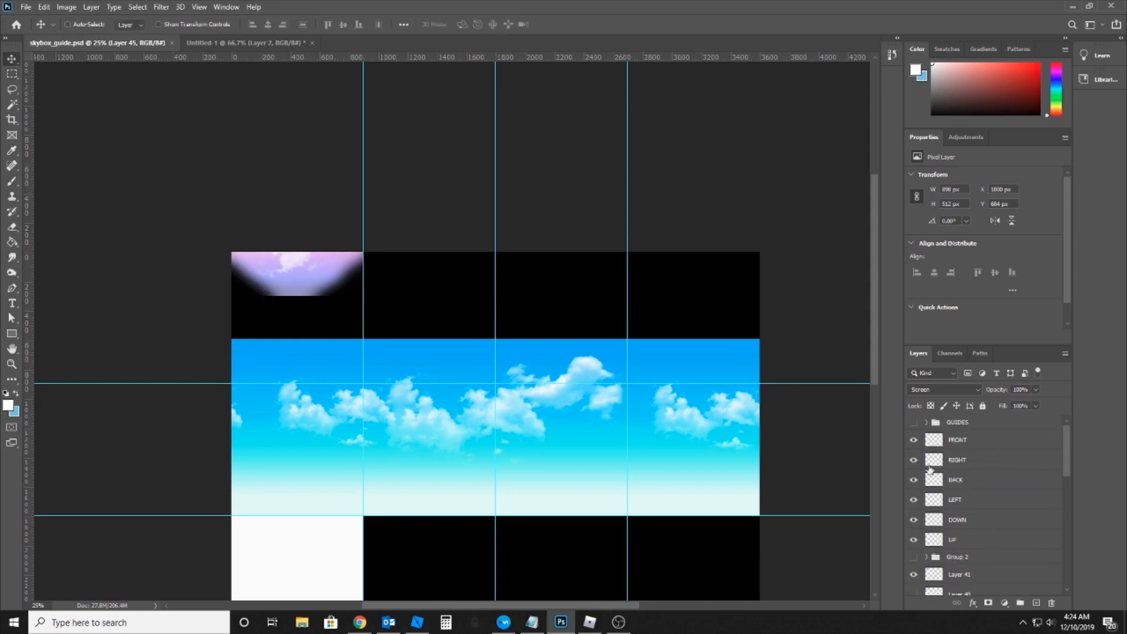
{"action": "left_click", "coordinate": [913, 422]}
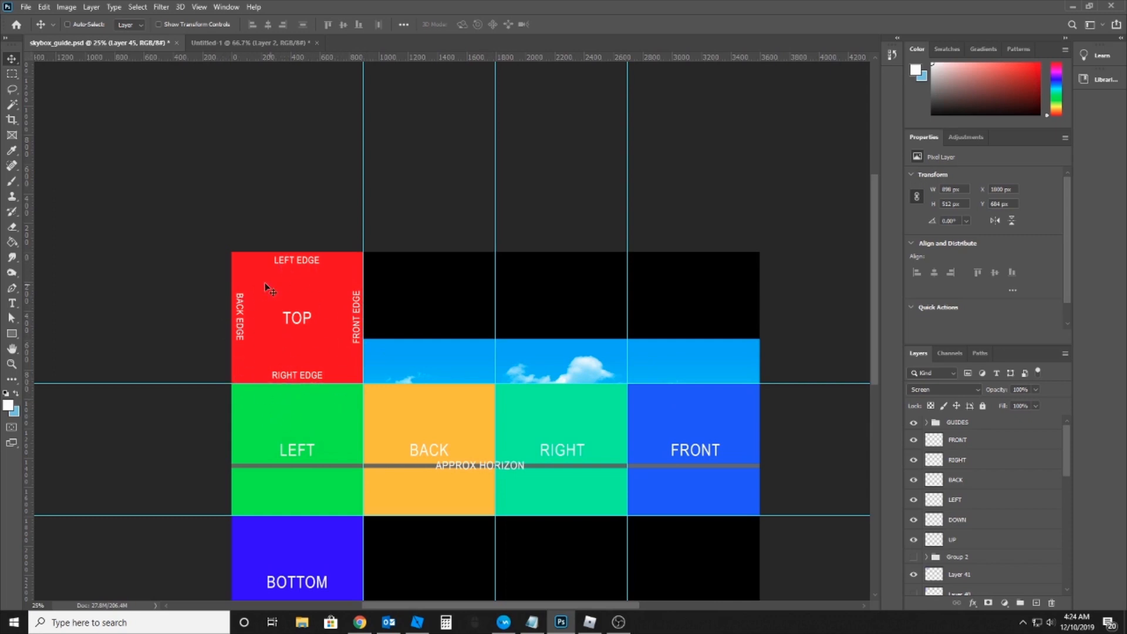
Select the sky strip directly above the FRONT face, copy it merged, and paste it as a new layer
{"action": "key", "text": "z"}
{"action": "left_click", "coordinate": [722, 374]}
{"action": "left_click", "coordinate": [742, 372]}
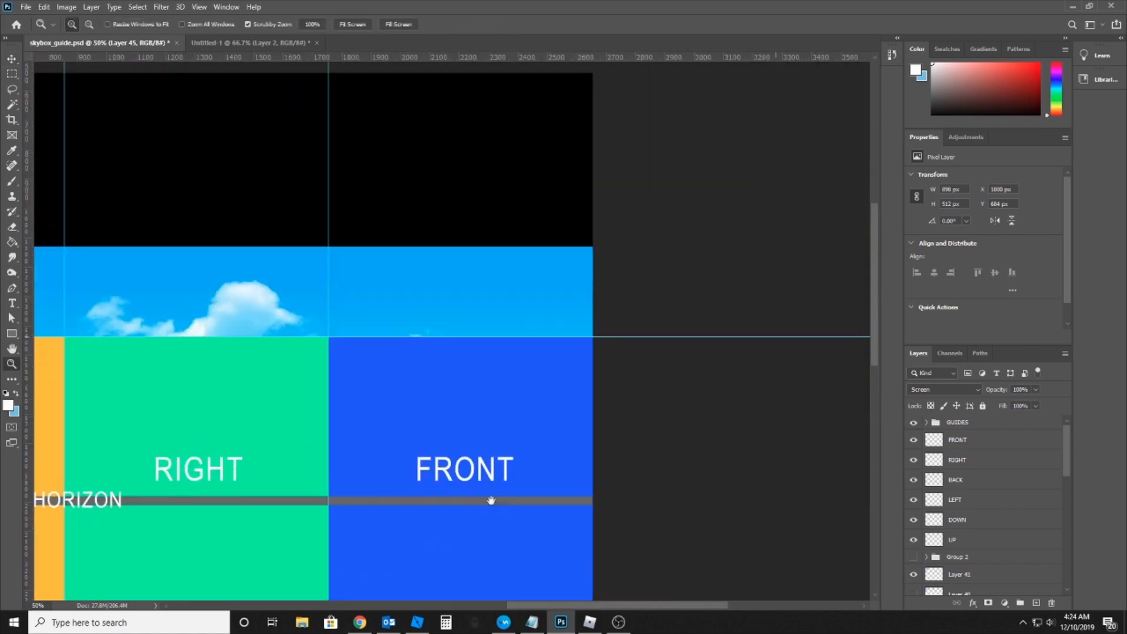
{"action": "left_click", "coordinate": [10, 73]}
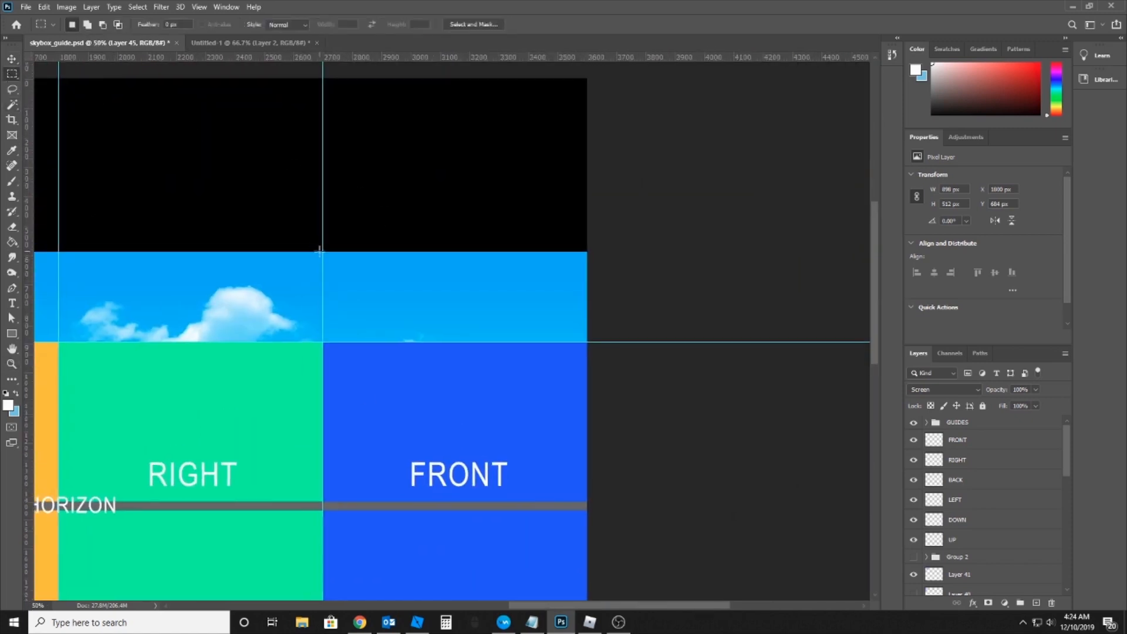
{"action": "left_click_drag", "start_coordinate": [320, 251], "coordinate": [601, 340]}
{"action": "left_click", "coordinate": [517, 304]}
{"action": "left_click_drag", "start_coordinate": [323, 253], "coordinate": [586, 342]}
{"action": "left_click", "coordinate": [66, 7]}
{"action": "left_click", "coordinate": [59, 99]}
{"action": "key", "text": "ctrl+v"}
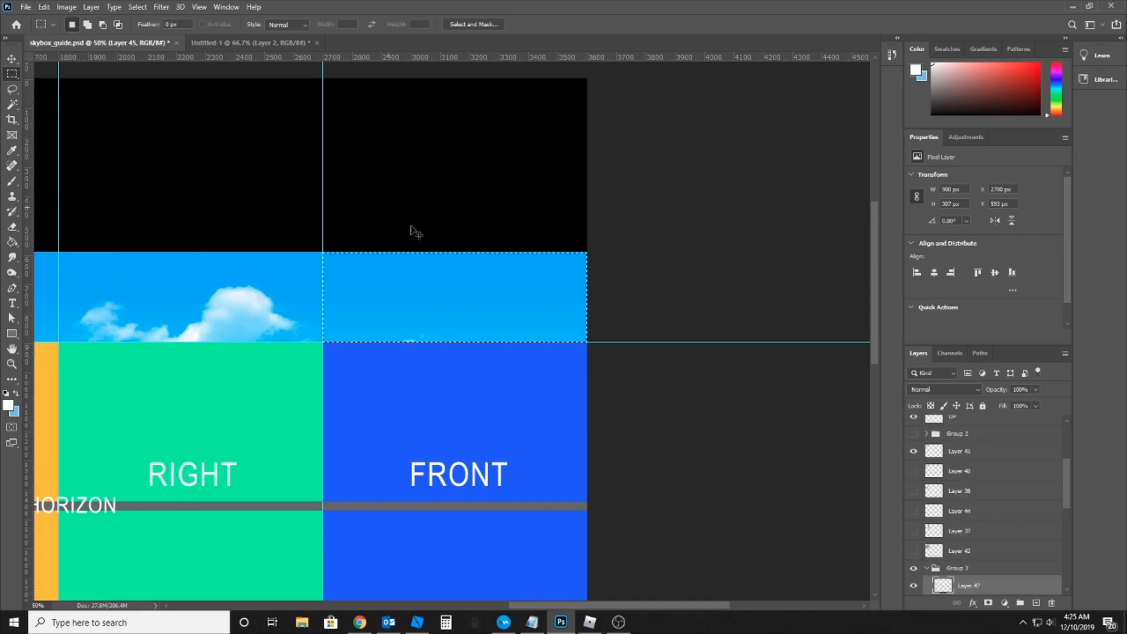
Put the pasted strip above the GUIDES group, rotate it -90°, and align it to the Top face's front edge at X 593, Y 0 px
{"action": "key", "text": "v"}
{"action": "left_click_drag", "start_coordinate": [277, 352], "coordinate": [187, 263]}
{"action": "left_click_drag", "start_coordinate": [1022, 587], "coordinate": [1029, 415]}
{"action": "left_click_drag", "start_coordinate": [453, 290], "coordinate": [419, 284]}
{"action": "left_click_drag", "start_coordinate": [181, 278], "coordinate": [477, 291]}
{"action": "key", "text": "ctrl+t"}
{"action": "left_click_drag", "start_coordinate": [666, 144], "coordinate": [418, 129]}
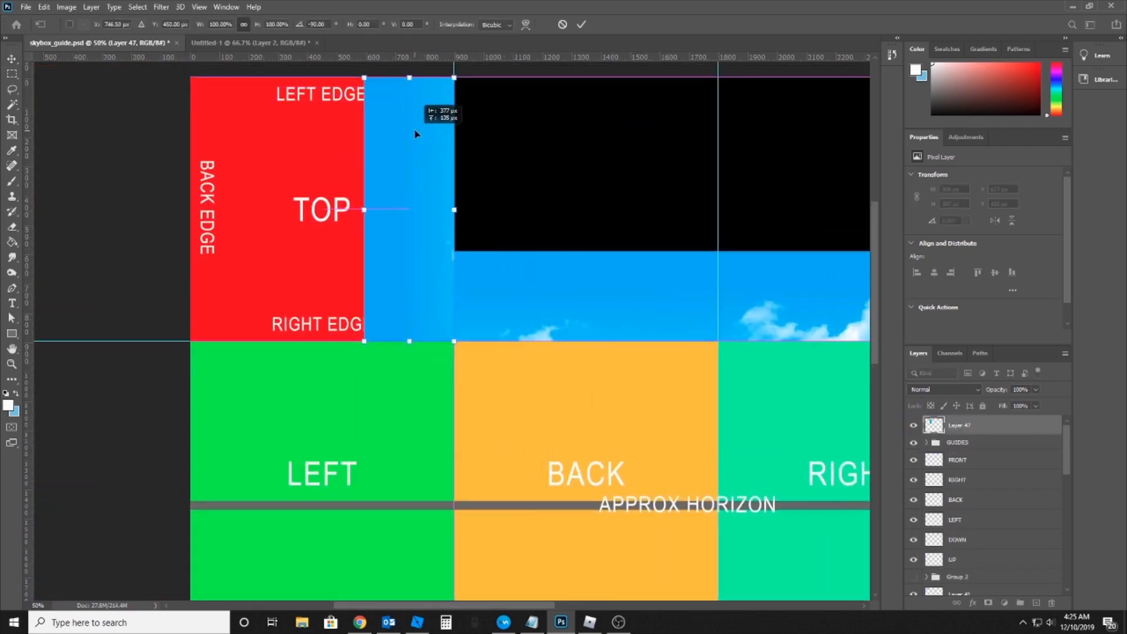
{"action": "key", "text": "Return"}
Select the sky strip directly above the RIGHT face, copy it merged, and paste it as a new layer
{"action": "left_click_drag", "start_coordinate": [601, 298], "coordinate": [337, 287]}
{"action": "left_click_drag", "start_coordinate": [616, 328], "coordinate": [649, 309]}
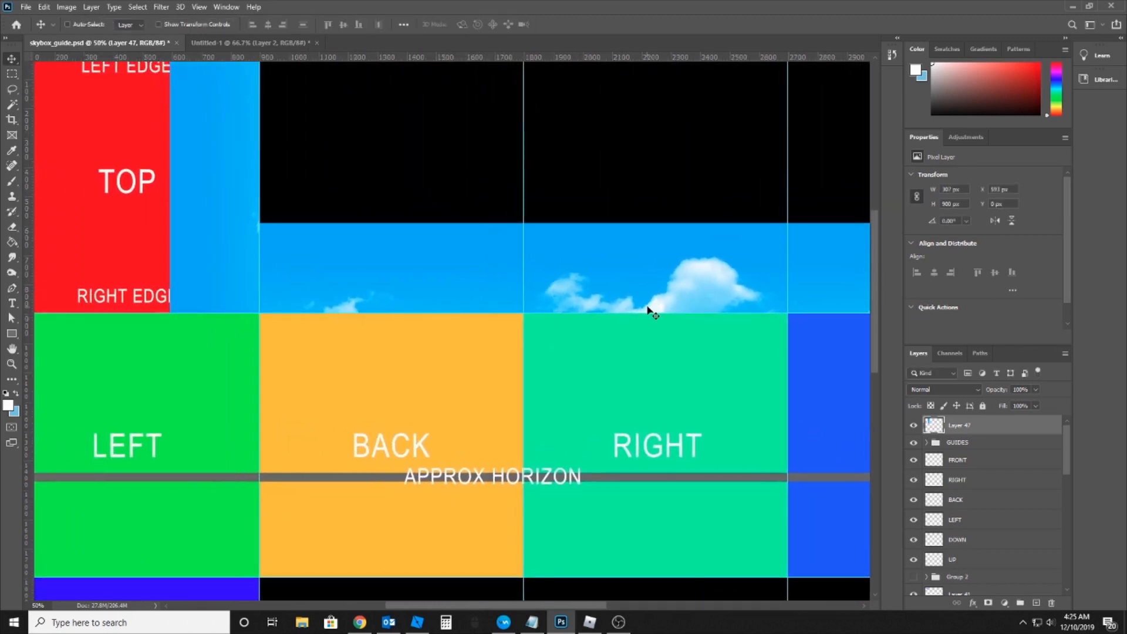
{"action": "key", "text": "m"}
{"action": "left_click_drag", "start_coordinate": [523, 223], "coordinate": [788, 312]}
{"action": "left_click", "coordinate": [44, 7]}
{"action": "left_click", "coordinate": [97, 88]}
{"action": "key", "text": "ctrl+v"}
Move the pasted RIGHT strip onto the Top face's right edge at X 0, Y 593 px
{"action": "key", "text": "v"}
{"action": "left_click_drag", "start_coordinate": [671, 309], "coordinate": [243, 298]}
{"action": "left_click_drag", "start_coordinate": [251, 298], "coordinate": [469, 308]}
{"action": "key", "text": "ctrl+z"}
{"action": "left_click_drag", "start_coordinate": [555, 284], "coordinate": [492, 273]}
{"action": "left_click_drag", "start_coordinate": [505, 294], "coordinate": [460, 307]}
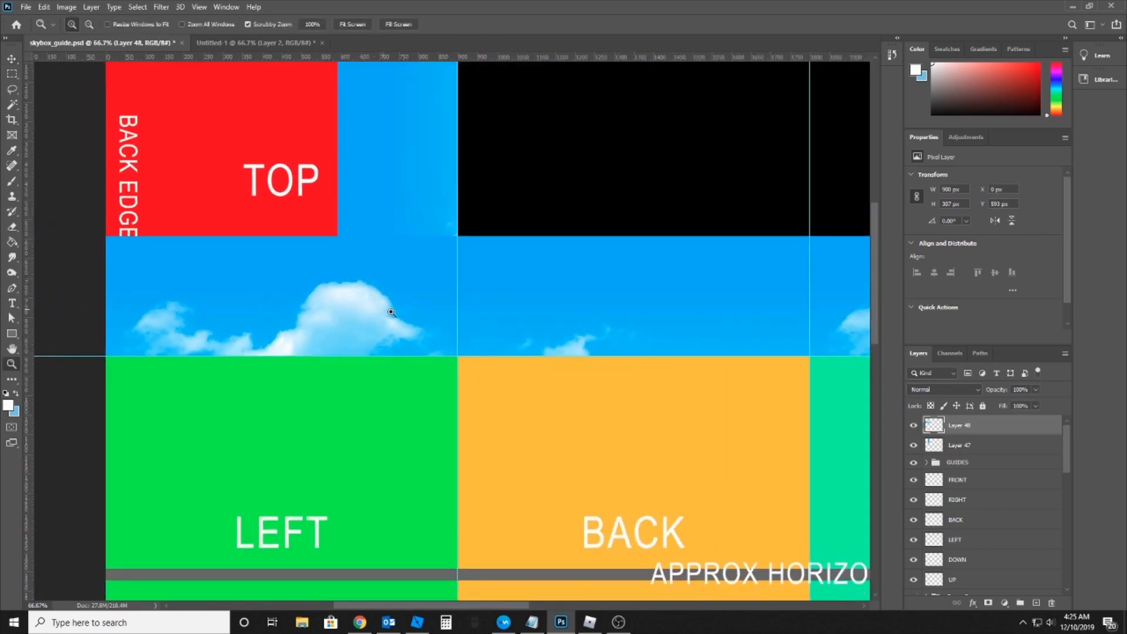
Select the sky strip directly above the BACK face, copy it merged, and paste it as a new layer
{"action": "left_click_drag", "start_coordinate": [391, 312], "coordinate": [572, 280]}
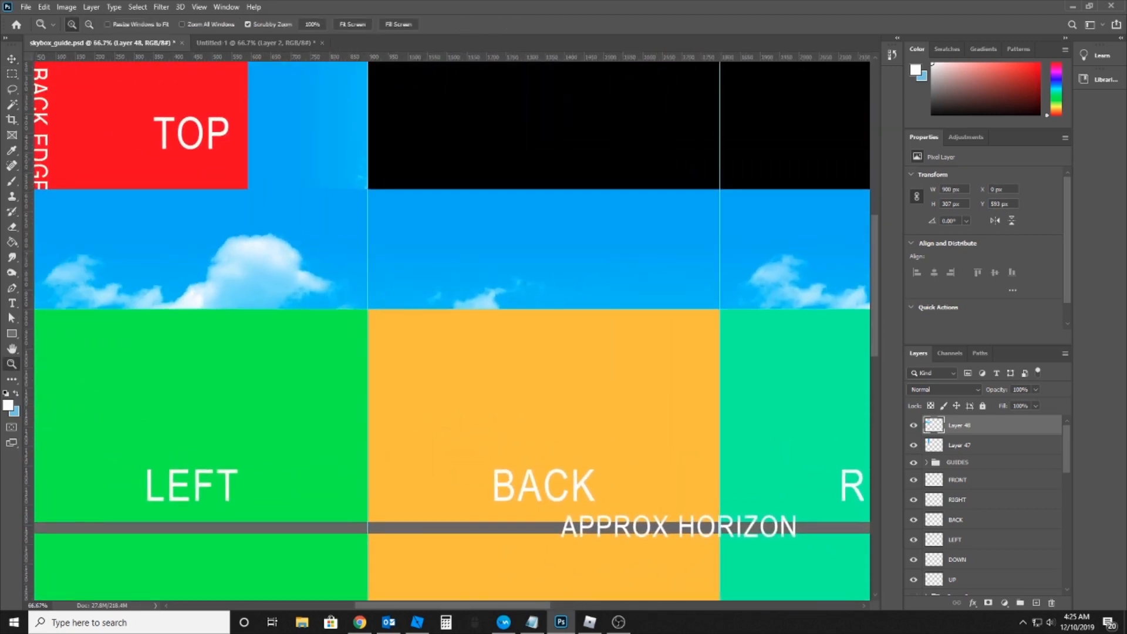
{"action": "left_click", "coordinate": [12, 73]}
{"action": "left_click_drag", "start_coordinate": [370, 307], "coordinate": [722, 189]}
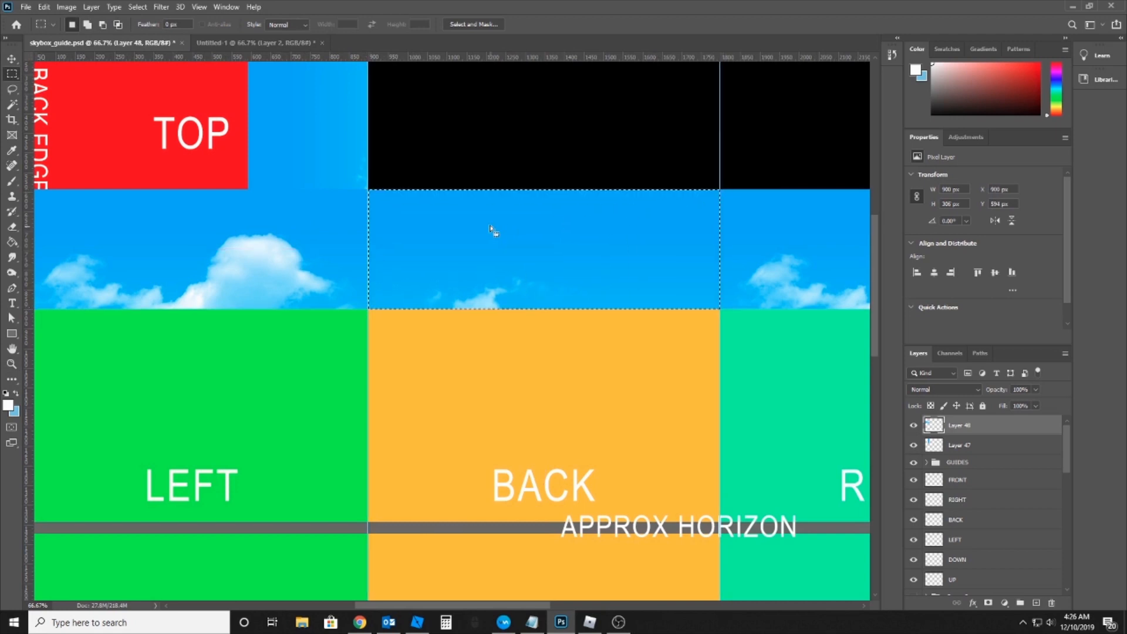
{"action": "key", "text": "z"}
{"action": "left_click", "coordinate": [420, 188]}
{"action": "left_click", "coordinate": [414, 193]}
{"action": "left_click", "coordinate": [479, 251], "text": "alt"}
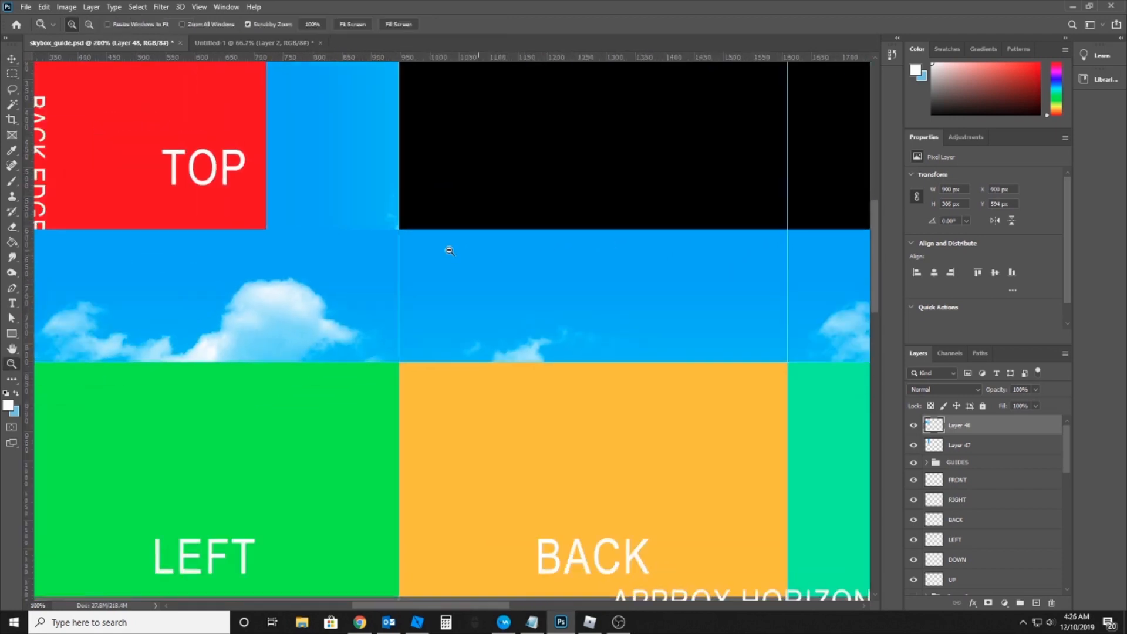
{"action": "left_click", "coordinate": [471, 247], "text": "alt"}
{"action": "left_click", "coordinate": [44, 6]}
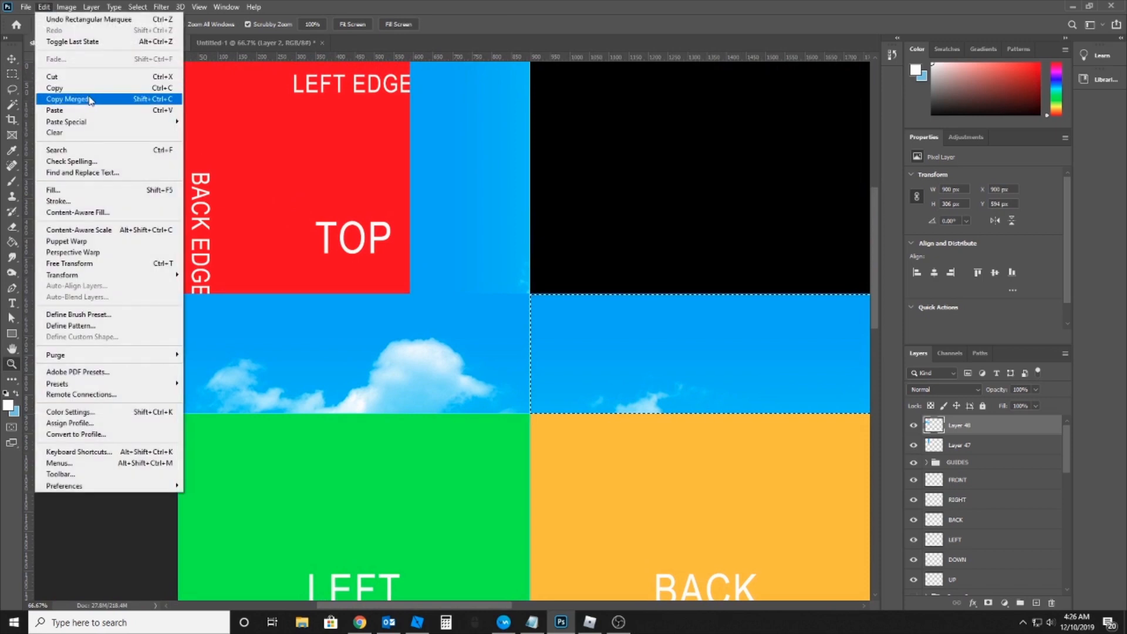
{"action": "left_click", "coordinate": [55, 111]}
Rotate the pasted BACK strip a quarter turn clockwise and move it onto the Top face's back edge
{"action": "key", "text": "v"}
{"action": "key", "text": "ctrl+t"}
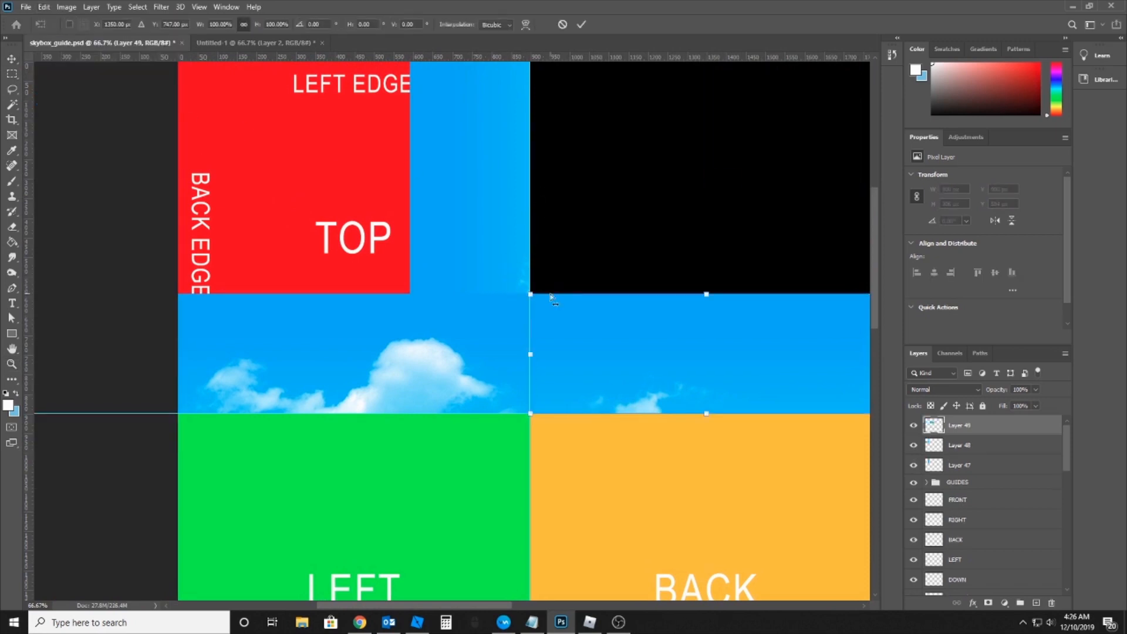
{"action": "left_click_drag", "start_coordinate": [553, 271], "coordinate": [741, 227]}
{"action": "left_click_drag", "start_coordinate": [700, 282], "coordinate": [255, 169]}
{"action": "left_click_drag", "start_coordinate": [274, 208], "coordinate": [289, 263]}
{"action": "key", "text": "Return"}
Nudge the rotated BACK strip flush into the Top face's corner at X 0, Y 0 px
{"action": "scroll", "coordinate": [230, 156], "scroll_direction": "up", "scroll_amount": 5}
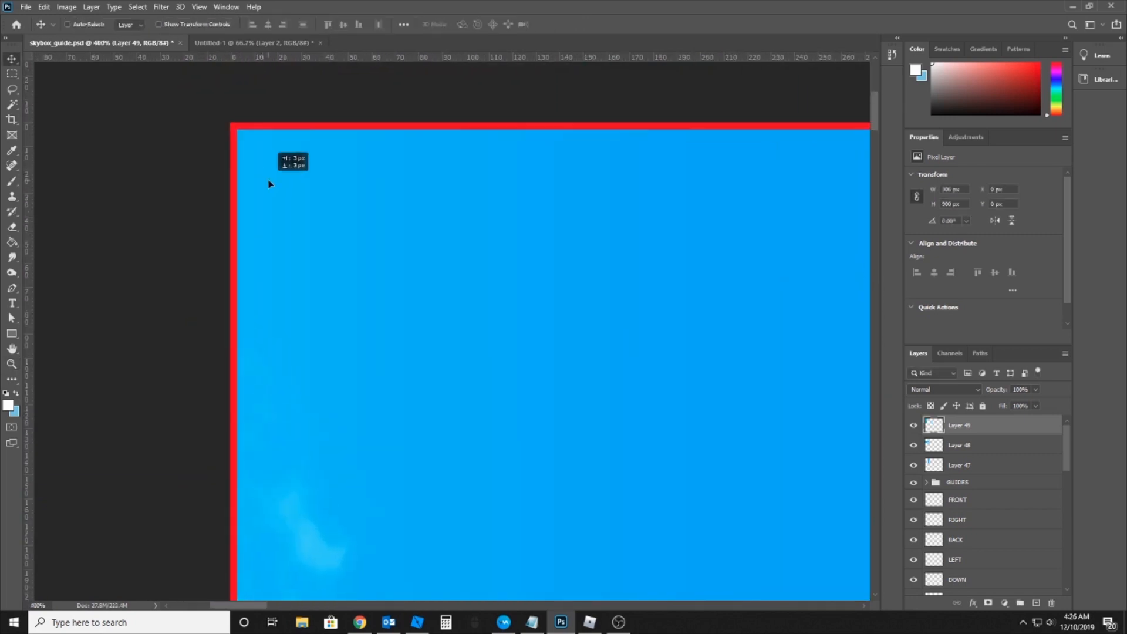
{"action": "key", "text": "Up"}
{"action": "key", "text": "Up"}
{"action": "key", "text": "Up"}
{"action": "key", "text": "Left"}
{"action": "key", "text": "Left"}
{"action": "key", "text": "Left"}
Hide the three strip layers, Layer 47, Layer 48 and Layer 49, that cover the Top face
{"action": "key", "text": "z"}
{"action": "left_click", "coordinate": [265, 176], "text": "alt"}
{"action": "left_click", "coordinate": [265, 177], "text": "alt"}
{"action": "left_click", "coordinate": [266, 175], "text": "alt"}
{"action": "left_click", "coordinate": [272, 174], "text": "alt"}
{"action": "left_click", "coordinate": [273, 174], "text": "alt"}
{"action": "left_click_drag", "start_coordinate": [508, 434], "coordinate": [476, 221]}
{"action": "key", "text": "v"}
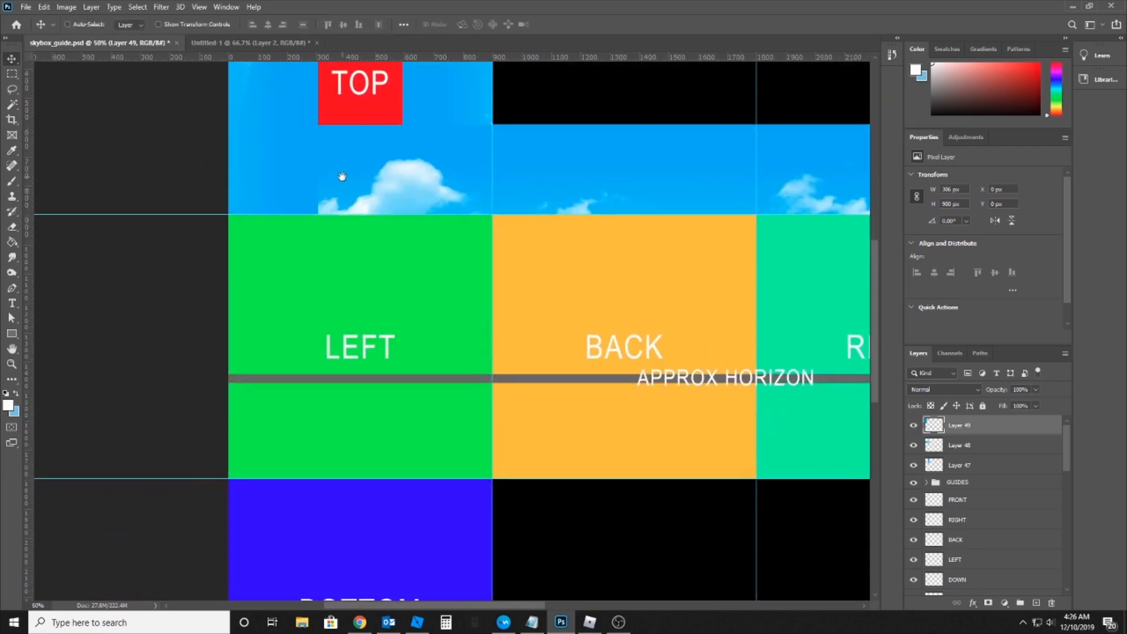
{"action": "left_click_drag", "start_coordinate": [342, 176], "coordinate": [400, 332]}
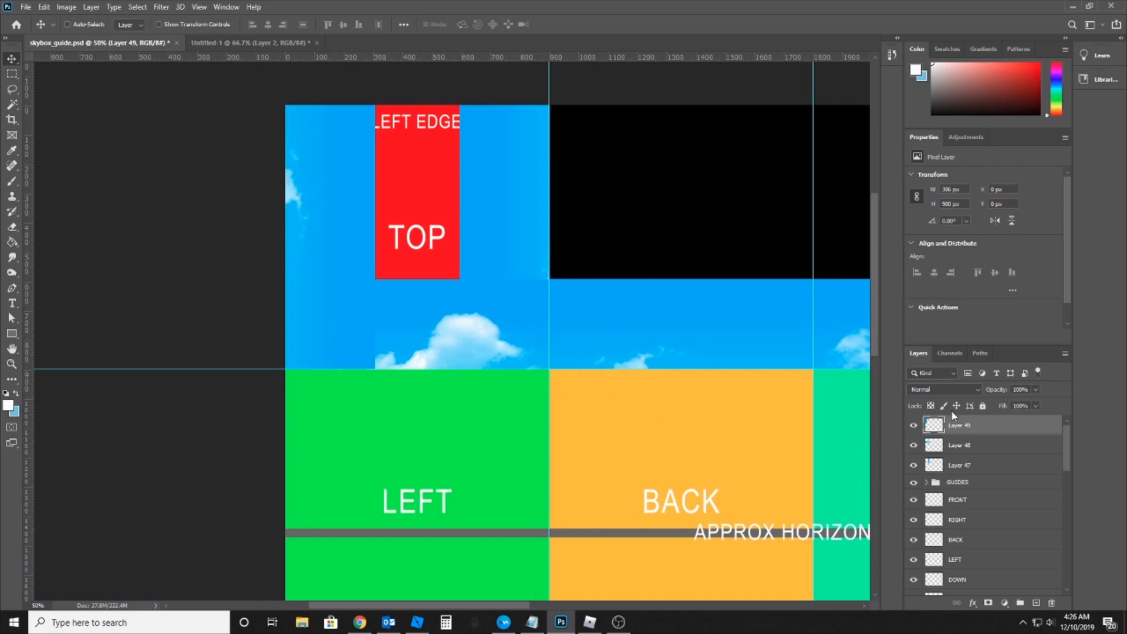
{"action": "left_click_drag", "start_coordinate": [909, 465], "coordinate": [913, 425]}
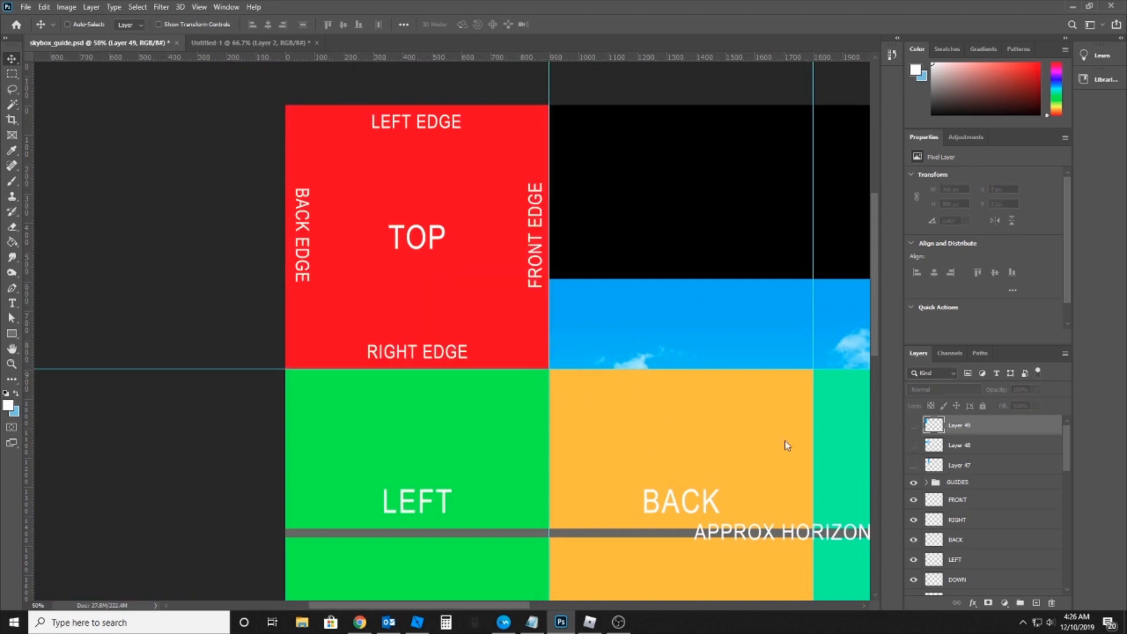
Hide the whole GUIDES group and collapse it in the layer list
{"action": "left_click", "coordinate": [450, 317], "text": "ctrl"}
{"action": "scroll", "coordinate": [1058, 487], "scroll_direction": "up", "scroll_amount": 1}
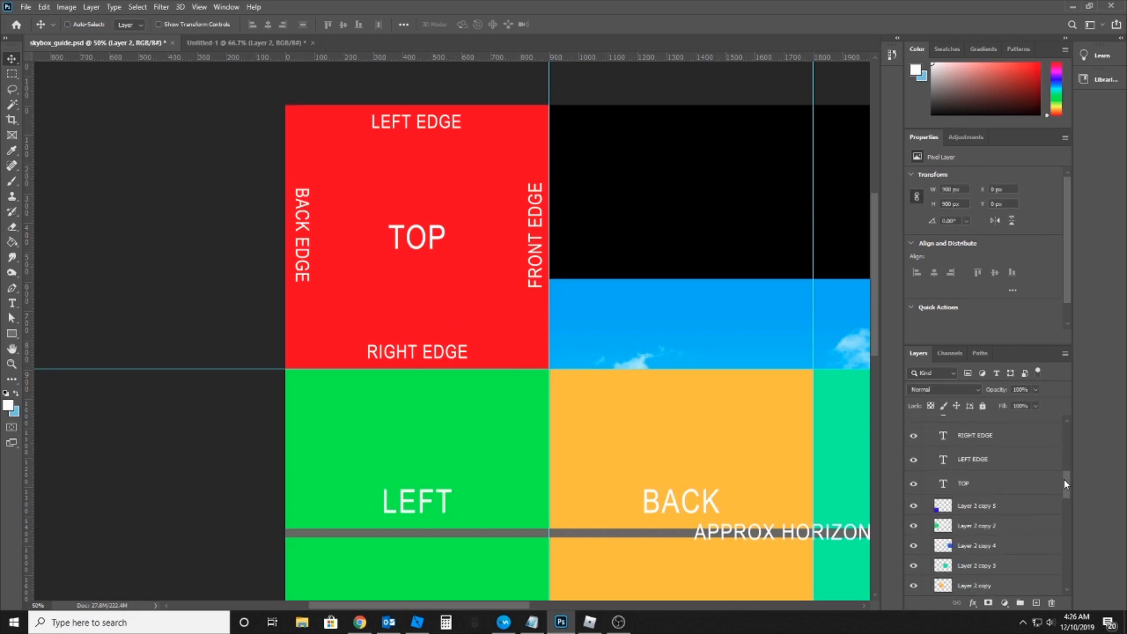
{"action": "scroll", "coordinate": [1062, 483], "scroll_direction": "up", "scroll_amount": 5}
{"action": "left_click", "coordinate": [914, 483]}
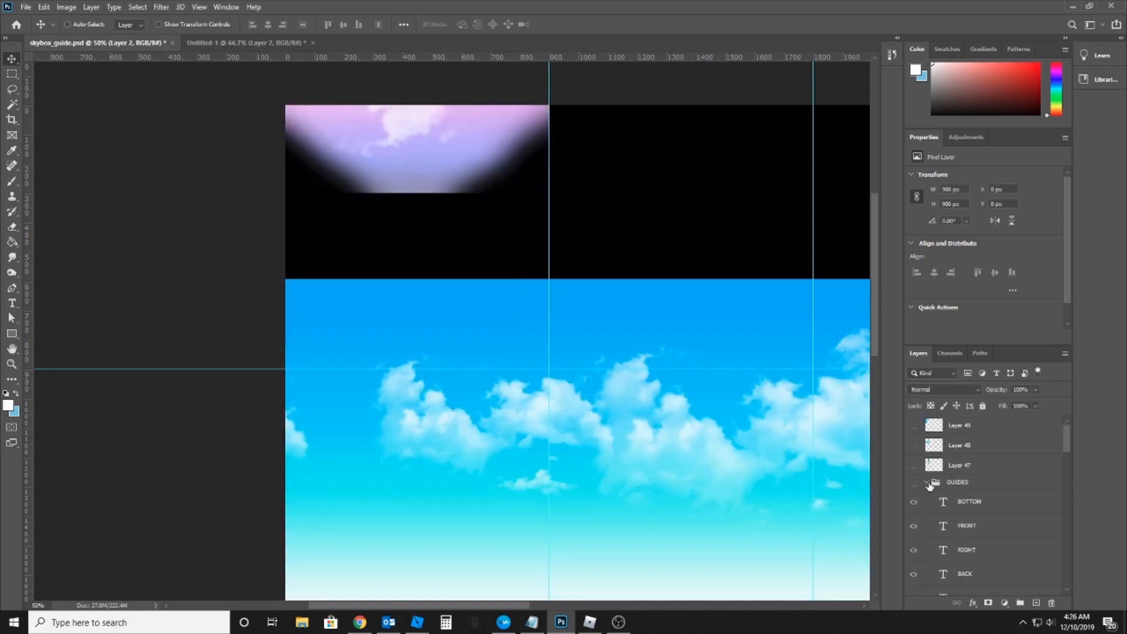
{"action": "left_click", "coordinate": [925, 483]}
Copy the sky strip directly above the LEFT face merged, paste it as a new layer, and show the three other strip layers again
{"action": "key", "text": "z"}
{"action": "left_click_drag", "start_coordinate": [345, 338], "coordinate": [376, 338]}
{"action": "left_click", "coordinate": [13, 75]}
{"action": "mouse_move", "coordinate": [619, 379]}
{"action": "left_mouse_down"}
{"action": "mouse_move", "coordinate": [237, 311]}
{"action": "mouse_move", "coordinate": [223, 283]}
{"action": "mouse_move", "coordinate": [493, 299]}
{"action": "mouse_move", "coordinate": [605, 352]}
{"action": "mouse_move", "coordinate": [640, 352]}
{"action": "mouse_move", "coordinate": [621, 379]}
{"action": "left_mouse_up"}
{"action": "key", "text": "ctrl+d"}
{"action": "left_click", "coordinate": [44, 7]}
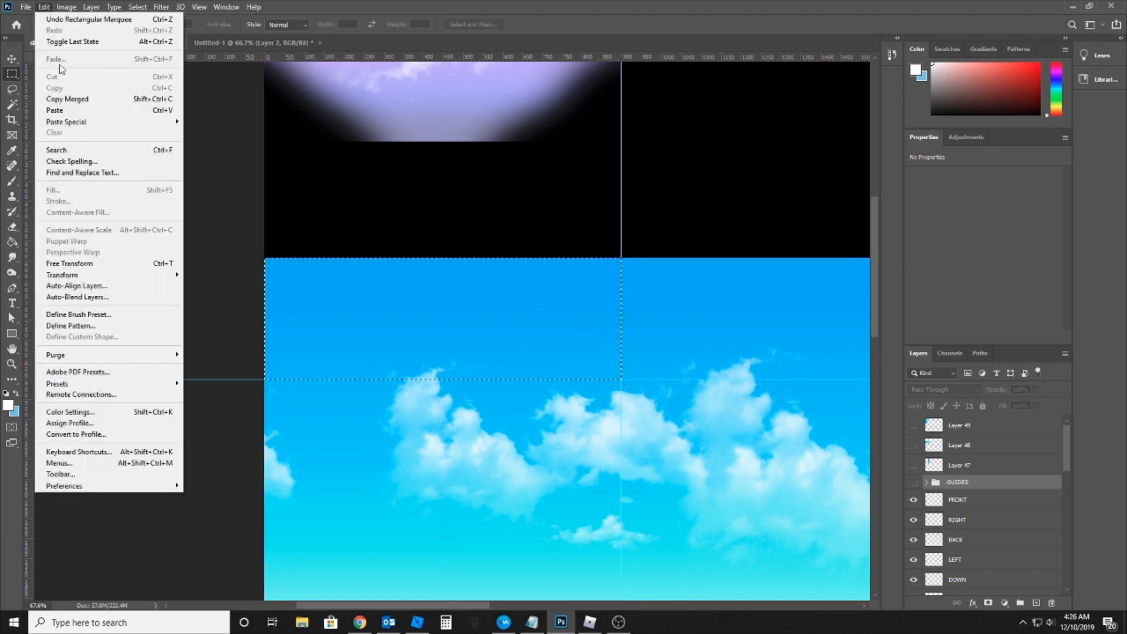
{"action": "left_click", "coordinate": [64, 98]}
{"action": "key", "text": "ctrl+v"}
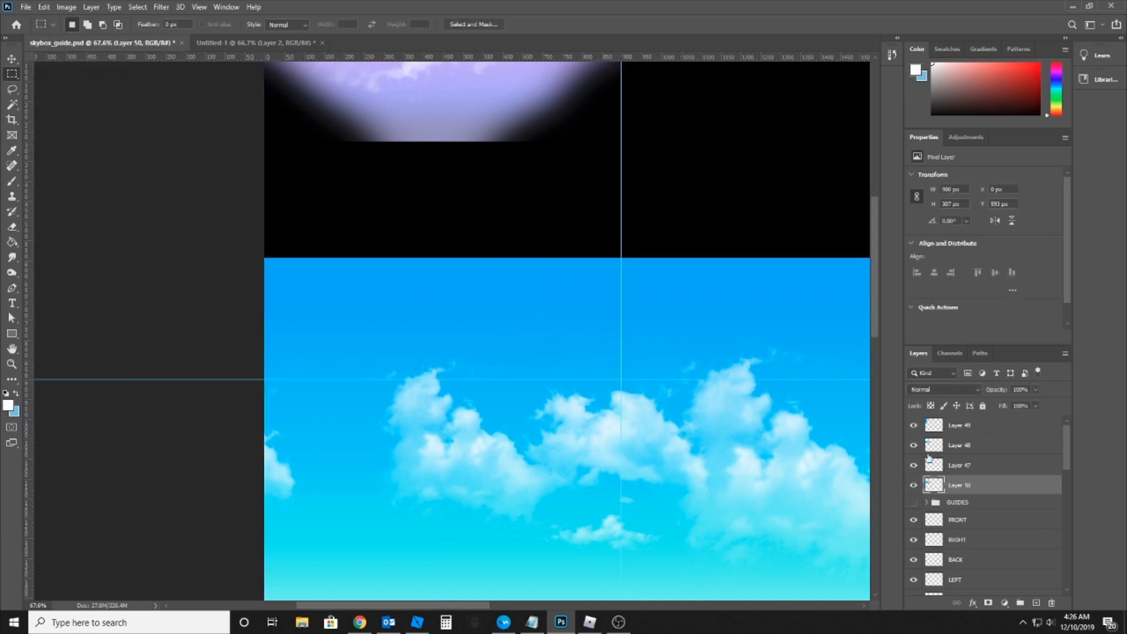
Rotate the pasted LEFT strip 180° and move it onto the Top face's left edge at X 0, Y 0 px
{"action": "key", "text": "v"}
{"action": "left_click_drag", "start_coordinate": [486, 335], "coordinate": [478, 276]}
{"action": "key", "text": "ctrl+z"}
{"action": "left_click_drag", "start_coordinate": [566, 313], "coordinate": [562, 286]}
{"action": "key", "text": "ctrl+t"}
{"action": "left_click_drag", "start_coordinate": [684, 248], "coordinate": [290, 351]}
{"action": "key", "text": "Return"}
{"action": "left_click_drag", "start_coordinate": [452, 214], "coordinate": [444, 287]}
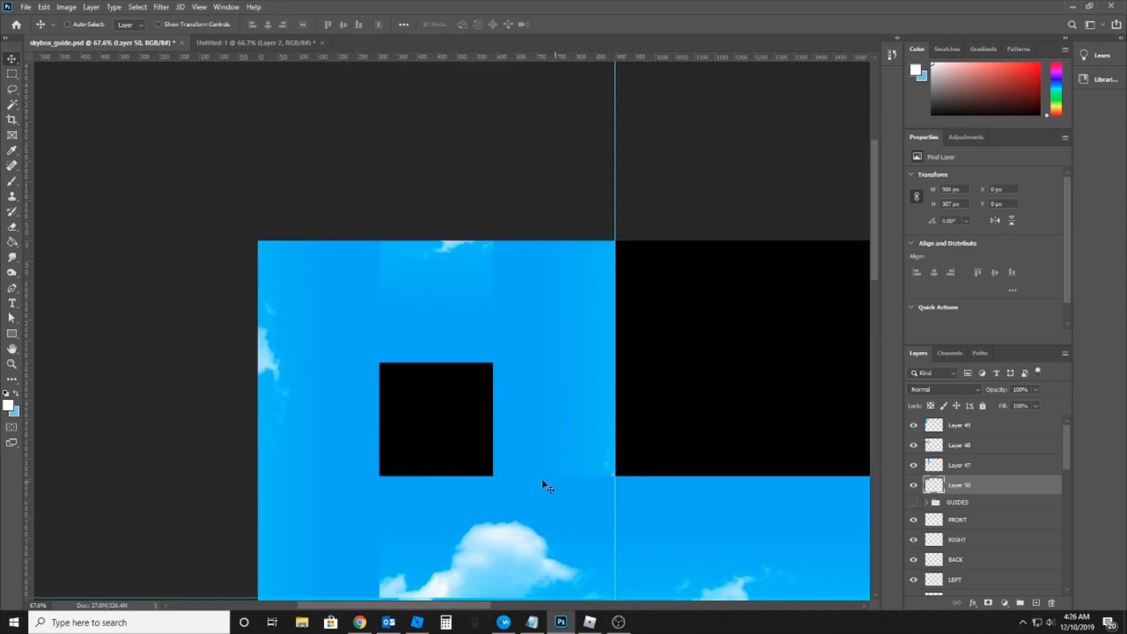
Show the GUIDES group again so the uncovered part of the Top face is marked
{"action": "left_click_drag", "start_coordinate": [542, 480], "coordinate": [448, 317]}
{"action": "left_click", "coordinate": [911, 503]}
{"action": "left_click_drag", "start_coordinate": [435, 422], "coordinate": [432, 458]}
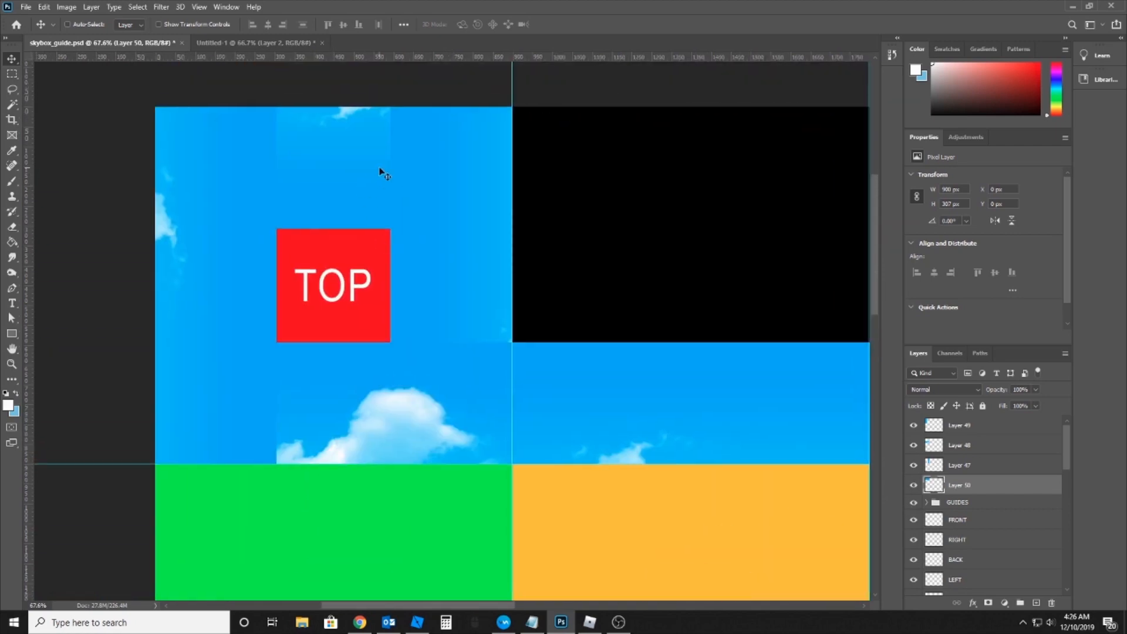
Erase the front strip's hard seam where it overlaps the left strip, using a soft eraser of size 125
{"action": "left_click", "coordinate": [445, 194], "text": "ctrl"}
{"action": "key", "text": "z"}
{"action": "left_click", "coordinate": [420, 189]}
{"action": "left_click", "coordinate": [420, 187]}
{"action": "left_click_drag", "start_coordinate": [428, 162], "coordinate": [427, 391]}
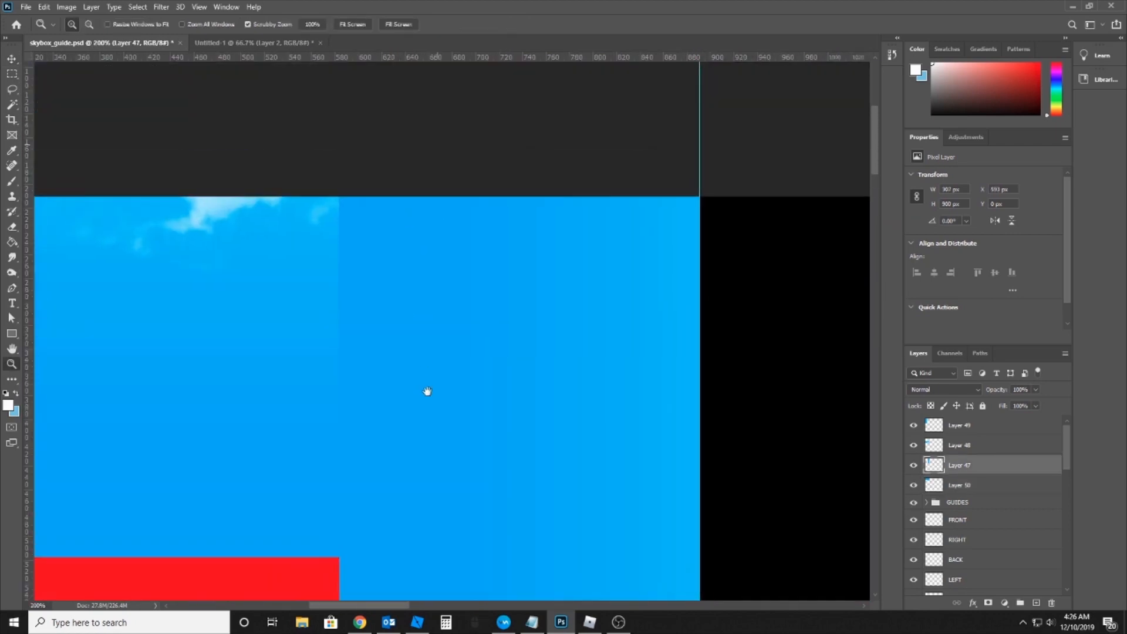
{"action": "left_click", "coordinate": [12, 229]}
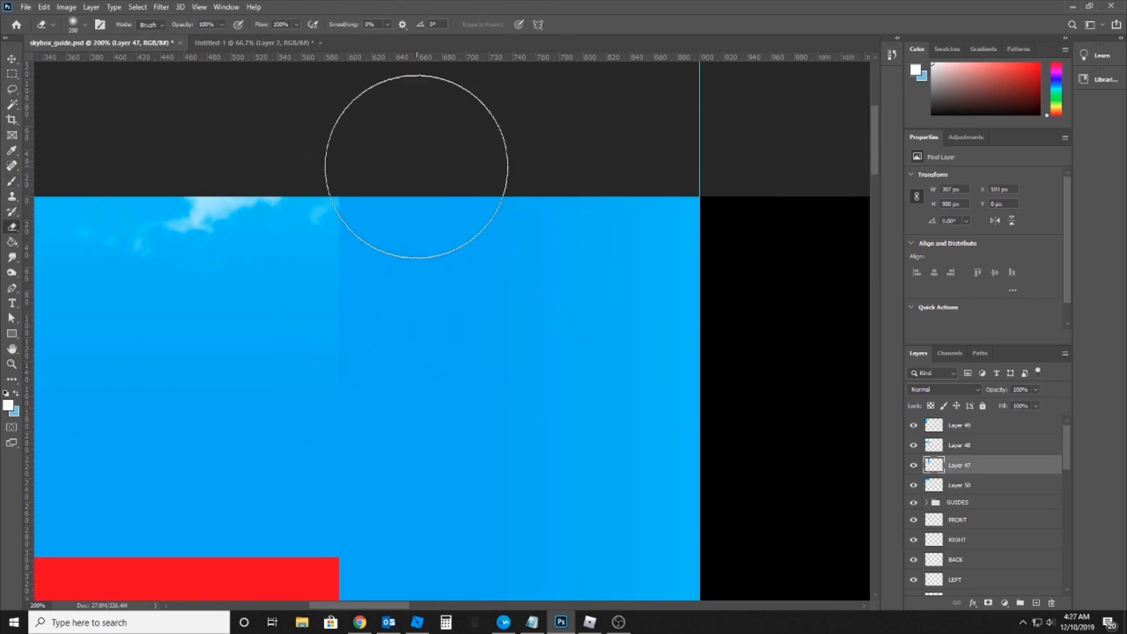
{"action": "left_click", "coordinate": [363, 185]}
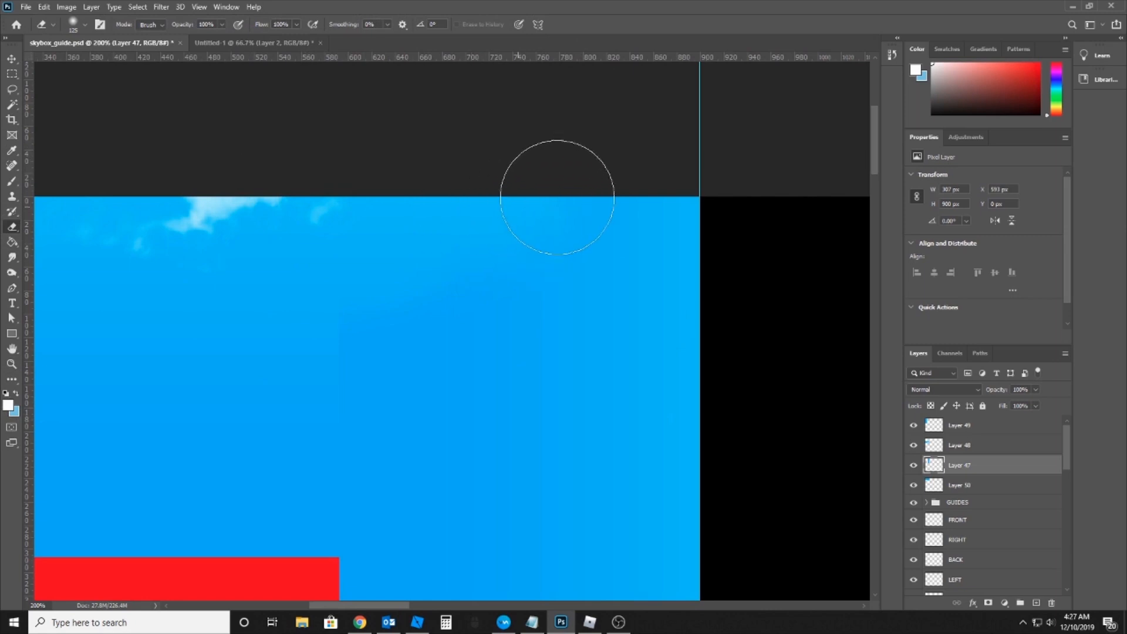
{"action": "left_click_drag", "start_coordinate": [324, 501], "coordinate": [351, 528]}
{"action": "mouse_move", "coordinate": [313, 452]}
{"action": "left_mouse_down"}
{"action": "mouse_move", "coordinate": [614, 352]}
{"action": "mouse_move", "coordinate": [651, 352]}
{"action": "left_mouse_up"}
Select the back strip on Layer 49 and erase its seam where it overlaps the left strip
{"action": "left_click_drag", "start_coordinate": [252, 355], "coordinate": [527, 457]}
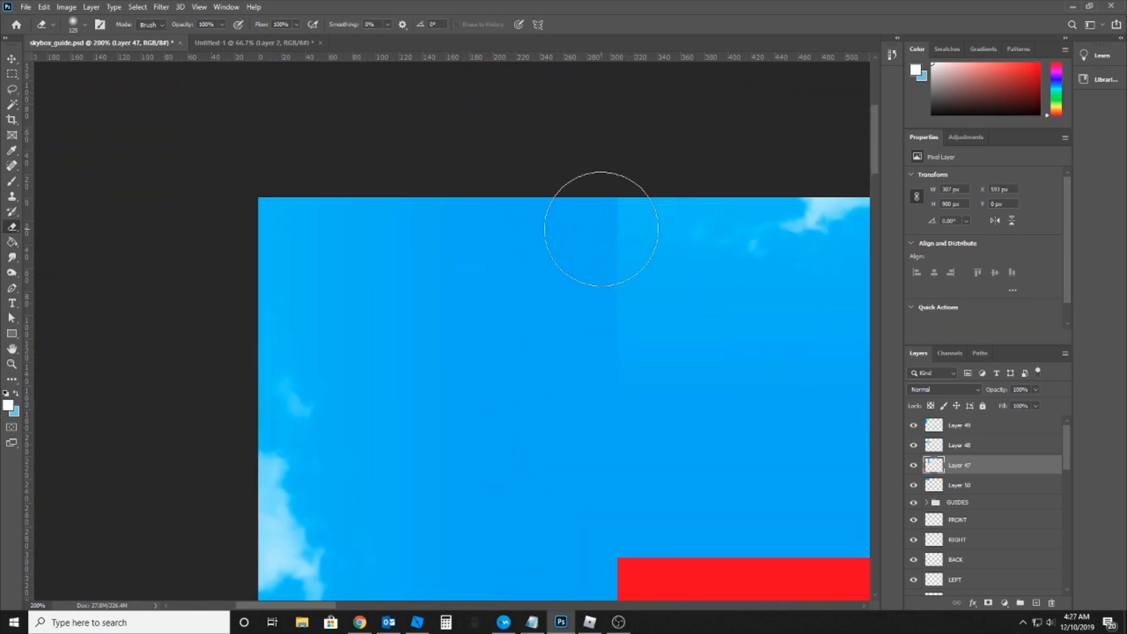
{"action": "left_click", "coordinate": [581, 258], "text": "ctrl"}
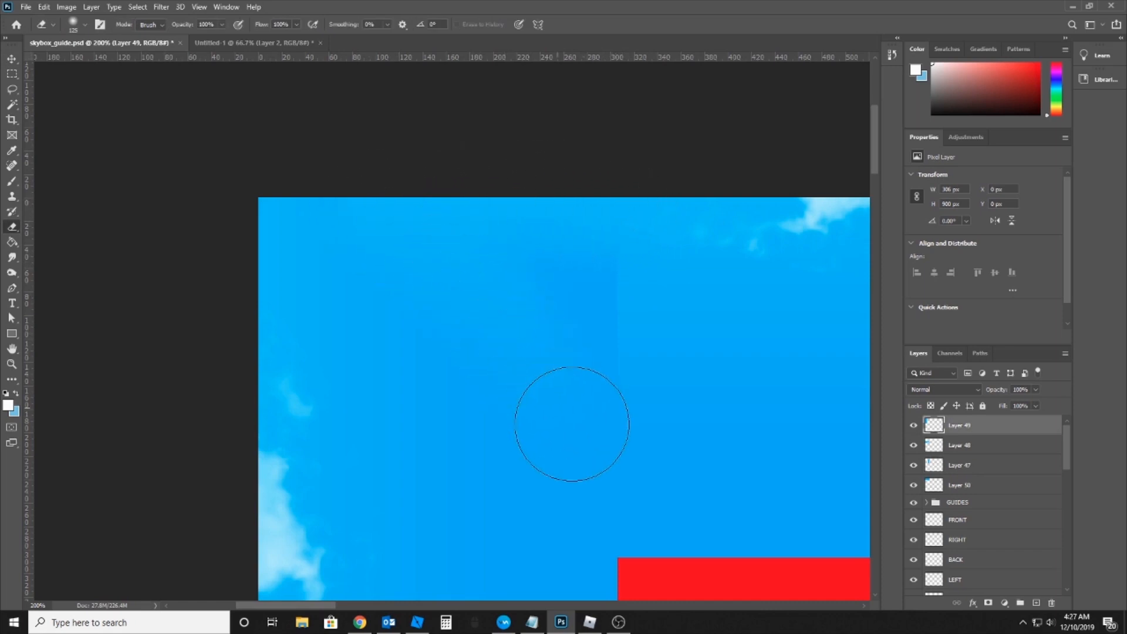
{"action": "left_click_drag", "start_coordinate": [667, 415], "coordinate": [632, 317]}
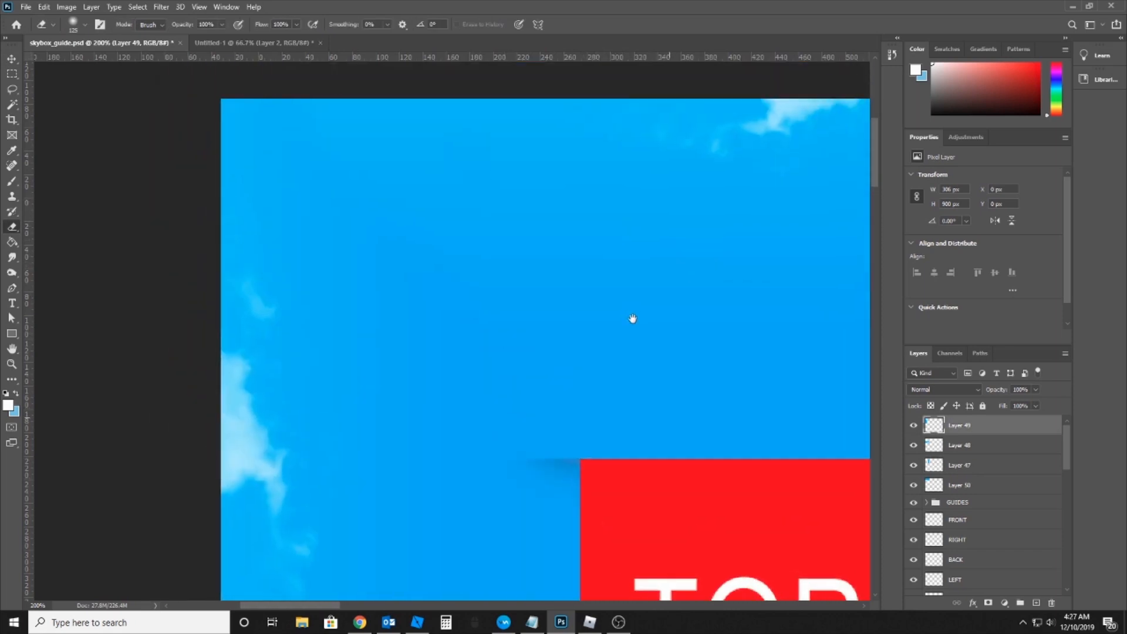
{"action": "mouse_move", "coordinate": [730, 263]}
{"action": "left_mouse_down"}
{"action": "mouse_move", "coordinate": [586, 93]}
{"action": "mouse_move", "coordinate": [548, 254]}
{"action": "left_mouse_up"}
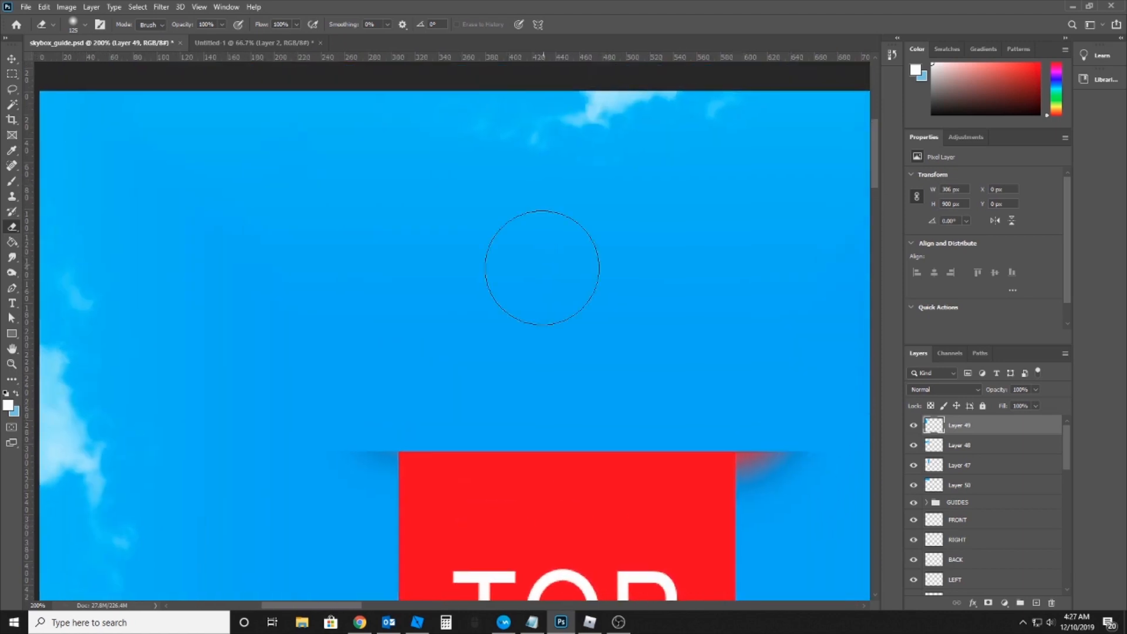
Try to soften the left strip on Layer 50 with the eraser beside the TOP square's corner
{"action": "key", "text": "v"}
{"action": "mouse_move", "coordinate": [360, 464]}
{"action": "left_mouse_down"}
{"action": "mouse_move", "coordinate": [450, 420]}
{"action": "mouse_move", "coordinate": [306, 446]}
{"action": "mouse_move", "coordinate": [442, 304]}
{"action": "mouse_move", "coordinate": [454, 332]}
{"action": "left_mouse_up"}
{"action": "key", "text": "ctrl+z"}
{"action": "left_click", "coordinate": [531, 317], "text": "ctrl"}
{"action": "key", "text": "e"}
{"action": "left_click_drag", "start_coordinate": [435, 287], "coordinate": [400, 330]}
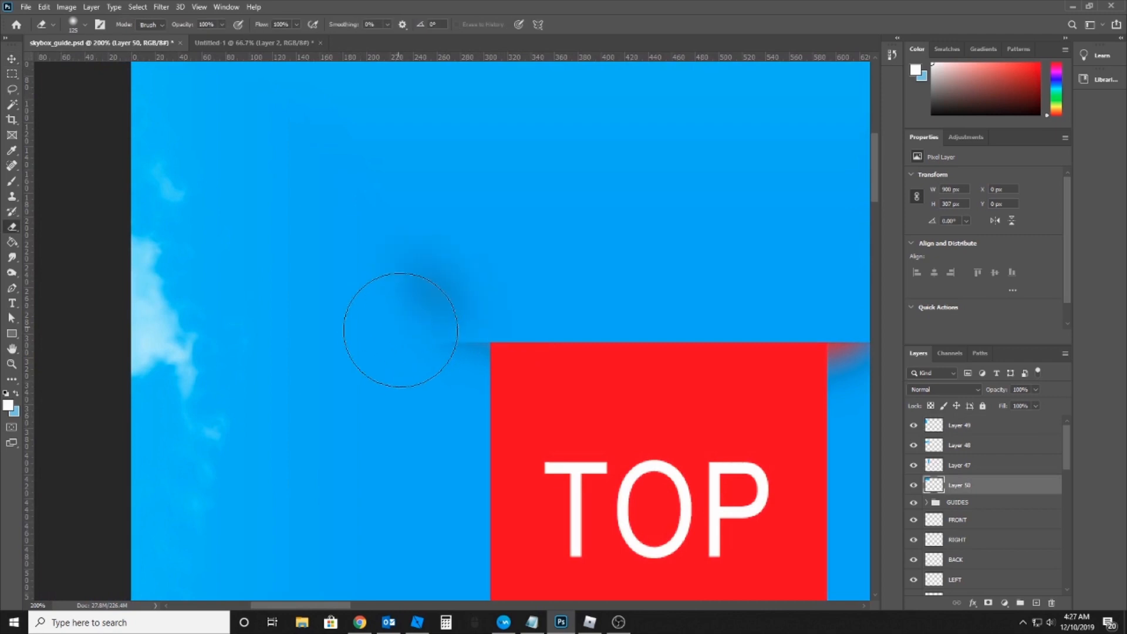
{"action": "key", "text": "ctrl+z"}
Erase the back strip on Layer 49 where it covers the right strip's clouds in the back-right corner
{"action": "mouse_move", "coordinate": [533, 411]}
{"action": "left_mouse_down"}
{"action": "mouse_move", "coordinate": [455, 216]}
{"action": "mouse_move", "coordinate": [443, 59]}
{"action": "left_mouse_up"}
{"action": "left_click_drag", "start_coordinate": [516, 273], "coordinate": [635, 157]}
{"action": "key", "text": "v"}
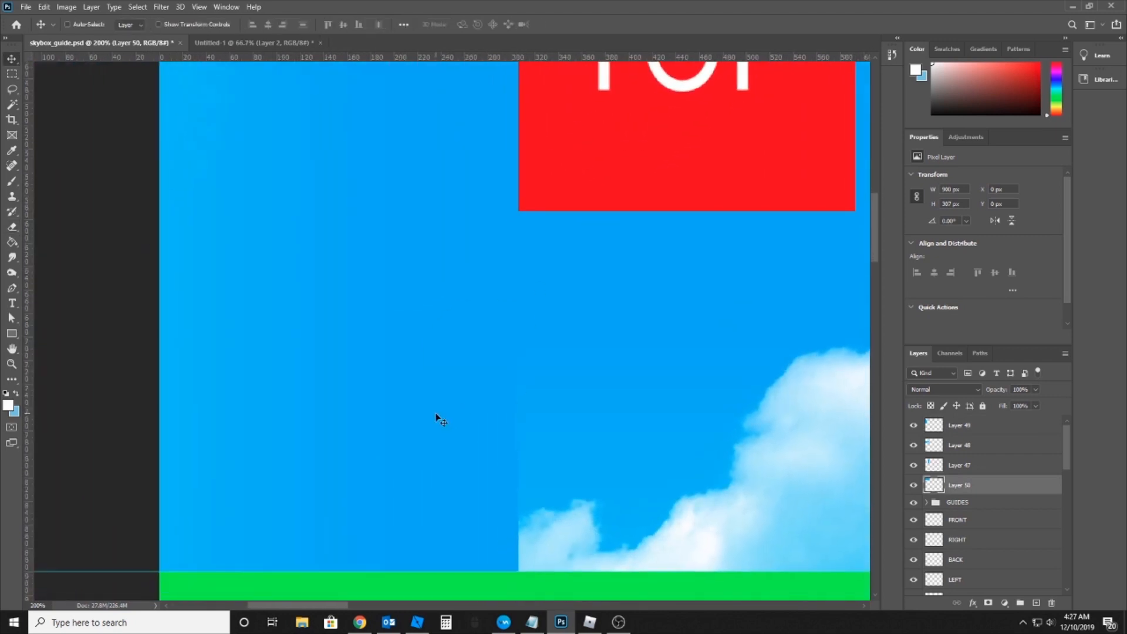
{"action": "left_click", "coordinate": [438, 419], "text": "ctrl"}
{"action": "key", "text": "e"}
{"action": "mouse_move", "coordinate": [487, 539]}
{"action": "left_mouse_down"}
{"action": "mouse_move", "coordinate": [440, 541]}
{"action": "mouse_move", "coordinate": [530, 492]}
{"action": "left_mouse_up"}
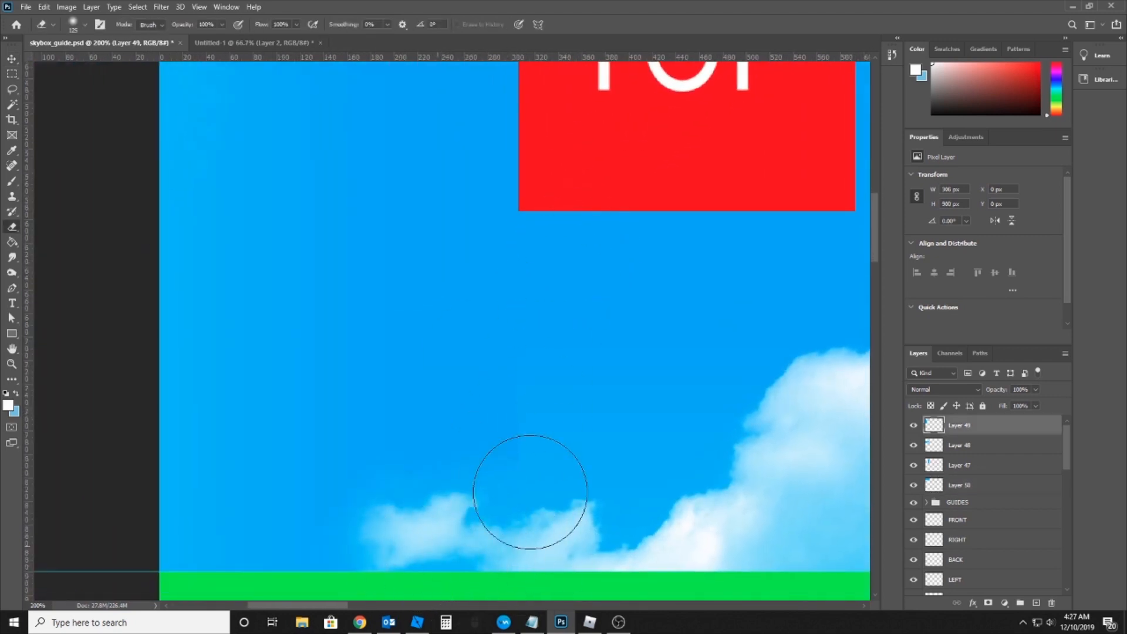
{"action": "mouse_move", "coordinate": [506, 455]}
{"action": "left_mouse_down"}
{"action": "mouse_move", "coordinate": [382, 536]}
{"action": "mouse_move", "coordinate": [228, 575]}
{"action": "mouse_move", "coordinate": [346, 500]}
{"action": "mouse_move", "coordinate": [495, 379]}
{"action": "mouse_move", "coordinate": [396, 452]}
{"action": "mouse_move", "coordinate": [349, 439]}
{"action": "mouse_move", "coordinate": [302, 445]}
{"action": "mouse_move", "coordinate": [272, 476]}
{"action": "mouse_move", "coordinate": [271, 493]}
{"action": "mouse_move", "coordinate": [309, 449]}
{"action": "left_mouse_up"}
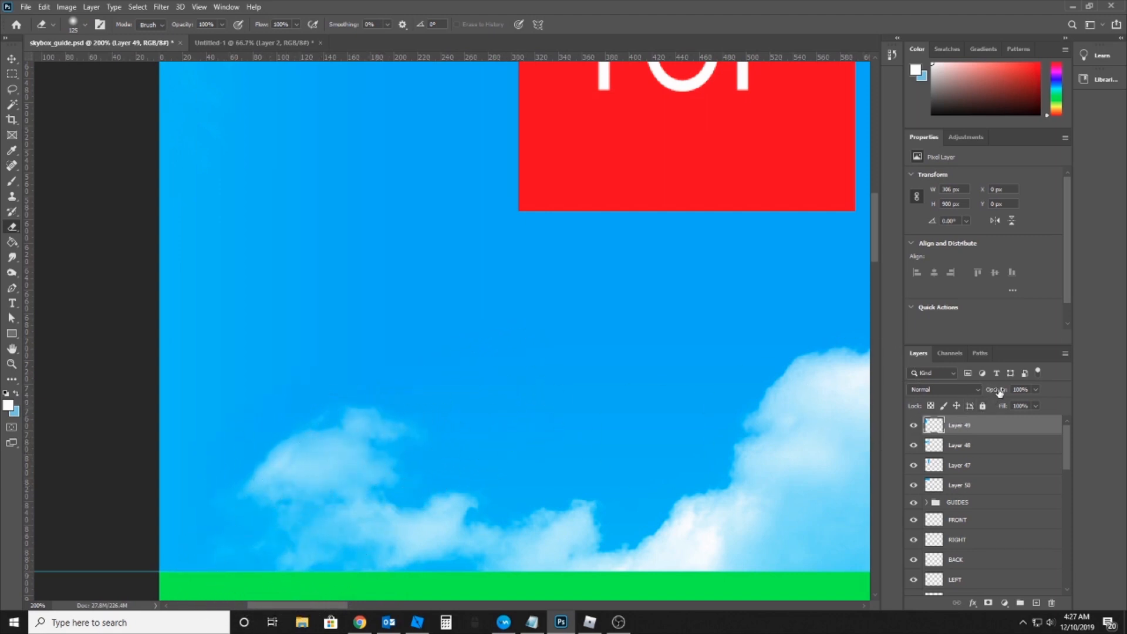
Lower the back strip's opacity to 52% to check its extent, and restore it to 100%
{"action": "left_click_drag", "start_coordinate": [954, 398], "coordinate": [999, 393]}
{"action": "left_click_drag", "start_coordinate": [932, 401], "coordinate": [963, 402]}
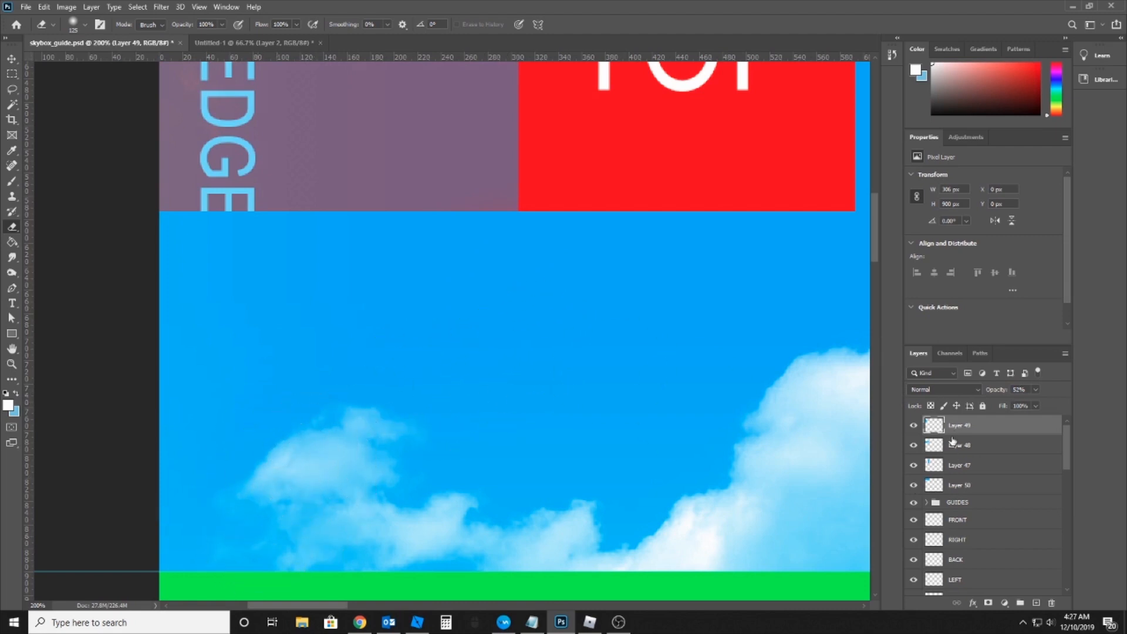
{"action": "left_click_drag", "start_coordinate": [1002, 390], "coordinate": [1085, 395]}
Select the right strip on Layer 48 and erase its overlap with the front strip in the front-right corner of the Top face
{"action": "left_click_drag", "start_coordinate": [624, 405], "coordinate": [282, 389]}
{"action": "key", "text": "v"}
{"action": "left_click", "coordinate": [222, 243], "text": "ctrl"}
{"action": "left_click_drag", "start_coordinate": [229, 246], "coordinate": [318, 265]}
{"action": "key", "text": "e"}
{"action": "left_click", "coordinate": [288, 211]}
{"action": "key", "text": "ctrl+z"}
{"action": "mouse_move", "coordinate": [330, 212]}
{"action": "left_mouse_down"}
{"action": "mouse_move", "coordinate": [537, 215]}
{"action": "mouse_move", "coordinate": [594, 229]}
{"action": "mouse_move", "coordinate": [612, 261]}
{"action": "mouse_move", "coordinate": [619, 367]}
{"action": "mouse_move", "coordinate": [398, 232]}
{"action": "left_mouse_up"}
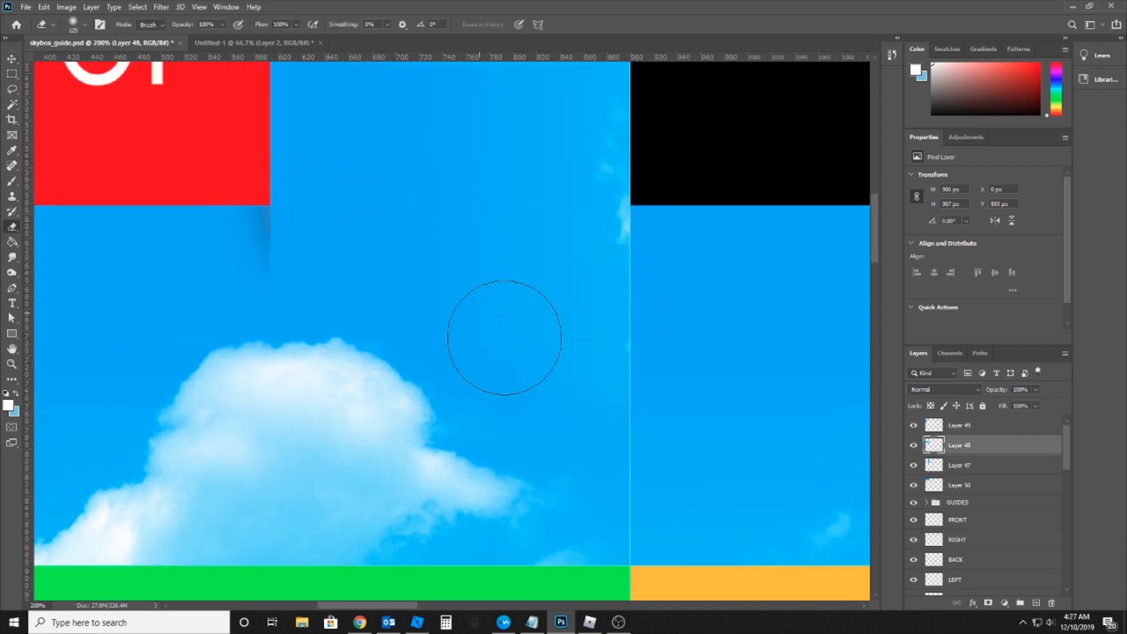
{"action": "left_click_drag", "start_coordinate": [509, 304], "coordinate": [728, 453]}
{"action": "left_click_drag", "start_coordinate": [618, 301], "coordinate": [594, 339]}
Add a new empty layer and place it beneath Layer 50, directly above the GUIDES group
{"action": "key", "text": "z"}
{"action": "left_click", "coordinate": [492, 345], "text": "alt"}
{"action": "left_click", "coordinate": [492, 345], "text": "alt"}
{"action": "left_click_drag", "start_coordinate": [431, 376], "coordinate": [491, 285]}
{"action": "key", "text": "v"}
{"action": "key", "text": "z"}
{"action": "left_click", "coordinate": [510, 310]}
{"action": "key", "text": "v"}
{"action": "left_click_drag", "start_coordinate": [569, 244], "coordinate": [504, 293]}
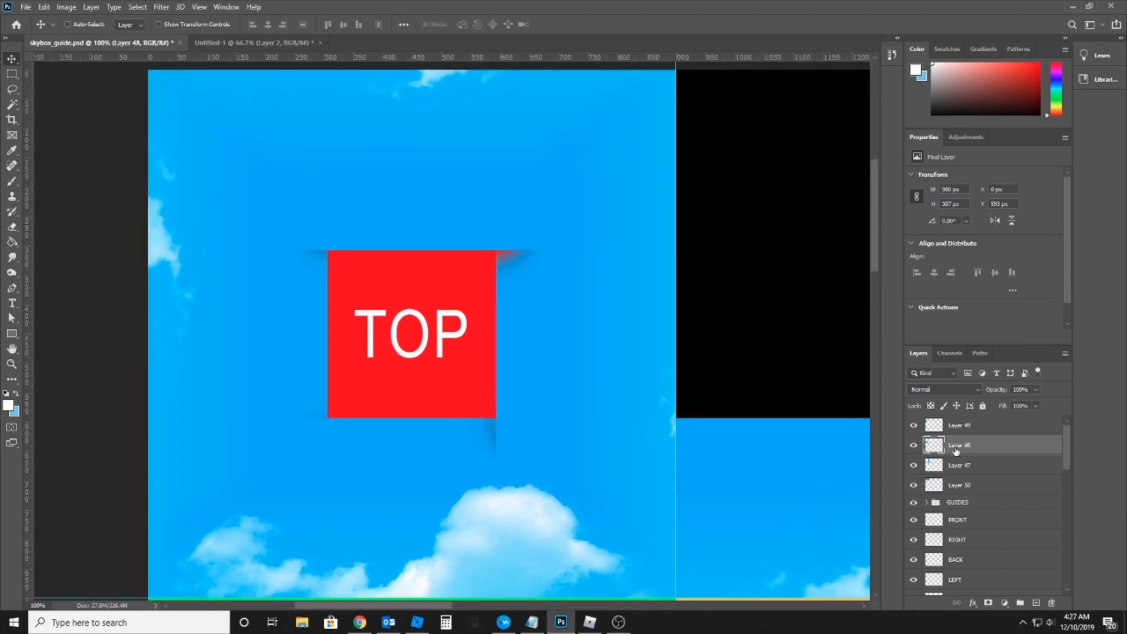
{"action": "left_click", "coordinate": [958, 487]}
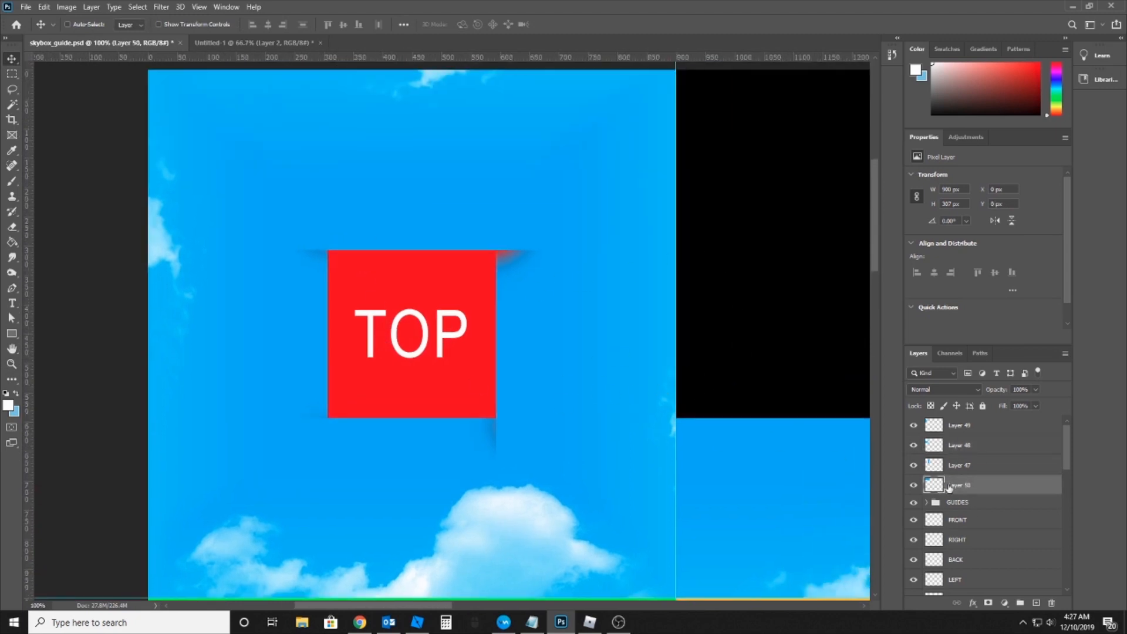
{"action": "left_click", "coordinate": [1034, 603]}
{"action": "left_click", "coordinate": [974, 507]}
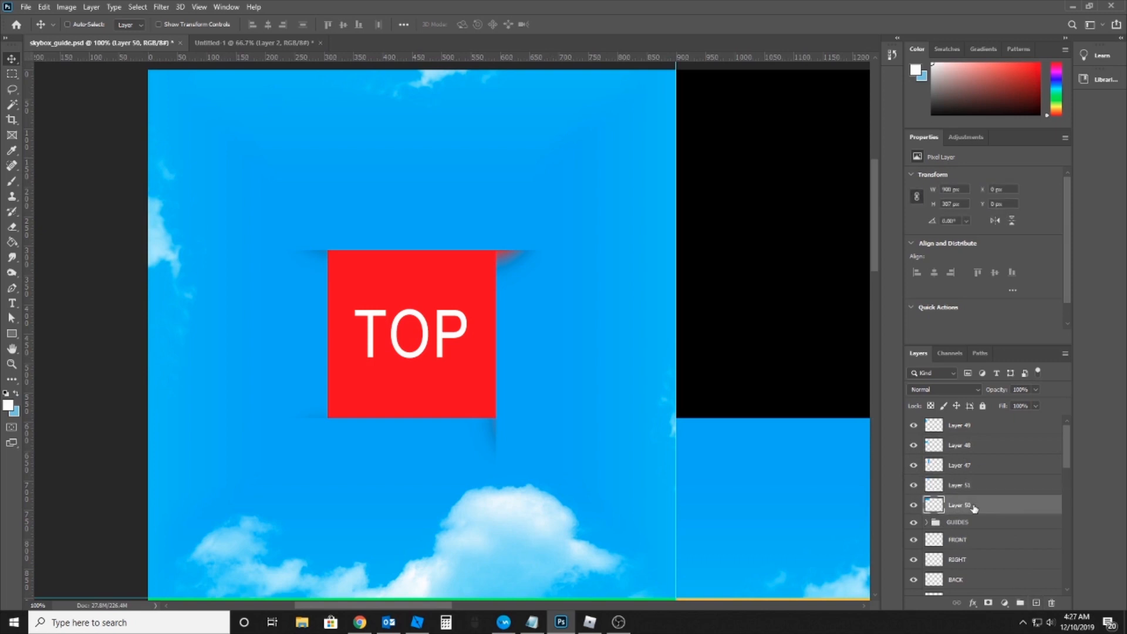
{"action": "left_click_drag", "start_coordinate": [972, 482], "coordinate": [952, 509]}
Select a rectangle about 641 × 721 px around the TOP square and sample the sky blue as the foreground colour
{"action": "left_click", "coordinate": [13, 75]}
{"action": "left_click_drag", "start_coordinate": [336, 237], "coordinate": [583, 555]}
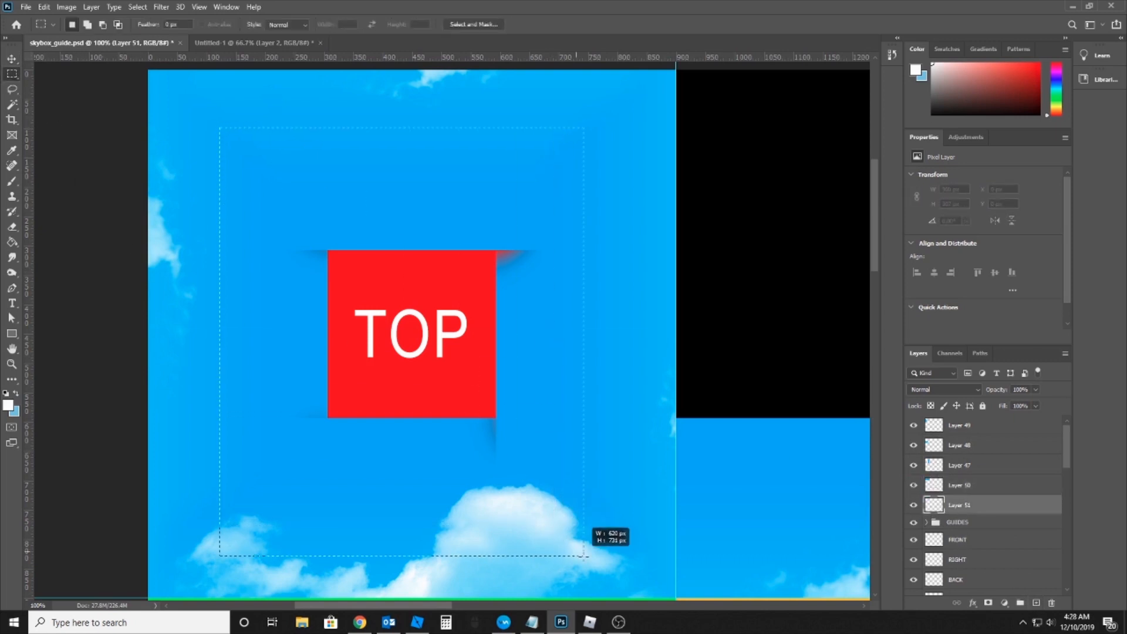
{"action": "left_click", "coordinate": [8, 404]}
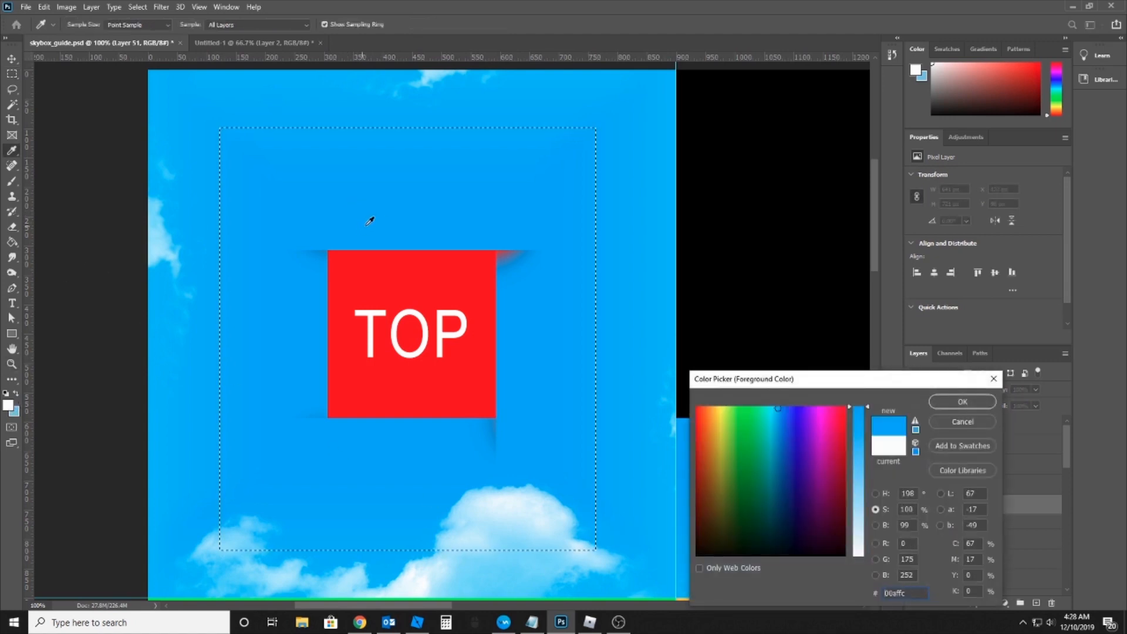
{"action": "left_click", "coordinate": [933, 404]}
Paint the selected centre of the Top face solid sky blue with a size 500 brush, and deselect
{"action": "key", "text": "b"}
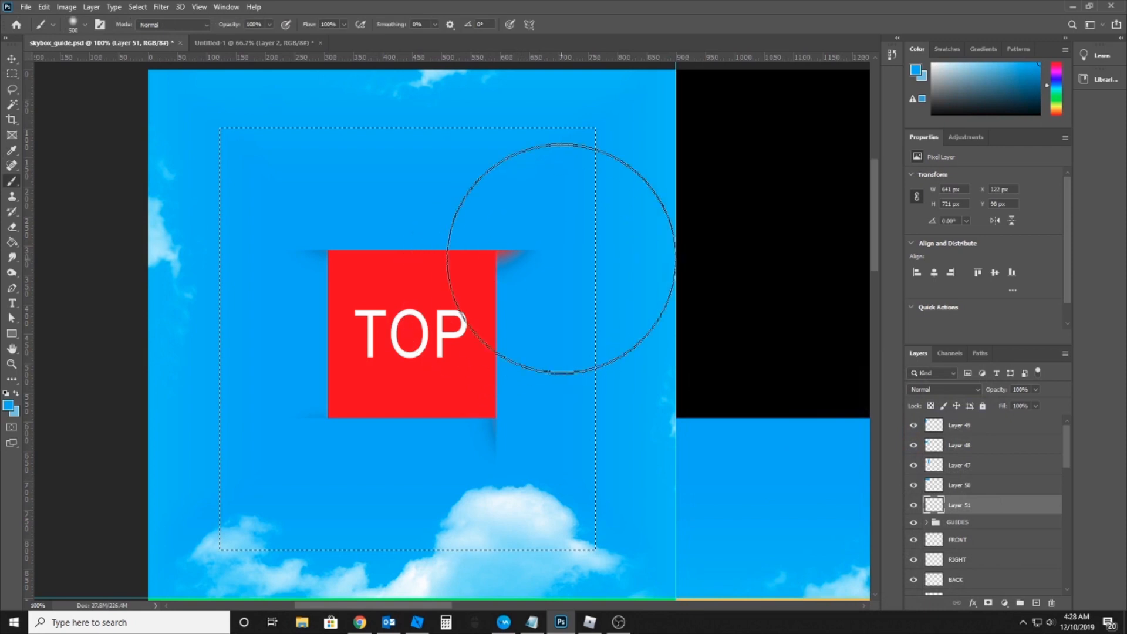
{"action": "left_click_drag", "start_coordinate": [548, 251], "coordinate": [629, 319]}
{"action": "key", "text": "ctrl+d"}
Examine the blended Top face and how its edges line up with the neighbouring side faces
{"action": "key", "text": "z"}
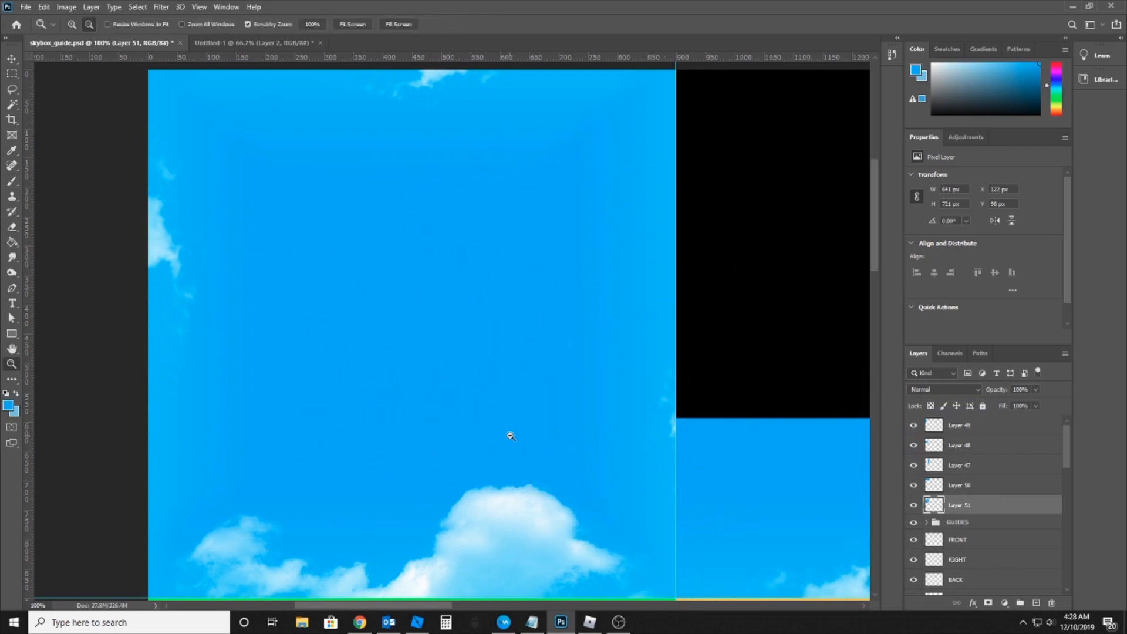
{"action": "left_click", "coordinate": [508, 435], "text": "alt"}
{"action": "left_click", "coordinate": [508, 434], "text": "alt"}
{"action": "left_click", "coordinate": [508, 434], "text": "alt"}
{"action": "left_click_drag", "start_coordinate": [549, 360], "coordinate": [392, 254]}
{"action": "left_click", "coordinate": [218, 217]}
{"action": "left_click", "coordinate": [221, 216]}
{"action": "left_click_drag", "start_coordinate": [249, 208], "coordinate": [351, 353]}
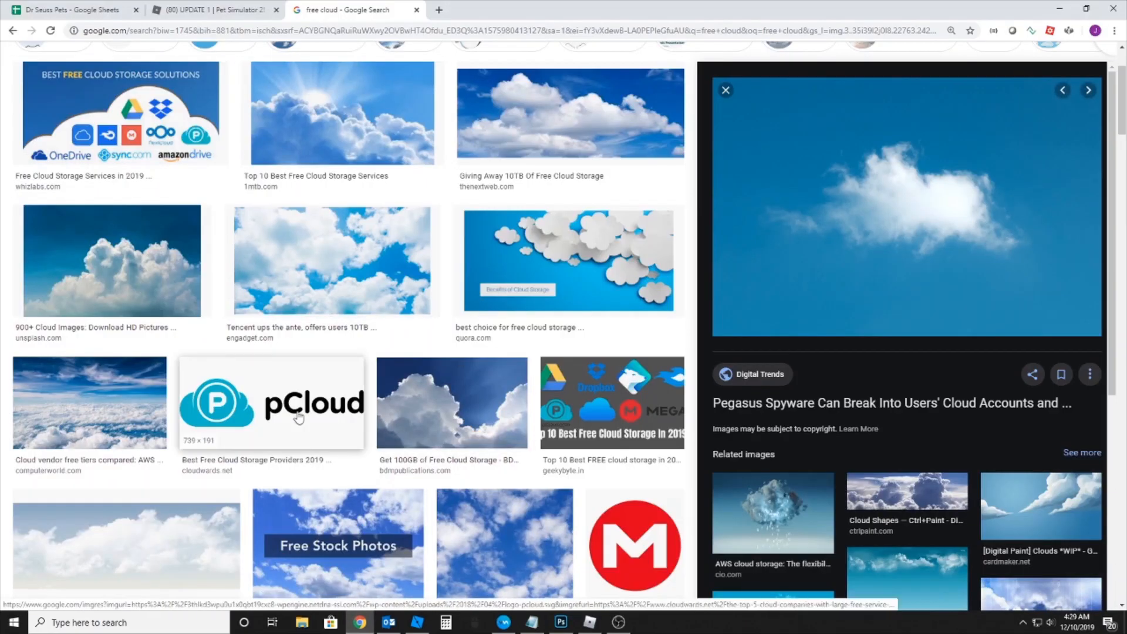
In Chrome's "free cloud" image results, open the WallpaperSafari Free Cloud Wallpaper preview and copy the image
{"action": "scroll", "coordinate": [297, 415], "scroll_direction": "up", "scroll_amount": 3}
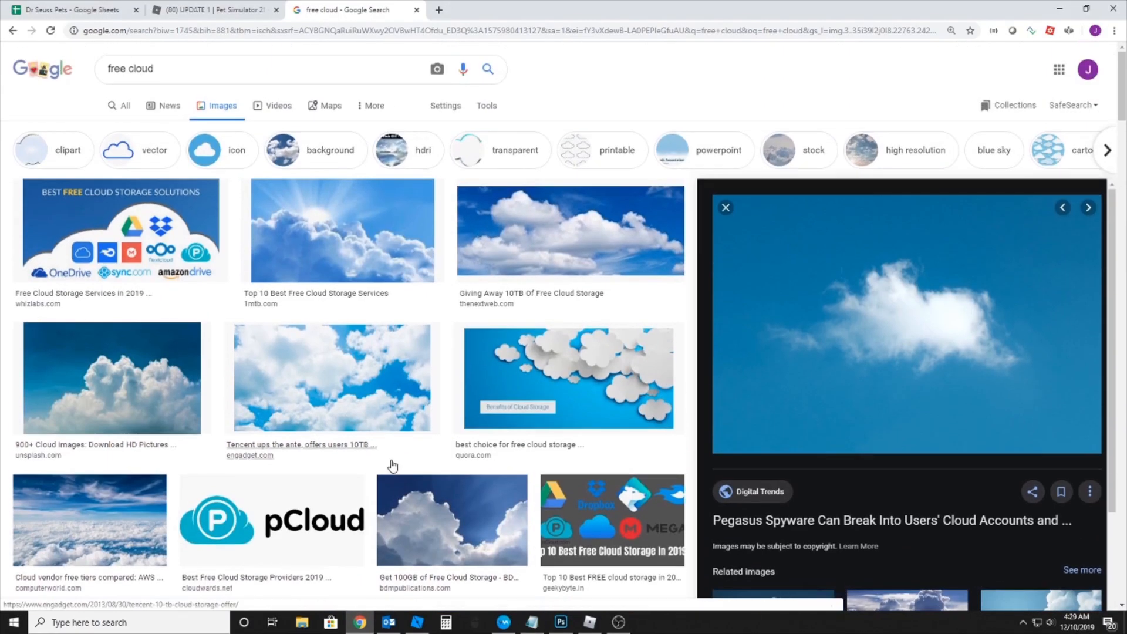
{"action": "scroll", "coordinate": [390, 460], "scroll_direction": "down", "scroll_amount": 7}
{"action": "left_click", "coordinate": [504, 258]}
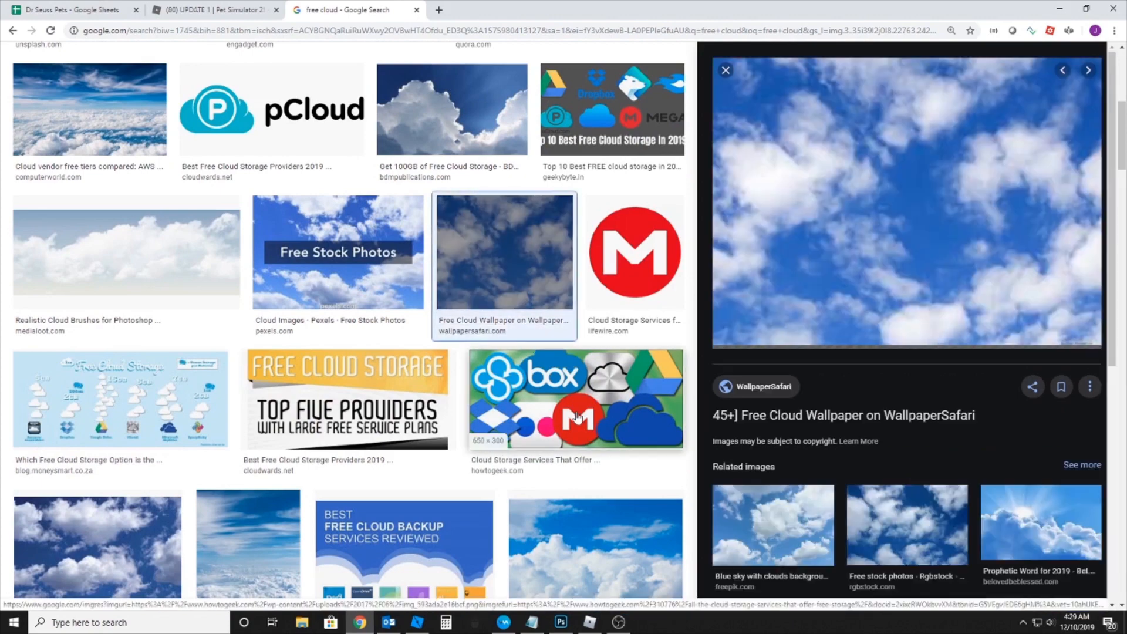
{"action": "right_click", "coordinate": [877, 176]}
{"action": "left_click", "coordinate": [911, 293]}
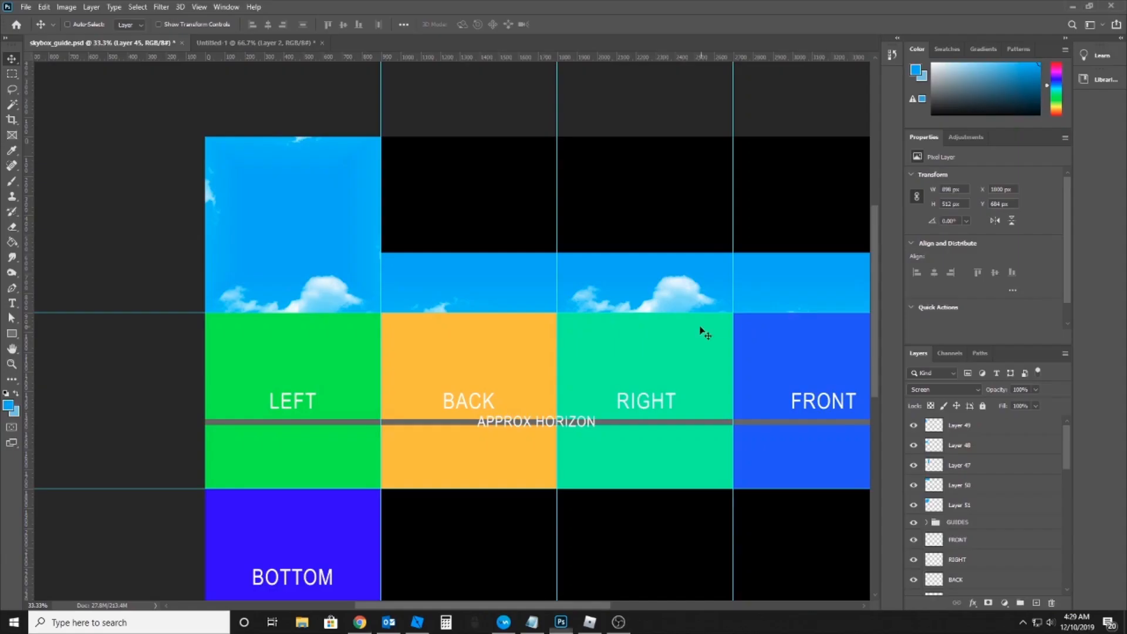
Paste the copied cloud image into the skybox guide and scale it to about 875 × 652 px over the Top face
{"action": "key", "text": "ctrl+v"}
{"action": "left_click_drag", "start_coordinate": [561, 381], "coordinate": [338, 259]}
{"action": "left_click_drag", "start_coordinate": [995, 586], "coordinate": [1010, 417]}
{"action": "left_click_drag", "start_coordinate": [469, 289], "coordinate": [447, 282]}
{"action": "key", "text": "ctrl+t"}
{"action": "left_click_drag", "start_coordinate": [304, 203], "coordinate": [395, 131]}
{"action": "left_click_drag", "start_coordinate": [346, 176], "coordinate": [318, 209]}
{"action": "left_click_drag", "start_coordinate": [367, 170], "coordinate": [291, 249]}
{"action": "key", "text": "Return"}
Darken the pasted cloud image with Levels, raising the black input to about 63 with the midtone at about 0.81
{"action": "key", "text": "z"}
{"action": "left_click", "coordinate": [245, 195]}
{"action": "left_click", "coordinate": [245, 195]}
{"action": "left_click", "coordinate": [67, 7]}
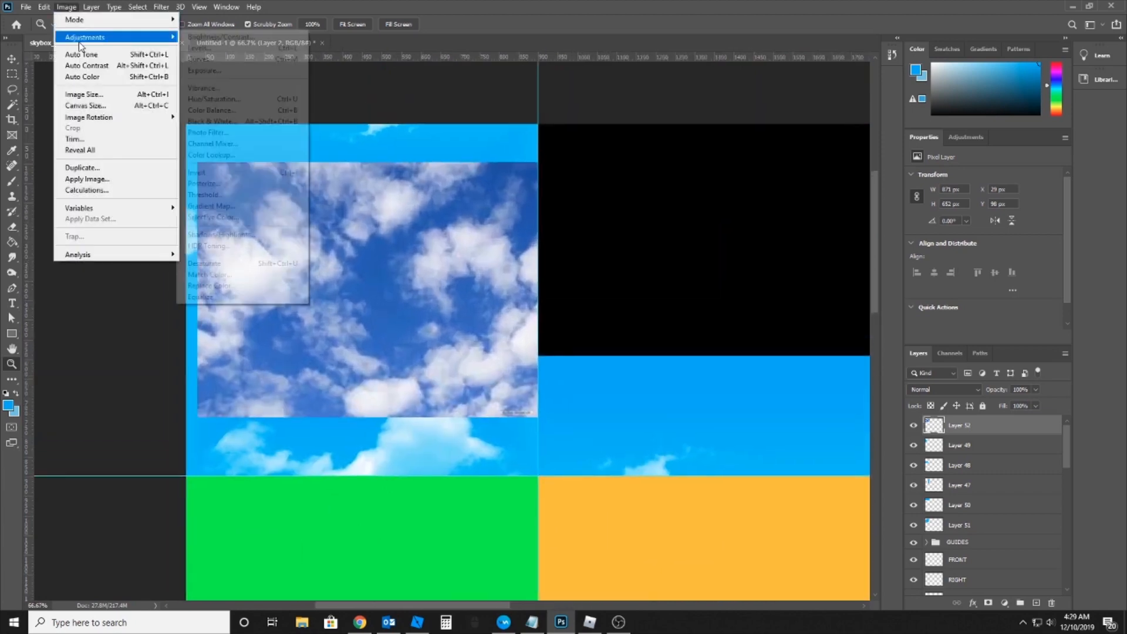
{"action": "mouse_move", "coordinate": [153, 8]}
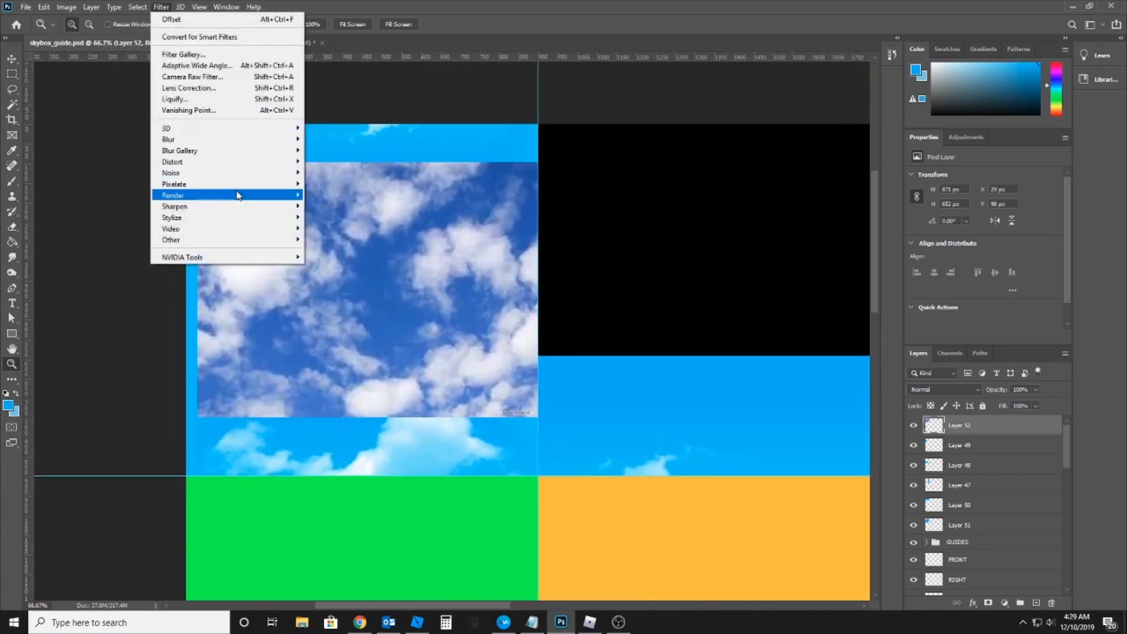
{"action": "mouse_move", "coordinate": [248, 207]}
{"action": "left_click", "coordinate": [317, 215]}
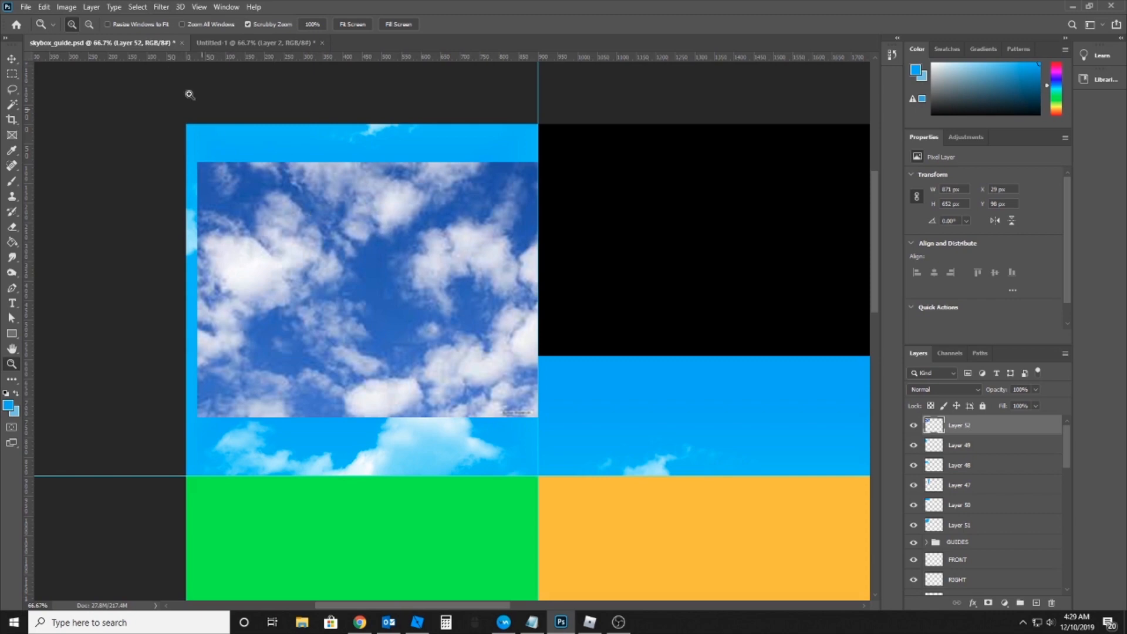
{"action": "left_click", "coordinate": [161, 7]}
{"action": "mouse_move", "coordinate": [66, 9]}
{"action": "mouse_move", "coordinate": [88, 37]}
{"action": "left_click", "coordinate": [203, 48]}
{"action": "left_click_drag", "start_coordinate": [553, 238], "coordinate": [648, 242]}
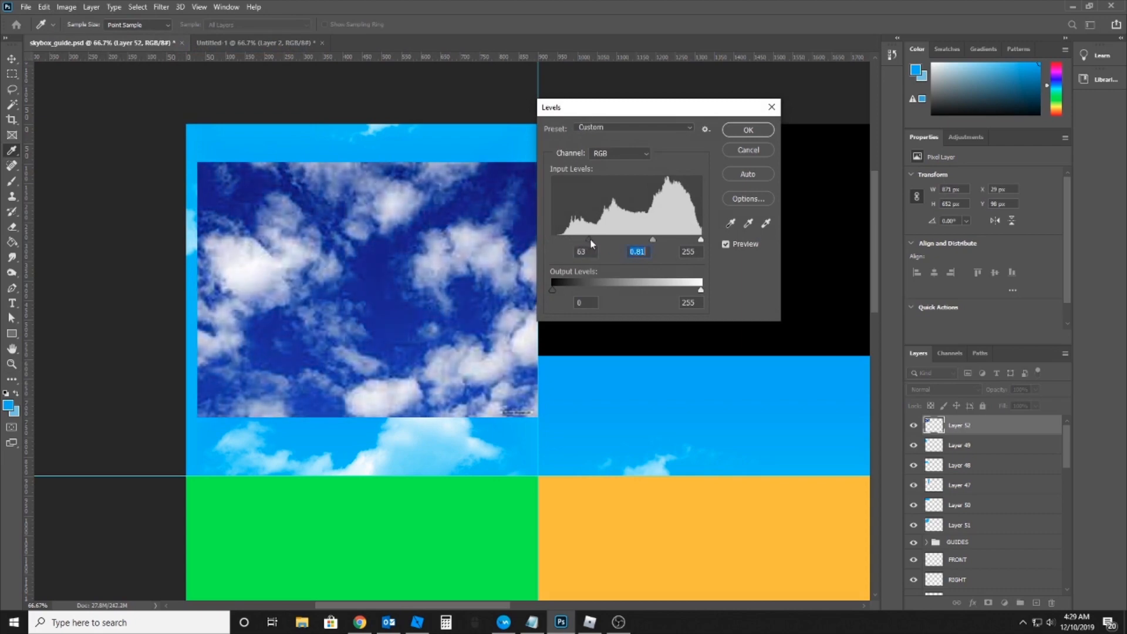
{"action": "mouse_move", "coordinate": [702, 239]}
{"action": "left_mouse_down"}
{"action": "mouse_move", "coordinate": [688, 242]}
{"action": "mouse_move", "coordinate": [705, 243]}
{"action": "left_mouse_up"}
{"action": "left_click_drag", "start_coordinate": [589, 240], "coordinate": [593, 240]}
{"action": "left_click", "coordinate": [748, 130]}
Desaturate the pasted cloud image to greyscale
{"action": "key", "text": "z"}
{"action": "left_click", "coordinate": [67, 7]}
{"action": "mouse_move", "coordinate": [85, 37]}
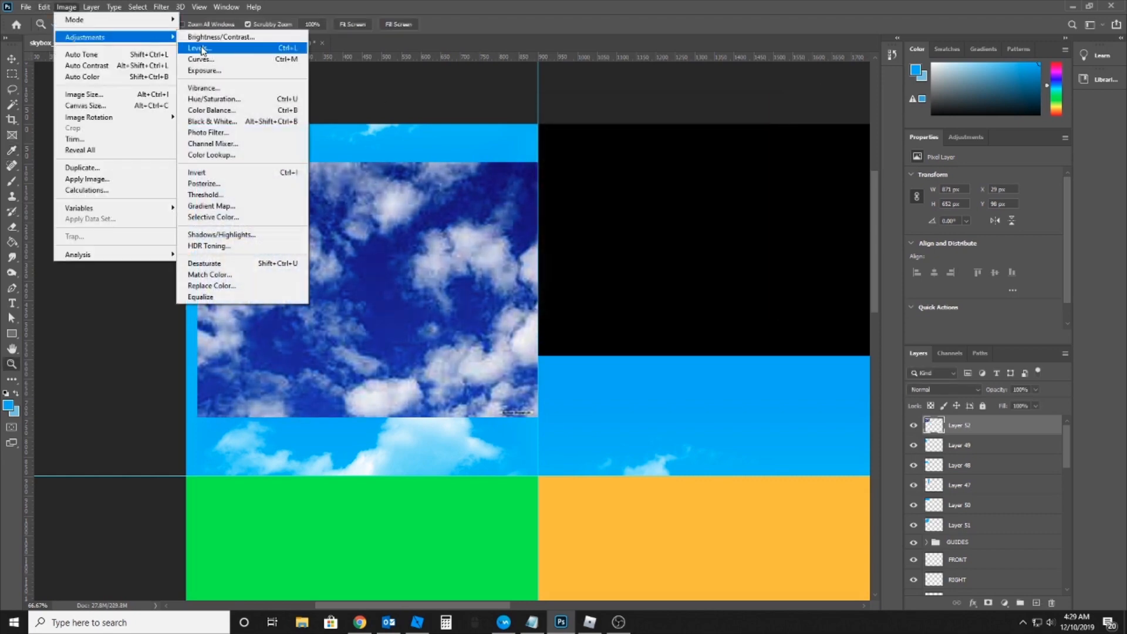
{"action": "left_click", "coordinate": [223, 263]}
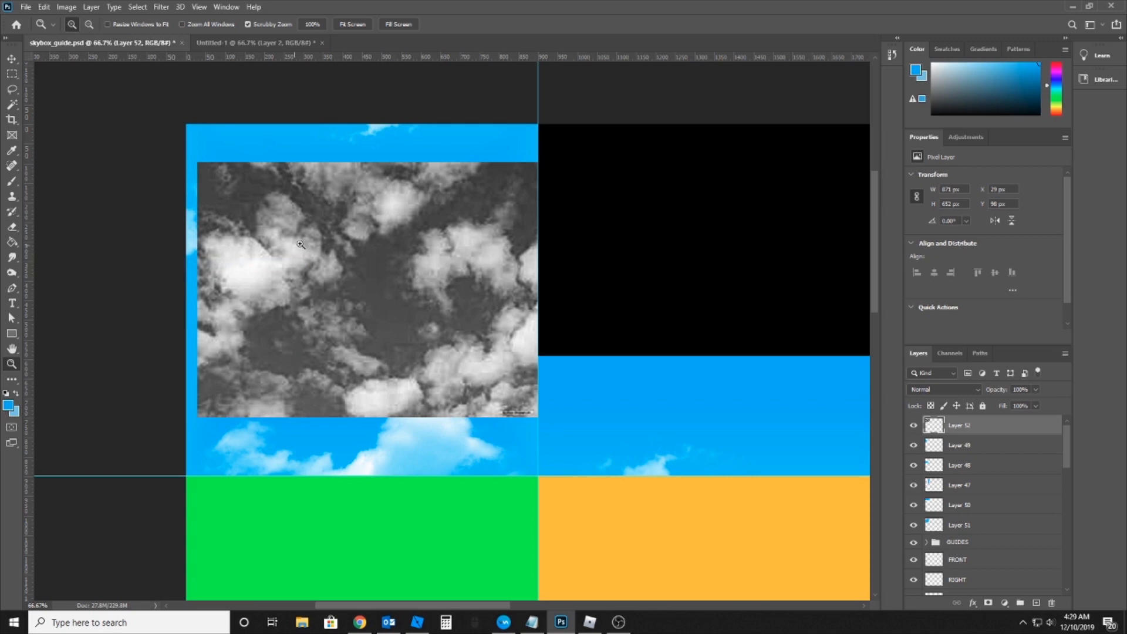
Use Levels to darken the greyscale sky to black around the clouds, and set the layer's blend mode to Screen
{"action": "left_click", "coordinate": [66, 7]}
{"action": "mouse_move", "coordinate": [85, 37]}
{"action": "left_click", "coordinate": [200, 50]}
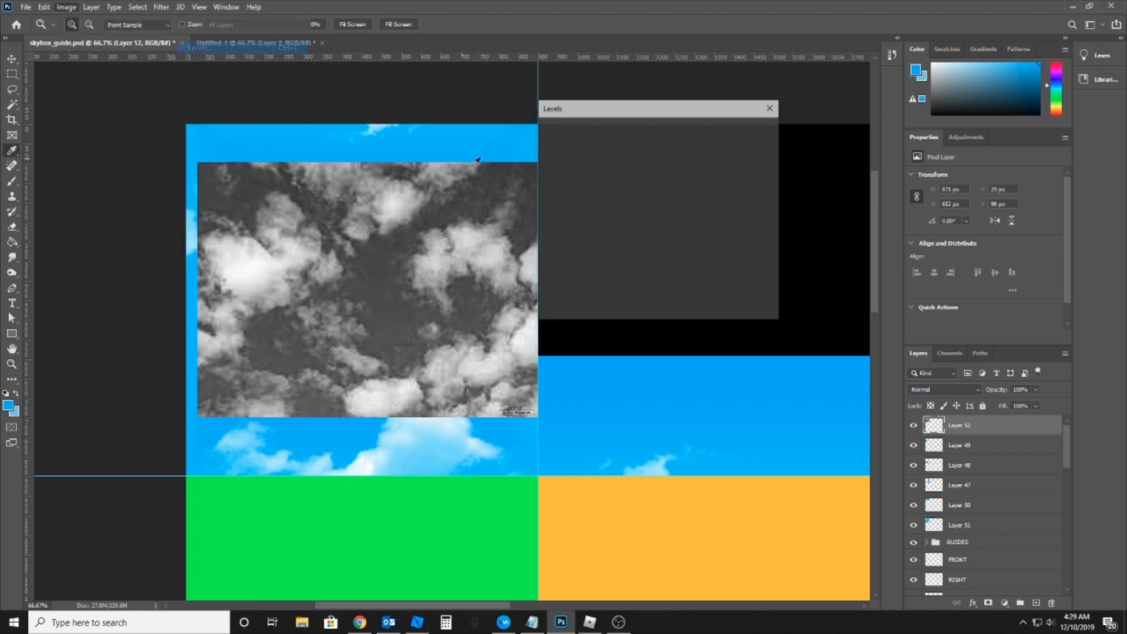
{"action": "left_click_drag", "start_coordinate": [562, 239], "coordinate": [610, 243]}
{"action": "left_click", "coordinate": [748, 130]}
{"action": "key", "text": "z"}
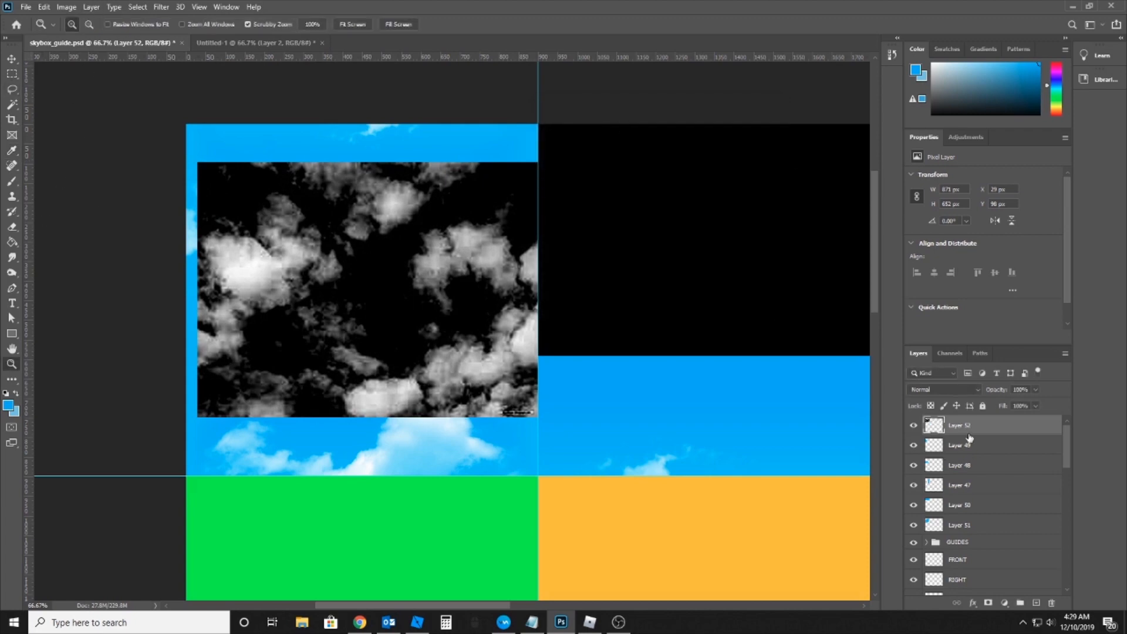
{"action": "left_click", "coordinate": [962, 389]}
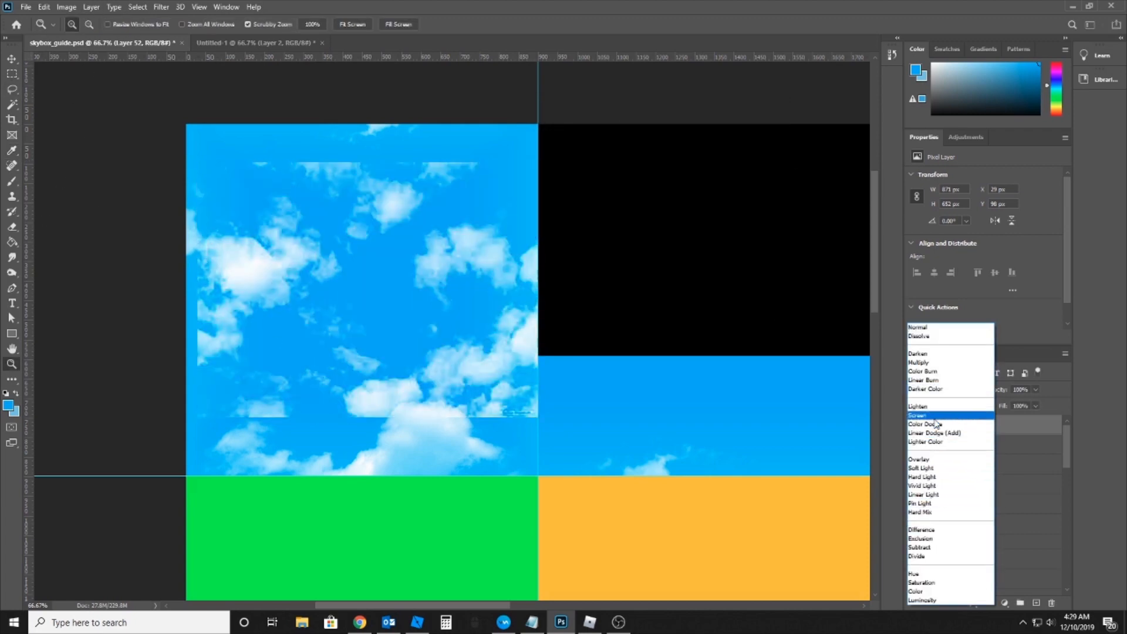
{"action": "left_click", "coordinate": [934, 417]}
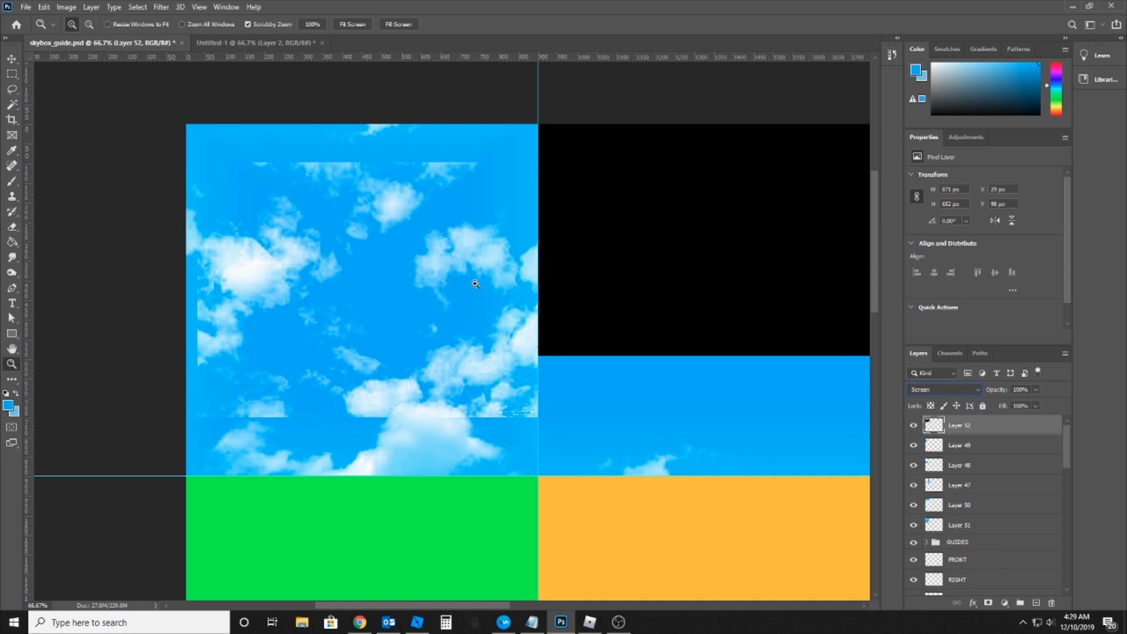
Erase the hard rectangular edges and cut-off clouds around the border of the cloud layer with a size 125 eraser
{"action": "left_click", "coordinate": [12, 226]}
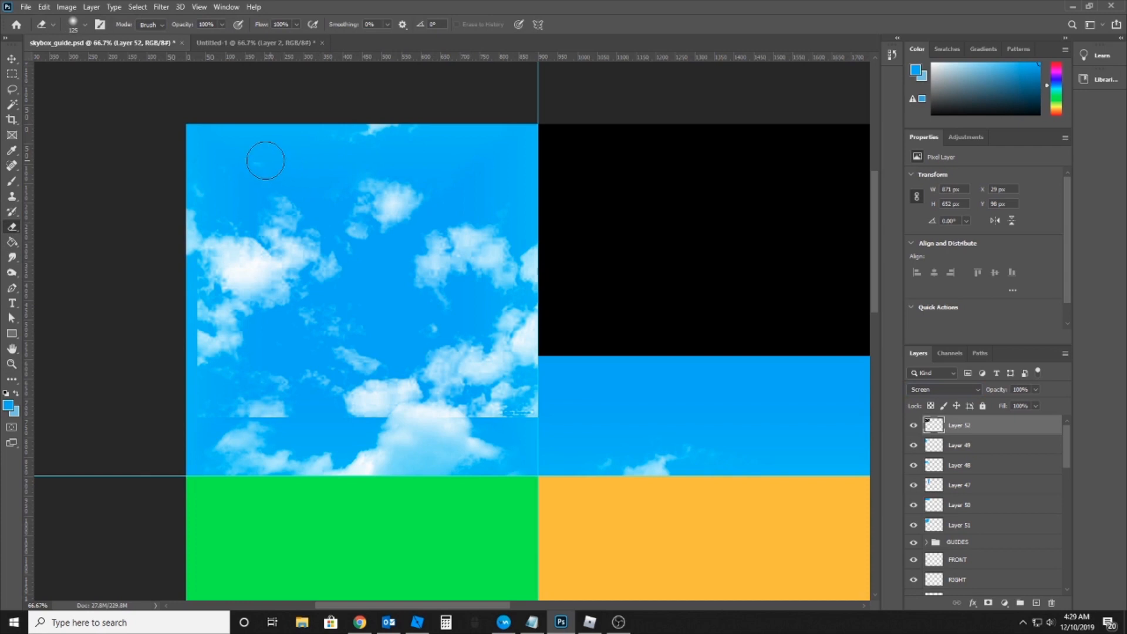
{"action": "left_click_drag", "start_coordinate": [187, 315], "coordinate": [229, 364]}
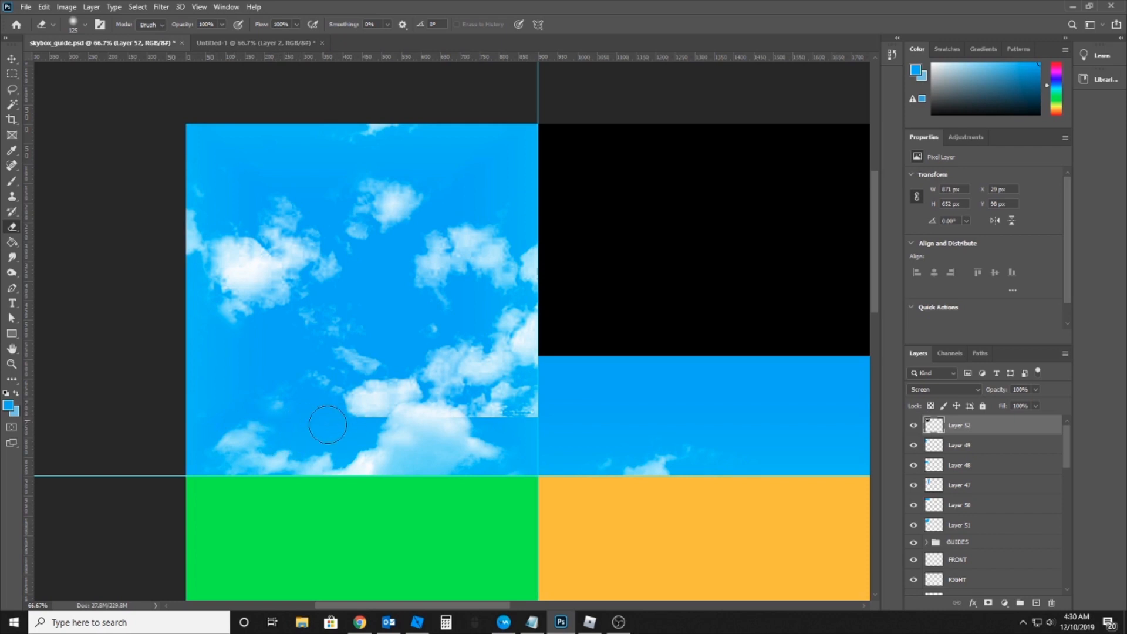
{"action": "mouse_move", "coordinate": [411, 429]}
{"action": "left_mouse_down"}
{"action": "mouse_move", "coordinate": [544, 421]}
{"action": "mouse_move", "coordinate": [539, 403]}
{"action": "mouse_move", "coordinate": [564, 389]}
{"action": "mouse_move", "coordinate": [530, 361]}
{"action": "mouse_move", "coordinate": [534, 342]}
{"action": "mouse_move", "coordinate": [562, 333]}
{"action": "mouse_move", "coordinate": [544, 237]}
{"action": "left_mouse_up"}
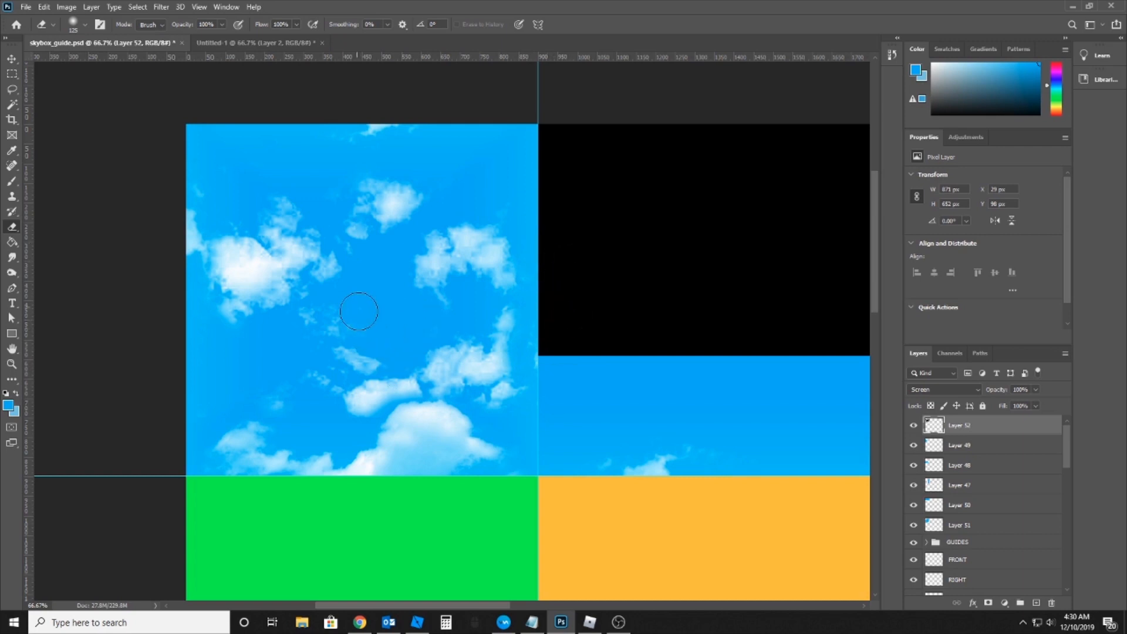
{"action": "left_click_drag", "start_coordinate": [418, 390], "coordinate": [445, 422]}
Rotate the cloud layer counterclockwise and reposition it so its clouds spread across the Top face
{"action": "key", "text": "v"}
{"action": "left_click_drag", "start_coordinate": [482, 375], "coordinate": [473, 406]}
{"action": "key", "text": "ctrl+z"}
{"action": "key", "text": "ctrl+t"}
{"action": "left_click_drag", "start_coordinate": [580, 156], "coordinate": [398, 188]}
{"action": "left_click_drag", "start_coordinate": [498, 271], "coordinate": [493, 264]}
{"action": "key", "text": "Return"}
Lasso a wisp about 160 × 142 px above the large left cloud, paste a copy, and rotate it about 58° onto the right-hand cloud
{"action": "key", "text": "e"}
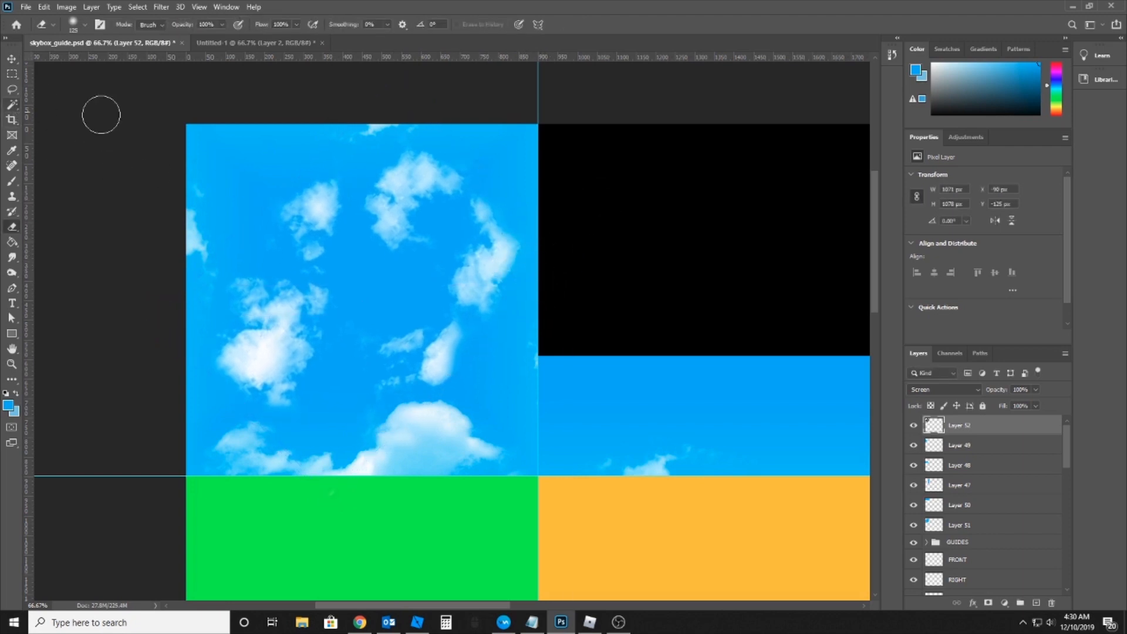
{"action": "scroll", "coordinate": [492, 273], "scroll_direction": "up", "scroll_amount": 3}
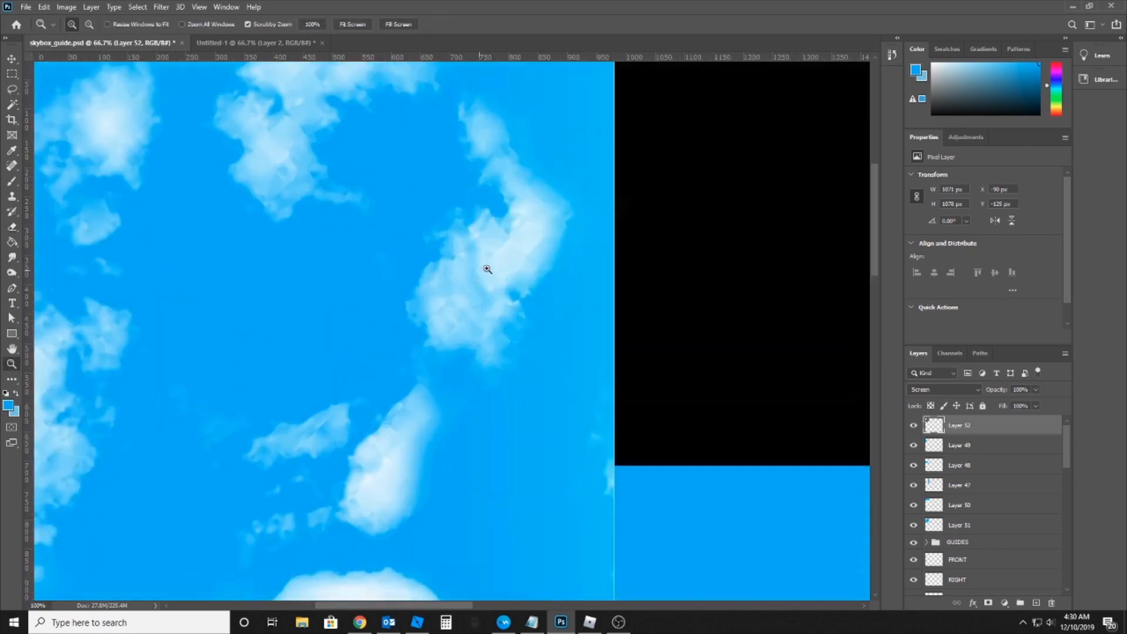
{"action": "key", "text": "l"}
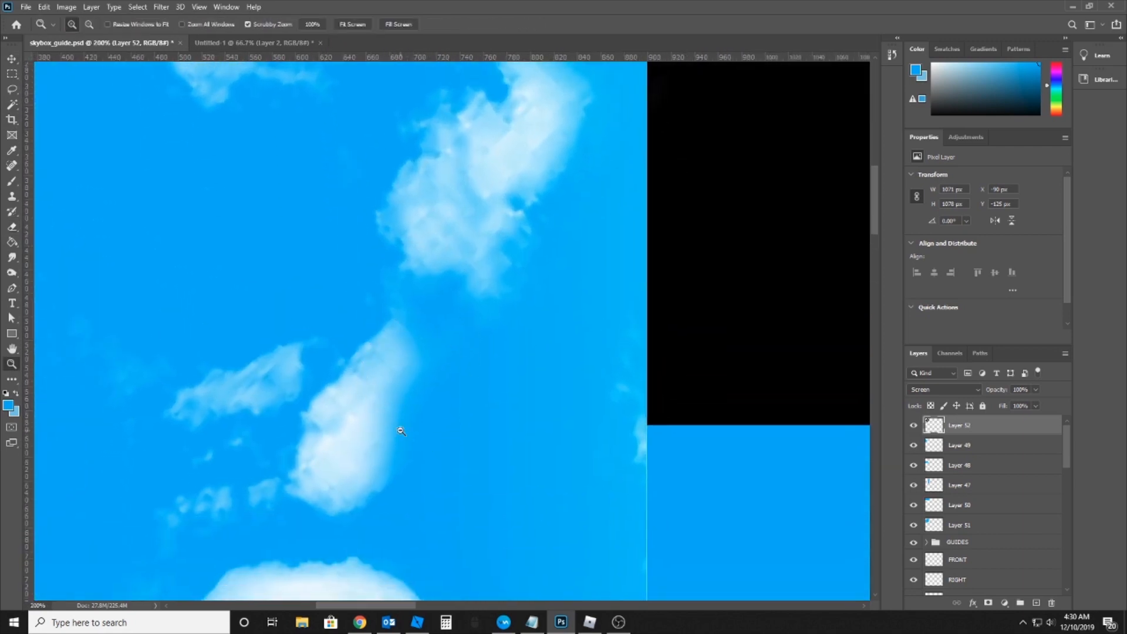
{"action": "scroll", "coordinate": [398, 404], "scroll_direction": "down", "scroll_amount": 3}
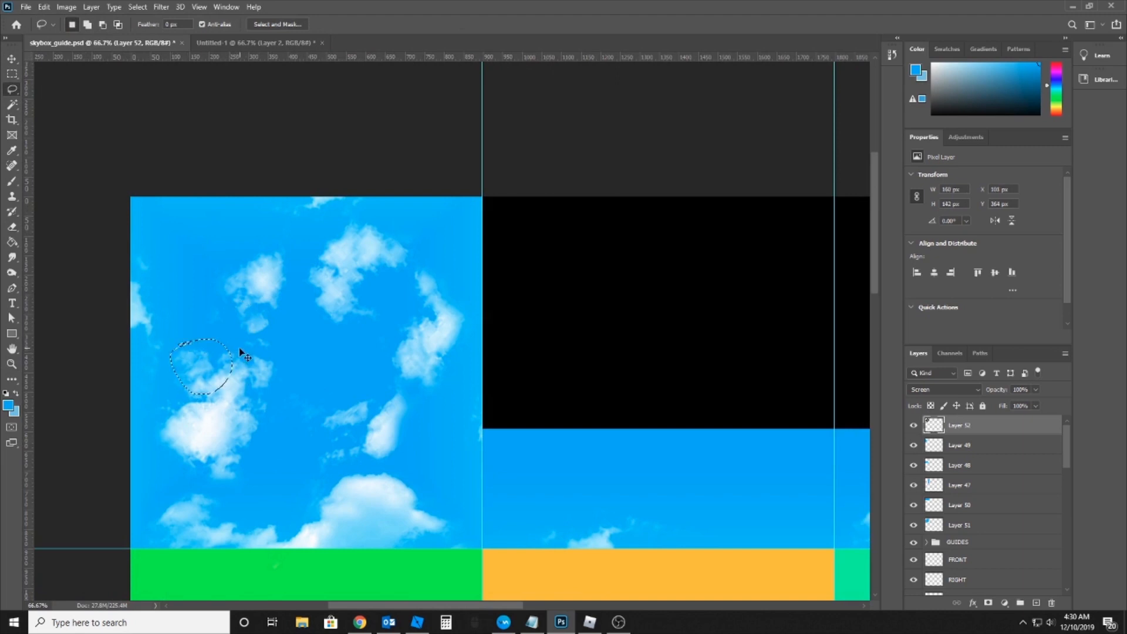
{"action": "key", "text": "ctrl+v"}
{"action": "key", "text": "v"}
{"action": "left_click_drag", "start_coordinate": [215, 386], "coordinate": [433, 320]}
{"action": "key", "text": "ctrl+t"}
{"action": "left_click_drag", "start_coordinate": [498, 267], "coordinate": [452, 298]}
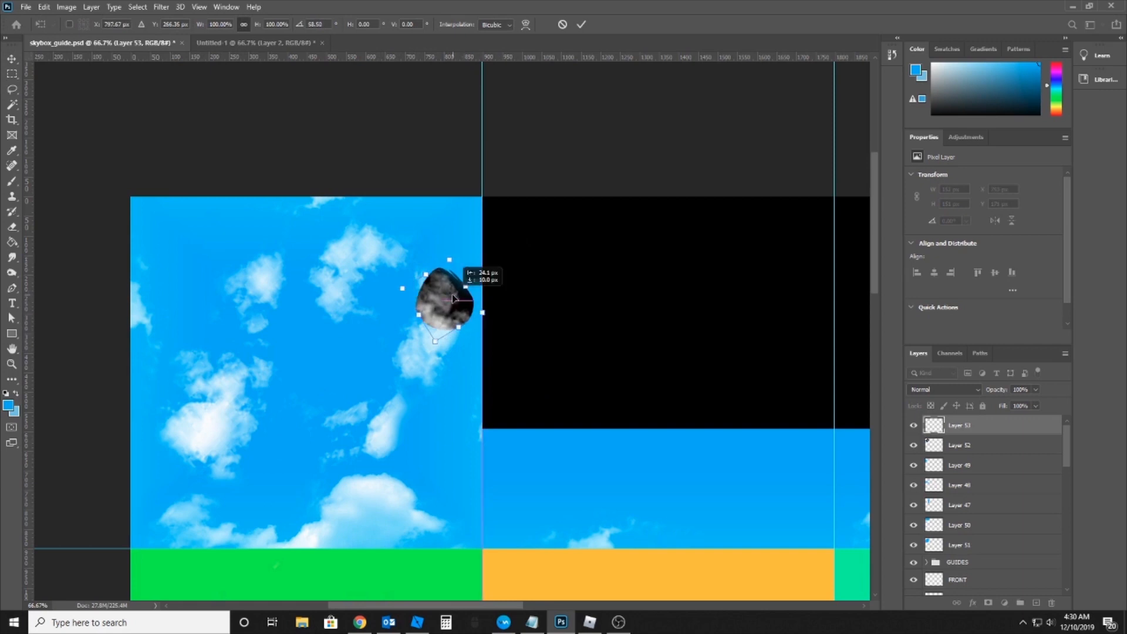
{"action": "key", "text": "Return"}
Set the pasted cloud piece's blend mode to Screen and erase its hard edges over the right-hand cloud
{"action": "left_click", "coordinate": [944, 389]}
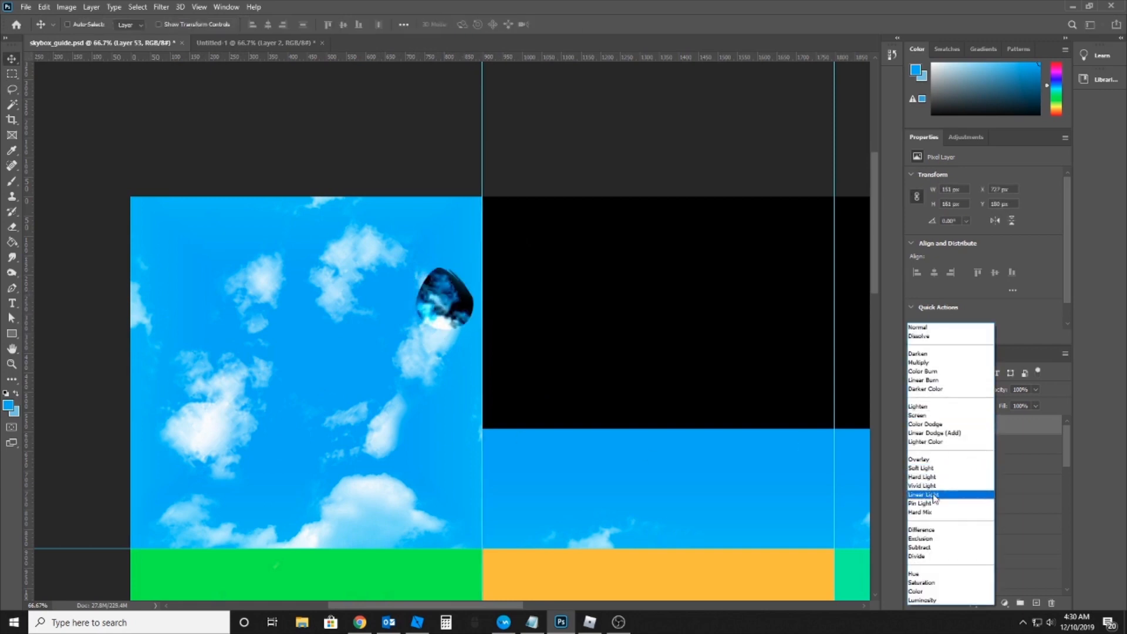
{"action": "left_click", "coordinate": [925, 415]}
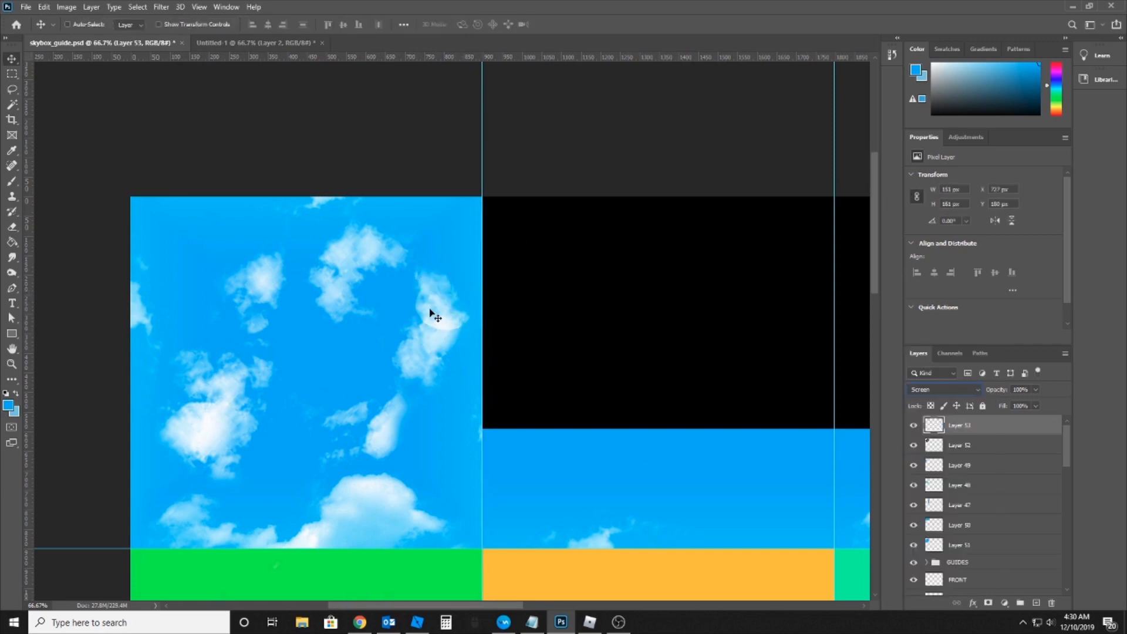
{"action": "key", "text": "e"}
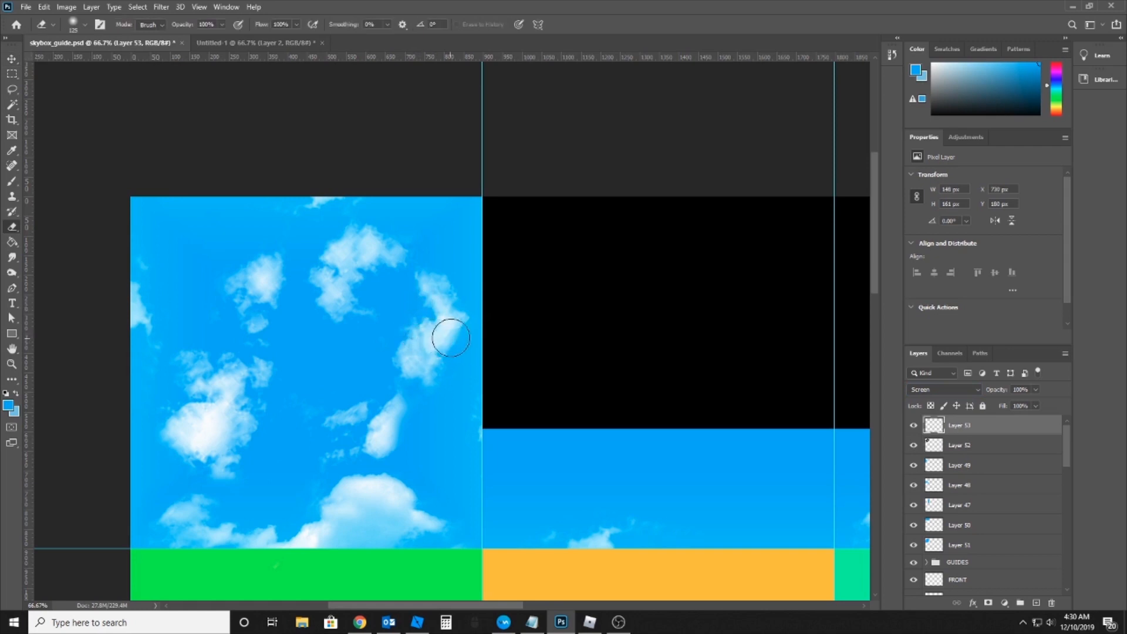
{"action": "key", "text": "v"}
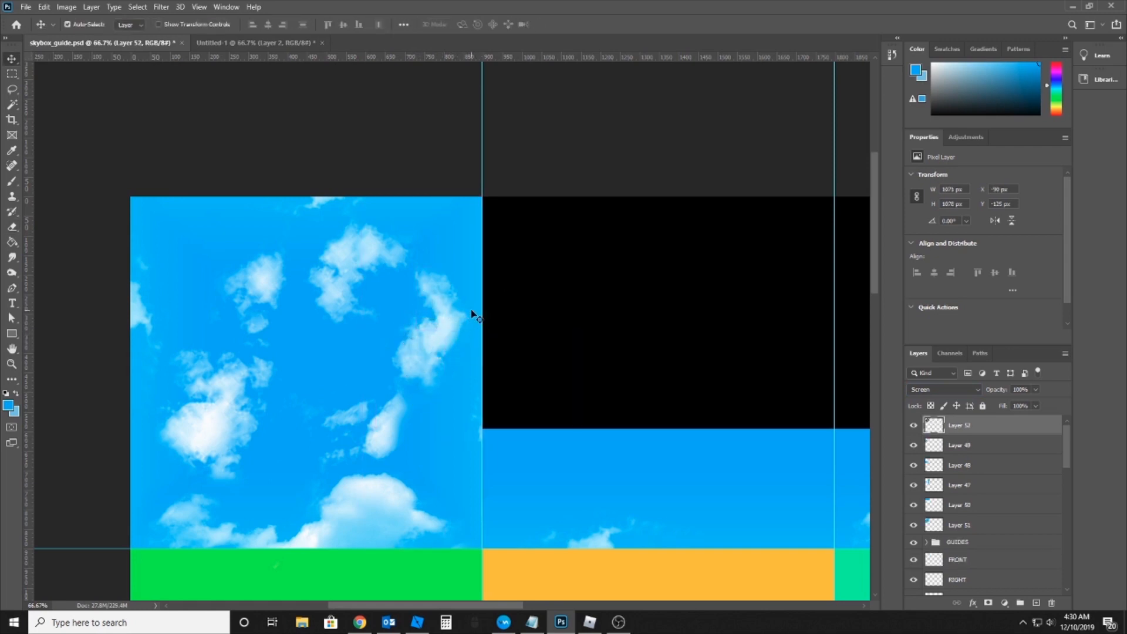
Duplicate the cloud piece, and rotate and move the copy to fill out the right-hand cloud's outer edge
{"action": "key", "text": "ctrl+j"}
{"action": "key", "text": "ctrl+t"}
{"action": "mouse_move", "coordinate": [509, 272]}
{"action": "left_mouse_down"}
{"action": "mouse_move", "coordinate": [493, 373]}
{"action": "mouse_move", "coordinate": [447, 340]}
{"action": "mouse_move", "coordinate": [451, 284]}
{"action": "left_mouse_up"}
{"action": "key", "text": "Return"}
{"action": "key", "text": "e"}
{"action": "key", "text": "ctrl+e"}
{"action": "key", "text": "v"}
{"action": "key", "text": "ctrl+z"}
Place a copy of the cloud piece over the small lower-right cloud, erase its excess, and merge it into Layer 53
{"action": "mouse_move", "coordinate": [462, 322]}
{"action": "left_mouse_down"}
{"action": "mouse_move", "coordinate": [431, 410]}
{"action": "mouse_move", "coordinate": [419, 414]}
{"action": "mouse_move", "coordinate": [417, 396]}
{"action": "mouse_move", "coordinate": [426, 426]}
{"action": "mouse_move", "coordinate": [411, 414]}
{"action": "left_mouse_up"}
{"action": "key", "text": "e"}
{"action": "key", "text": "v"}
{"action": "key", "text": "e"}
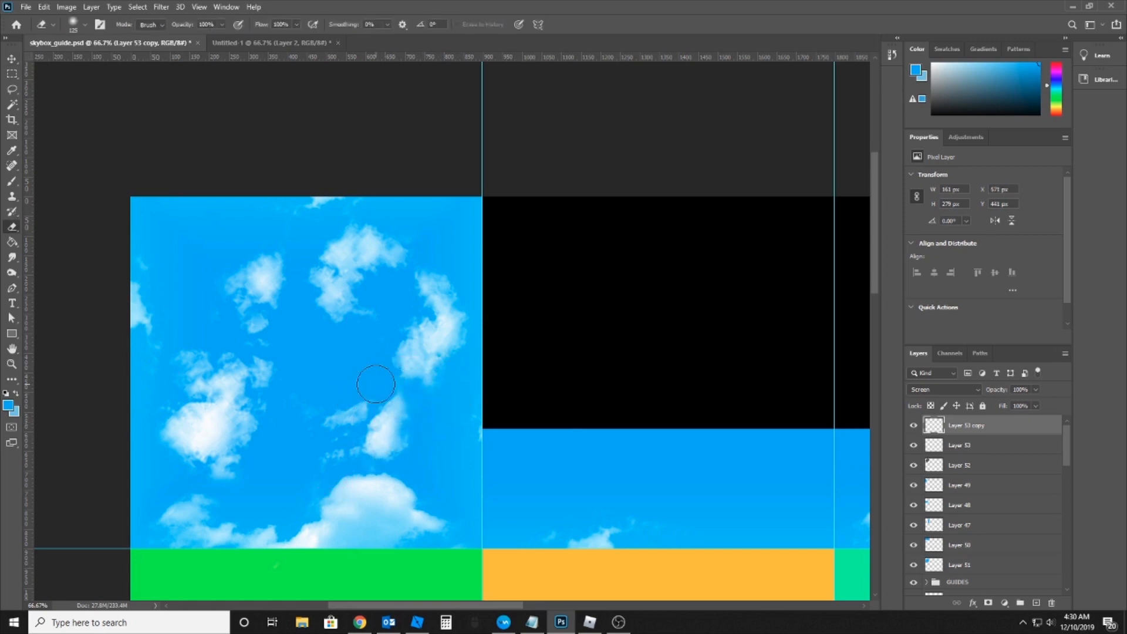
{"action": "key", "text": "Delete"}
{"action": "key", "text": "v"}
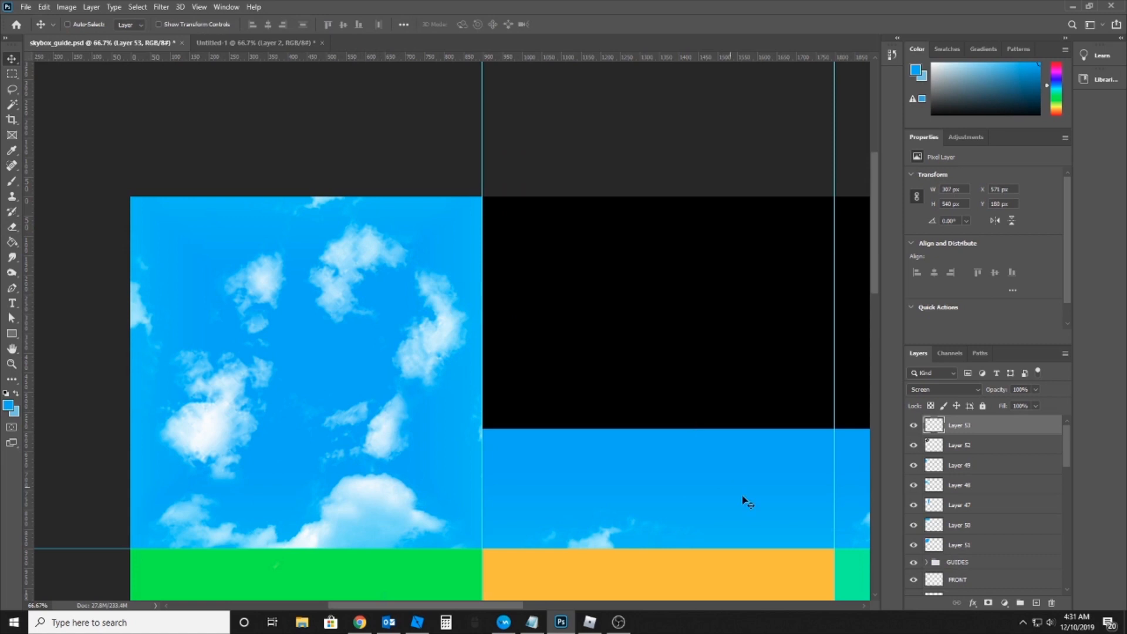
Select Layer 53 through Layer 51 and save the skybox guide document
{"action": "left_click", "coordinate": [962, 542], "text": "shift"}
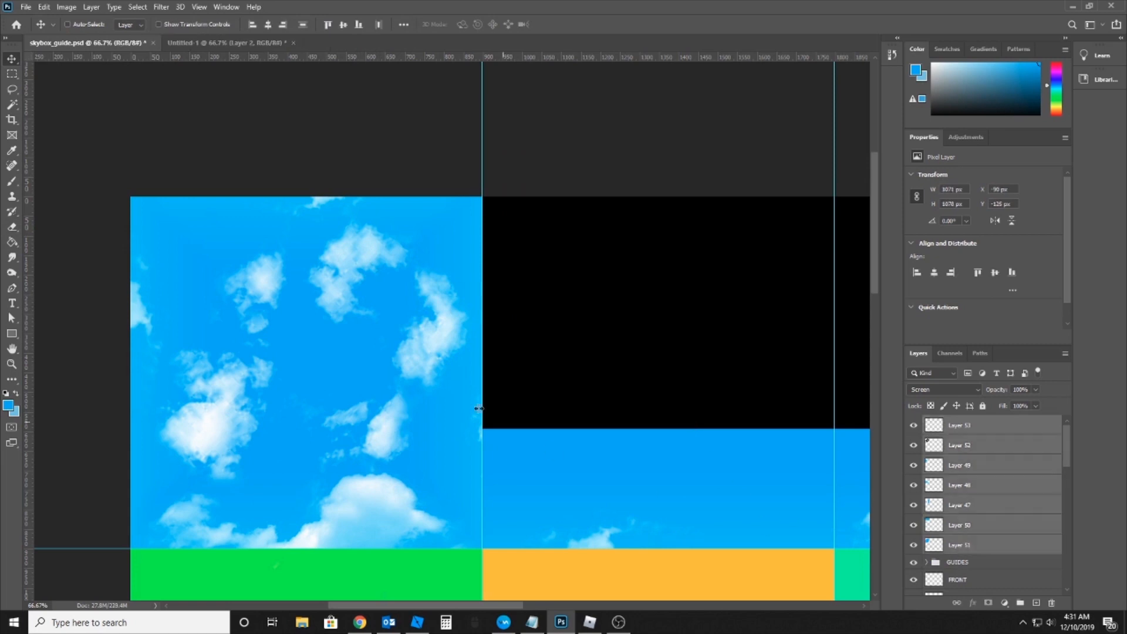
{"action": "key", "text": "z"}
{"action": "left_click", "coordinate": [486, 302], "text": "alt"}
{"action": "left_click", "coordinate": [486, 302], "text": "alt"}
{"action": "left_click", "coordinate": [486, 302], "text": "alt"}
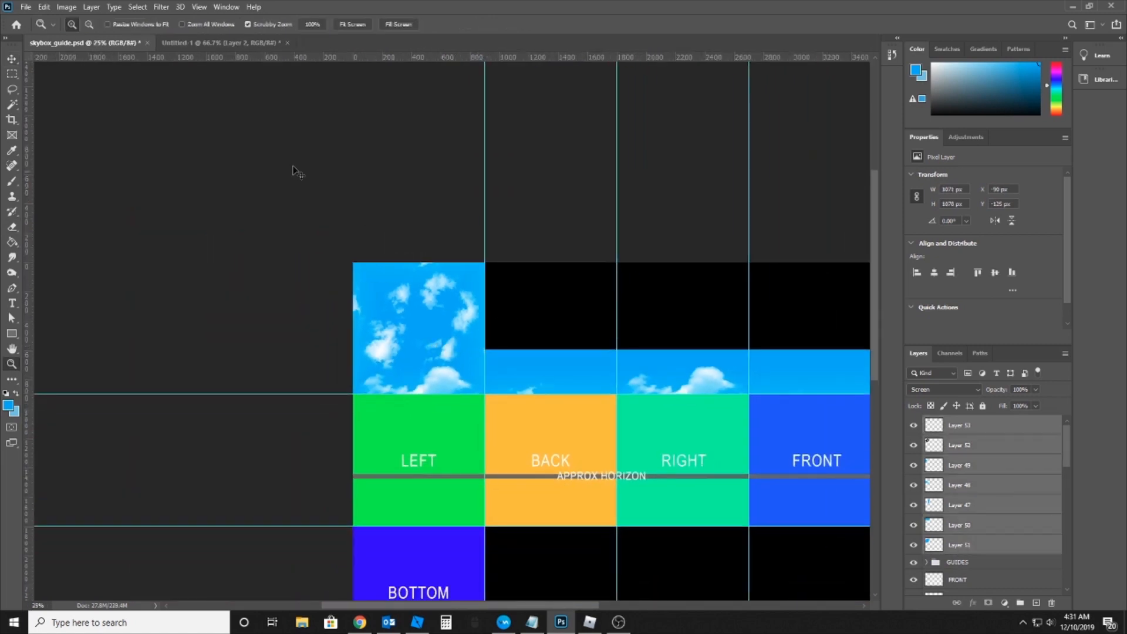
{"action": "key", "text": "v"}
{"action": "left_click_drag", "start_coordinate": [658, 302], "coordinate": [499, 215]}
{"action": "left_click_drag", "start_coordinate": [230, 202], "coordinate": [259, 225]}
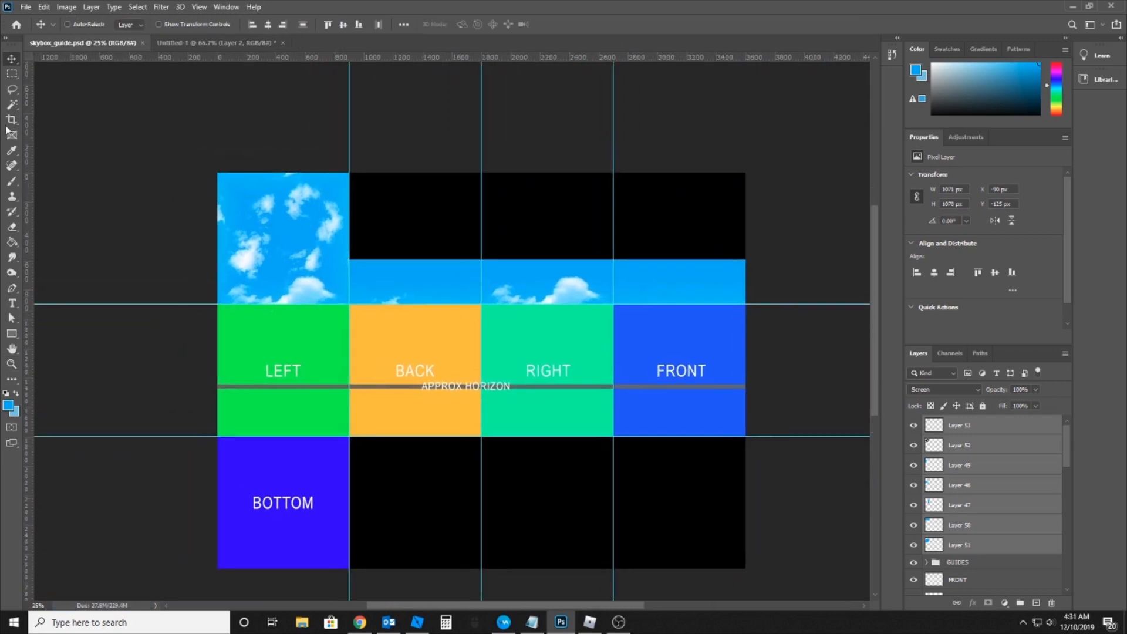
Select the Top face square with a rectangular marquee and copy it merged
{"action": "left_click", "coordinate": [13, 73]}
{"action": "left_click_drag", "start_coordinate": [218, 173], "coordinate": [349, 303]}
{"action": "left_click", "coordinate": [44, 6]}
{"action": "left_click", "coordinate": [59, 100]}
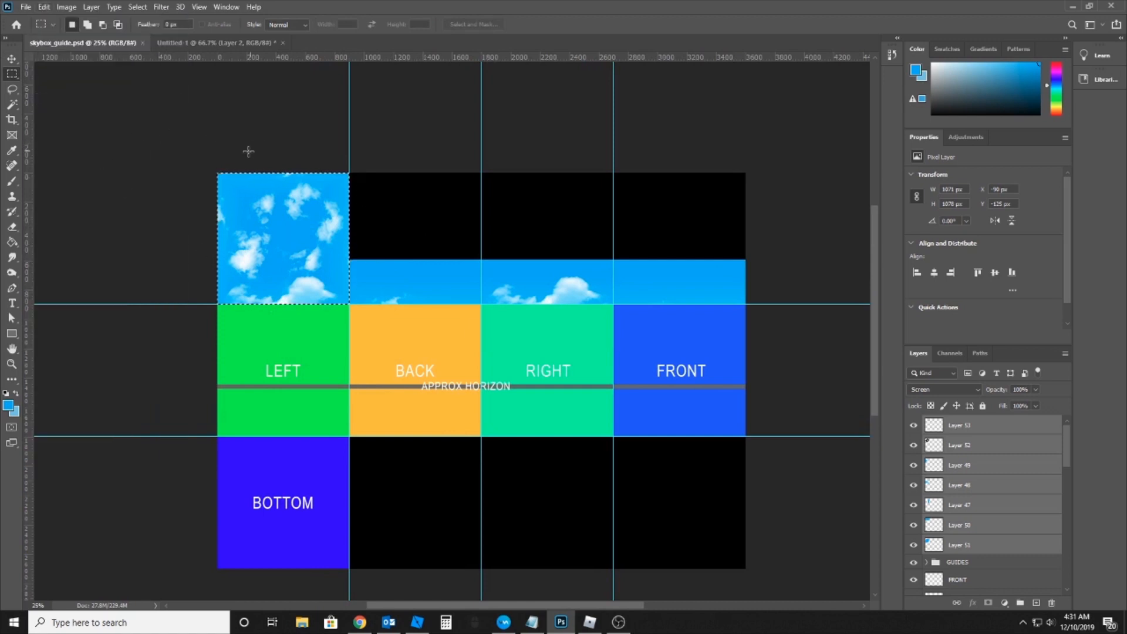
{"action": "left_click_drag", "start_coordinate": [218, 173], "coordinate": [346, 300]}
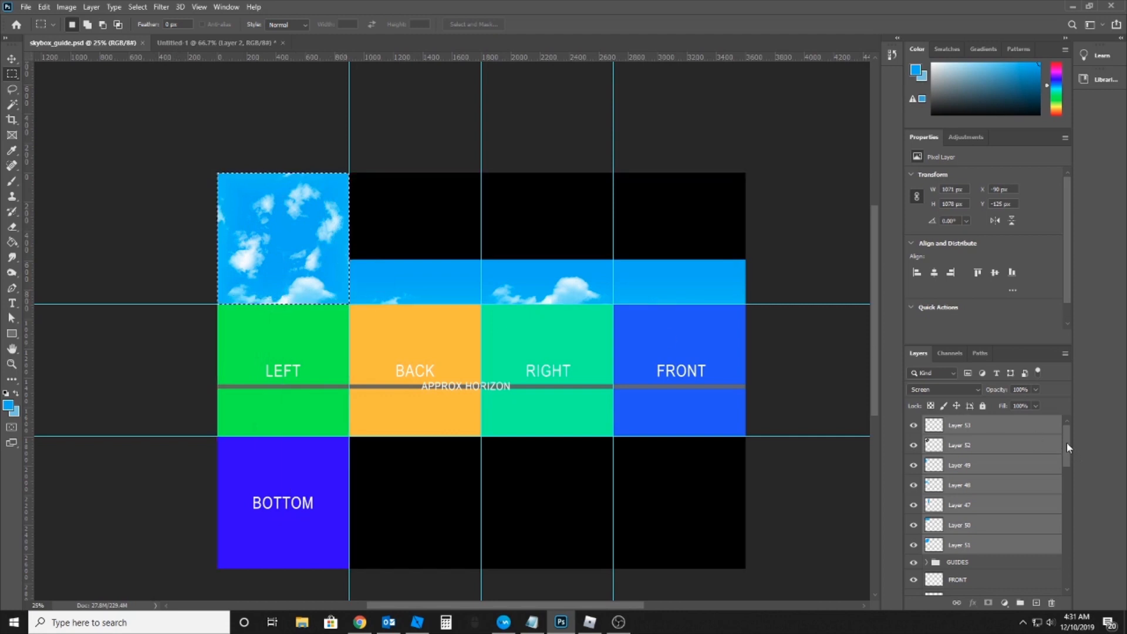
{"action": "left_click", "coordinate": [914, 565]}
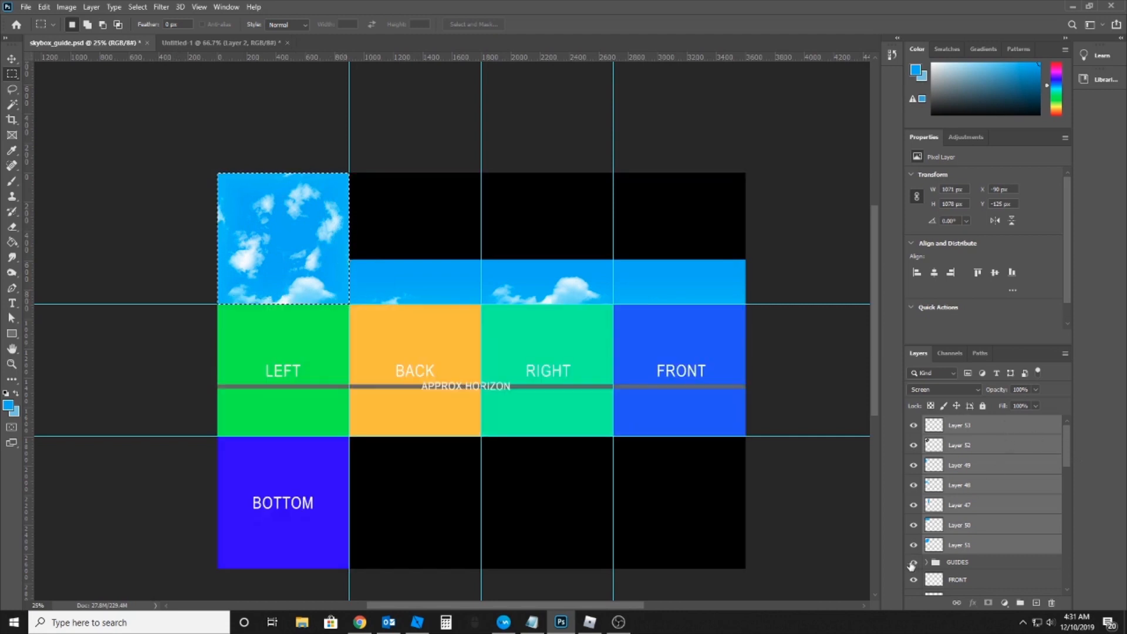
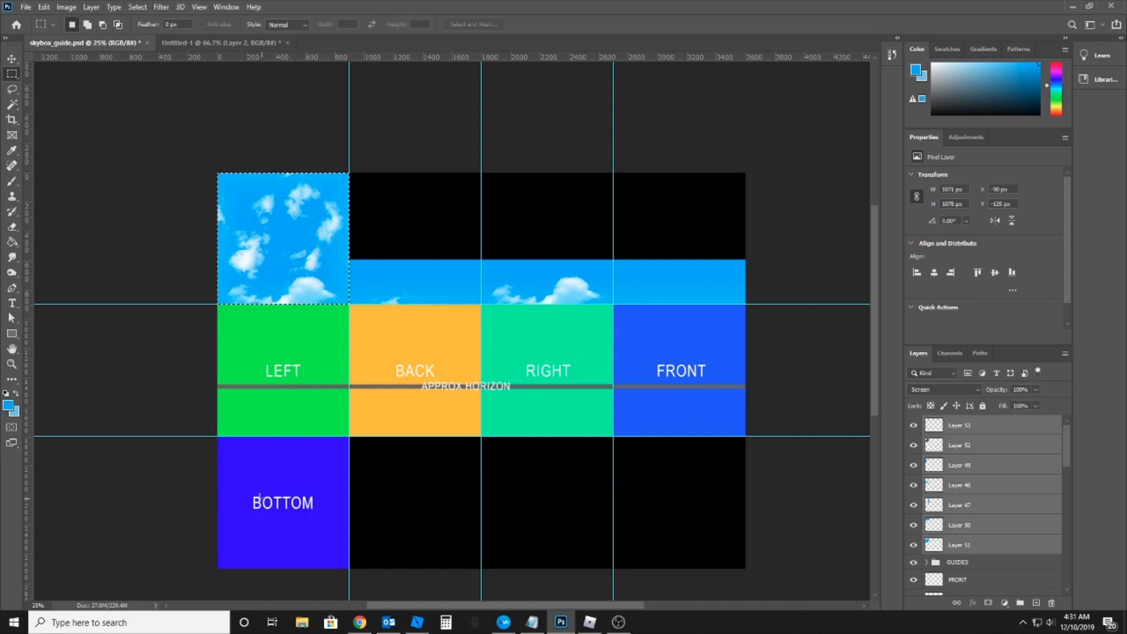
Open the up image from the SKY2 folder inside skybox_test
{"action": "key", "text": "ctrl+o"}
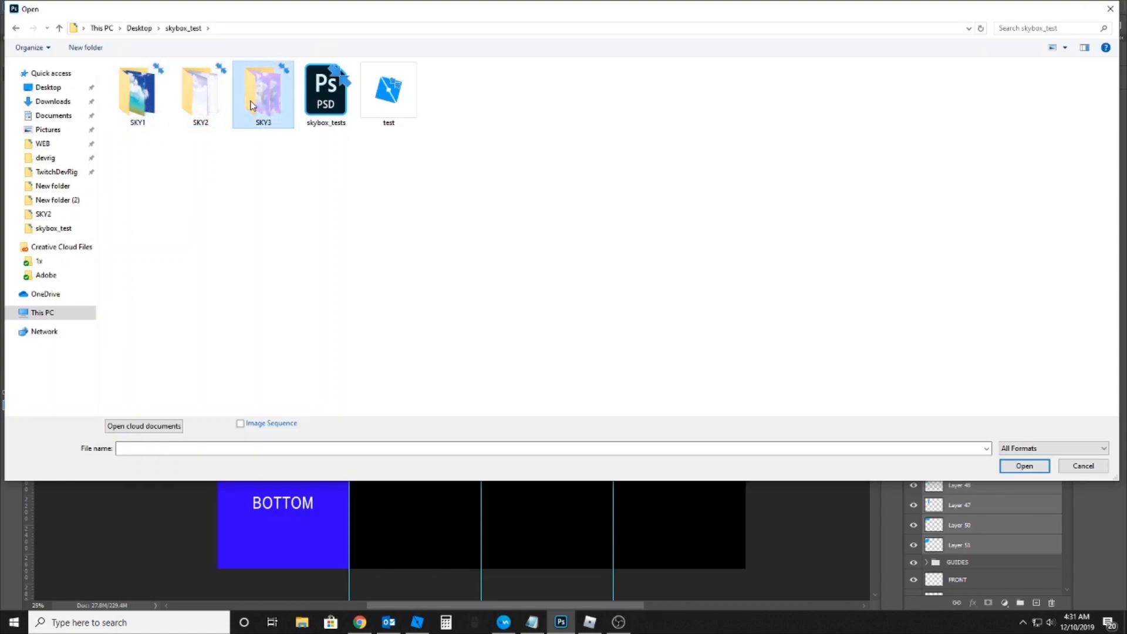
{"action": "double_click", "coordinate": [263, 91]}
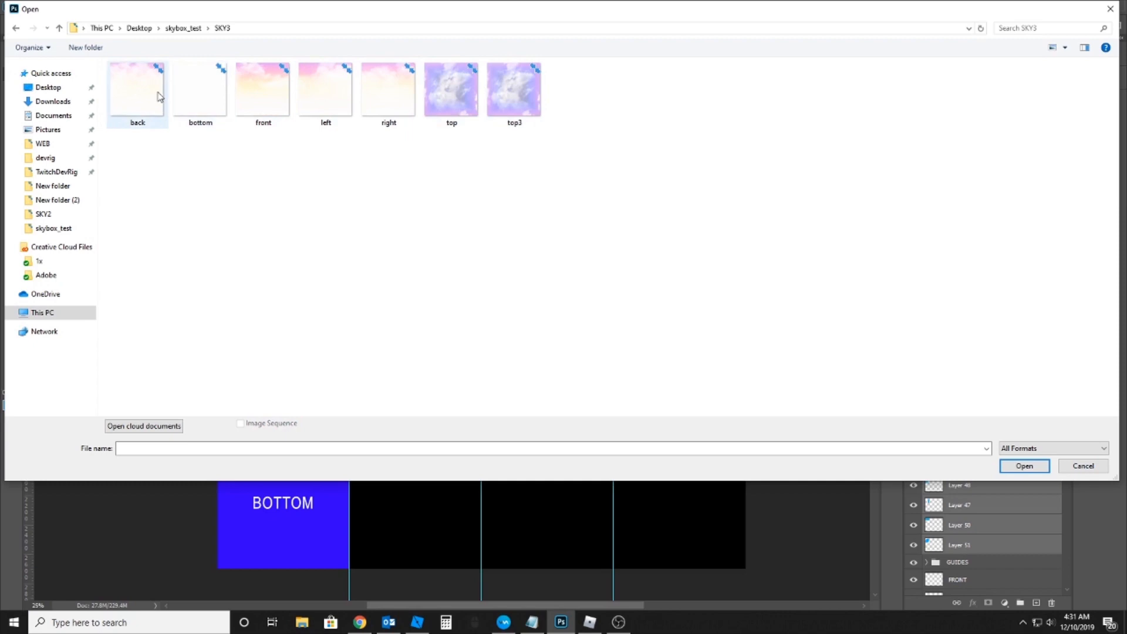
{"action": "left_click", "coordinate": [179, 28]}
{"action": "double_click", "coordinate": [199, 91]}
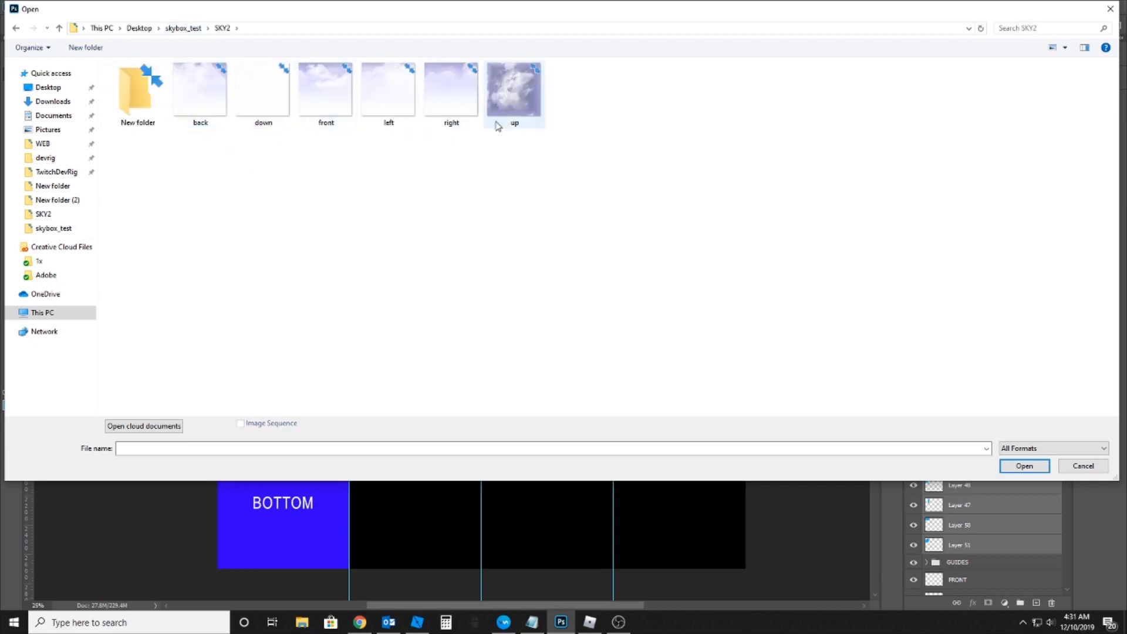
{"action": "left_click", "coordinate": [1039, 466]}
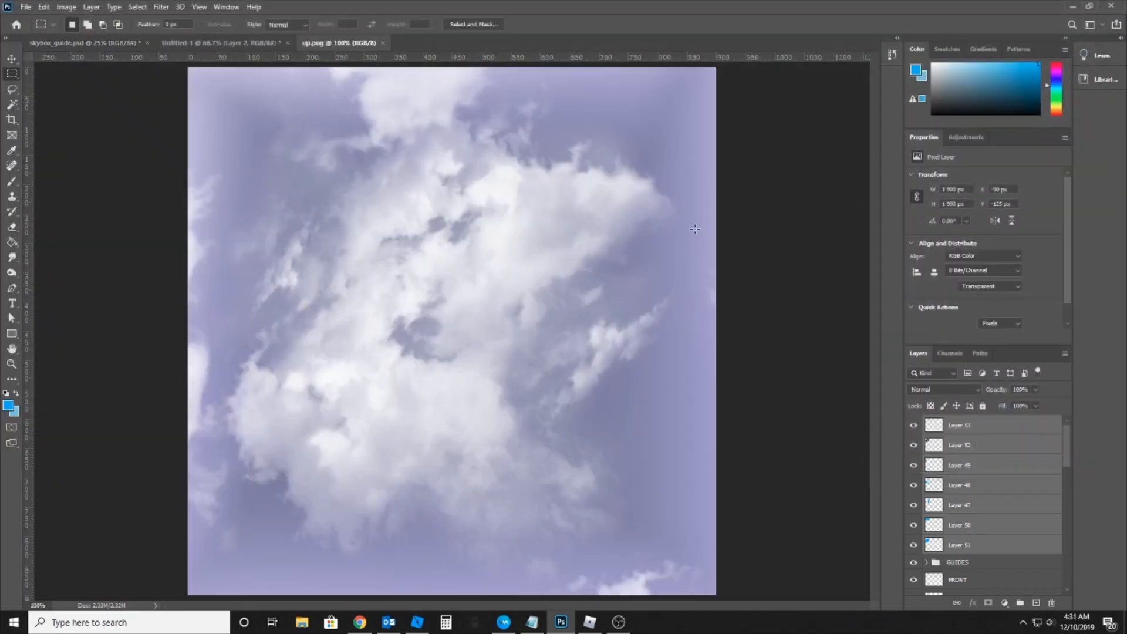
Paste the copied Top face into the up image, merge it into the background, and save the file
{"action": "key", "text": "ctrl+v"}
{"action": "key", "text": "ctrl+e"}
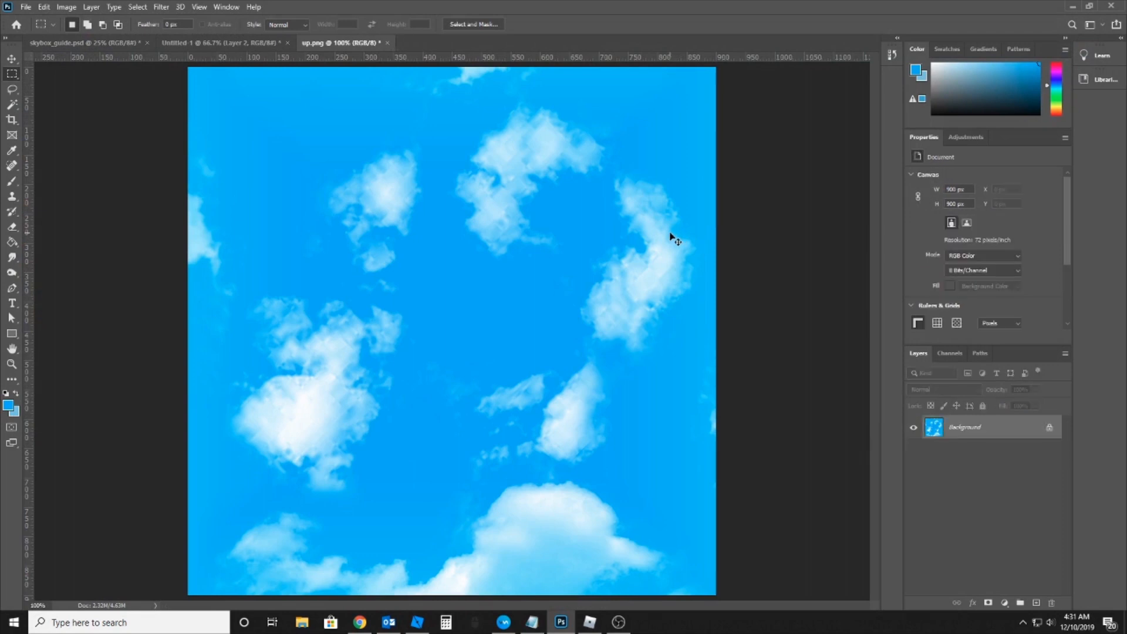
{"action": "key", "text": "ctrl+s"}
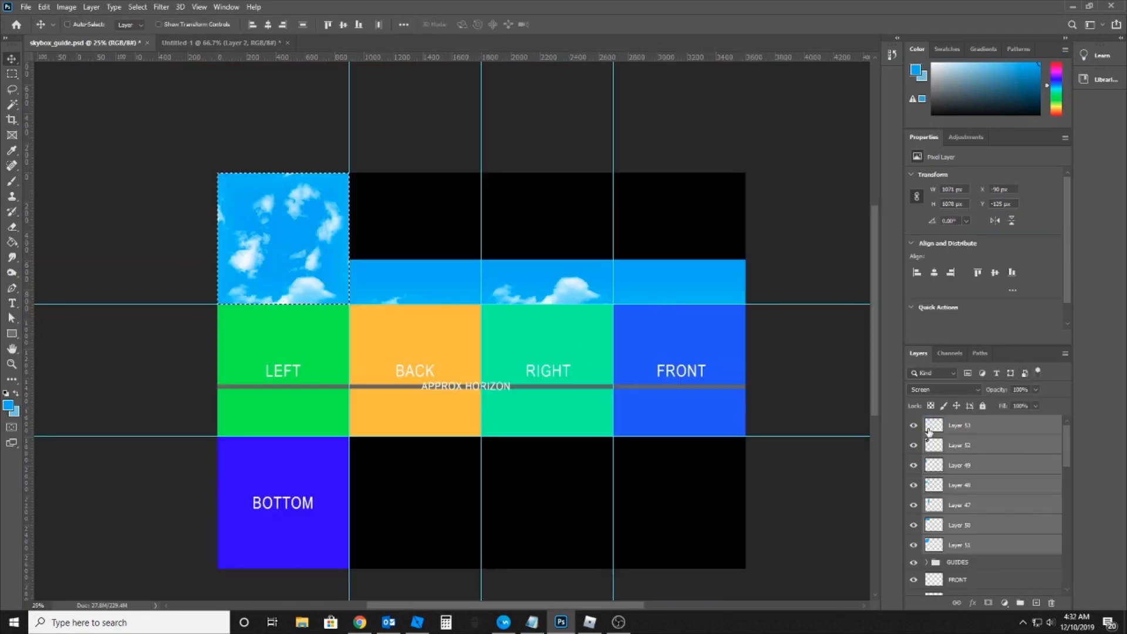
Hide Layer 53 through Layer 51 and the GUIDES group in the skybox guide document
{"action": "left_click", "coordinate": [914, 562]}
{"action": "left_click", "coordinate": [913, 562]}
{"action": "left_click_drag", "start_coordinate": [913, 546], "coordinate": [914, 426]}
{"action": "left_click", "coordinate": [958, 564]}
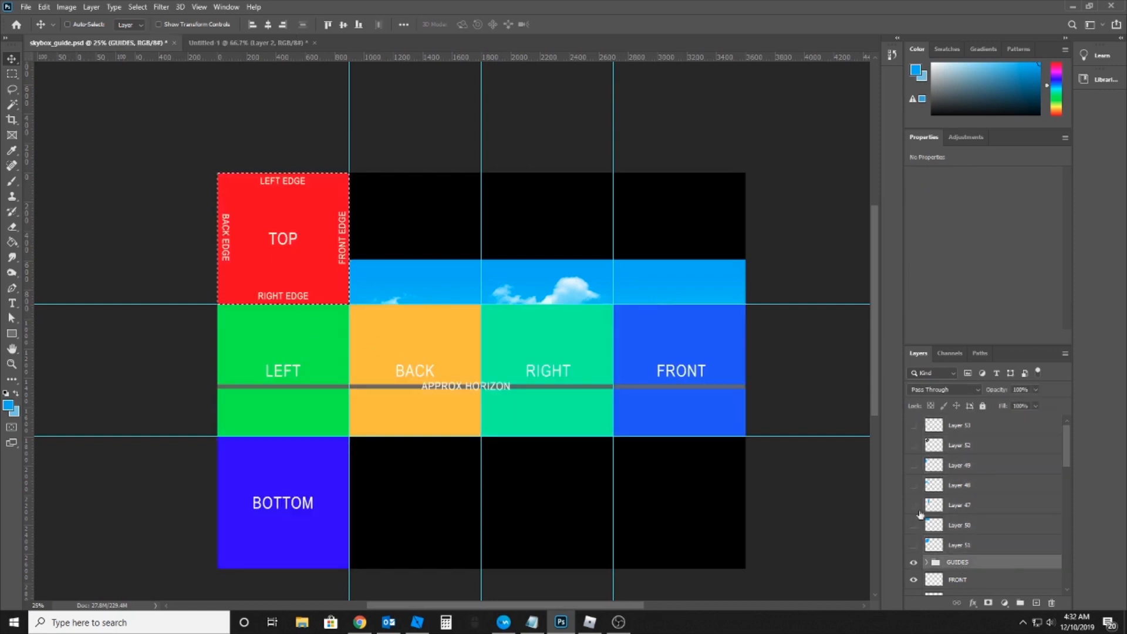
{"action": "left_click", "coordinate": [914, 563]}
Select the Left face square with a rectangular marquee and copy it merged
{"action": "key", "text": "m"}
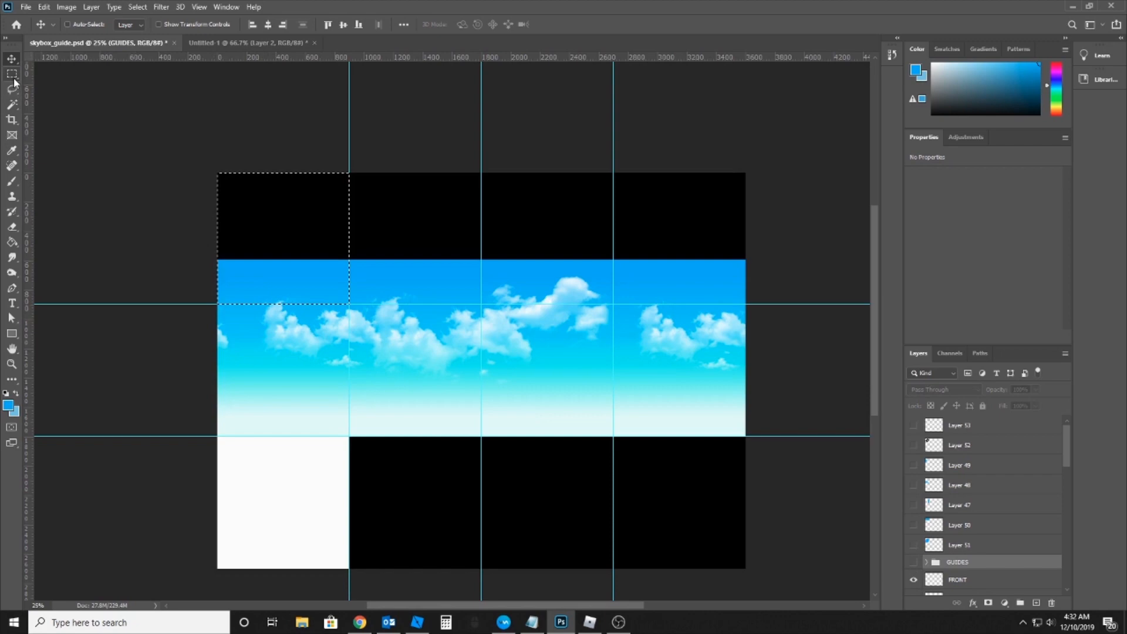
{"action": "left_click_drag", "start_coordinate": [214, 306], "coordinate": [350, 435]}
{"action": "left_click", "coordinate": [39, 7]}
{"action": "left_click", "coordinate": [59, 96]}
{"action": "left_click", "coordinate": [222, 43]}
{"action": "left_click", "coordinate": [65, 44]}
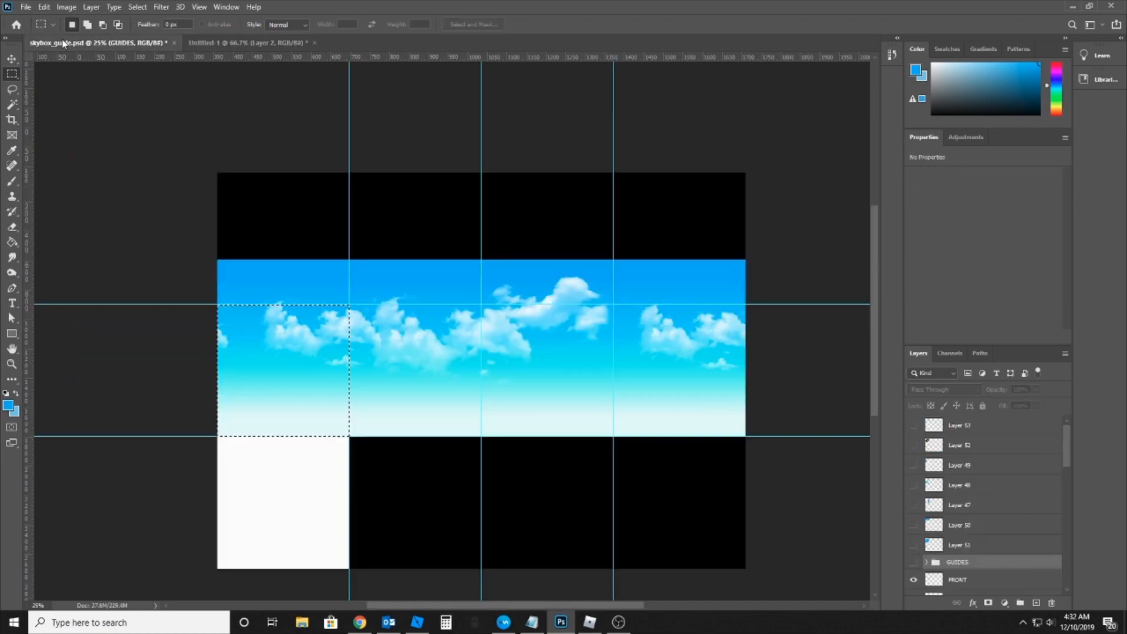
Create a new document at the clipboard size and paste the copied Left face flattened into it
{"action": "left_click", "coordinate": [26, 7]}
{"action": "left_click", "coordinate": [38, 20]}
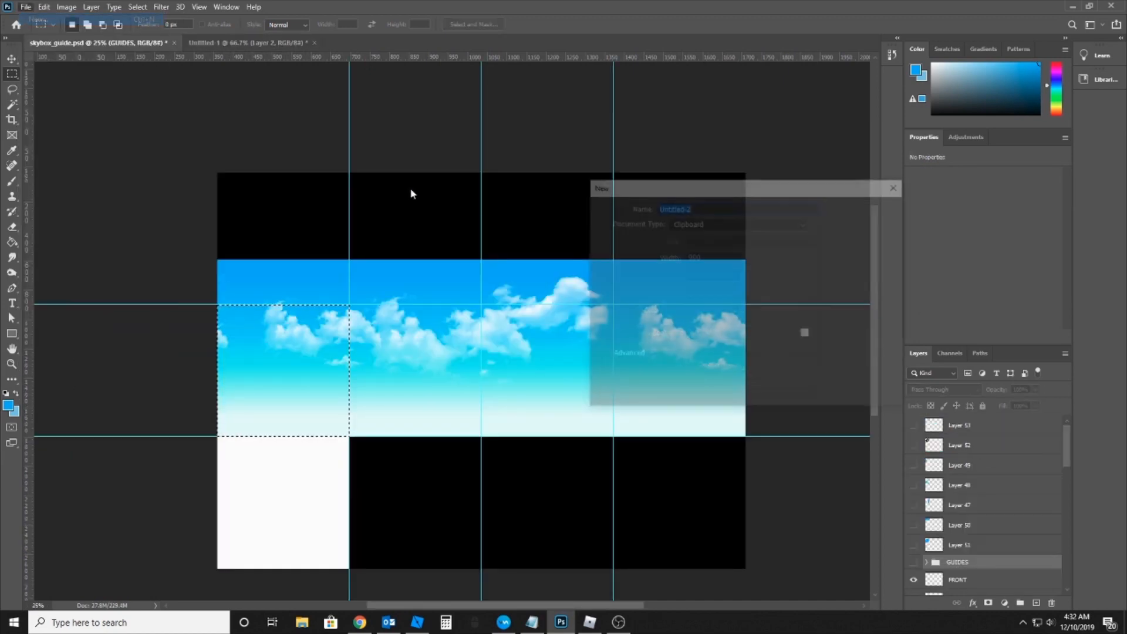
{"action": "left_click", "coordinate": [864, 206]}
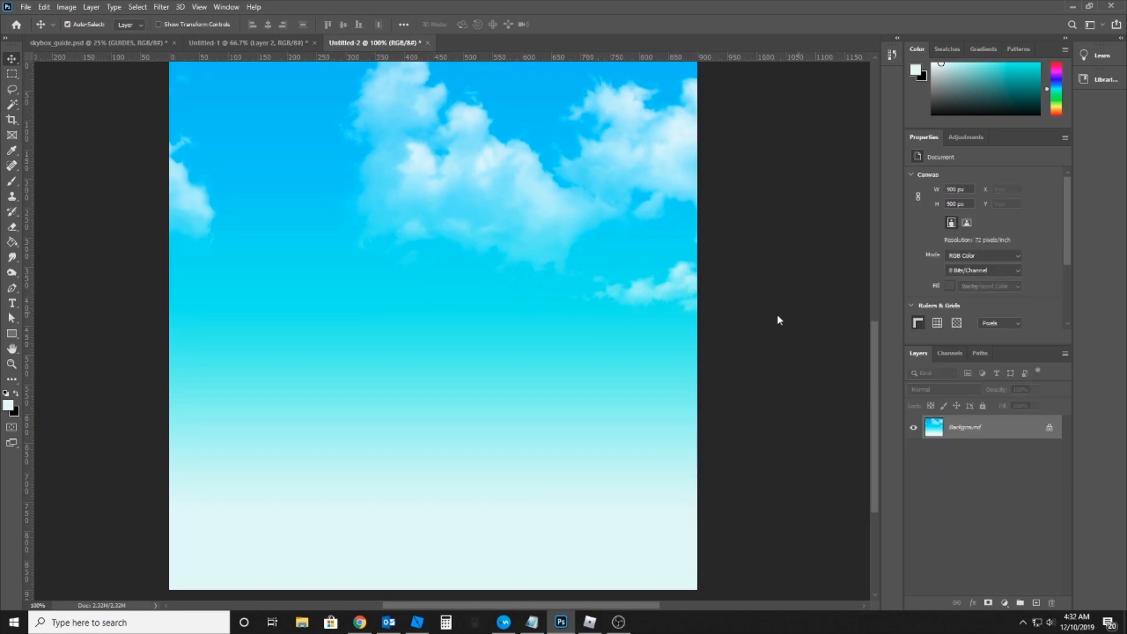
{"action": "key", "text": "ctrl+s"}
{"action": "left_click", "coordinate": [391, 410]}
{"action": "key", "text": "Escape"}
Check the face label in the guide document and save the new image as the PNG left in the SKY2 folder, replacing the existing file
{"action": "left_click", "coordinate": [100, 42]}
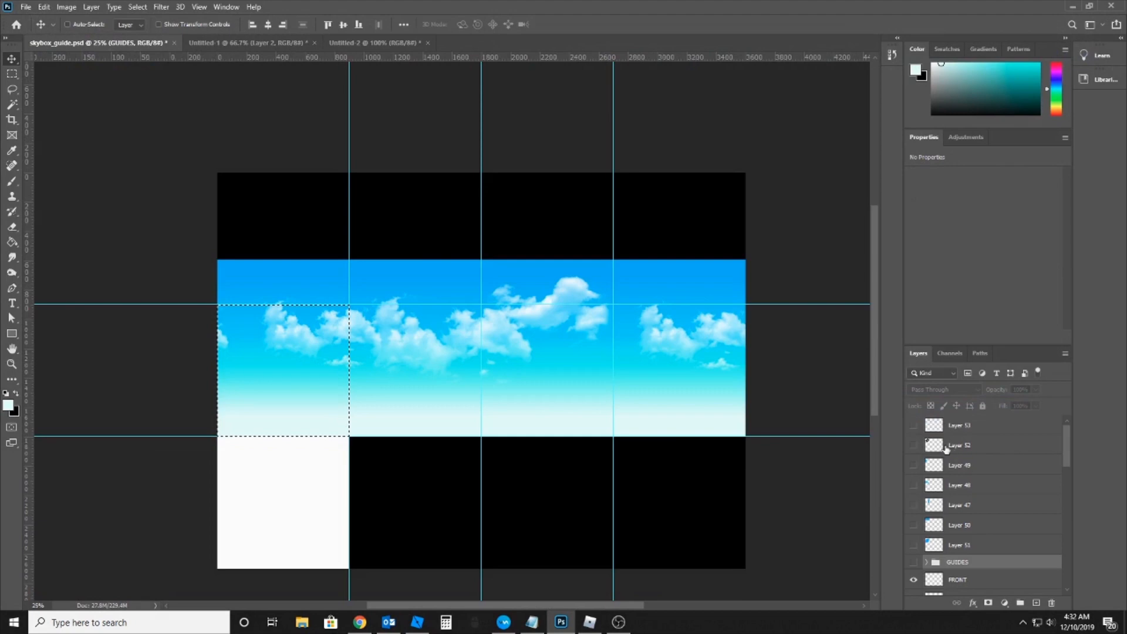
{"action": "scroll", "coordinate": [951, 469], "scroll_direction": "down", "scroll_amount": 2}
{"action": "left_click", "coordinate": [913, 502]}
{"action": "left_click", "coordinate": [913, 503]}
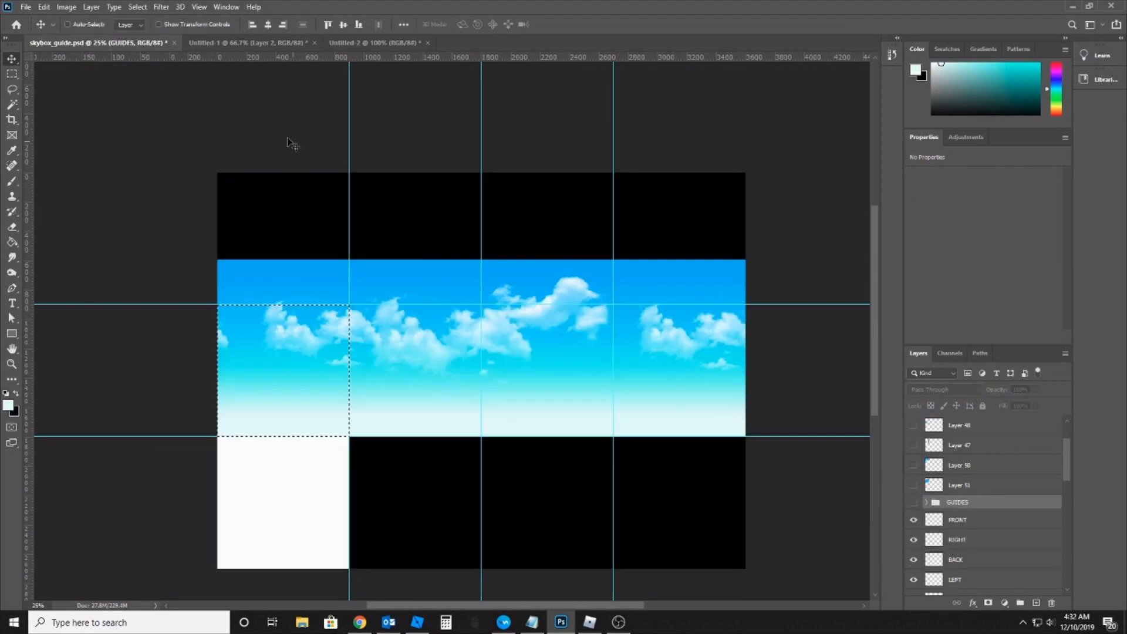
{"action": "left_click", "coordinate": [364, 42]}
{"action": "key", "text": "ctrl+s"}
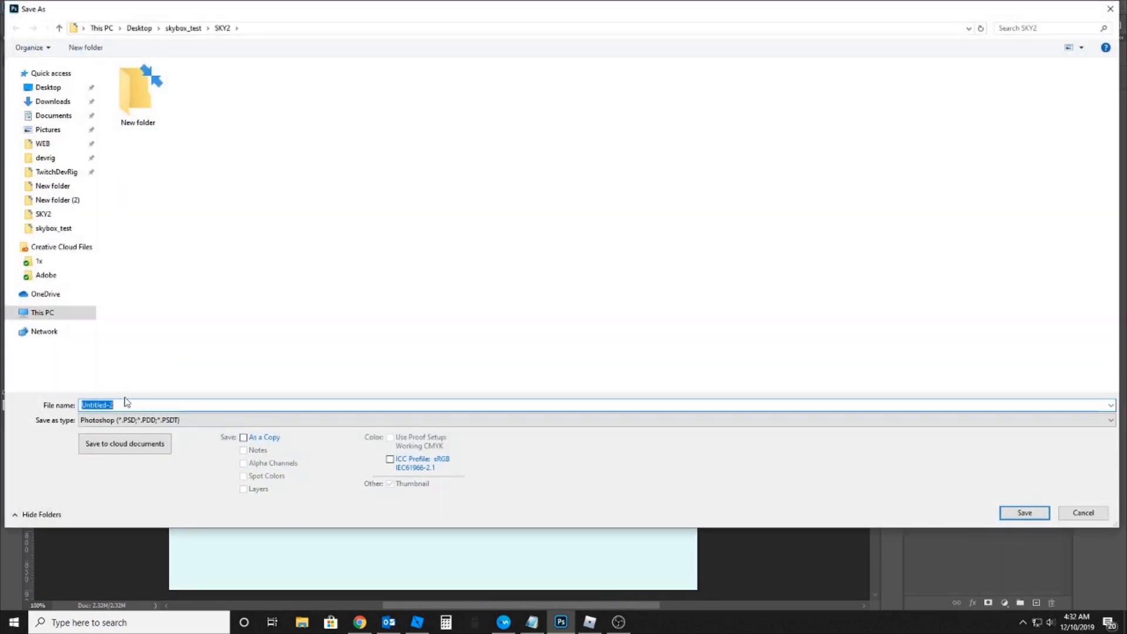
{"action": "left_click", "coordinate": [131, 420]}
{"action": "left_click", "coordinate": [136, 590]}
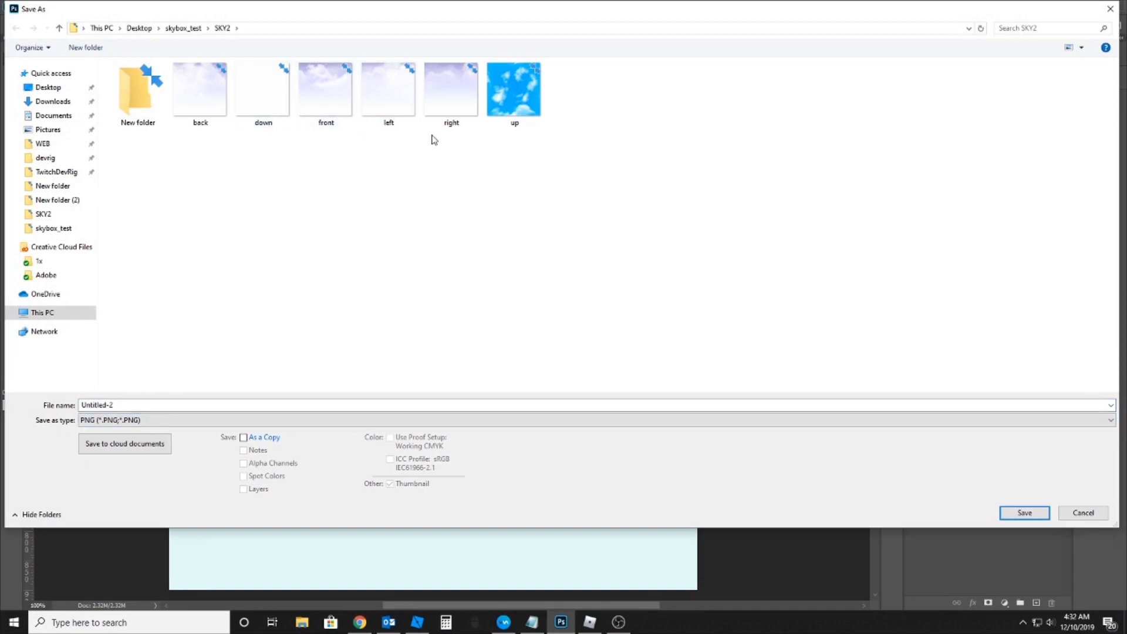
{"action": "left_click", "coordinate": [383, 105]}
{"action": "left_click", "coordinate": [1005, 511]}
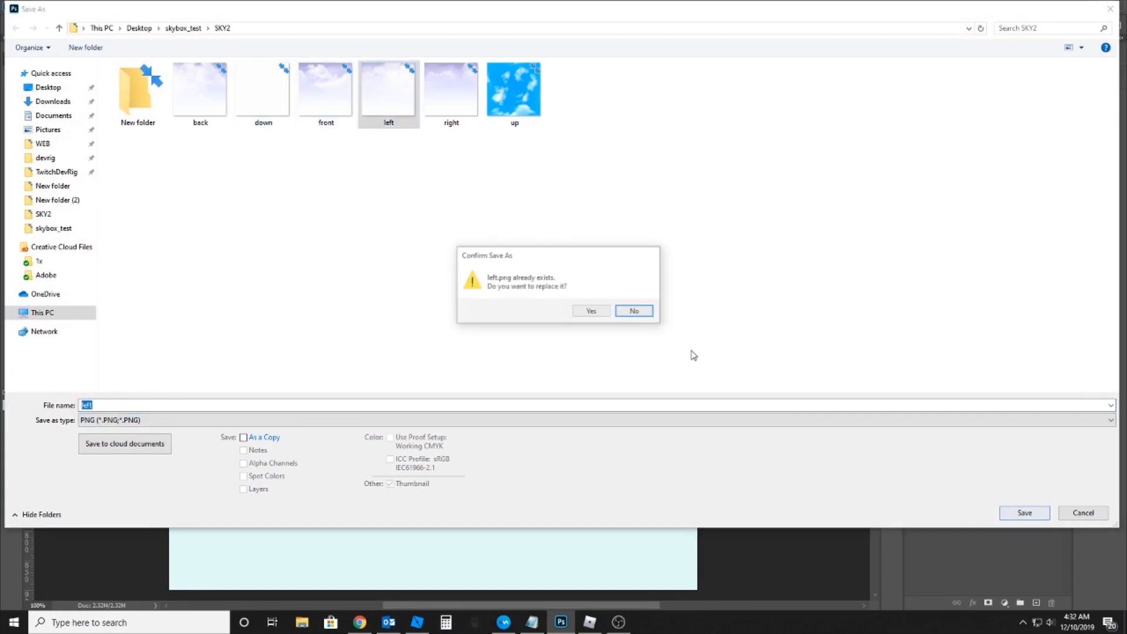
{"action": "left_click", "coordinate": [590, 311]}
{"action": "key", "text": "Return"}
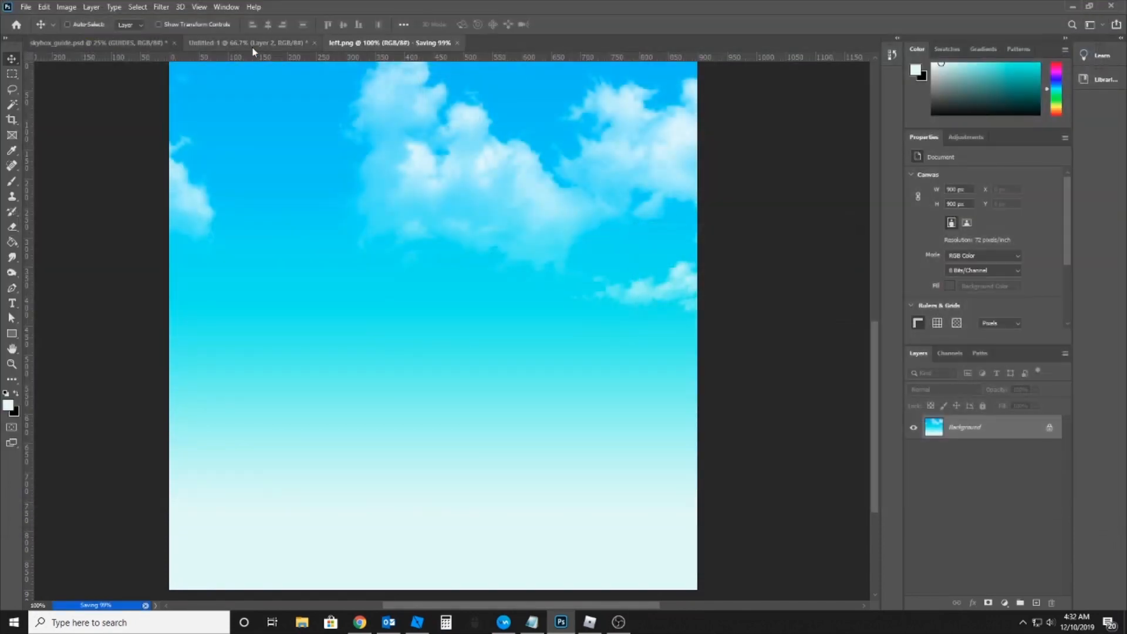
Close the Untitled-1 game screenshot document without saving its changes
{"action": "left_click", "coordinate": [217, 43]}
{"action": "left_click", "coordinate": [315, 43]}
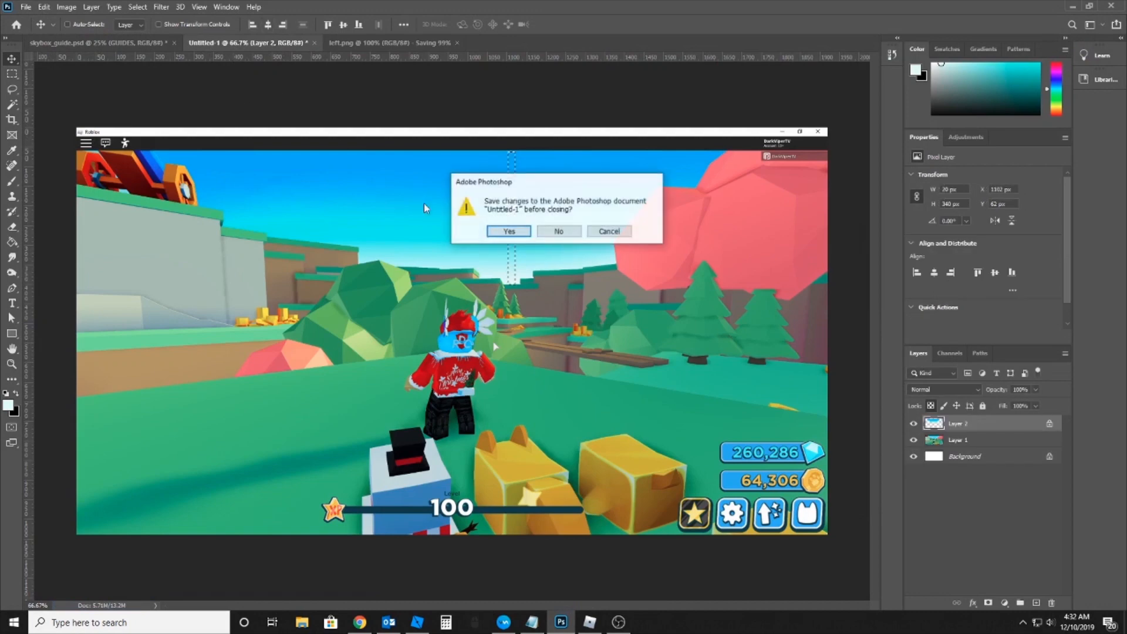
{"action": "left_click", "coordinate": [559, 231]}
Select the Back face square with a rectangular marquee, copy it merged, and check its label by toggling the GUIDES group
{"action": "left_click", "coordinate": [97, 43]}
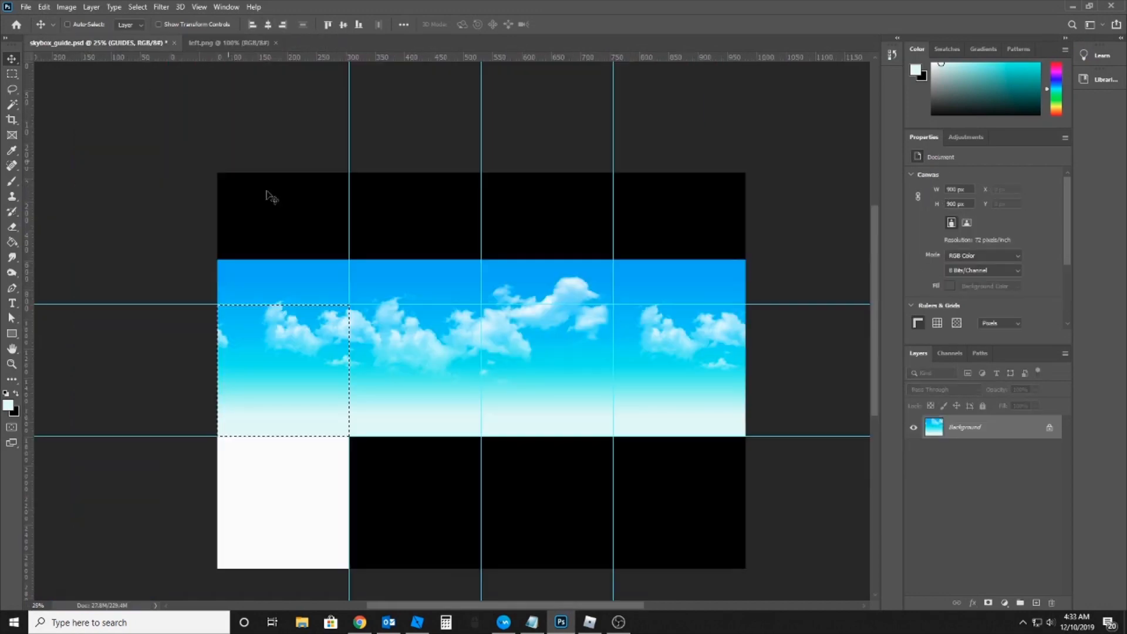
{"action": "left_click", "coordinate": [9, 77]}
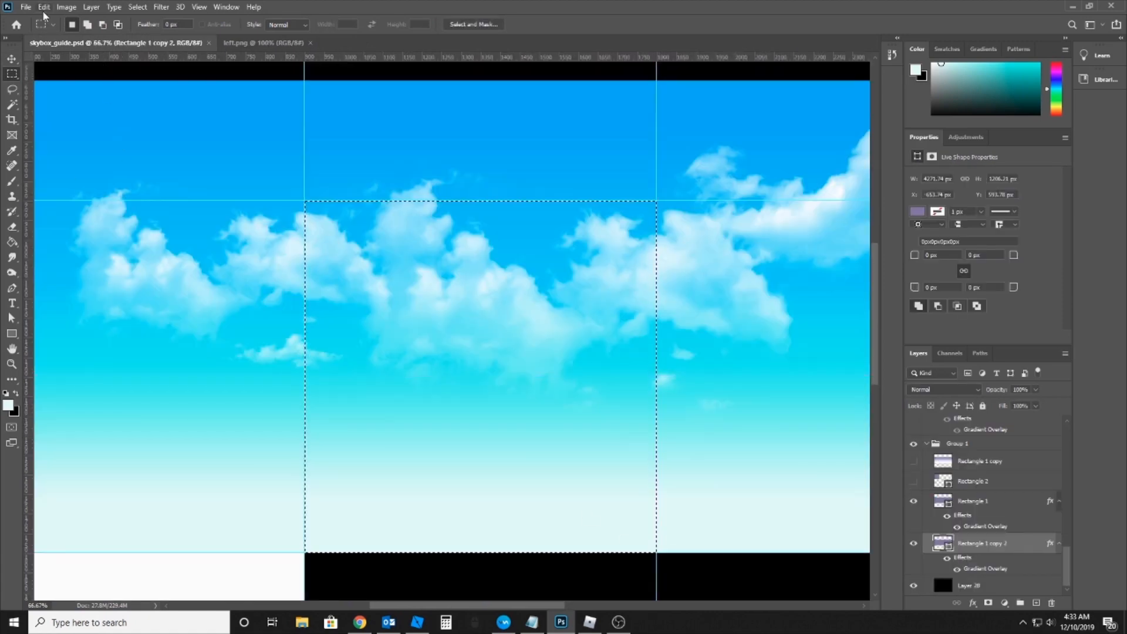
{"action": "left_click", "coordinate": [44, 6]}
{"action": "left_click", "coordinate": [88, 98]}
{"action": "left_click", "coordinate": [258, 43]}
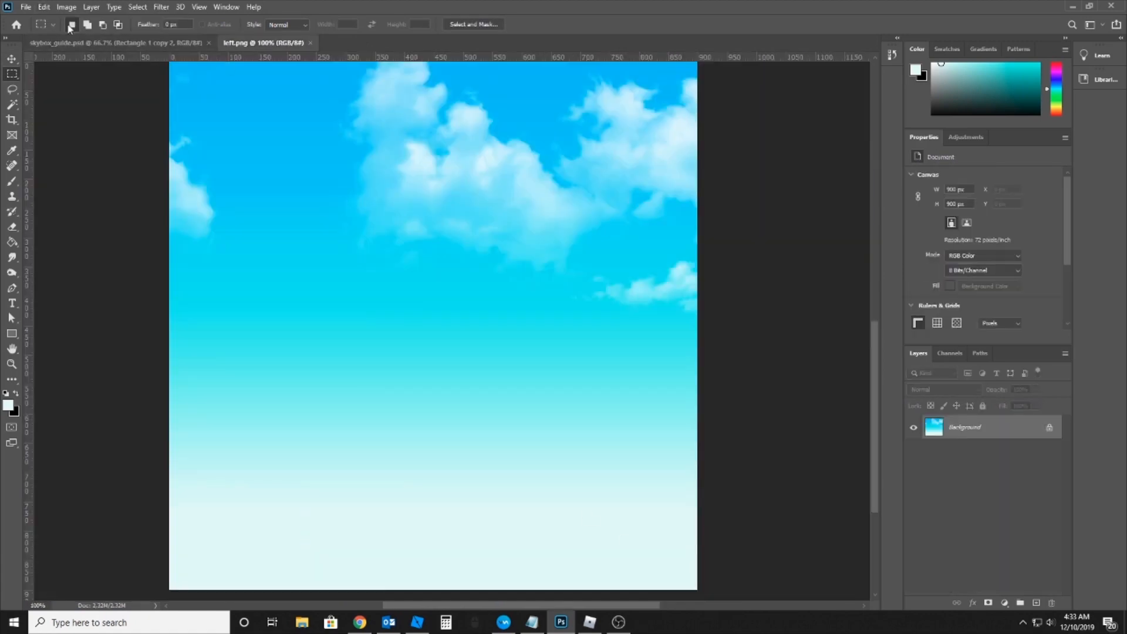
{"action": "left_click", "coordinate": [172, 43]}
{"action": "scroll", "coordinate": [1024, 483], "scroll_direction": "up", "scroll_amount": 9}
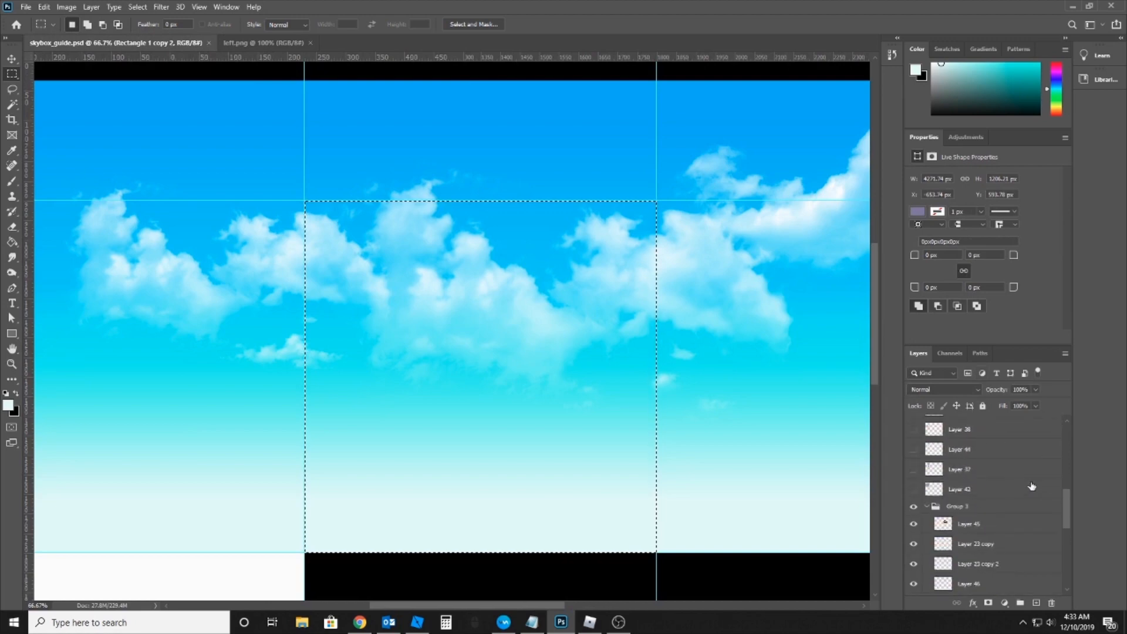
{"action": "scroll", "coordinate": [986, 473], "scroll_direction": "down", "scroll_amount": 2}
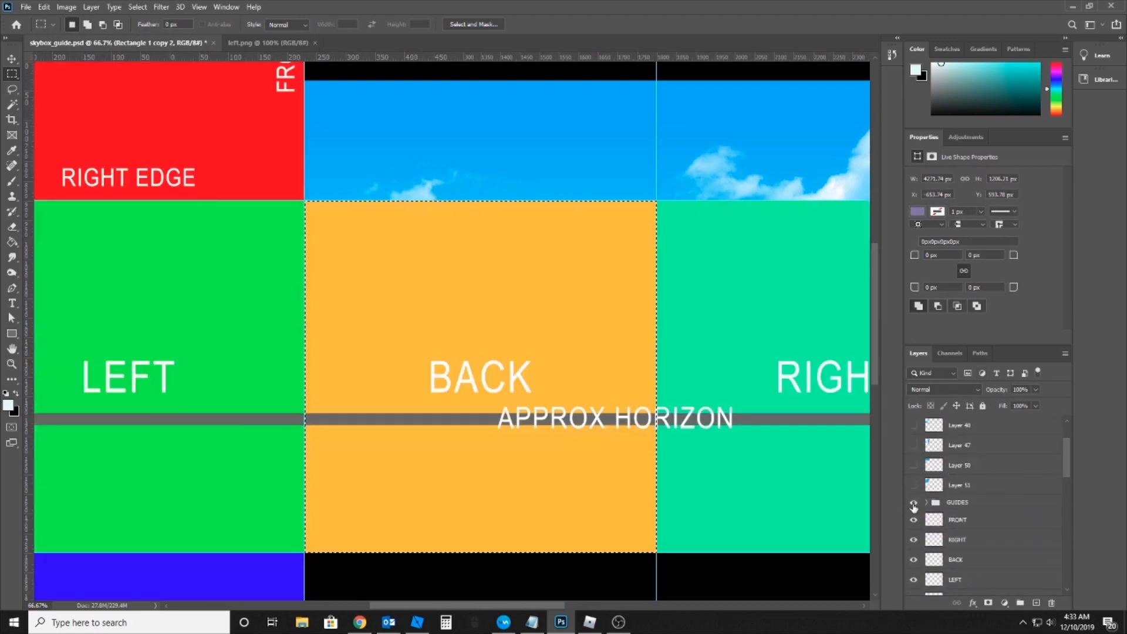
{"action": "left_click", "coordinate": [913, 502]}
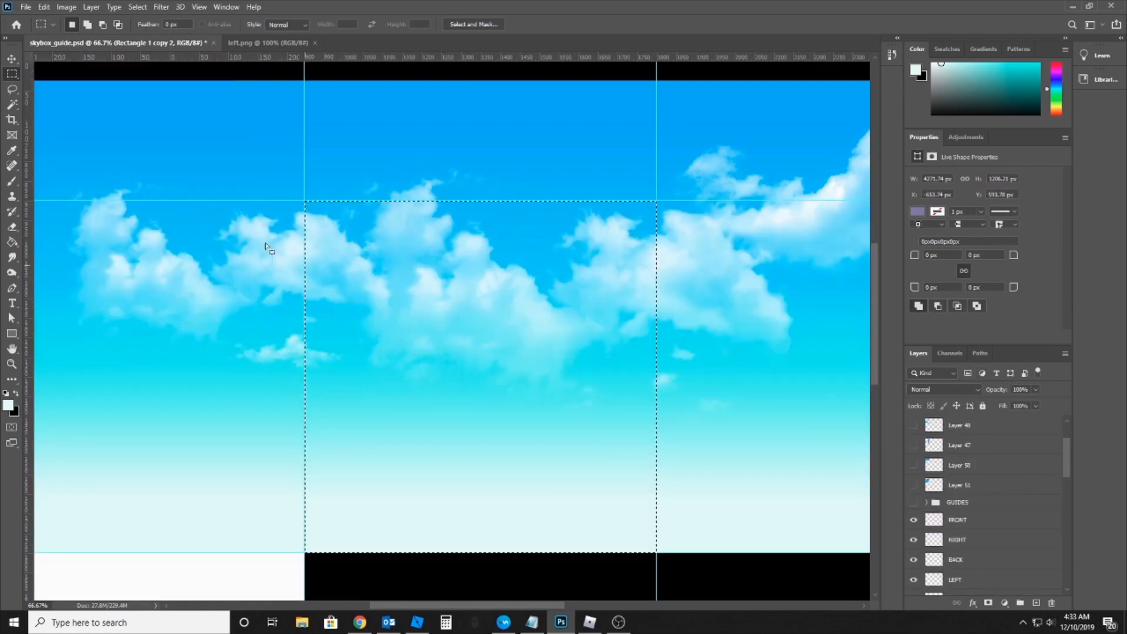
Paste the Back face over the left image, merge it, and save it as the PNG back in SKY2, replacing the existing file
{"action": "left_click", "coordinate": [259, 43]}
{"action": "key", "text": "ctrl+v"}
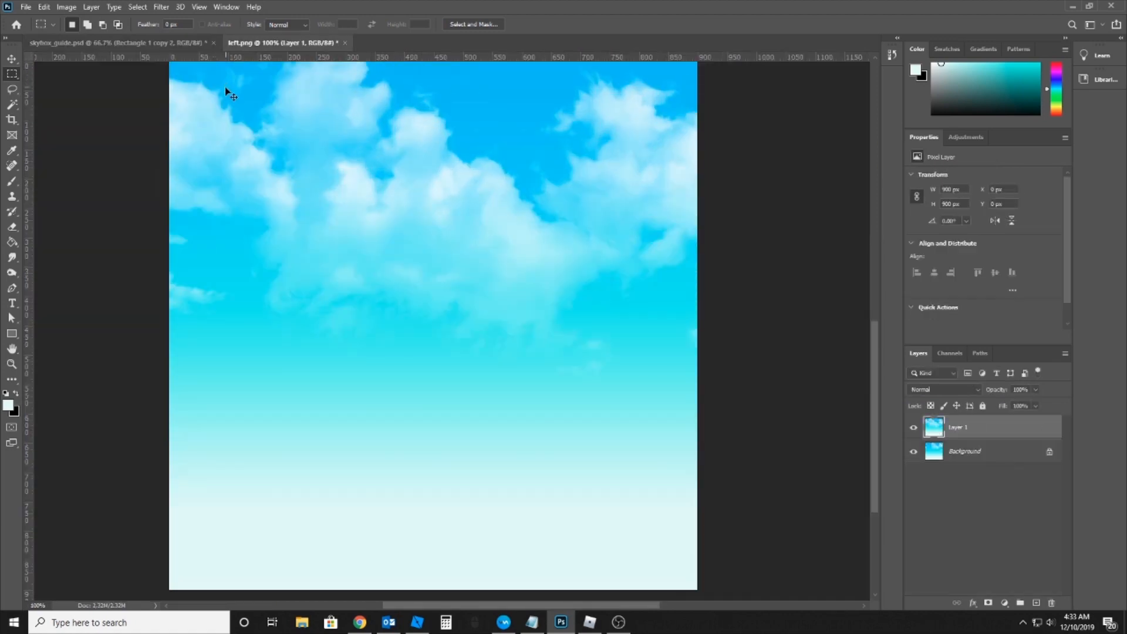
{"action": "key", "text": "ctrl+shift+s"}
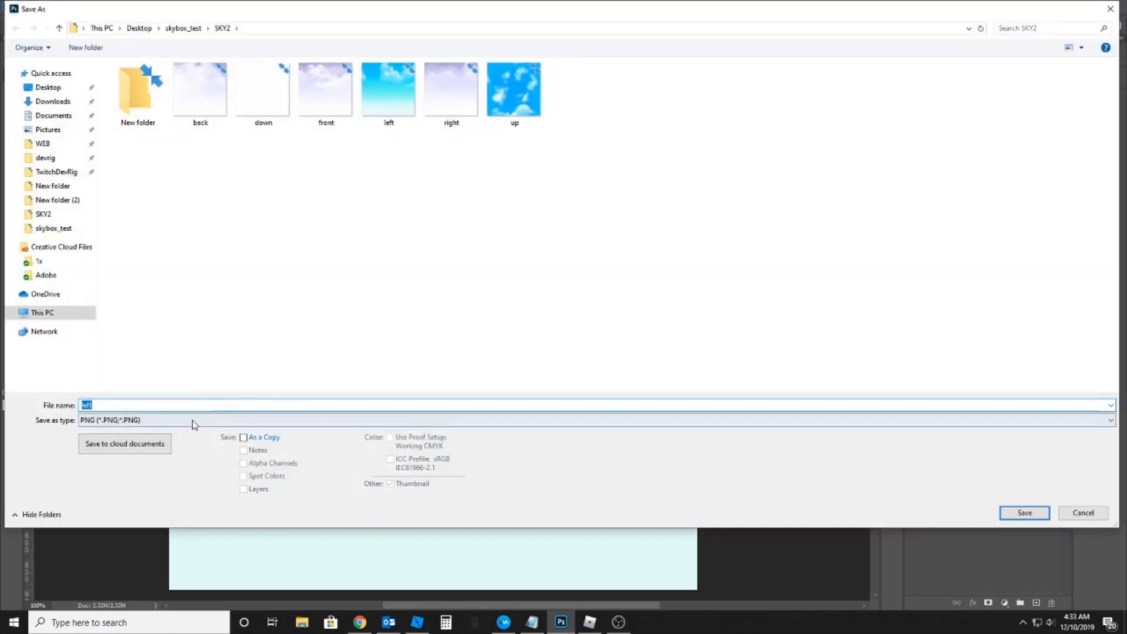
{"action": "left_click", "coordinate": [200, 91]}
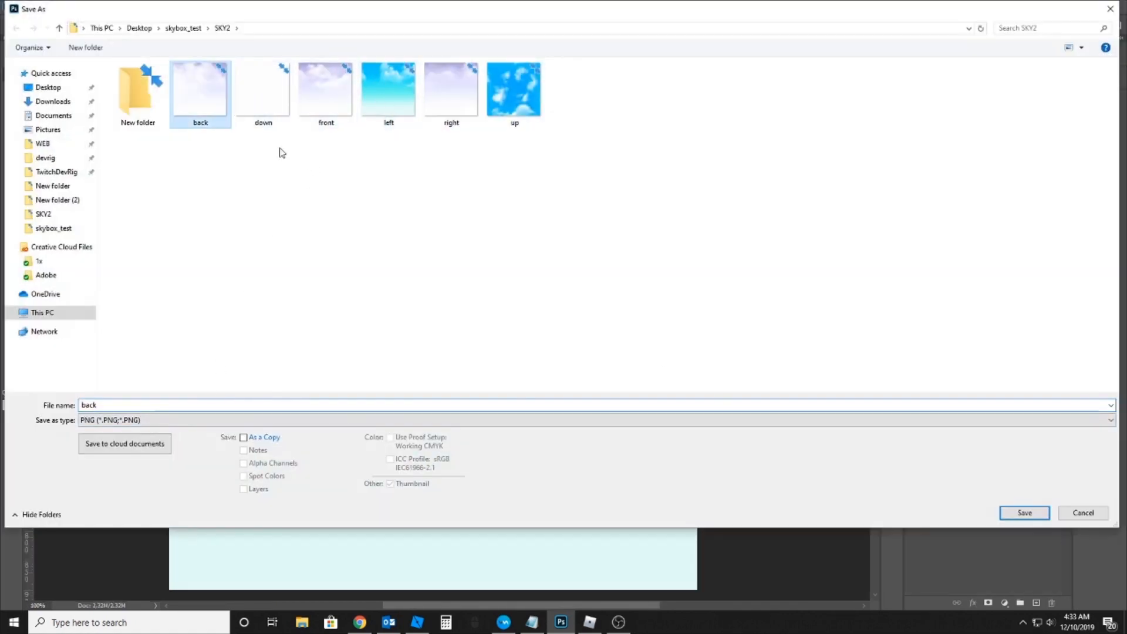
{"action": "left_click", "coordinate": [1009, 510]}
{"action": "left_click", "coordinate": [591, 311]}
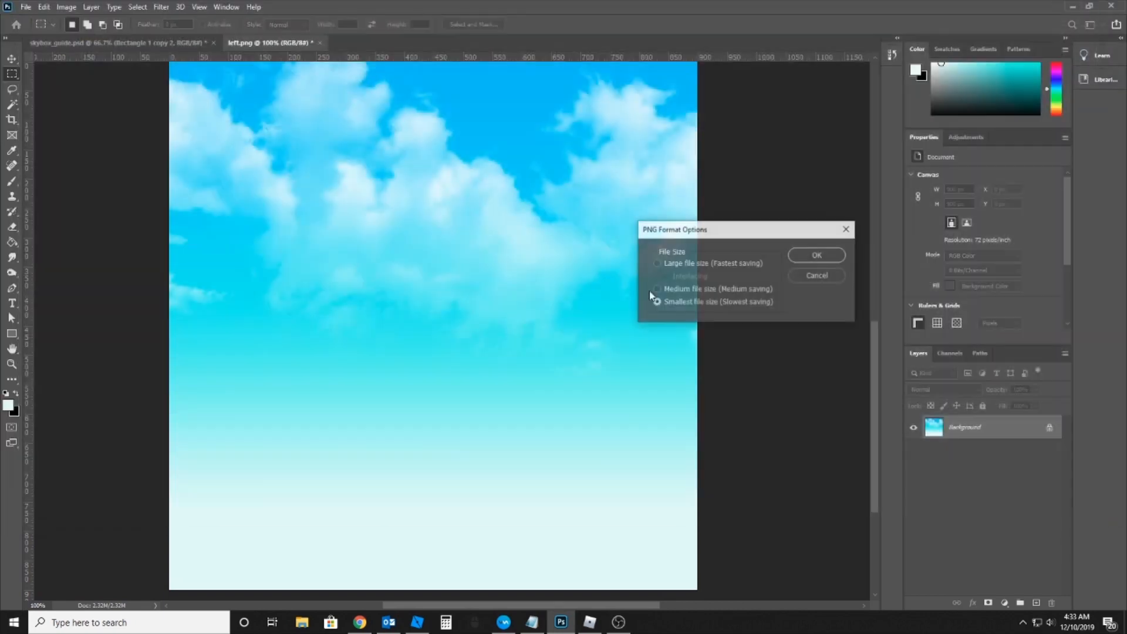
{"action": "left_click", "coordinate": [818, 254]}
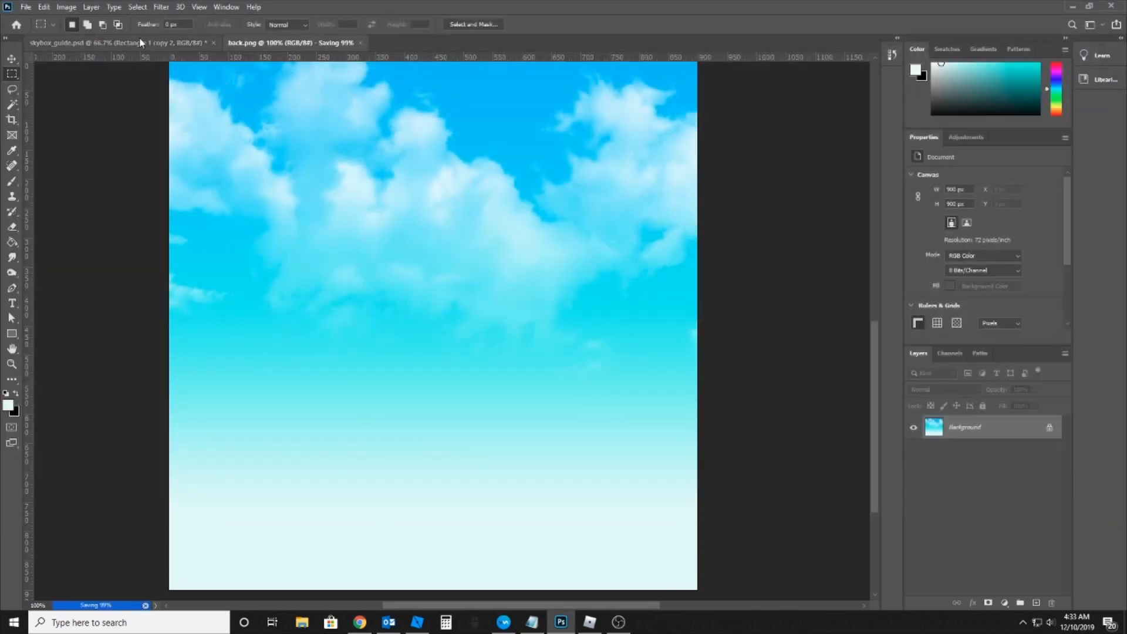
Move the marquee selection onto the Right face square in the skybox guide and copy it merged
{"action": "left_click", "coordinate": [118, 42]}
{"action": "left_click_drag", "start_coordinate": [358, 307], "coordinate": [322, 304]}
{"action": "left_click_drag", "start_coordinate": [541, 322], "coordinate": [353, 321]}
{"action": "key", "text": "ctrl+z"}
{"action": "left_click_drag", "start_coordinate": [254, 274], "coordinate": [605, 290]}
{"action": "left_click", "coordinate": [45, 7]}
{"action": "left_click", "coordinate": [67, 96]}
Open the right image from the SKY2 folder, paste and merge the copied Right face over it, and save
{"action": "left_click", "coordinate": [26, 7]}
{"action": "left_click", "coordinate": [41, 32]}
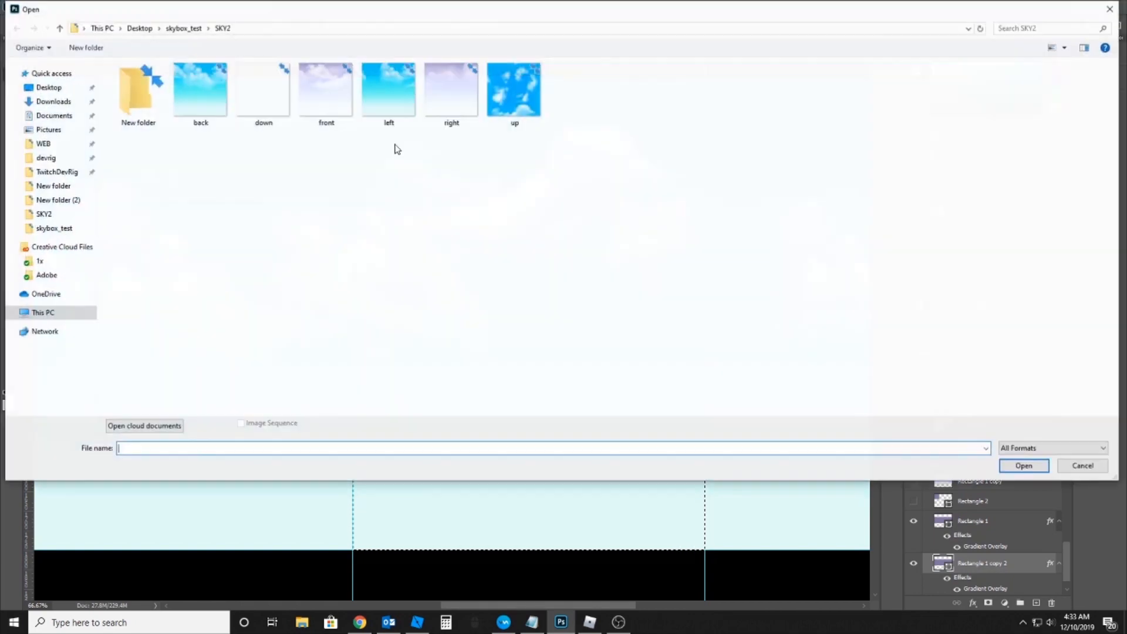
{"action": "left_click", "coordinate": [452, 98]}
{"action": "double_click", "coordinate": [452, 98]}
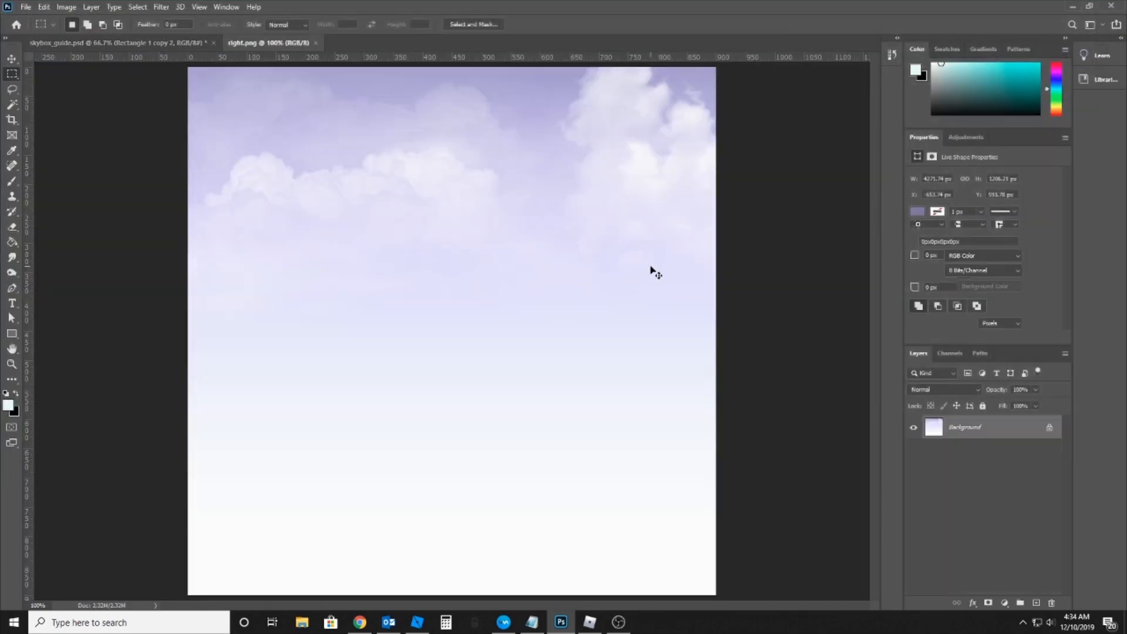
{"action": "key", "text": "ctrl+v"}
{"action": "key", "text": "ctrl+e"}
{"action": "key", "text": "ctrl+s"}
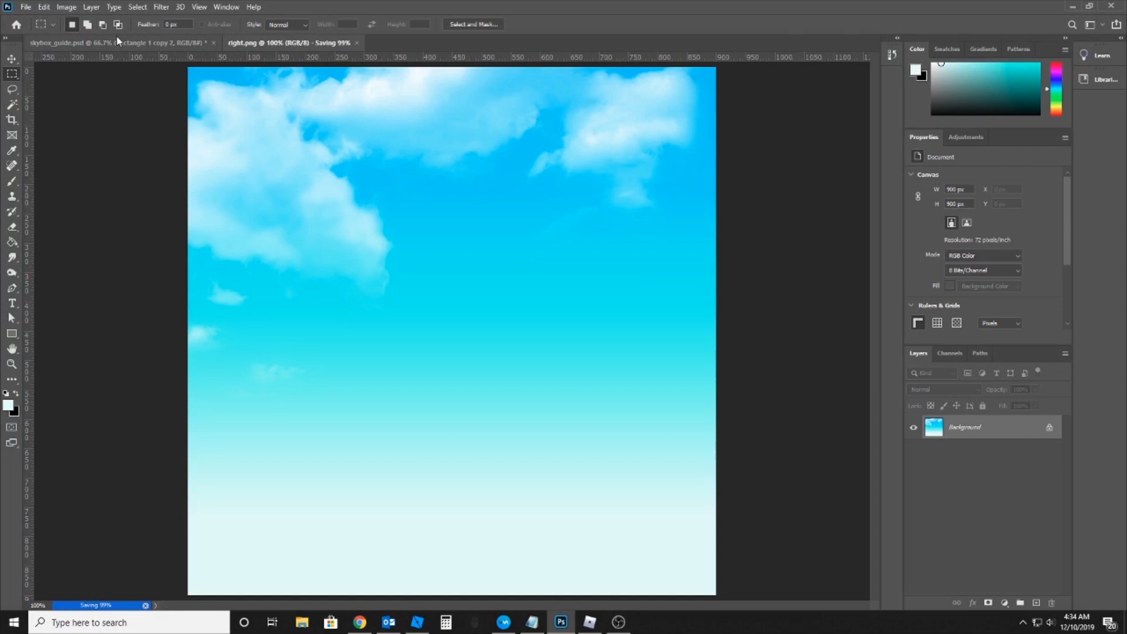
Move the selection onto the Front face square, copy it merged, and close the right image
{"action": "left_click", "coordinate": [117, 41]}
{"action": "left_click_drag", "start_coordinate": [642, 270], "coordinate": [610, 245]}
{"action": "left_click", "coordinate": [44, 6]}
{"action": "left_click", "coordinate": [59, 100]}
{"action": "left_click", "coordinate": [232, 42]}
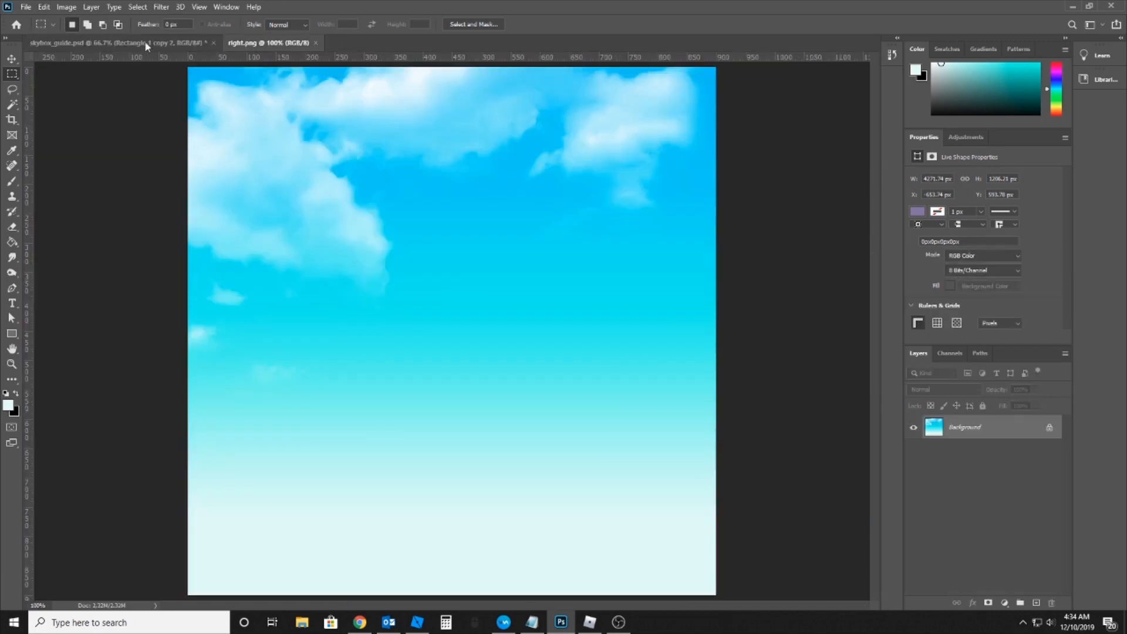
{"action": "key", "text": "ctrl+w"}
Open the front image from the SKY2 folder, paste and merge the copied Front face over it, and save
{"action": "left_click", "coordinate": [26, 6]}
{"action": "left_click", "coordinate": [26, 7]}
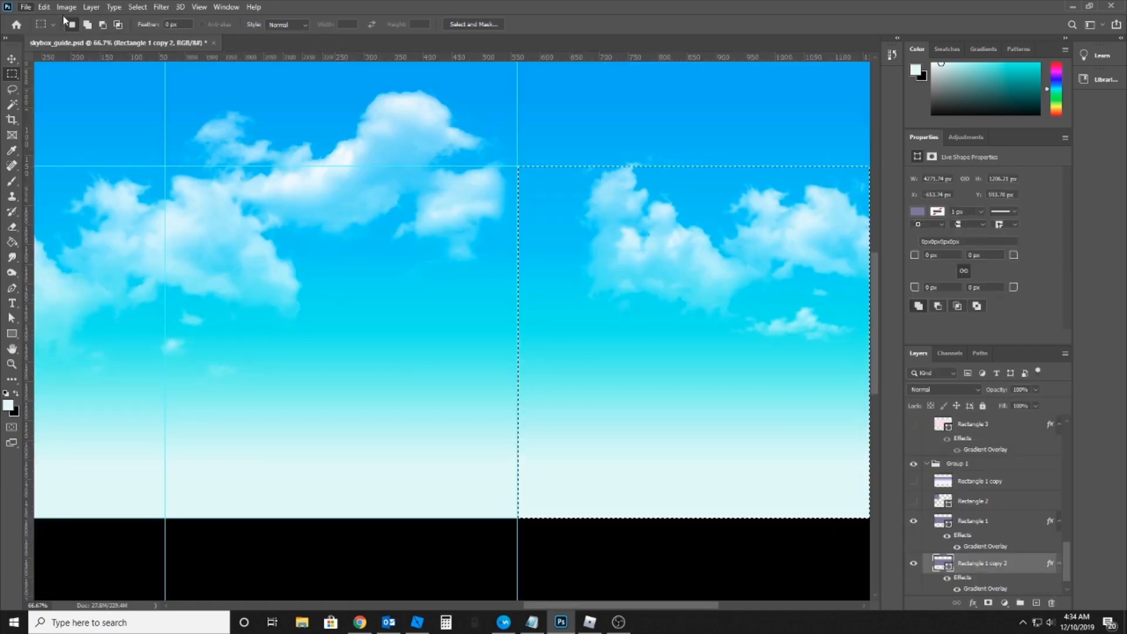
{"action": "left_click", "coordinate": [26, 7]}
{"action": "left_click", "coordinate": [38, 30]}
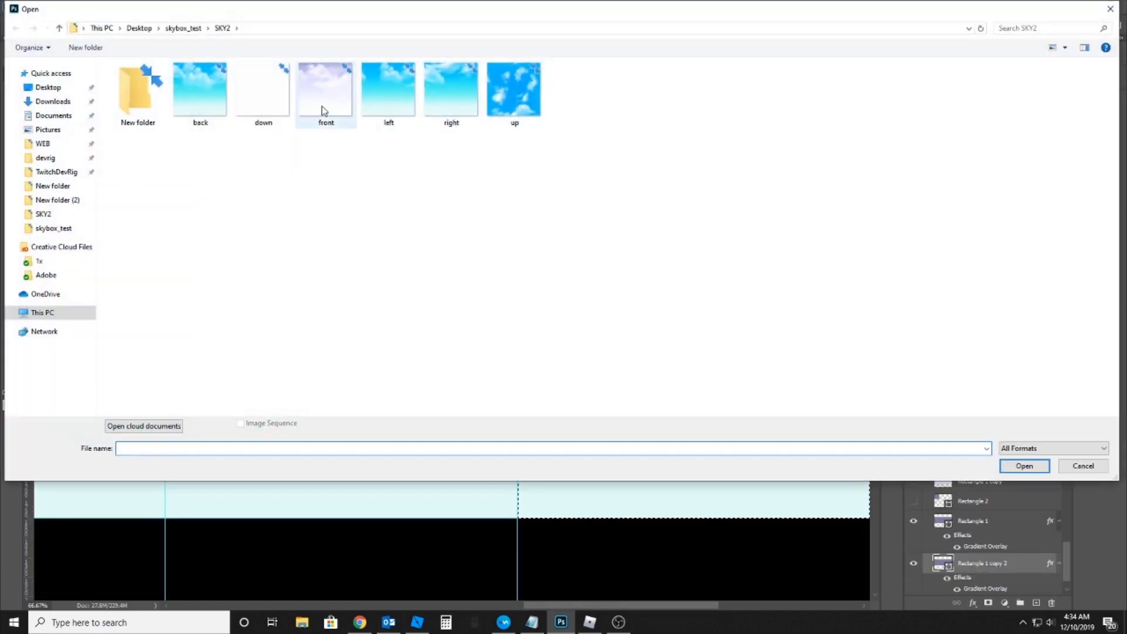
{"action": "double_click", "coordinate": [321, 106]}
{"action": "key", "text": "ctrl+s"}
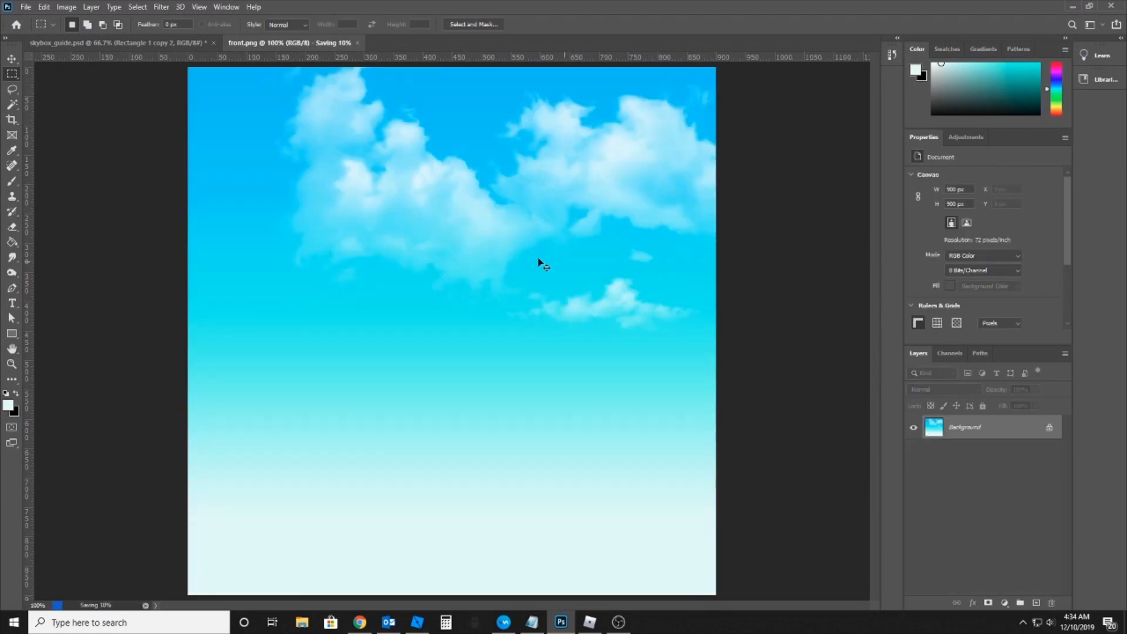
Return to the skybox guide and recolour the white Down face square with the pale tone sampled from the bottom of the sky gradient
{"action": "left_click", "coordinate": [137, 47]}
{"action": "left_click_drag", "start_coordinate": [227, 234], "coordinate": [664, 147]}
{"action": "left_click_drag", "start_coordinate": [225, 386], "coordinate": [592, 181]}
{"action": "left_click_drag", "start_coordinate": [407, 263], "coordinate": [177, 282]}
{"action": "left_click_drag", "start_coordinate": [197, 194], "coordinate": [449, 131]}
{"action": "left_click", "coordinate": [12, 60]}
{"action": "left_click", "coordinate": [479, 250]}
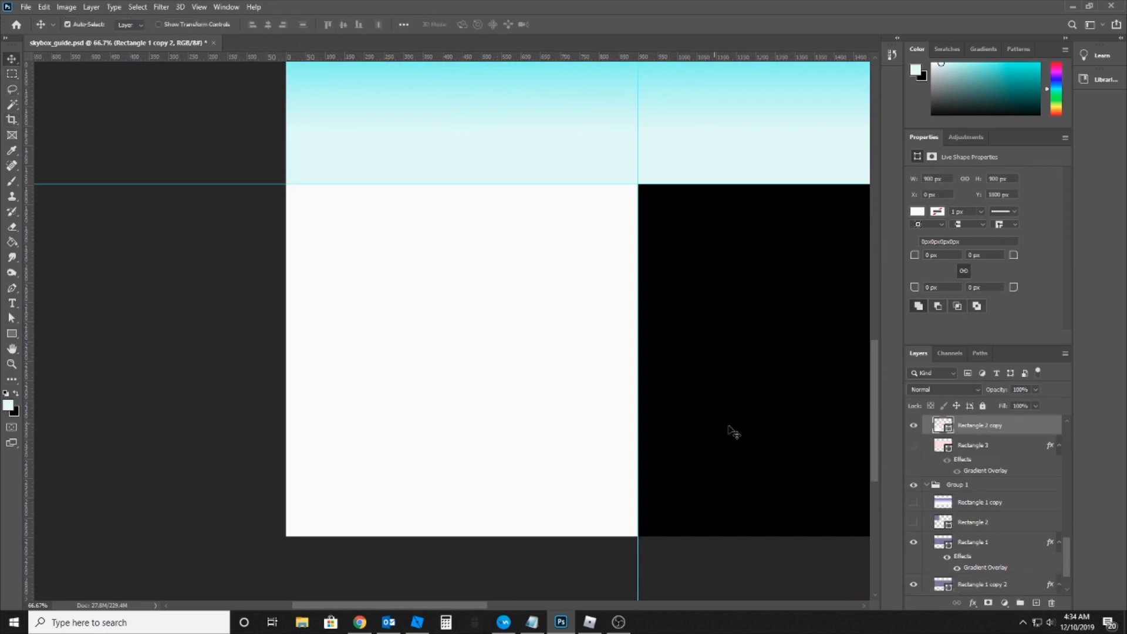
{"action": "double_click", "coordinate": [940, 427]}
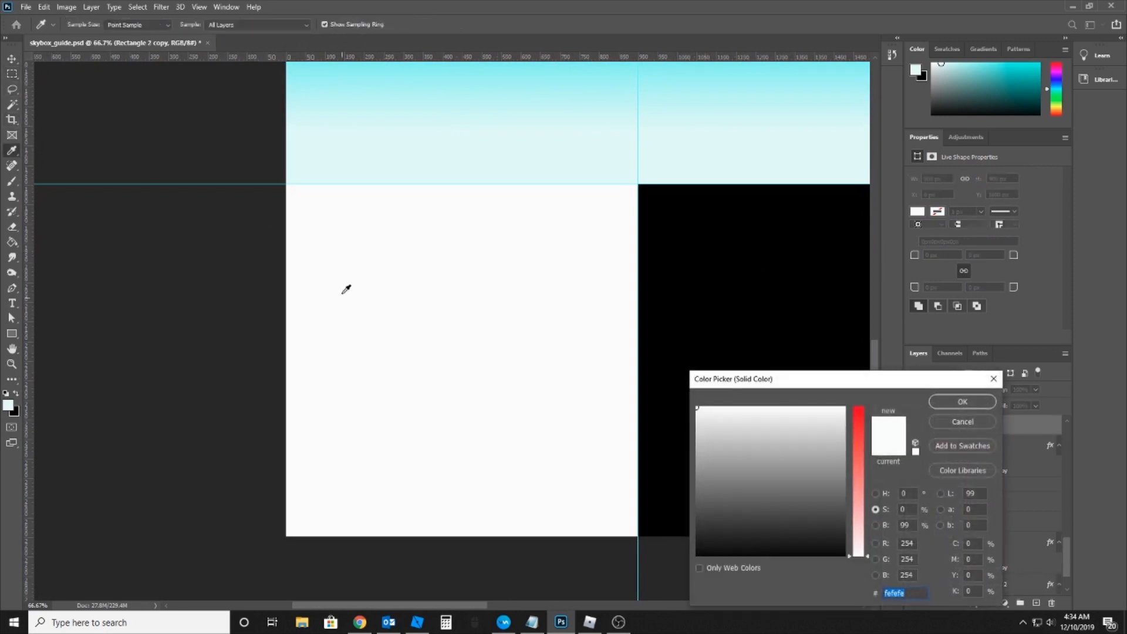
{"action": "left_click", "coordinate": [726, 182]}
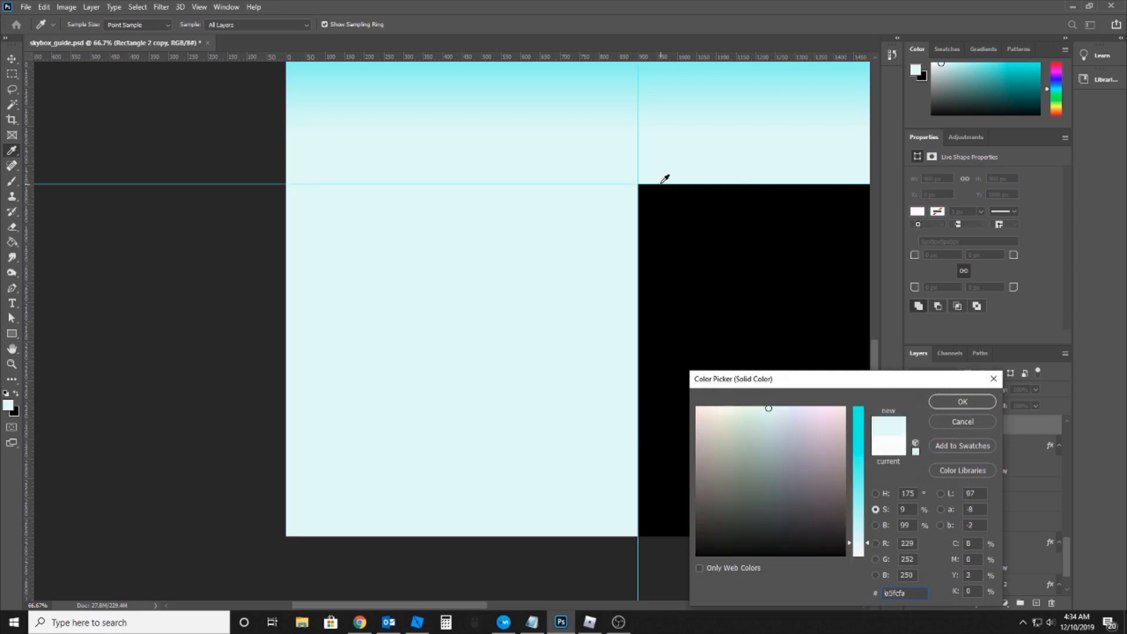
{"action": "left_click", "coordinate": [961, 403]}
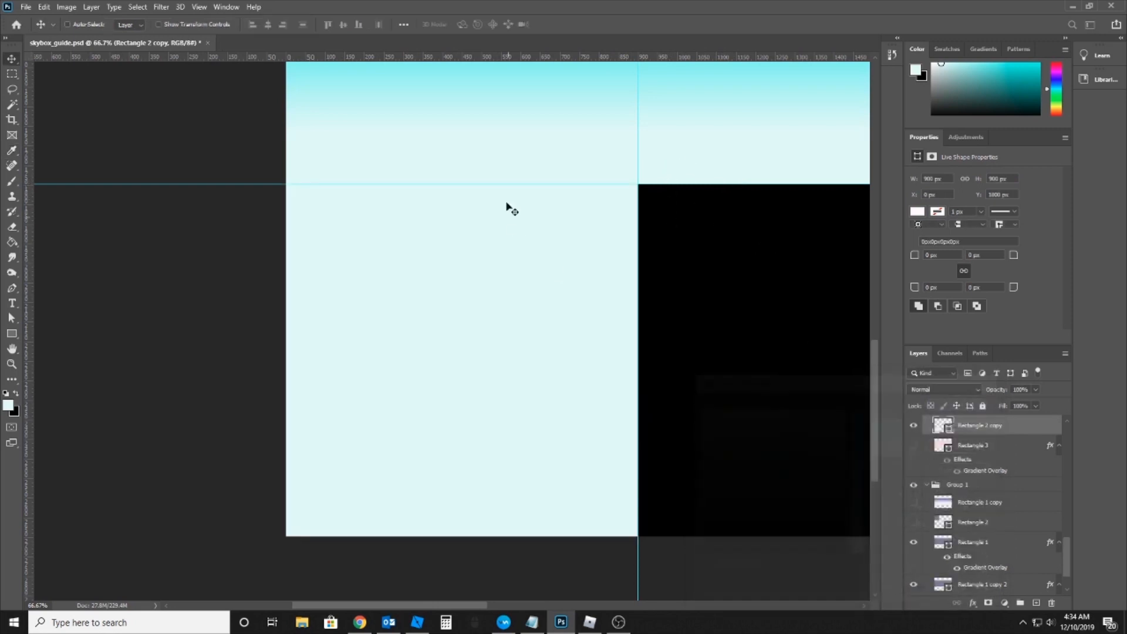
Marquee-select the whole Down face square, copy it merged, and save the skybox guide
{"action": "left_click", "coordinate": [12, 75]}
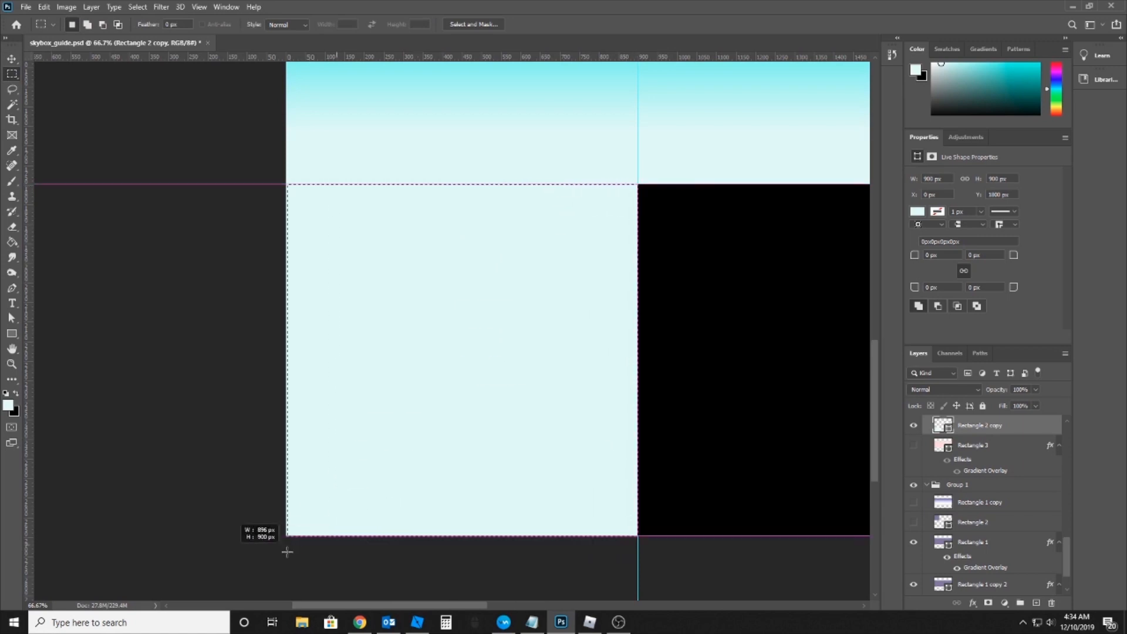
{"action": "left_click", "coordinate": [44, 7]}
{"action": "left_click", "coordinate": [88, 100]}
{"action": "key", "text": "ctrl+s"}
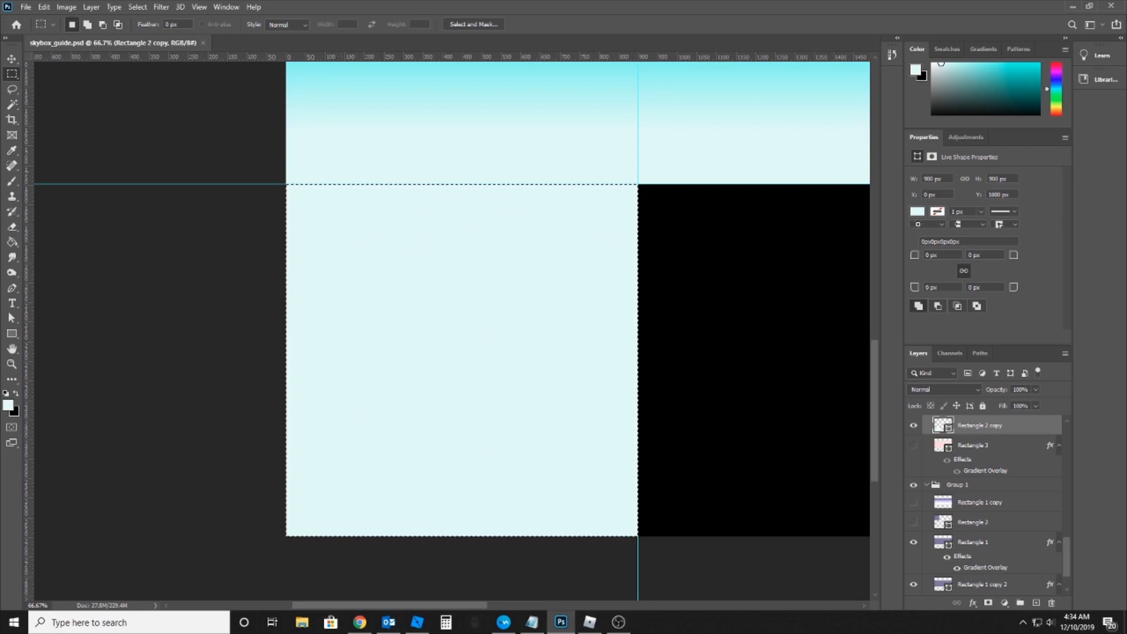
Open the down image from the SKY2 folder, paste and merge the copied Down face over it, save and close it, and deselect in the guide
{"action": "left_click", "coordinate": [25, 7]}
{"action": "left_click", "coordinate": [41, 28]}
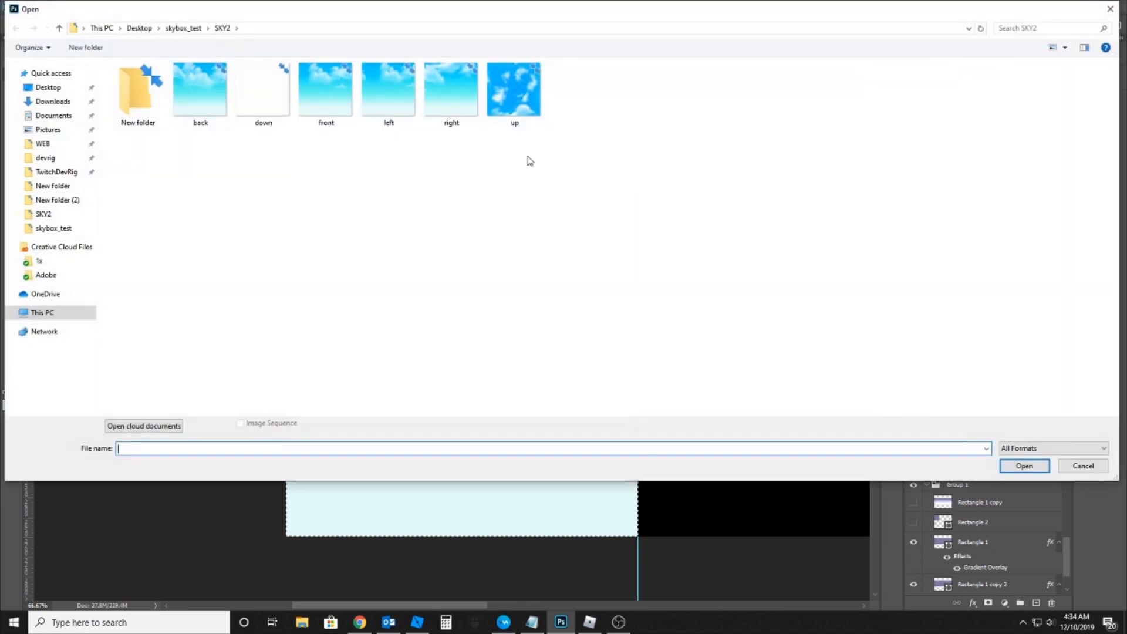
{"action": "double_click", "coordinate": [247, 104]}
{"action": "key", "text": "ctrl+e"}
{"action": "key", "text": "ctrl+s"}
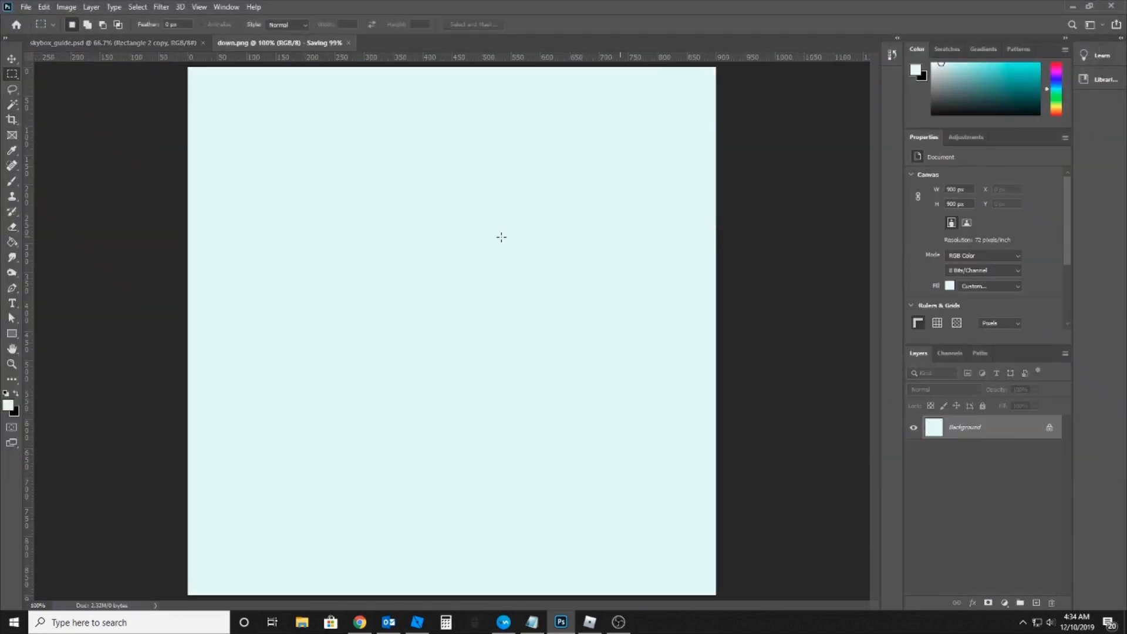
{"action": "key", "text": "ctrl+w"}
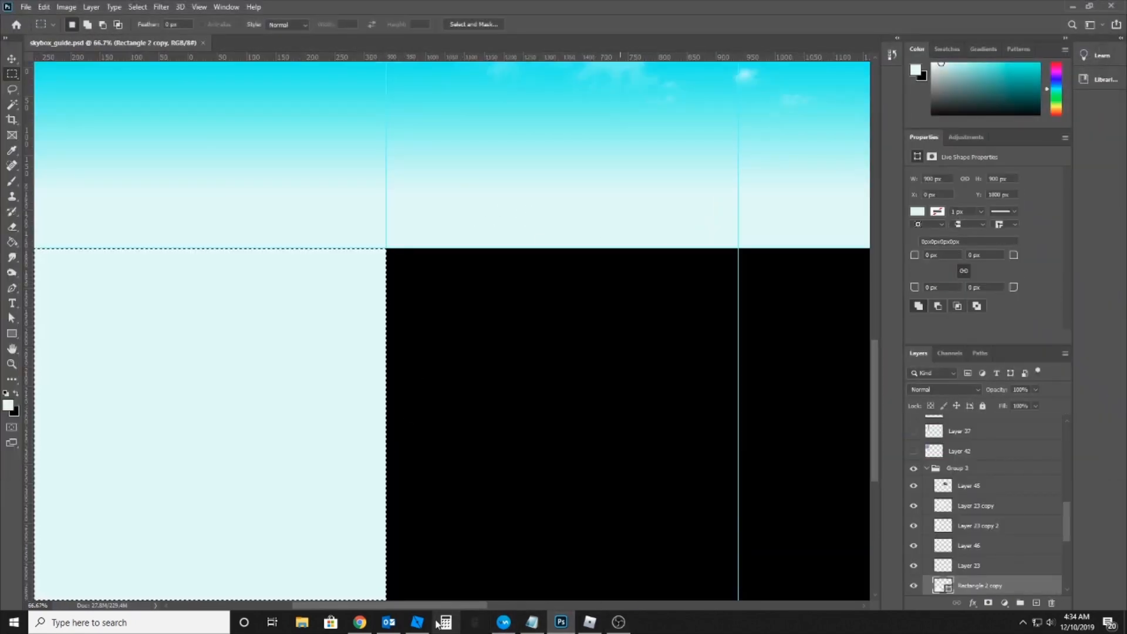
{"action": "key", "text": "ctrl+d"}
Switch to Roblox Studio and insert a Sky object into Lighting
{"action": "left_click", "coordinate": [419, 626]}
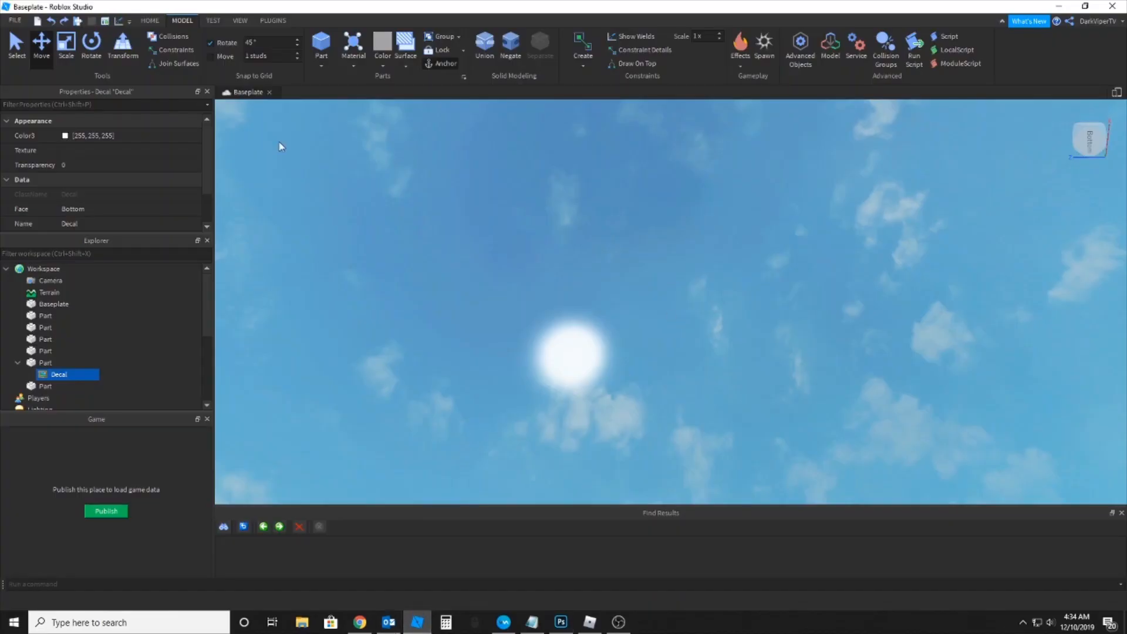
{"action": "right_click", "coordinate": [626, 229]}
{"action": "right_click", "coordinate": [626, 229]}
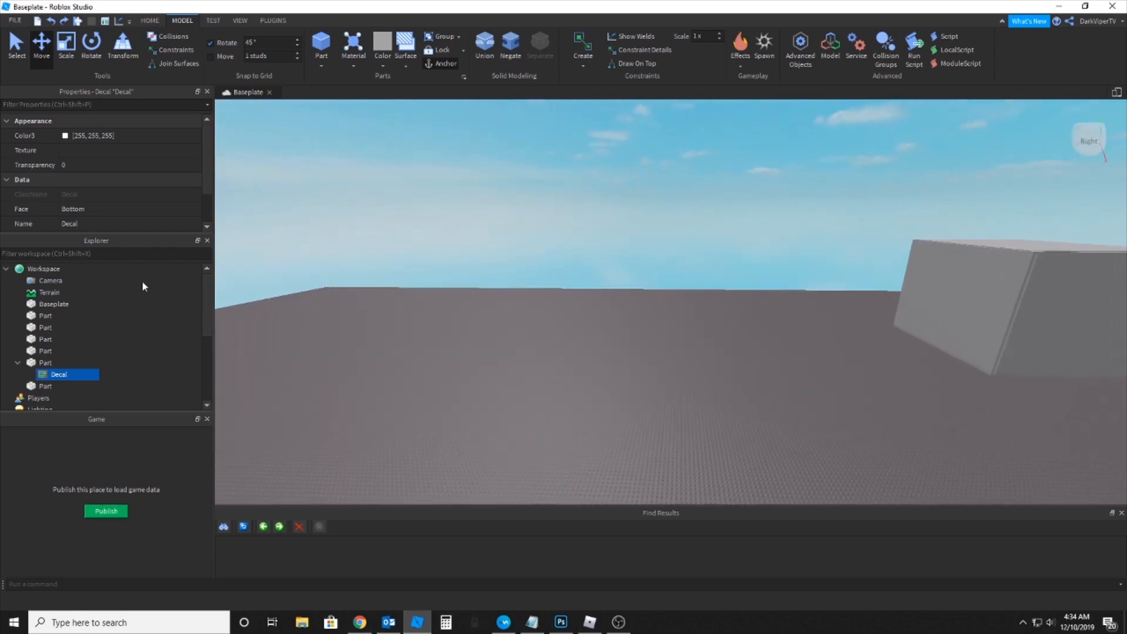
{"action": "scroll", "coordinate": [56, 304], "scroll_direction": "down", "scroll_amount": 4}
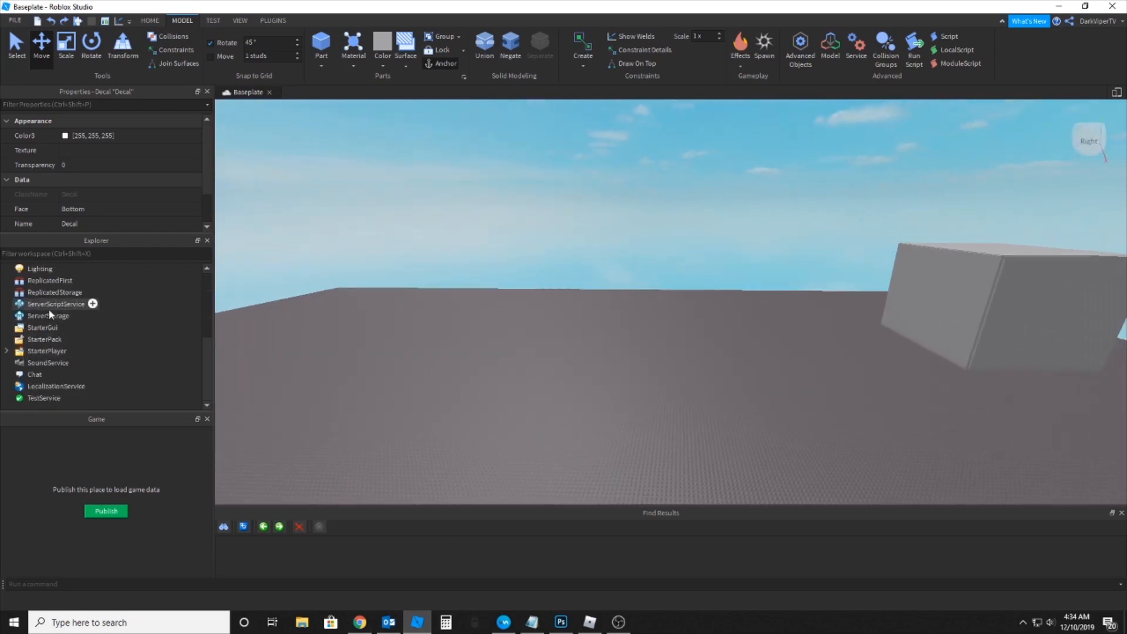
{"action": "left_click", "coordinate": [41, 270]}
{"action": "right_click", "coordinate": [42, 274]}
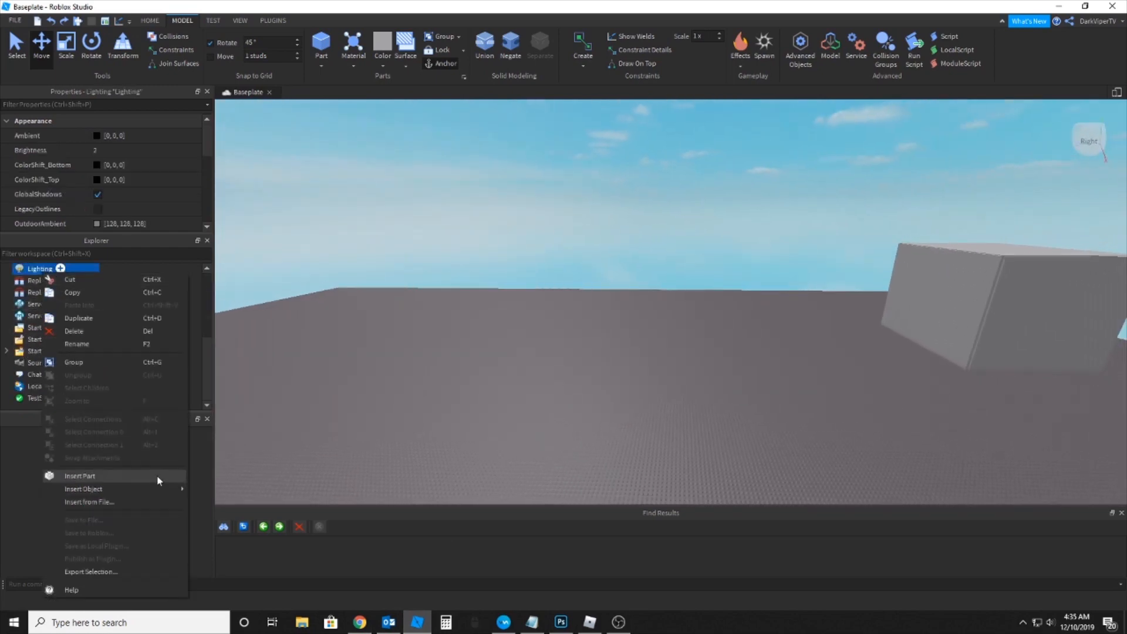
{"action": "mouse_move", "coordinate": [155, 489]}
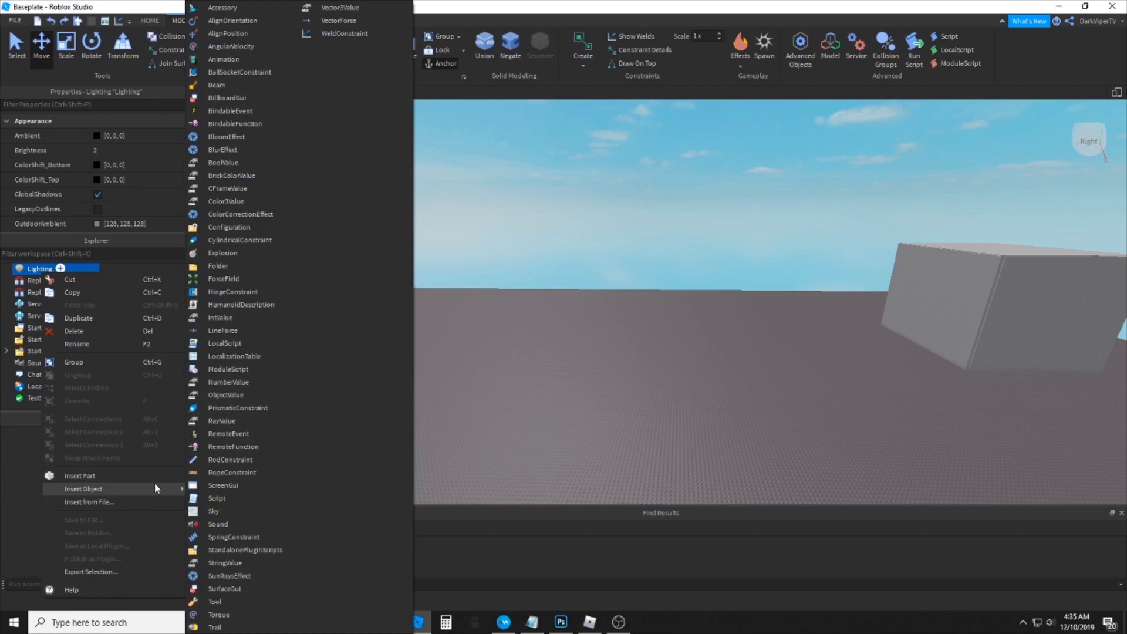
{"action": "left_click", "coordinate": [243, 512]}
{"action": "left_click_drag", "start_coordinate": [384, 262], "coordinate": [394, 120]}
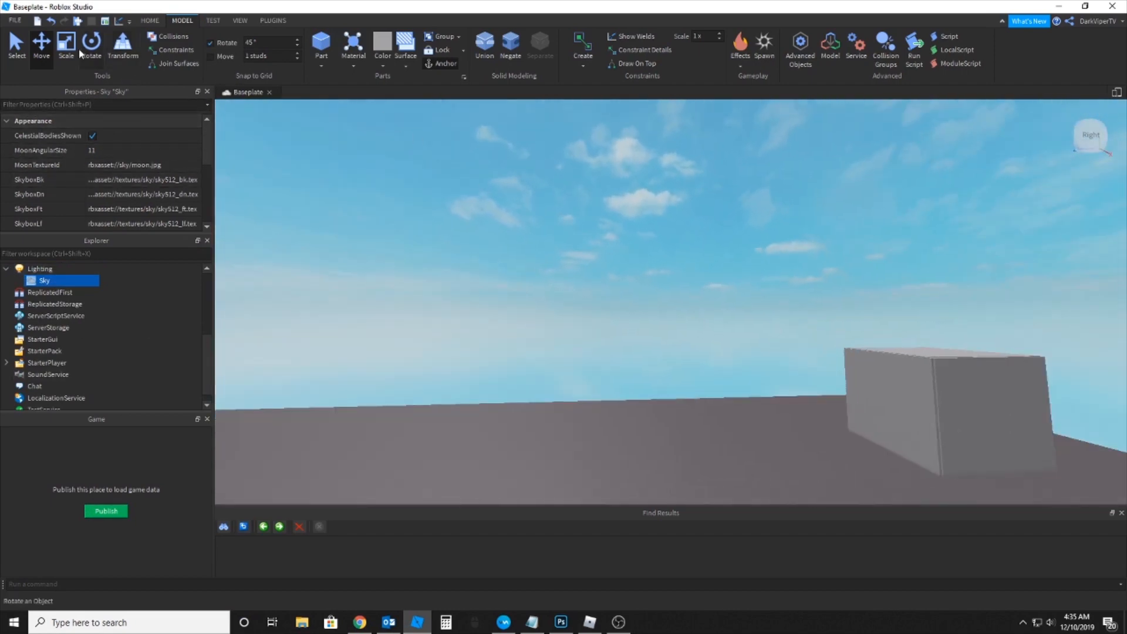
Float the Sky's Properties window and the Game window side by side over the viewport, enlarging both
{"action": "left_click", "coordinate": [249, 22]}
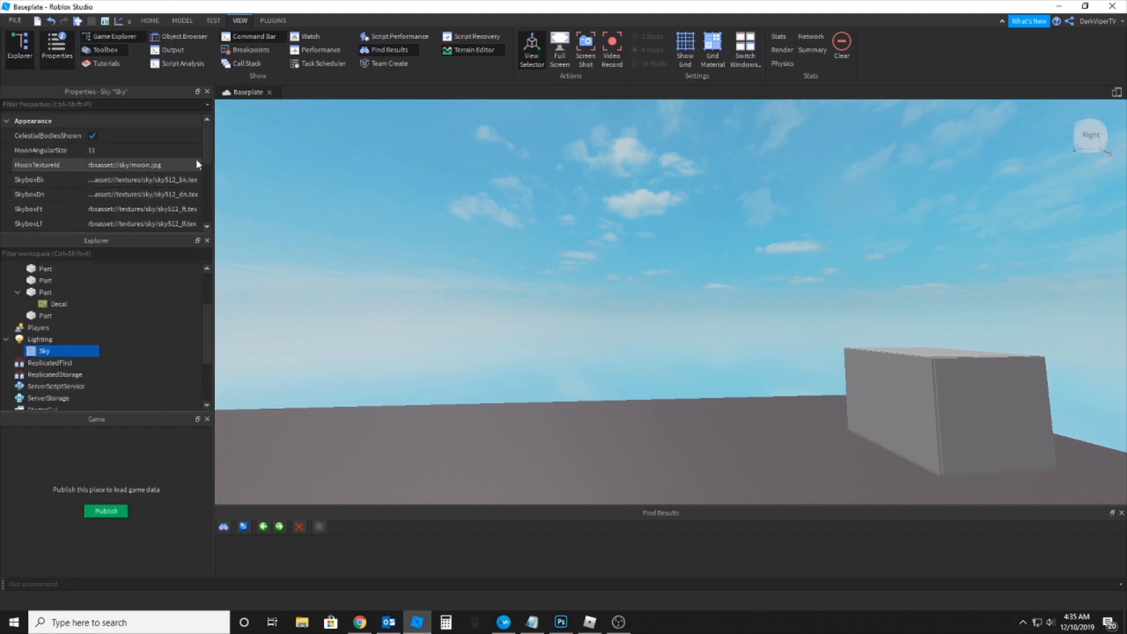
{"action": "left_click_drag", "start_coordinate": [80, 92], "coordinate": [325, 150]}
{"action": "left_click_drag", "start_coordinate": [462, 313], "coordinate": [461, 467]}
{"action": "left_click_drag", "start_coordinate": [75, 347], "coordinate": [605, 145]}
{"action": "left_click_drag", "start_coordinate": [686, 380], "coordinate": [698, 469]}
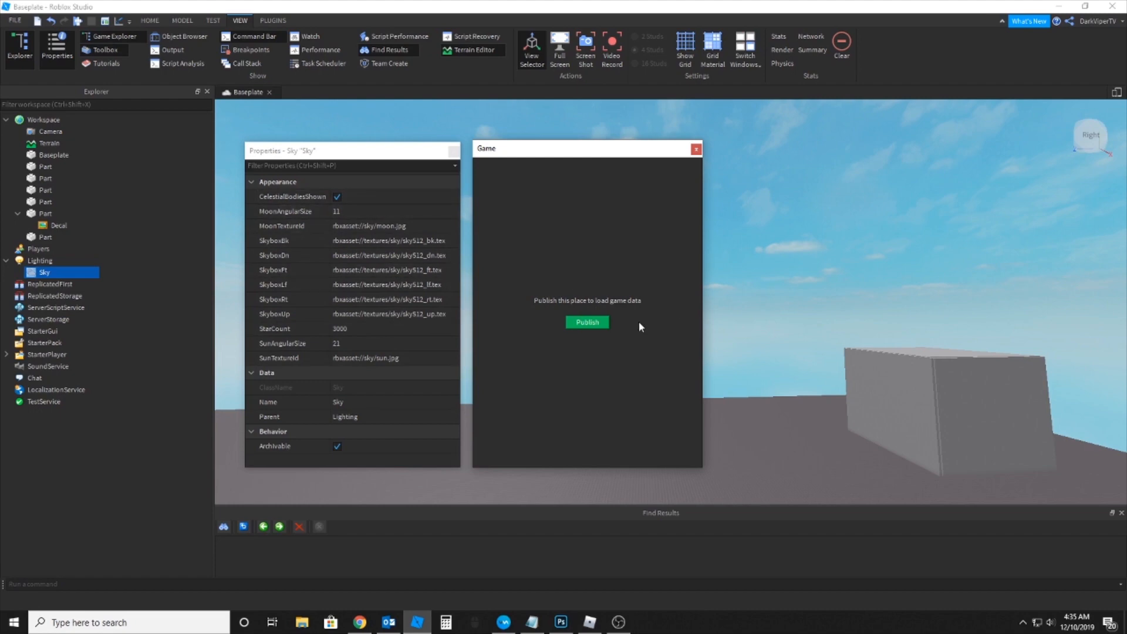
Publish the game as a new private place named Skytest4
{"action": "left_click", "coordinate": [588, 322]}
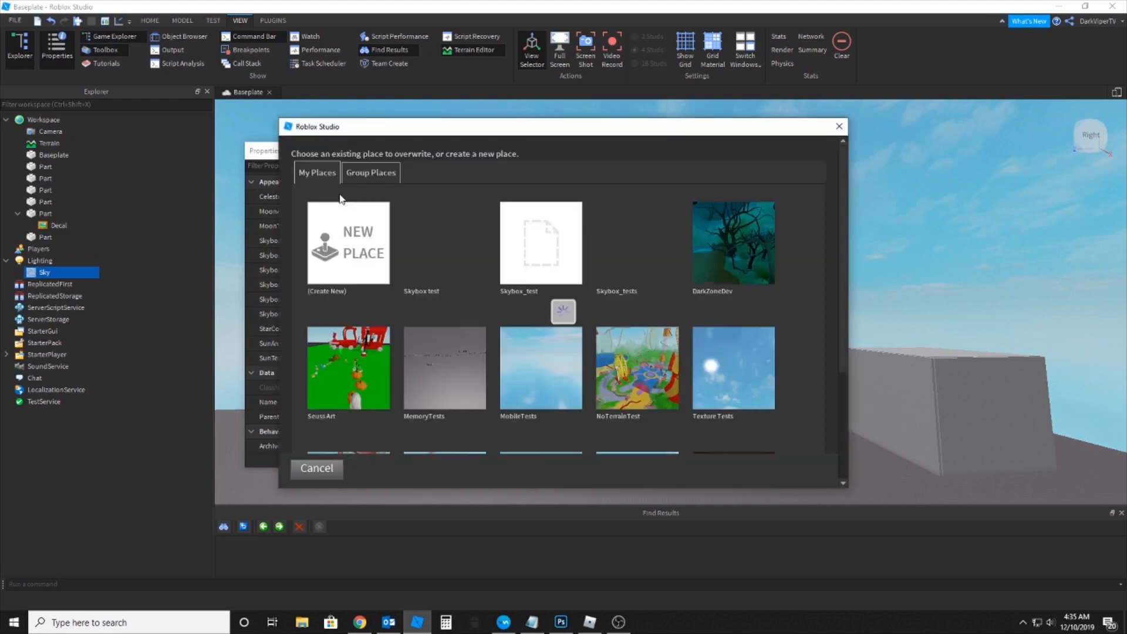
{"action": "left_click", "coordinate": [359, 256]}
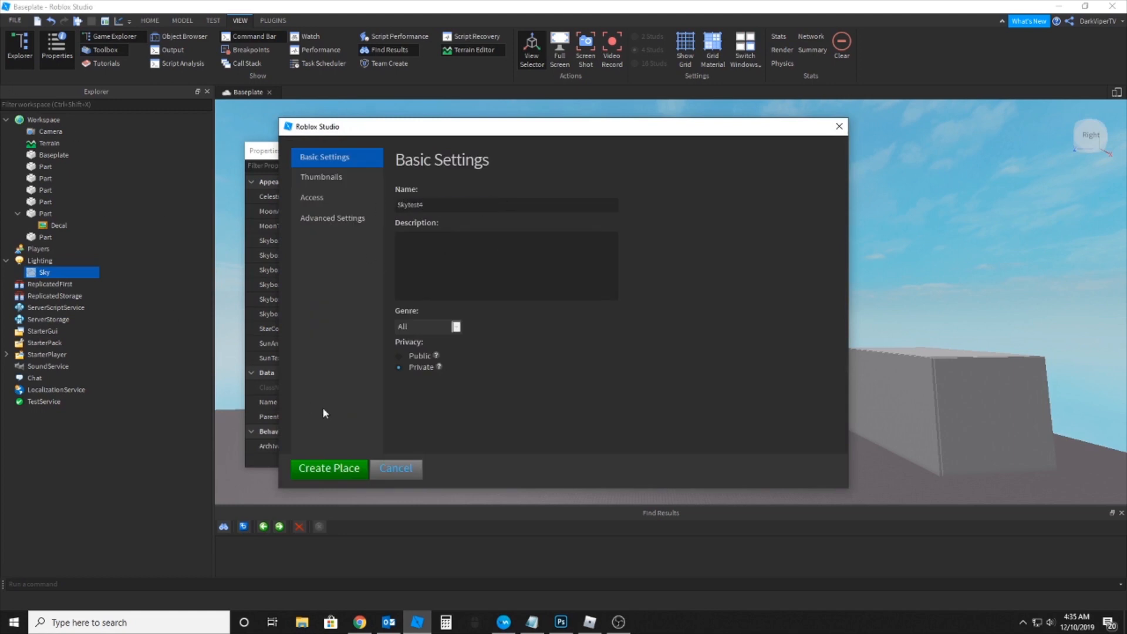
{"action": "left_click", "coordinate": [325, 469]}
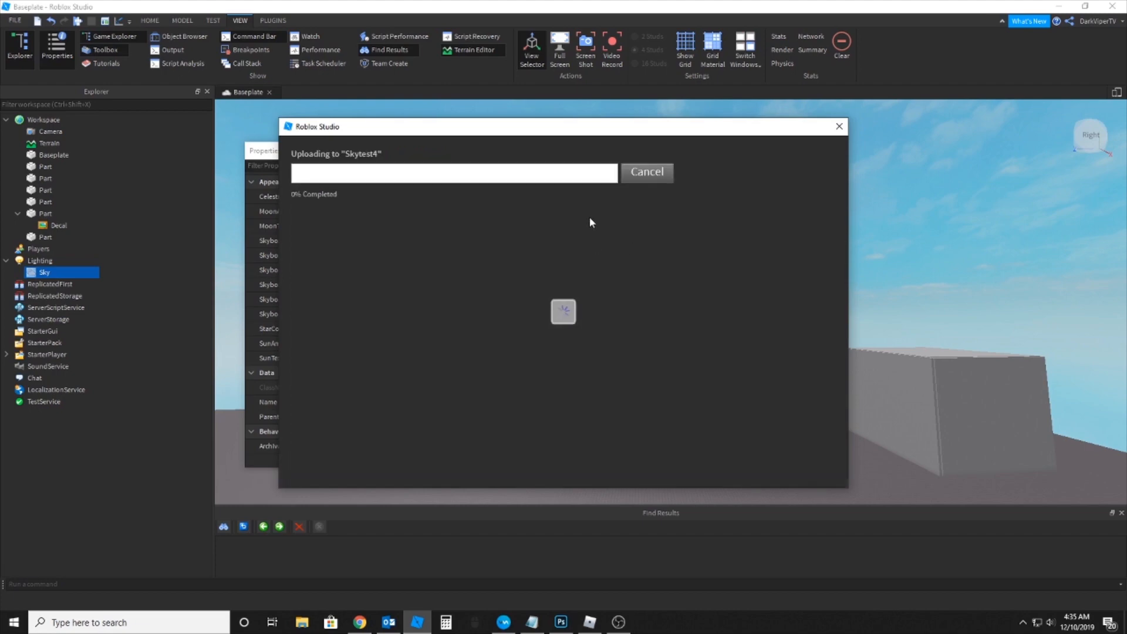
{"action": "left_click", "coordinate": [636, 185]}
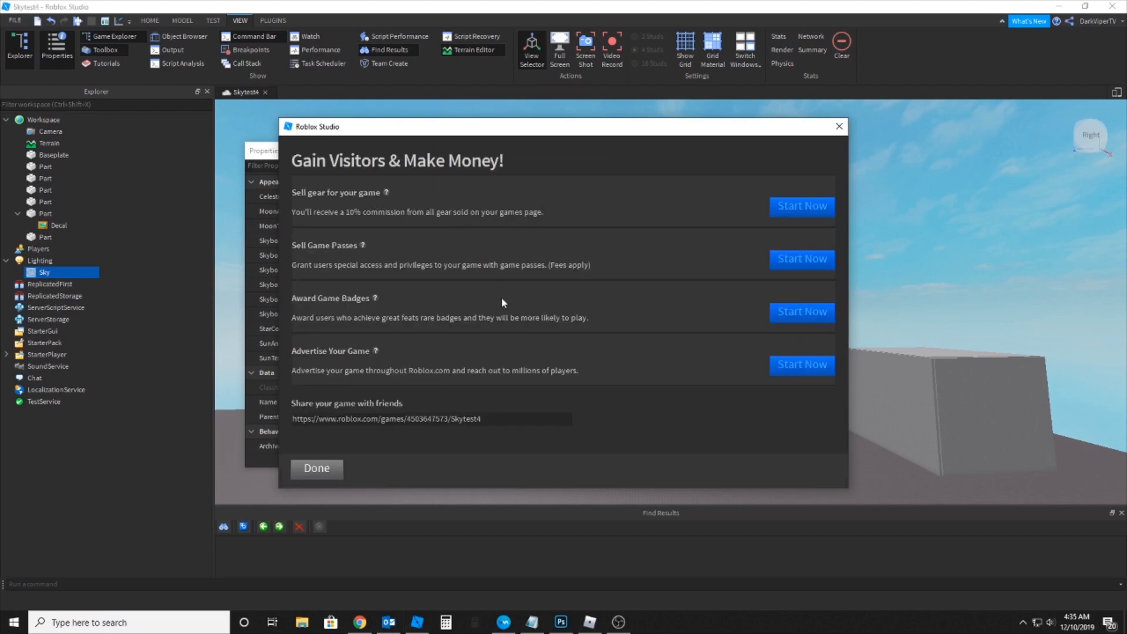
{"action": "left_click", "coordinate": [317, 467]}
Import the back, down, front, left, right and up images from the SKY2 folder into the game and dismiss the finished upload list
{"action": "left_click", "coordinate": [597, 453]}
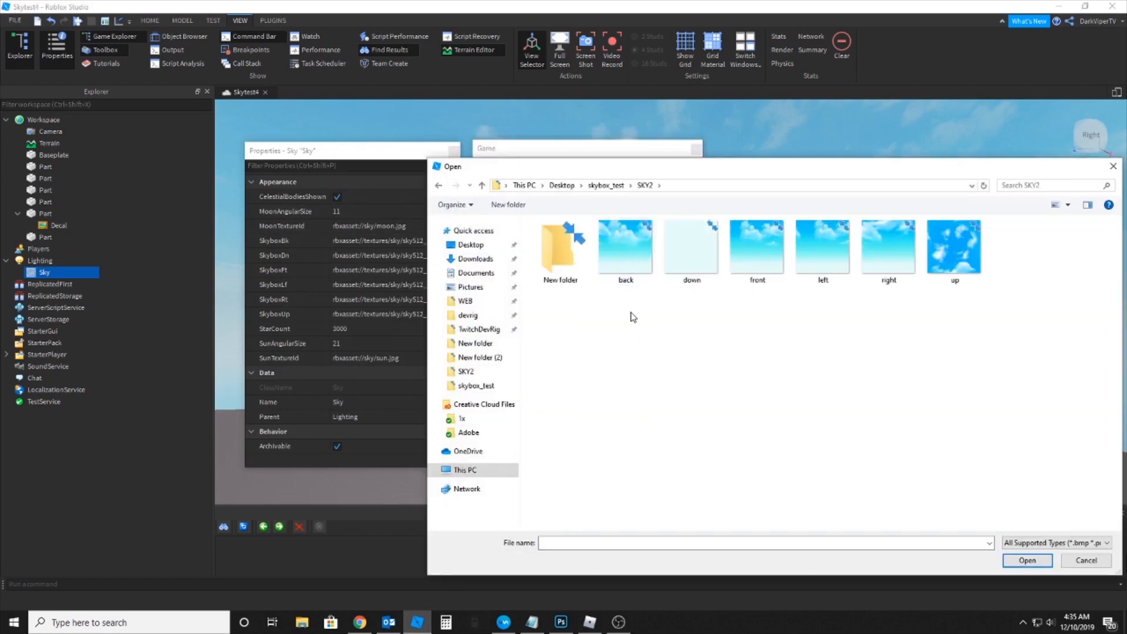
{"action": "left_click_drag", "start_coordinate": [635, 310], "coordinate": [1004, 217]}
{"action": "left_click", "coordinate": [1027, 560]}
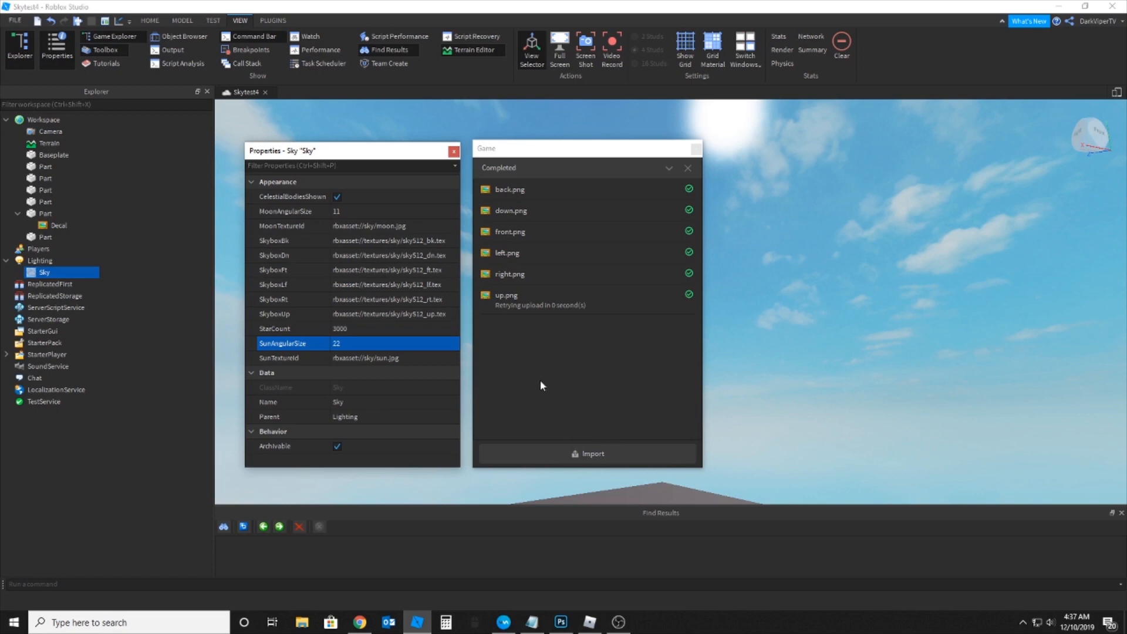
{"action": "left_click", "coordinate": [689, 168]}
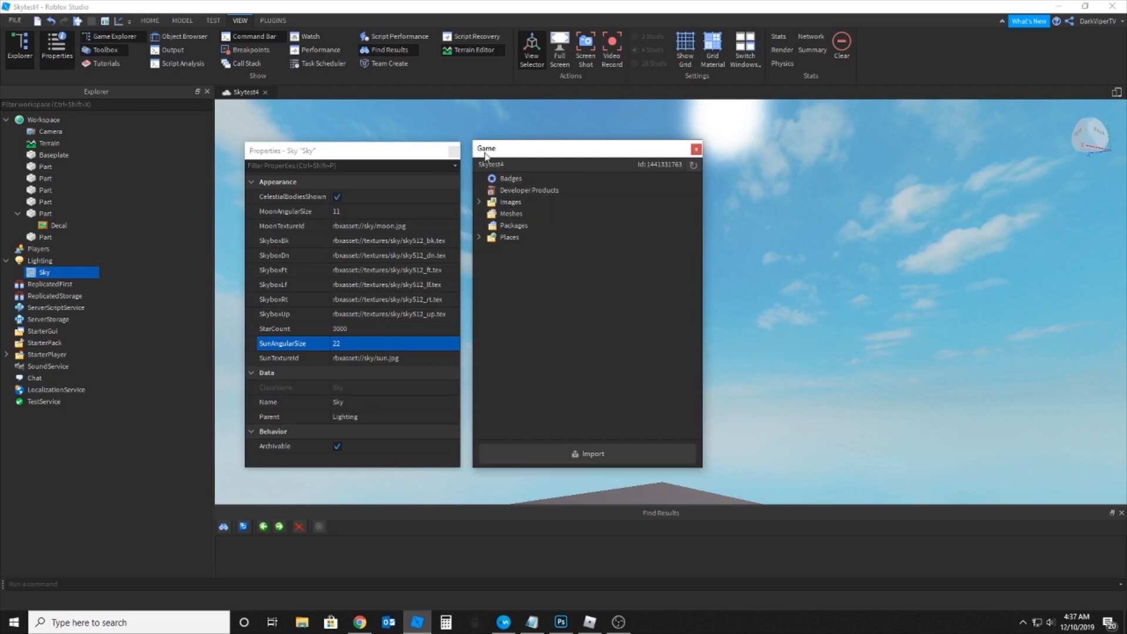
Expand the game's Images and assign the down image's copied asset ID to the Sky's SkyboxDn property
{"action": "left_click", "coordinate": [478, 202]}
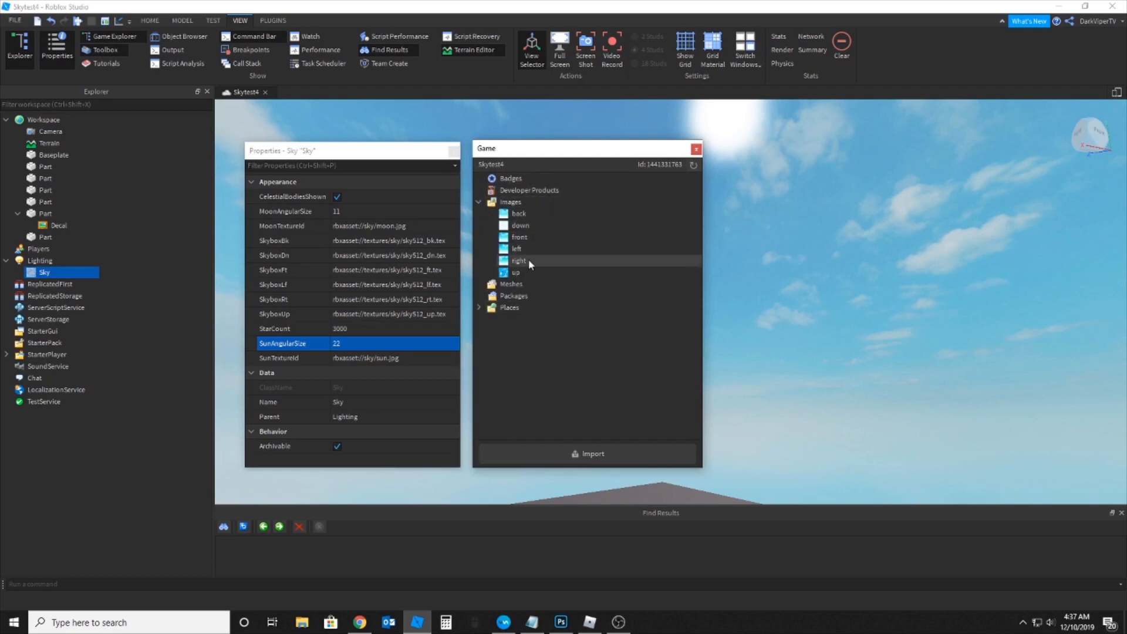
{"action": "right_click", "coordinate": [512, 227]}
{"action": "left_click", "coordinate": [590, 273]}
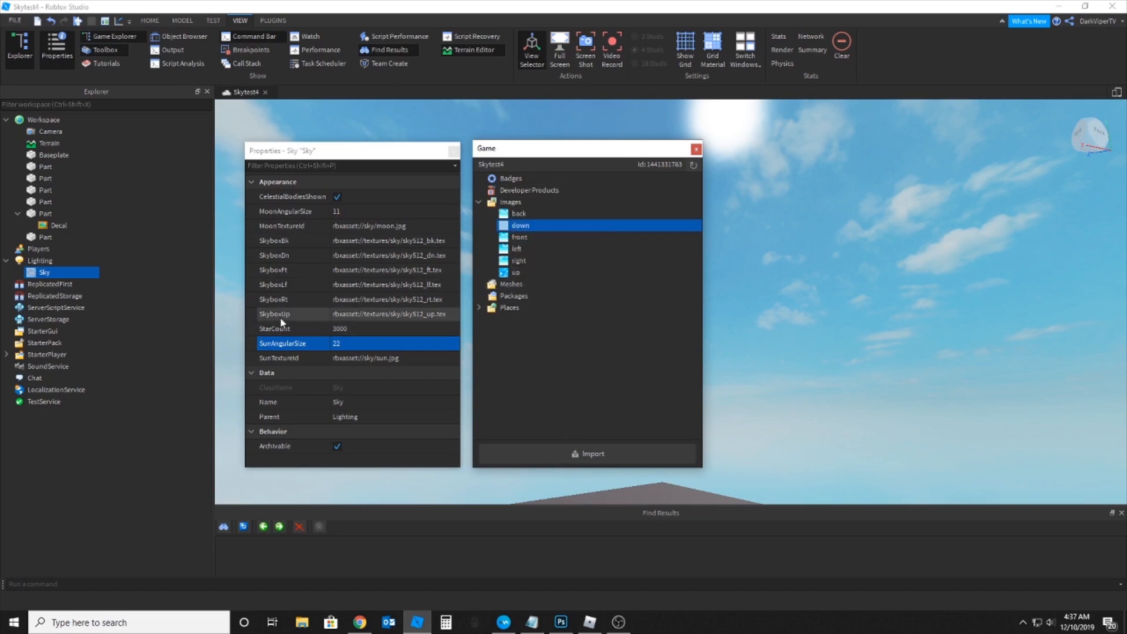
{"action": "left_click", "coordinate": [372, 255]}
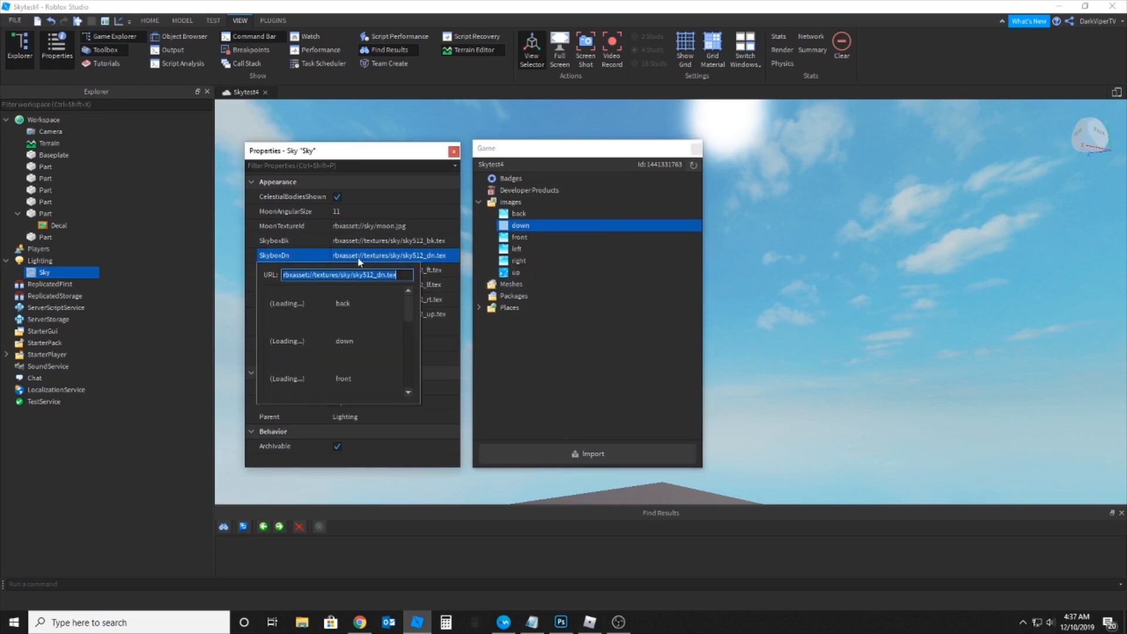
{"action": "right_click", "coordinate": [540, 224]}
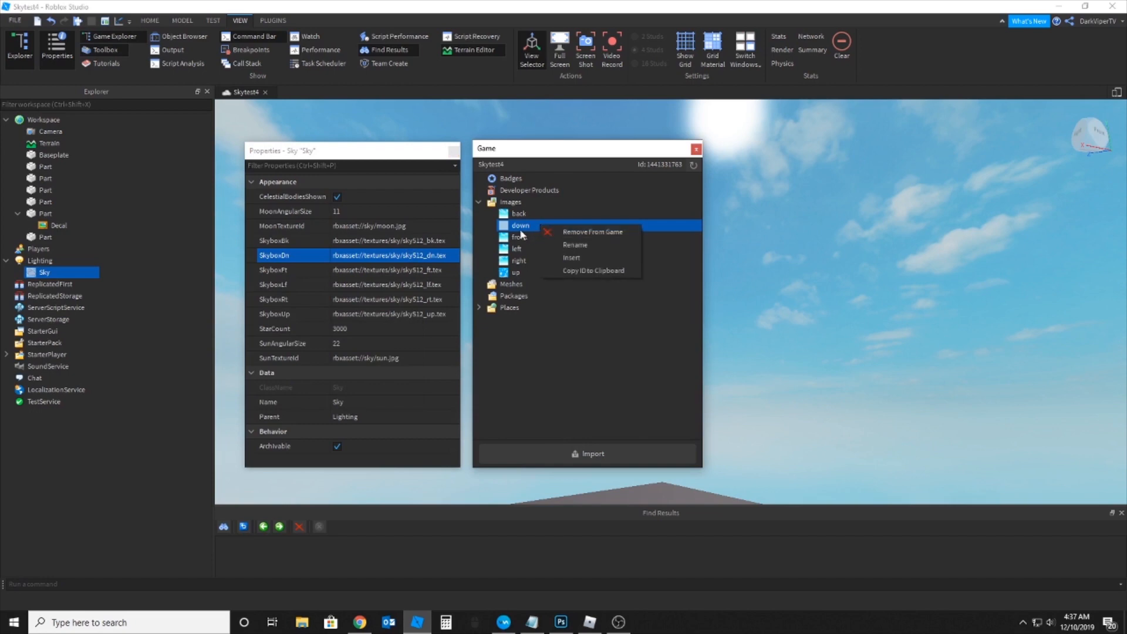
{"action": "left_click", "coordinate": [578, 271]}
{"action": "left_click", "coordinate": [382, 255]}
{"action": "key", "text": "ctrl+v"}
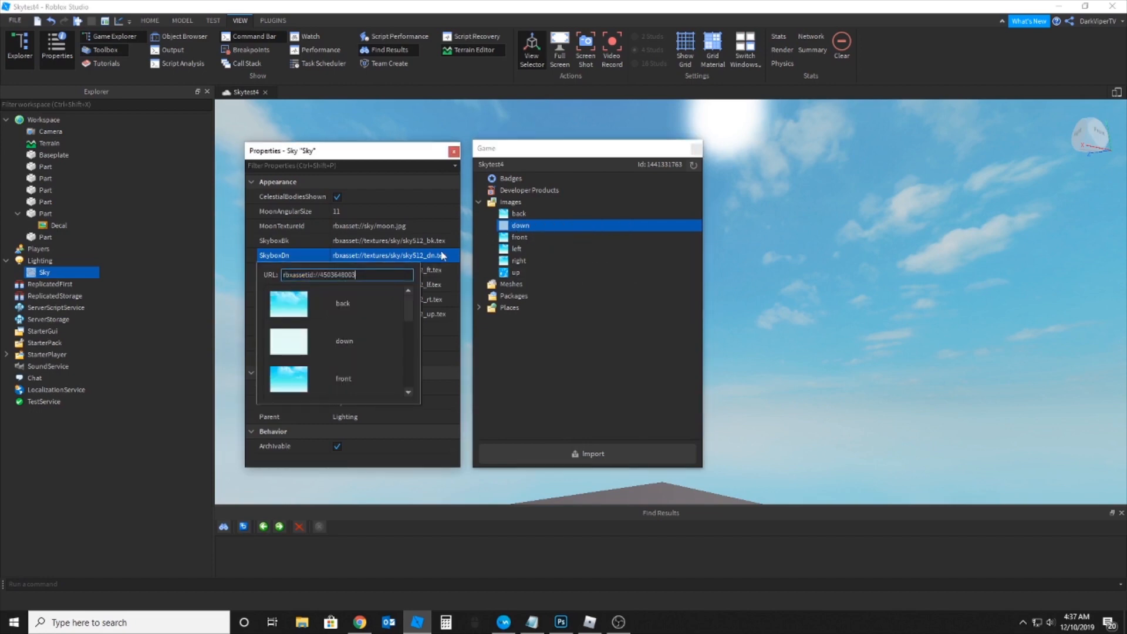
{"action": "key", "text": "Return"}
Assign the up image's copied asset ID to the Sky's SkyboxUp property
{"action": "right_click", "coordinate": [528, 271]}
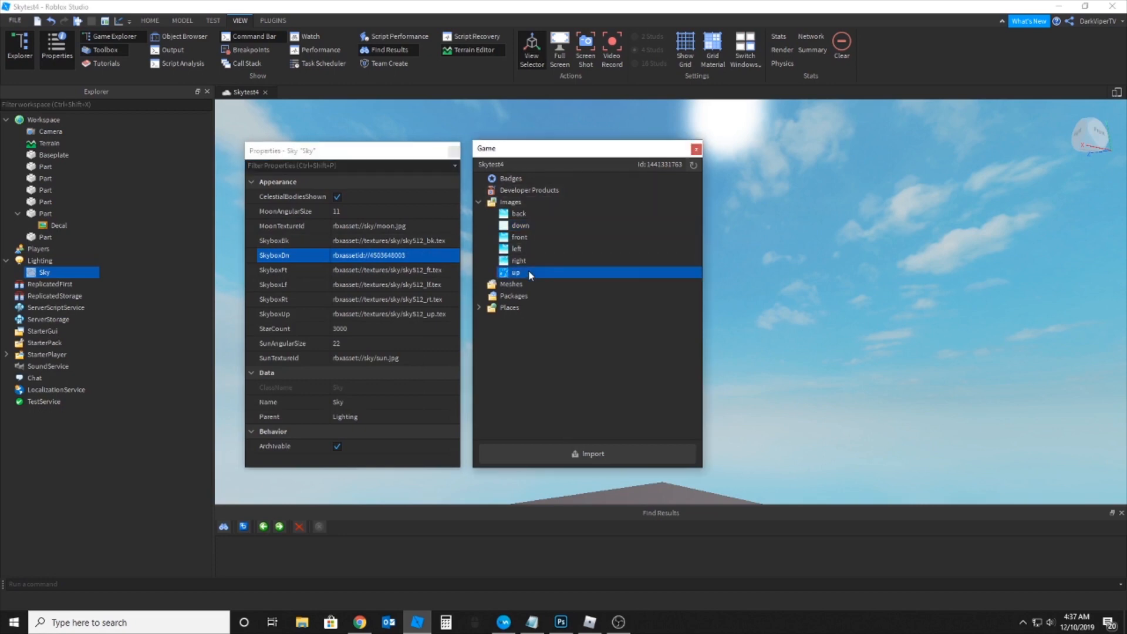
{"action": "left_click", "coordinate": [593, 316]}
{"action": "left_click", "coordinate": [377, 315]}
{"action": "key", "text": "ctrl+v"}
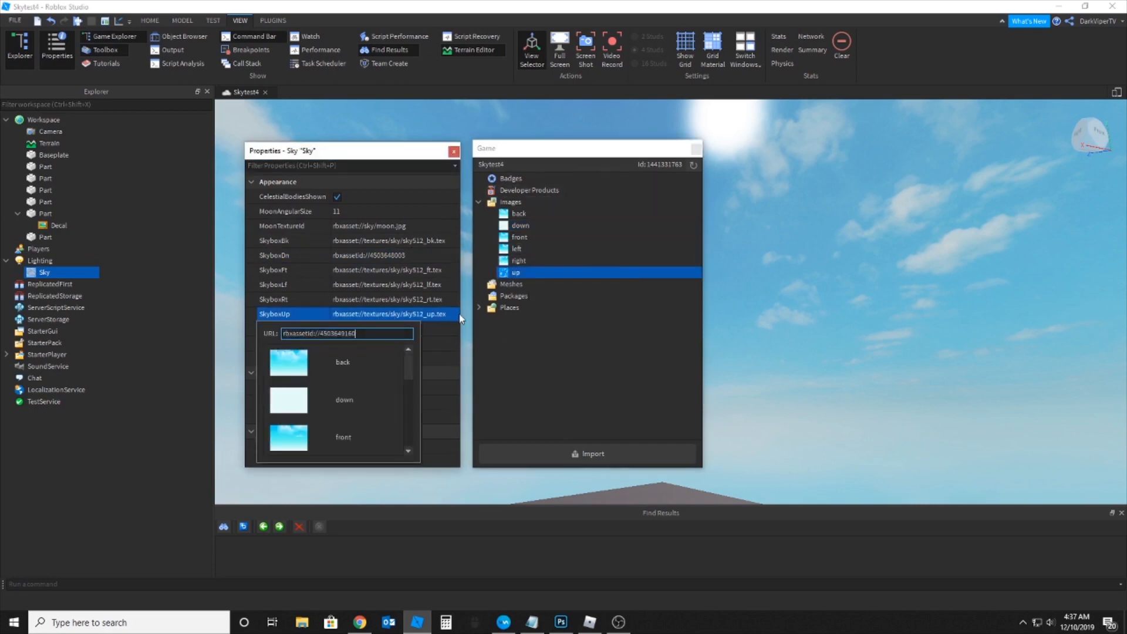
{"action": "key", "text": "Return"}
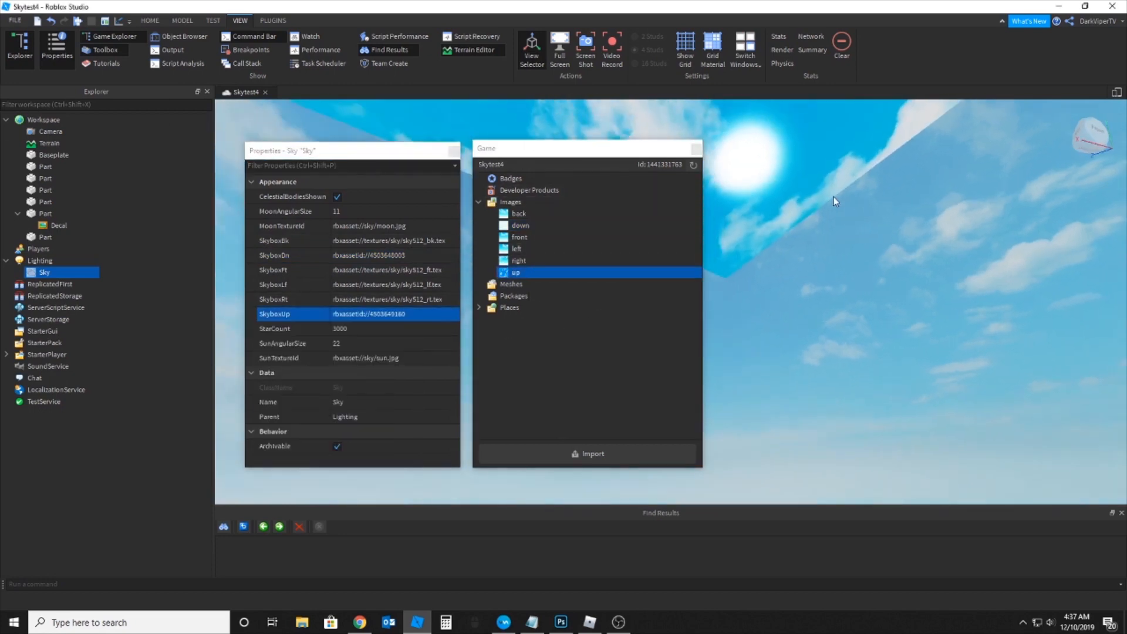
Assign the back image's copied asset ID to the Sky's SkyboxBk property
{"action": "right_click", "coordinate": [833, 202]}
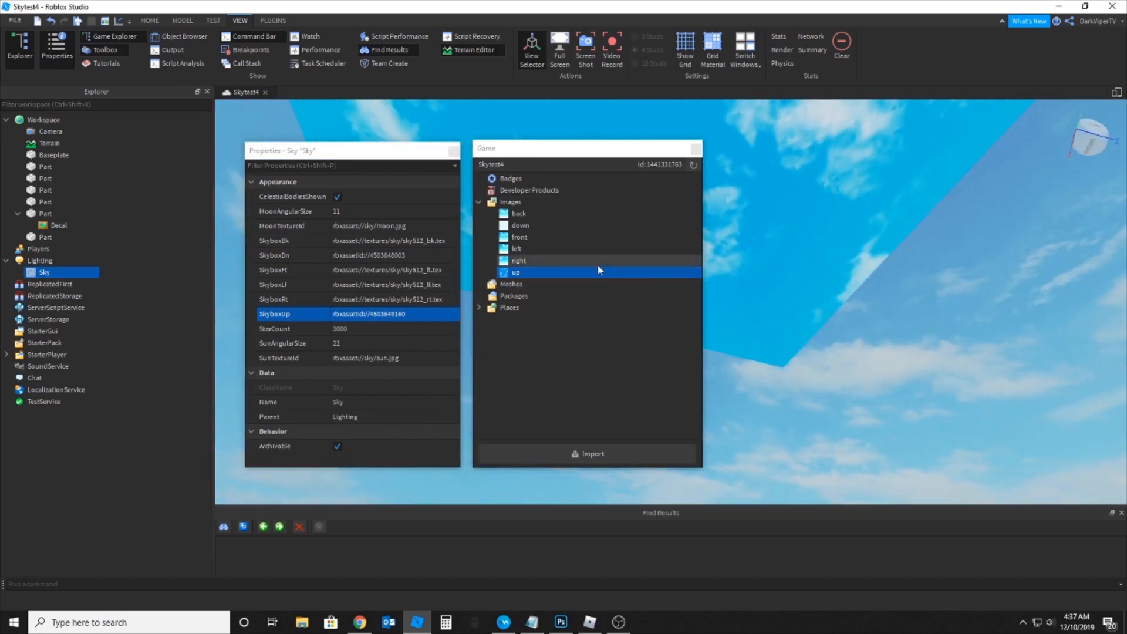
{"action": "right_click", "coordinate": [532, 215]}
{"action": "left_click", "coordinate": [551, 260]}
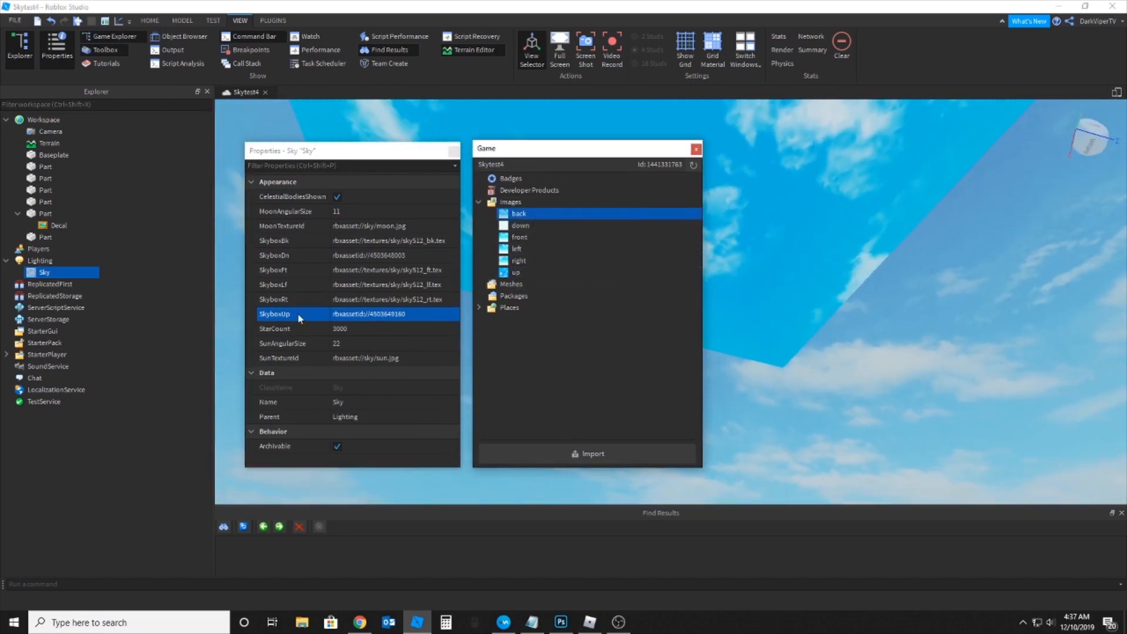
{"action": "left_click", "coordinate": [371, 241]}
{"action": "left_click", "coordinate": [371, 240]}
{"action": "key", "text": "ctrl+v"}
{"action": "key", "text": "Return"}
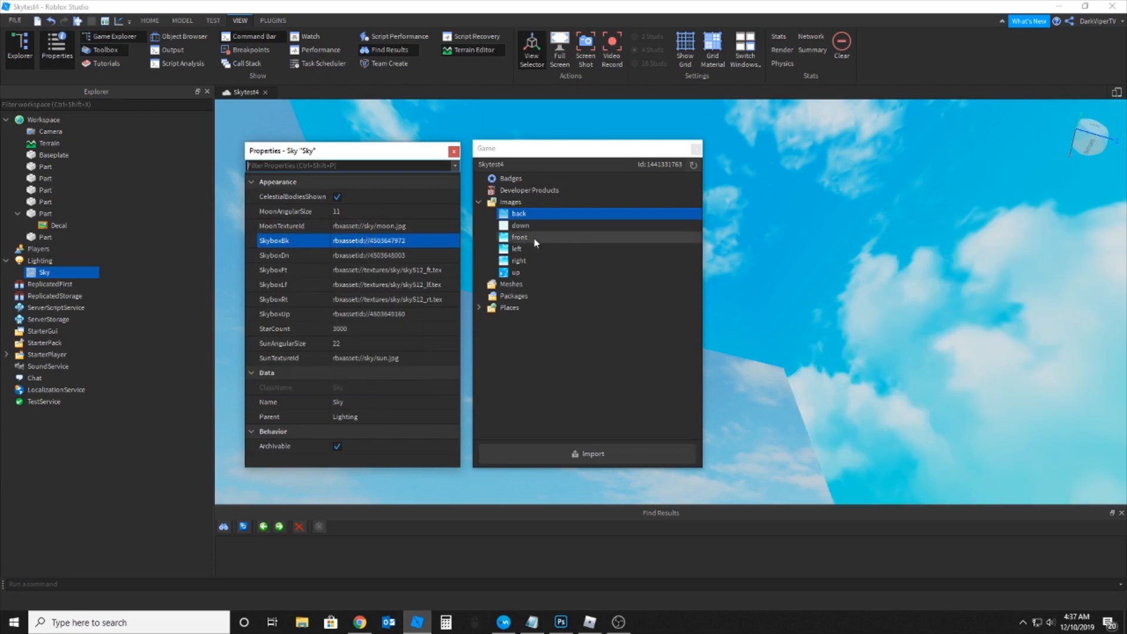
Assign the front image's copied asset ID to the Sky's SkyboxFt property
{"action": "right_click", "coordinate": [521, 237]}
{"action": "left_click", "coordinate": [550, 270]}
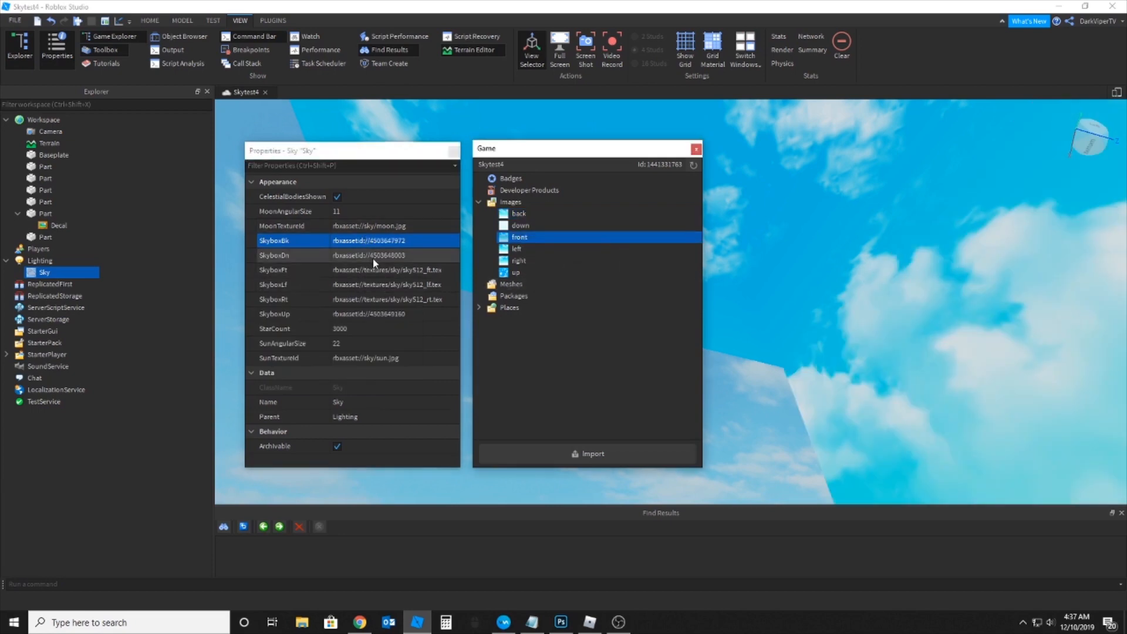
{"action": "left_click", "coordinate": [373, 276]}
{"action": "key", "text": "ctrl+v"}
{"action": "key", "text": "Return"}
Assign the left image's copied asset ID to the Sky's SkyboxLf property
{"action": "right_click", "coordinate": [519, 249]}
{"action": "left_click", "coordinate": [551, 280]}
{"action": "left_click", "coordinate": [368, 285]}
{"action": "key", "text": "ctrl+v"}
{"action": "key", "text": "Return"}
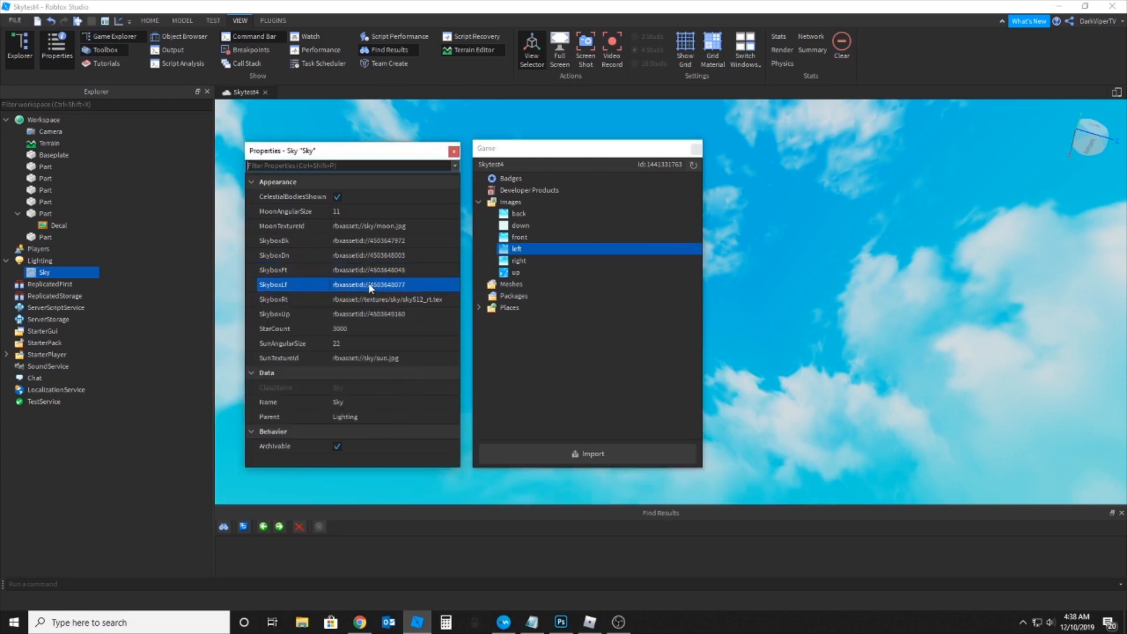
Assign the right image's copied asset ID to the Sky's SkyboxRt property and close the floating Game and Properties windows
{"action": "right_click", "coordinate": [523, 260]}
{"action": "left_click", "coordinate": [574, 309]}
{"action": "left_click", "coordinate": [373, 299]}
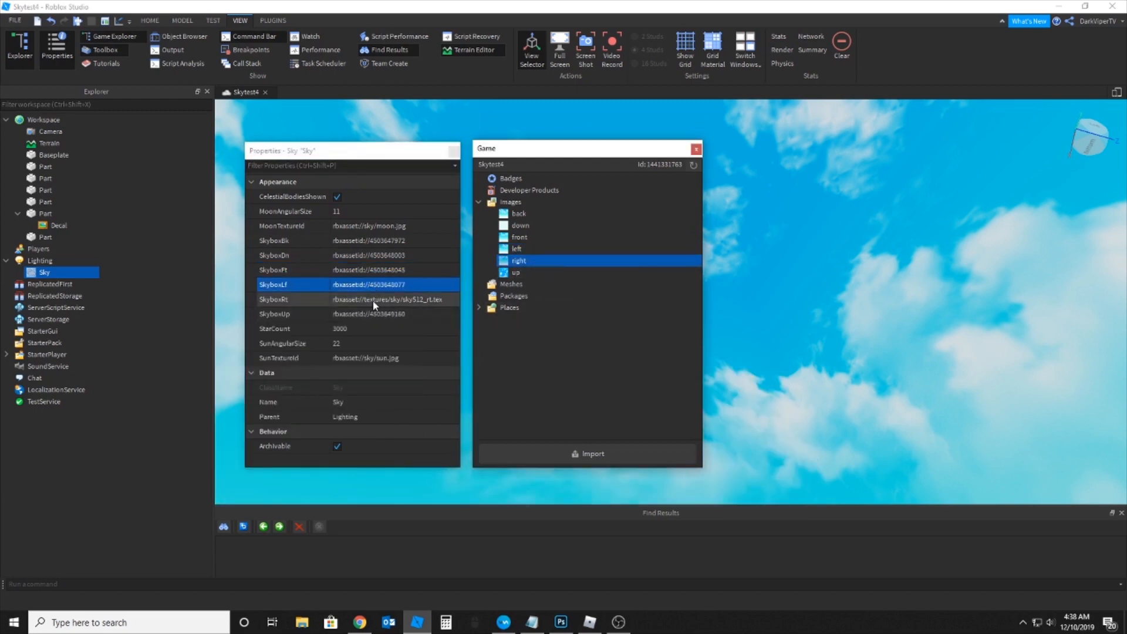
{"action": "key", "text": "ctrl+v"}
{"action": "key", "text": "Return"}
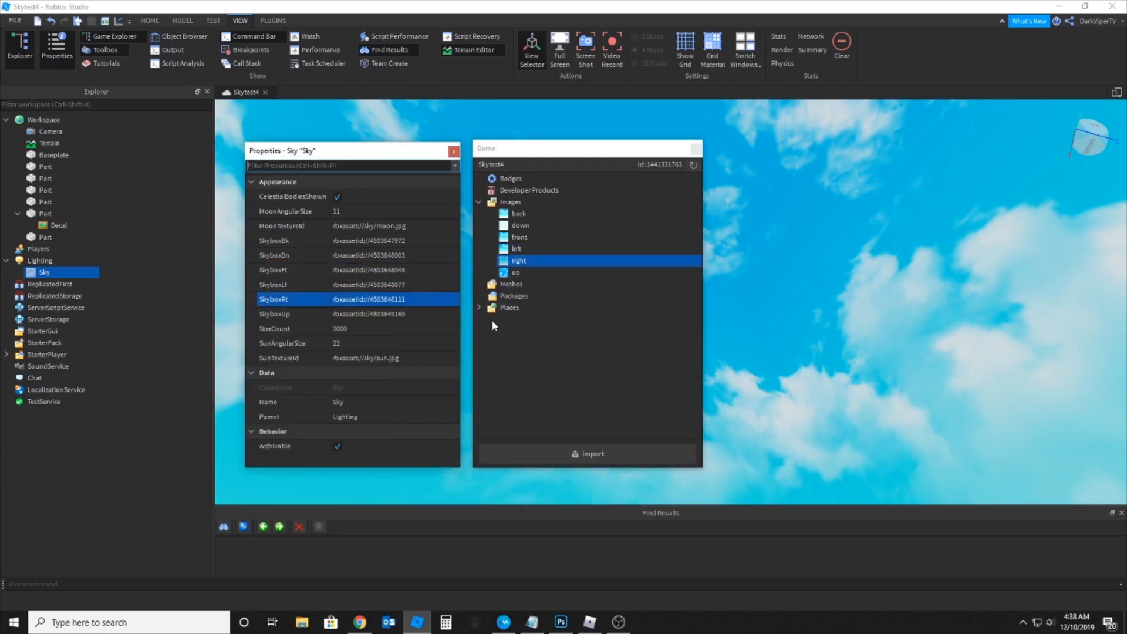
{"action": "left_click", "coordinate": [695, 150]}
{"action": "left_click", "coordinate": [453, 152]}
Playtest the place and examine the custom skybox from several directions while moving and jumping with the character
{"action": "mouse_move", "coordinate": [561, 253]}
{"action": "left_mouse_down"}
{"action": "mouse_move", "coordinate": [536, 254]}
{"action": "mouse_move", "coordinate": [561, 254]}
{"action": "mouse_move", "coordinate": [534, 219]}
{"action": "mouse_move", "coordinate": [561, 254]}
{"action": "left_mouse_up"}
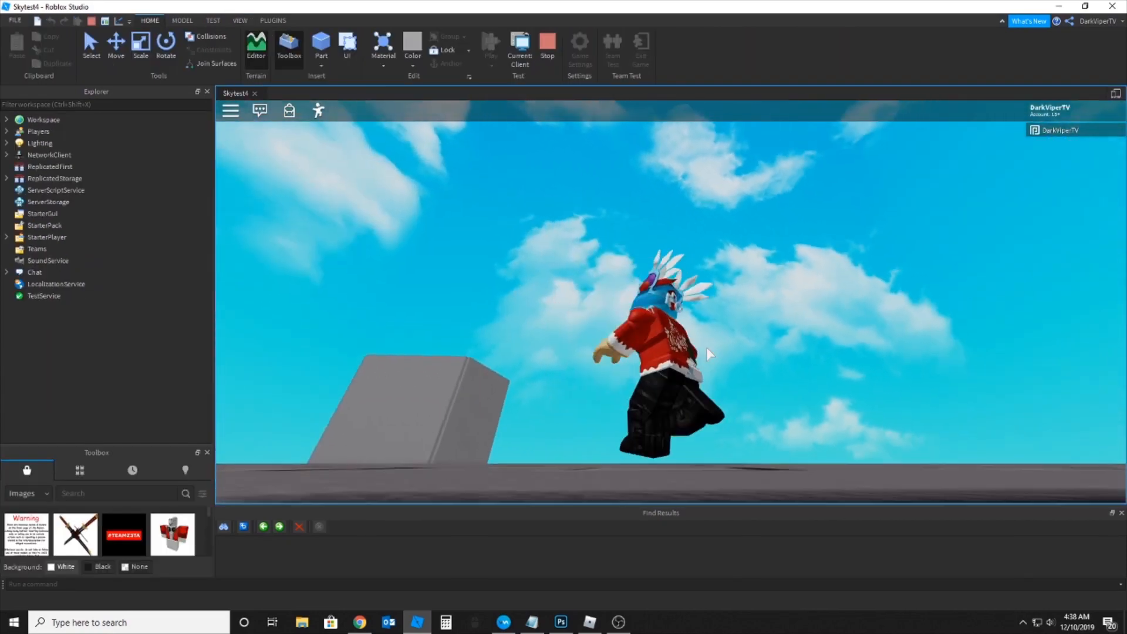
{"action": "key", "text": "space"}
{"action": "key", "text": "w"}
{"action": "left_click_drag", "start_coordinate": [710, 355], "coordinate": [710, 354]}
{"action": "scroll", "coordinate": [710, 354], "scroll_direction": "down", "scroll_amount": 10}
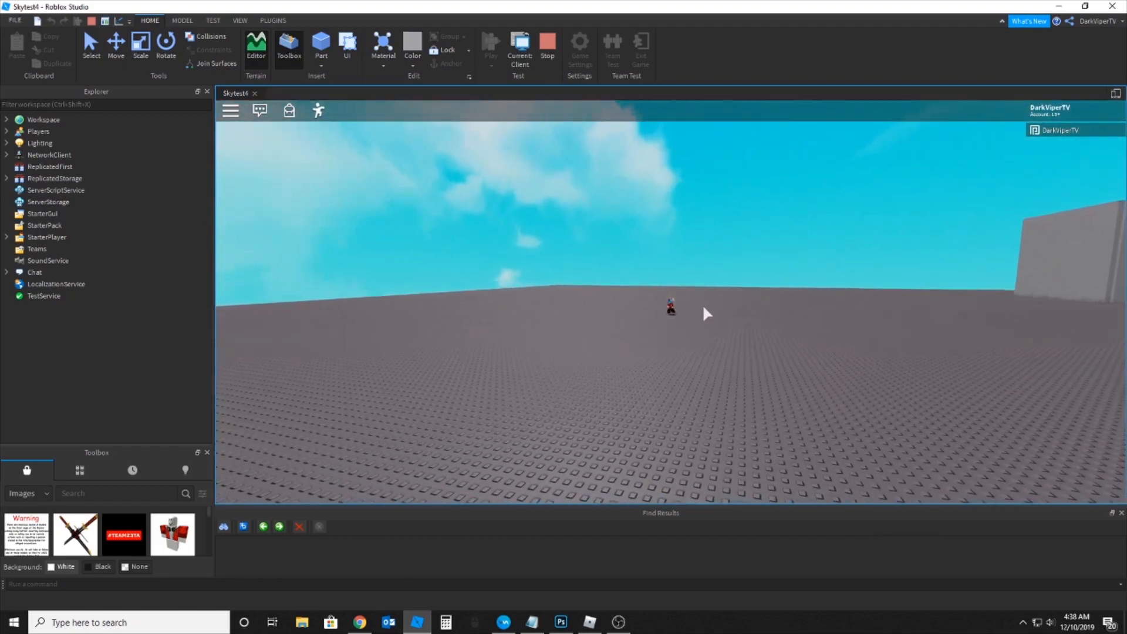
{"action": "left_click_drag", "start_coordinate": [664, 305], "coordinate": [663, 305]}
{"action": "scroll", "coordinate": [663, 305], "scroll_direction": "up", "scroll_amount": 8}
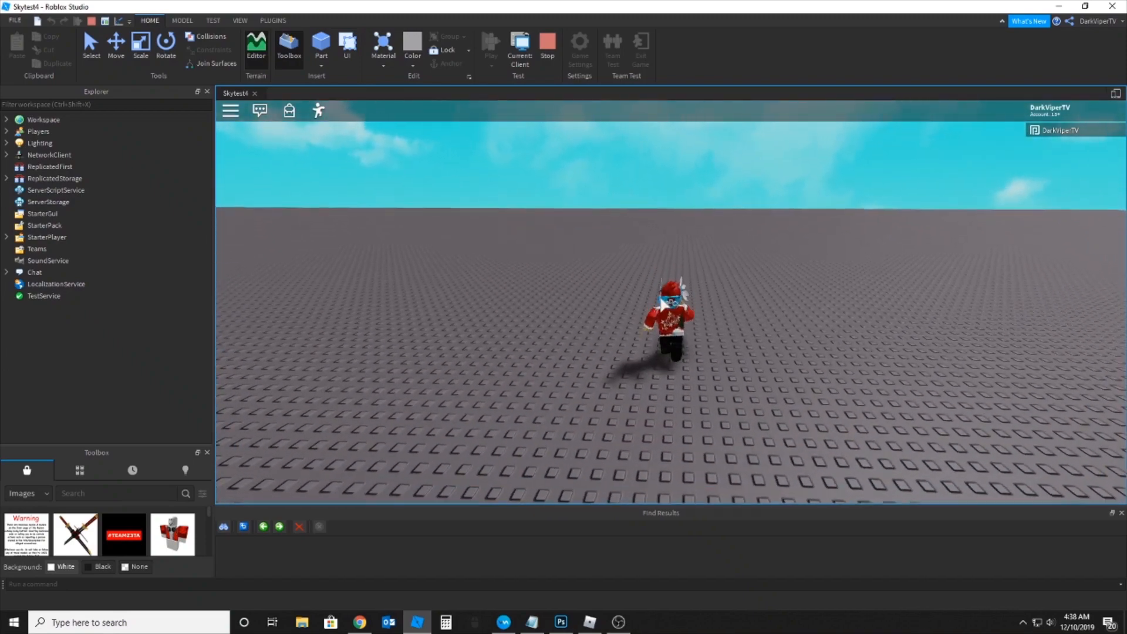
{"action": "key", "text": "space"}
{"action": "scroll", "coordinate": [727, 233], "scroll_direction": "down", "scroll_amount": 10}
{"action": "left_click_drag", "start_coordinate": [728, 233], "coordinate": [727, 233]}
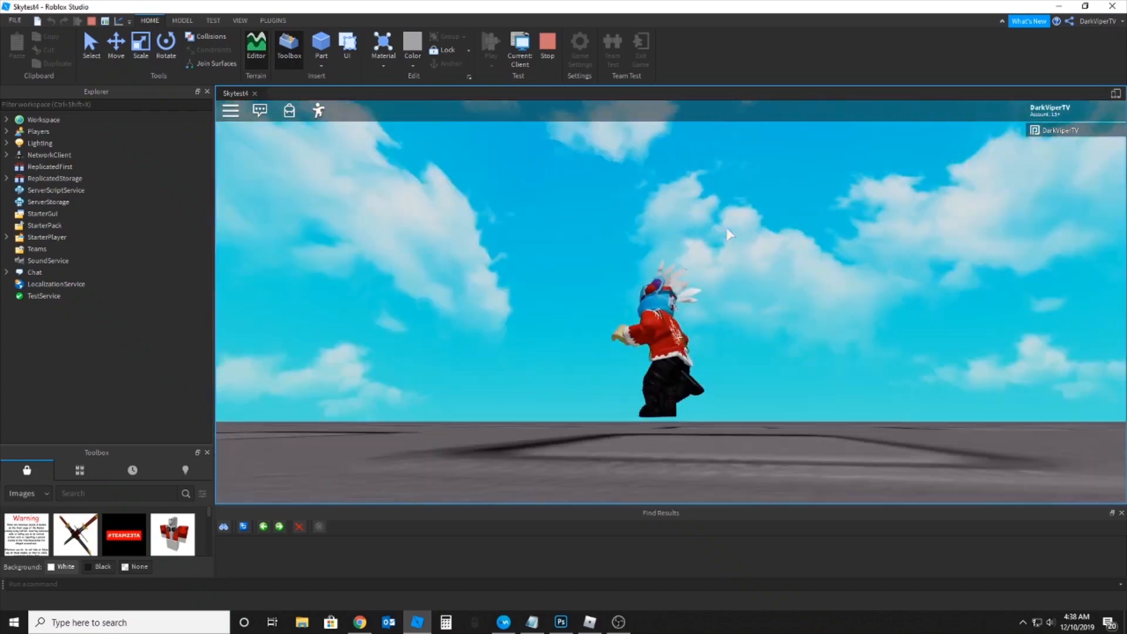
{"action": "left_click_drag", "start_coordinate": [727, 234], "coordinate": [717, 231]}
{"action": "key", "text": "space"}
{"action": "key", "text": "space"}
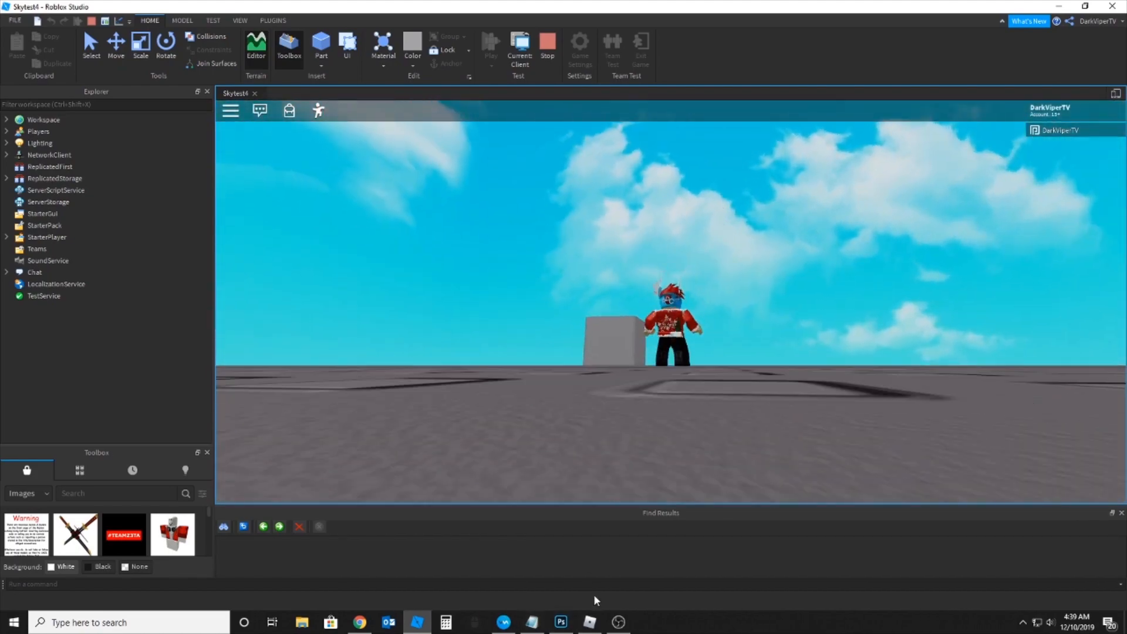
Switch to Photoshop and lasso a wavy mountain outline across the lower part of the four side faces in skybox_guide.psd
{"action": "left_click", "coordinate": [561, 622]}
{"action": "left_click", "coordinate": [349, 231], "text": "alt"}
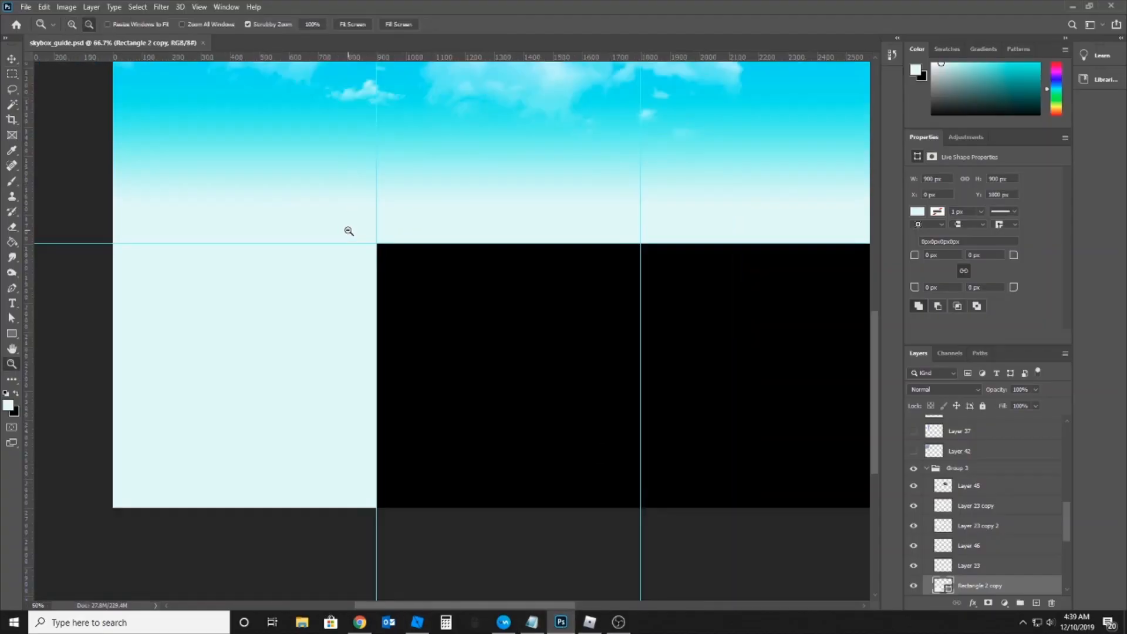
{"action": "left_click", "coordinate": [349, 231], "text": "alt"}
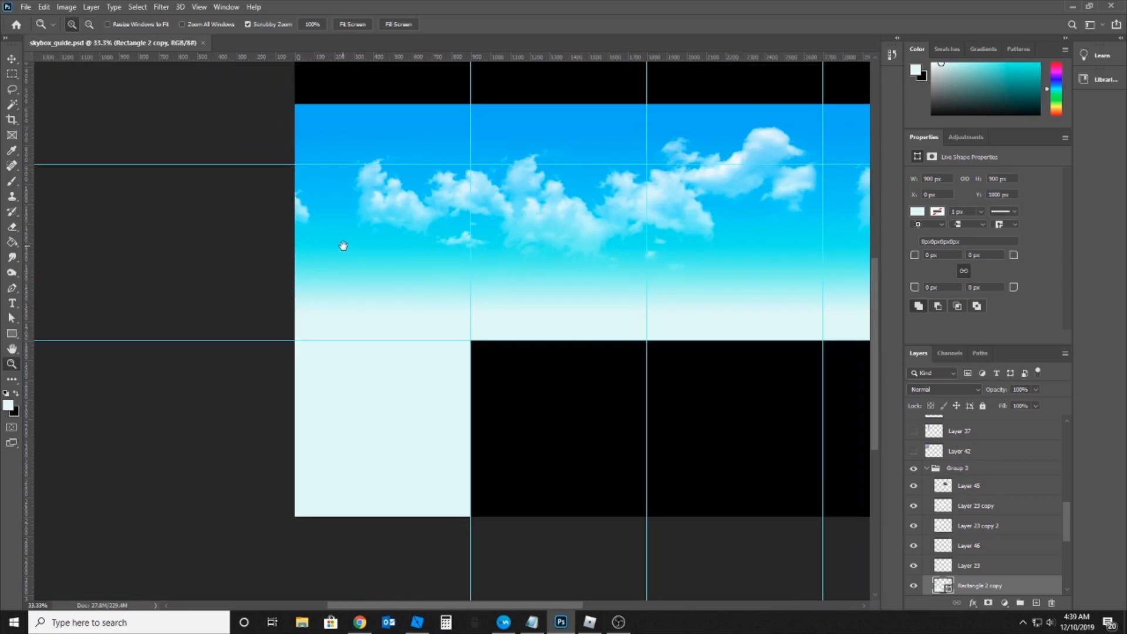
{"action": "left_click", "coordinate": [11, 74]}
{"action": "left_click_drag", "start_coordinate": [290, 300], "coordinate": [763, 341]}
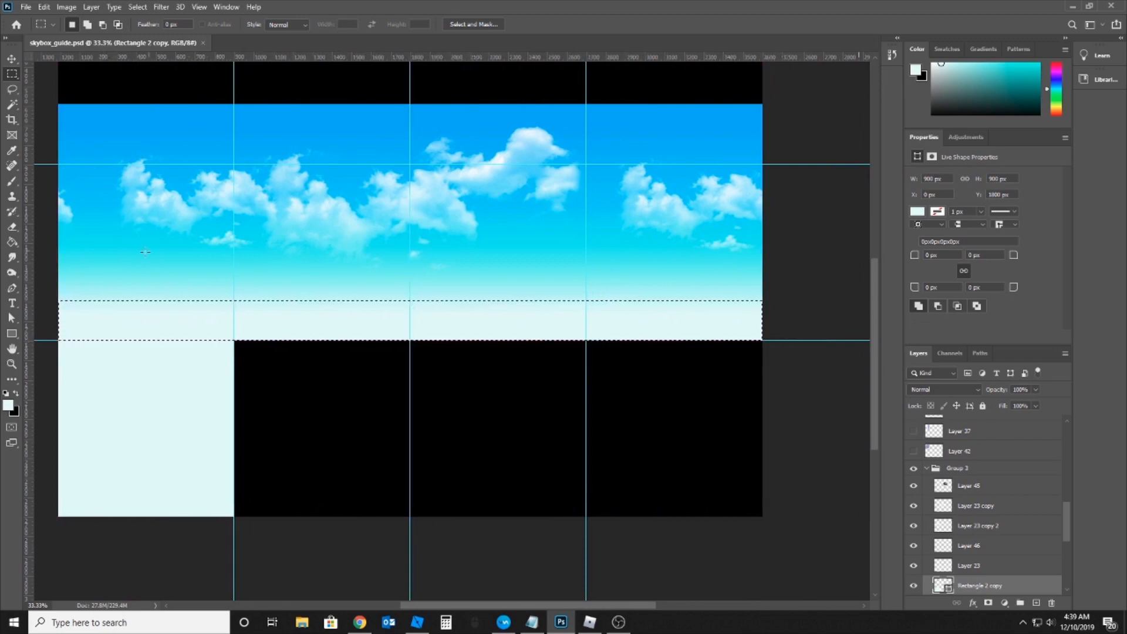
{"action": "left_click", "coordinate": [12, 90]}
{"action": "left_click_drag", "start_coordinate": [59, 269], "coordinate": [97, 257]}
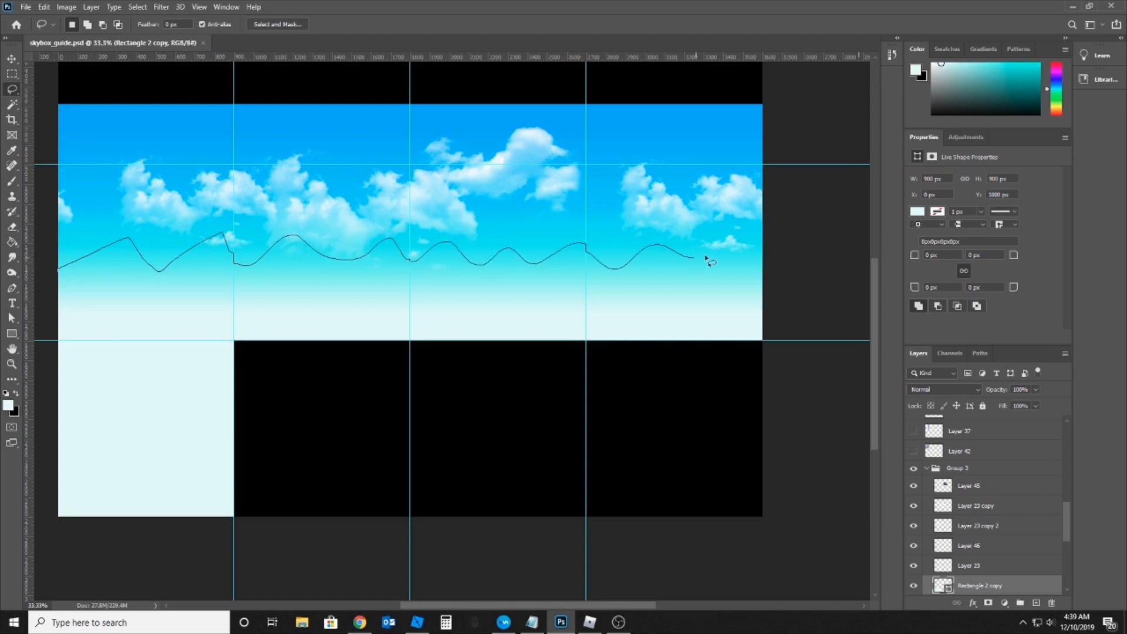
{"action": "left_click_drag", "start_coordinate": [47, 308], "coordinate": [57, 273]}
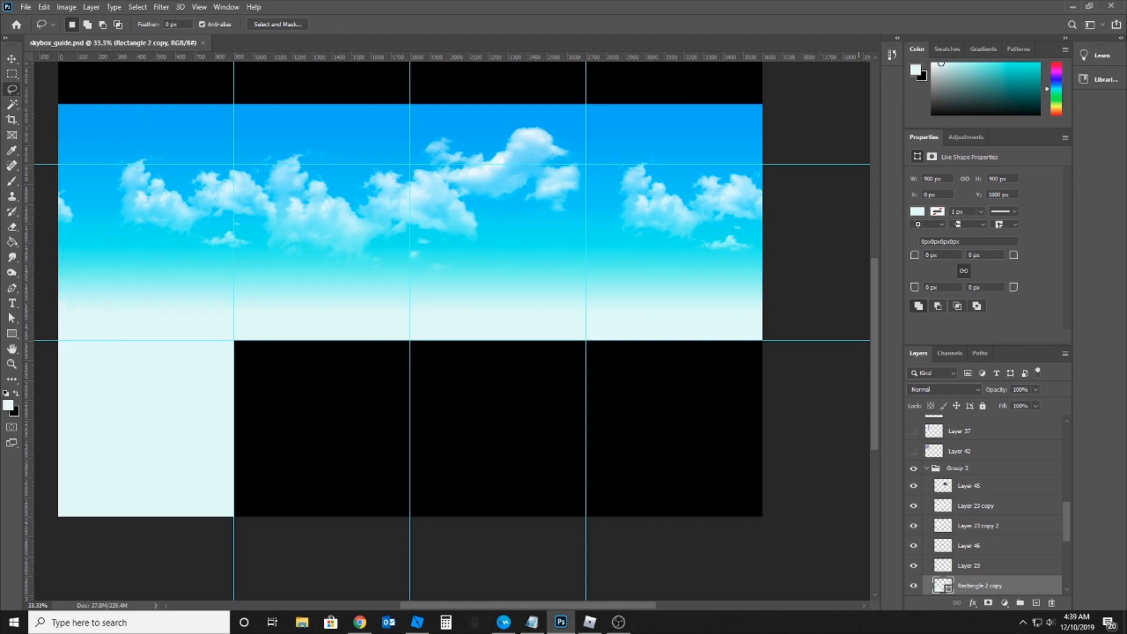
Make black the foreground colour for the Brush tool and add a new layer above Layer 52
{"action": "scroll", "coordinate": [997, 499], "scroll_direction": "up", "scroll_amount": 5}
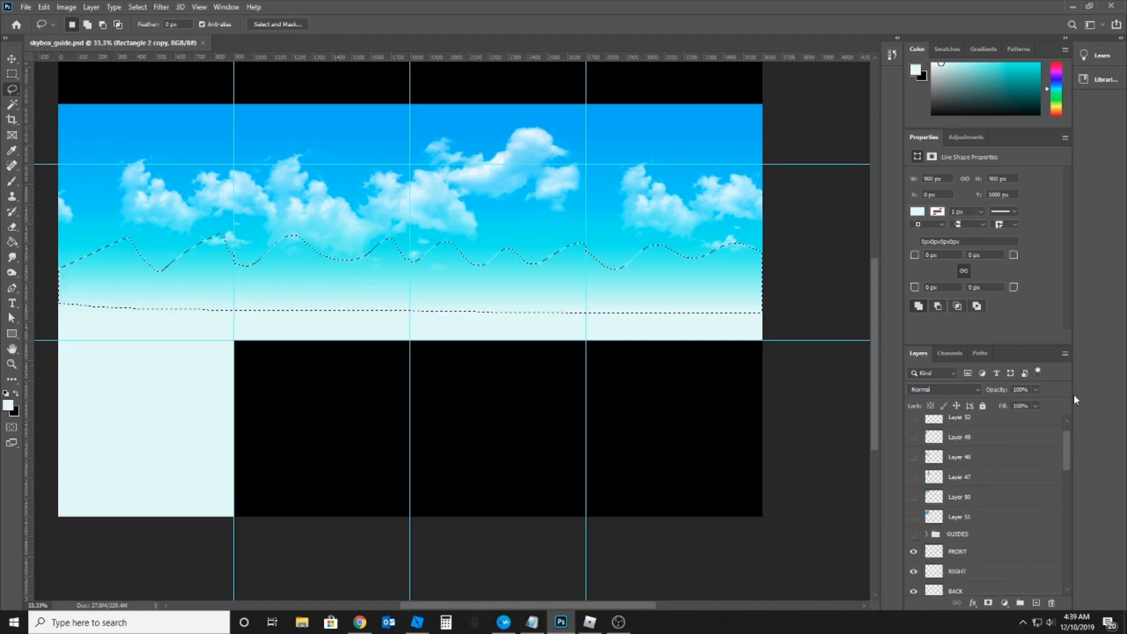
{"action": "left_click", "coordinate": [976, 420]}
{"action": "left_click", "coordinate": [16, 392]}
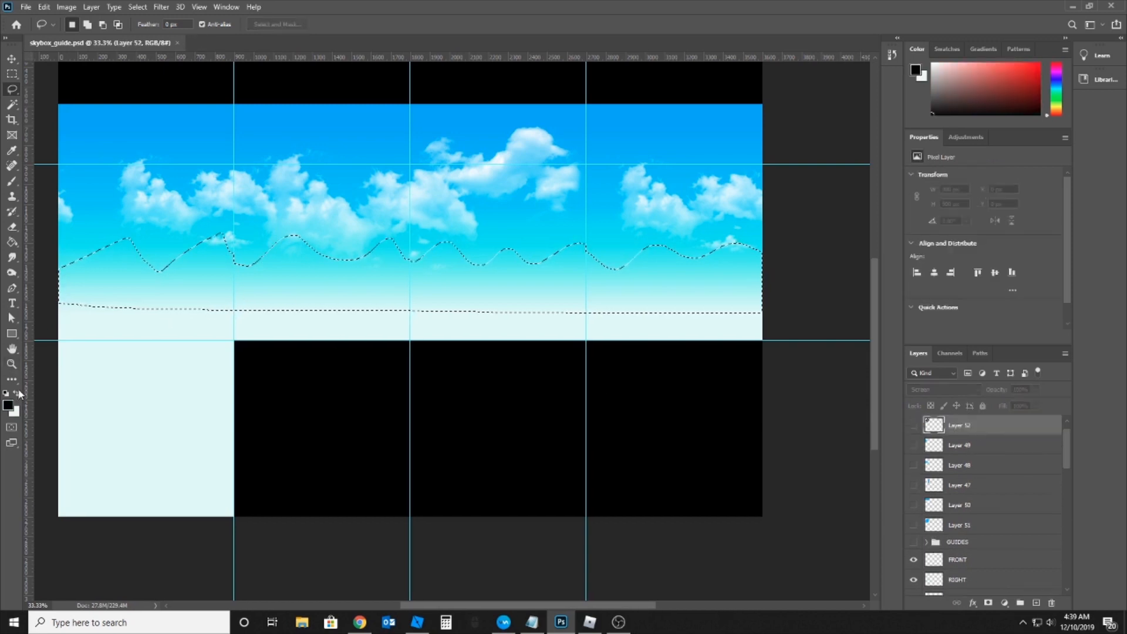
{"action": "left_click", "coordinate": [12, 181]}
{"action": "left_click", "coordinate": [172, 185]}
{"action": "left_click", "coordinate": [551, 230]}
{"action": "left_click", "coordinate": [1035, 603]}
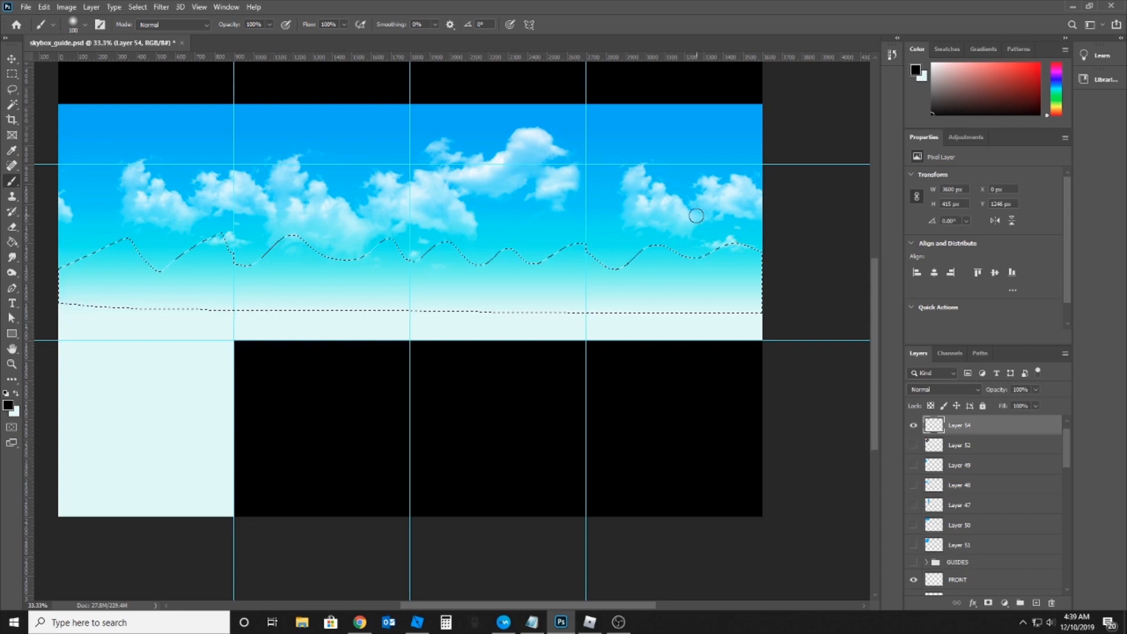
Enlarge the brush, paint the wavy mountain selection black across the four side faces, and clear the selection
{"action": "key", "text": "bracketright"}
{"action": "key", "text": "bracketright"}
{"action": "key", "text": "bracketright"}
{"action": "key", "text": "bracketright"}
{"action": "key", "text": "bracketright"}
{"action": "key", "text": "bracketright"}
{"action": "key", "text": "bracketright"}
{"action": "key", "text": "bracketright"}
{"action": "key", "text": "bracketright"}
{"action": "key", "text": "bracketright"}
{"action": "key", "text": "bracketright"}
{"action": "key", "text": "bracketright"}
{"action": "mouse_move", "coordinate": [767, 184]}
{"action": "left_mouse_down"}
{"action": "mouse_move", "coordinate": [296, 145]}
{"action": "mouse_move", "coordinate": [166, 156]}
{"action": "mouse_move", "coordinate": [587, 178]}
{"action": "mouse_move", "coordinate": [209, 163]}
{"action": "mouse_move", "coordinate": [59, 199]}
{"action": "left_mouse_up"}
{"action": "key", "text": "ctrl+d"}
Reduce the painted mountain layer's opacity to 17%
{"action": "key", "text": "v"}
{"action": "left_click_drag", "start_coordinate": [998, 390], "coordinate": [915, 411]}
{"action": "left_click_drag", "start_coordinate": [454, 268], "coordinate": [512, 282]}
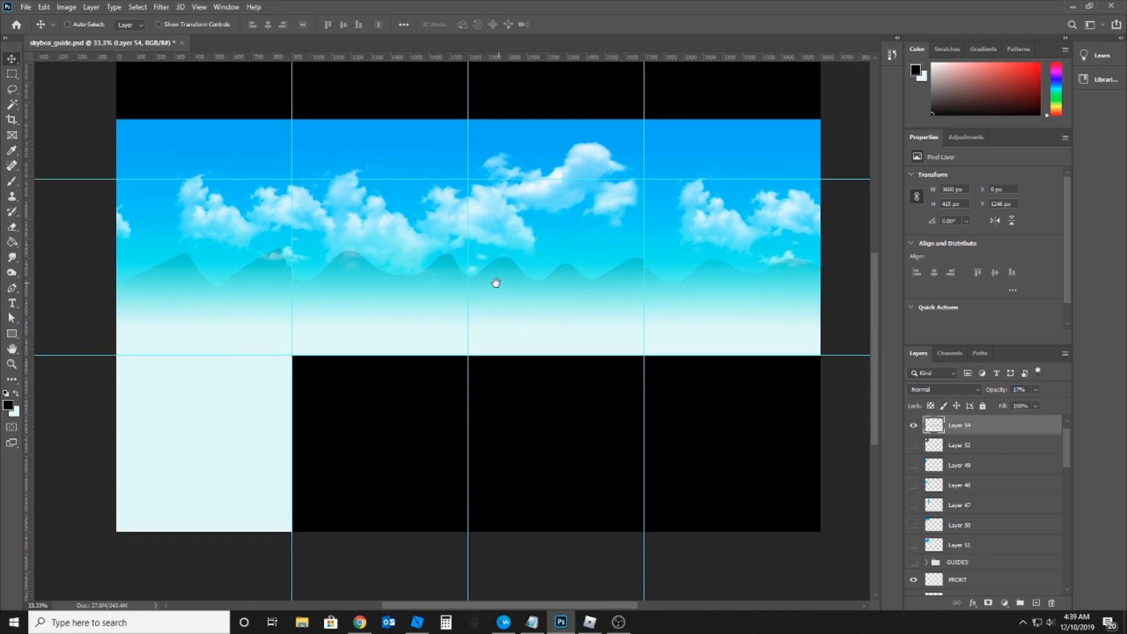
Examine the side-face band and the mountain ridge using marquee selections
{"action": "key", "text": "m"}
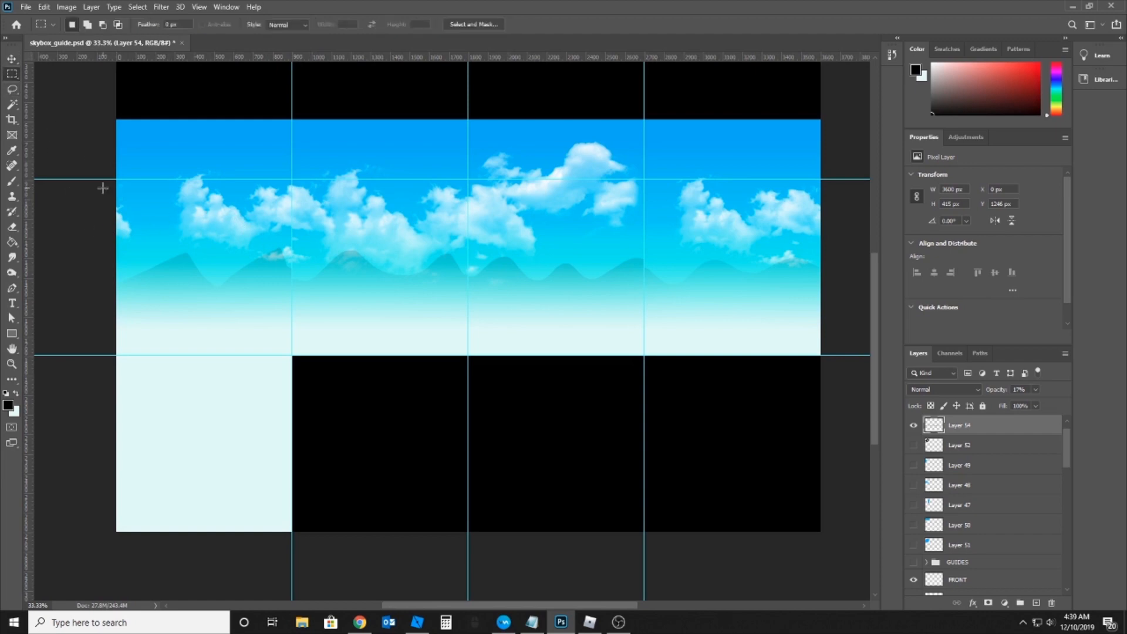
{"action": "left_click_drag", "start_coordinate": [104, 180], "coordinate": [848, 352]}
{"action": "left_click_drag", "start_coordinate": [735, 180], "coordinate": [821, 356]}
{"action": "left_click_drag", "start_coordinate": [179, 254], "coordinate": [212, 287]}
{"action": "left_click", "coordinate": [217, 272]}
{"action": "scroll", "coordinate": [581, 147], "scroll_direction": "up", "scroll_amount": 3}
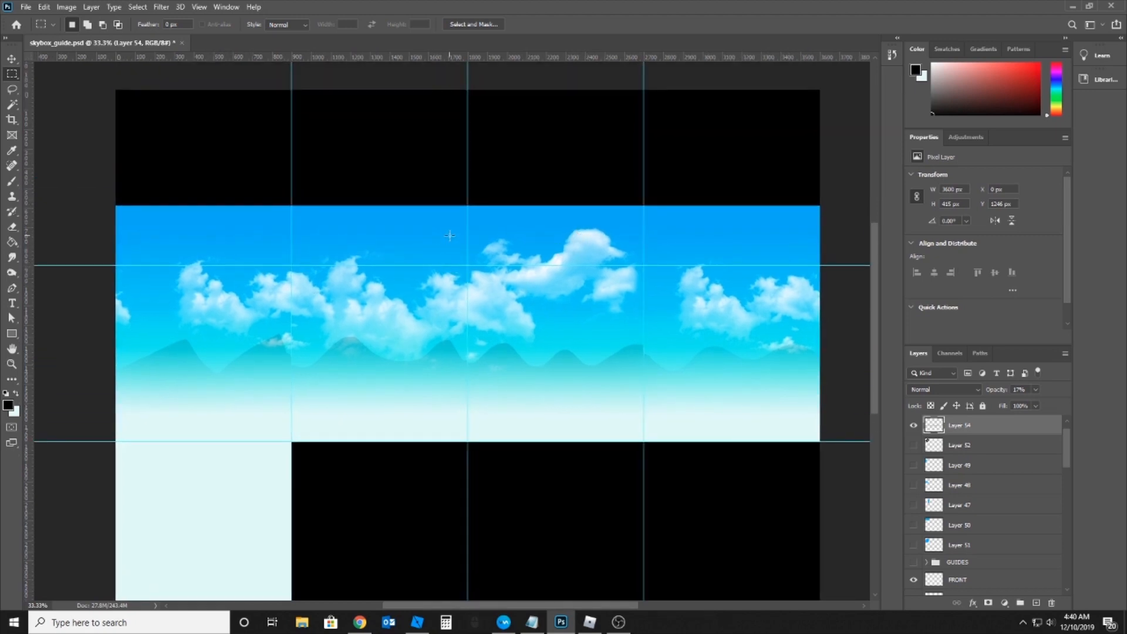
Mark the face edges above the upper guide with marquees, clear the selection, and check the unwrapped cube reference image in Chrome
{"action": "left_click_drag", "start_coordinate": [451, 224], "coordinate": [484, 265]}
{"action": "left_click_drag", "start_coordinate": [628, 219], "coordinate": [657, 265]}
{"action": "left_click_drag", "start_coordinate": [277, 216], "coordinate": [306, 266]}
{"action": "key", "text": "ctrl+d"}
{"action": "left_click", "coordinate": [359, 622]}
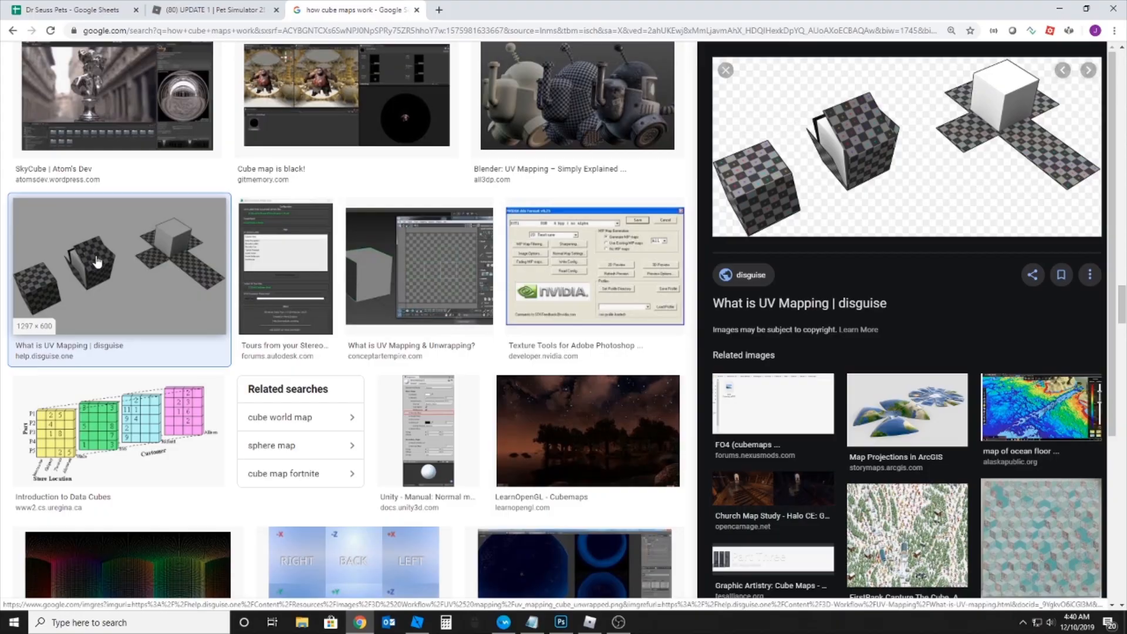
{"action": "key", "text": "alt+Tab"}
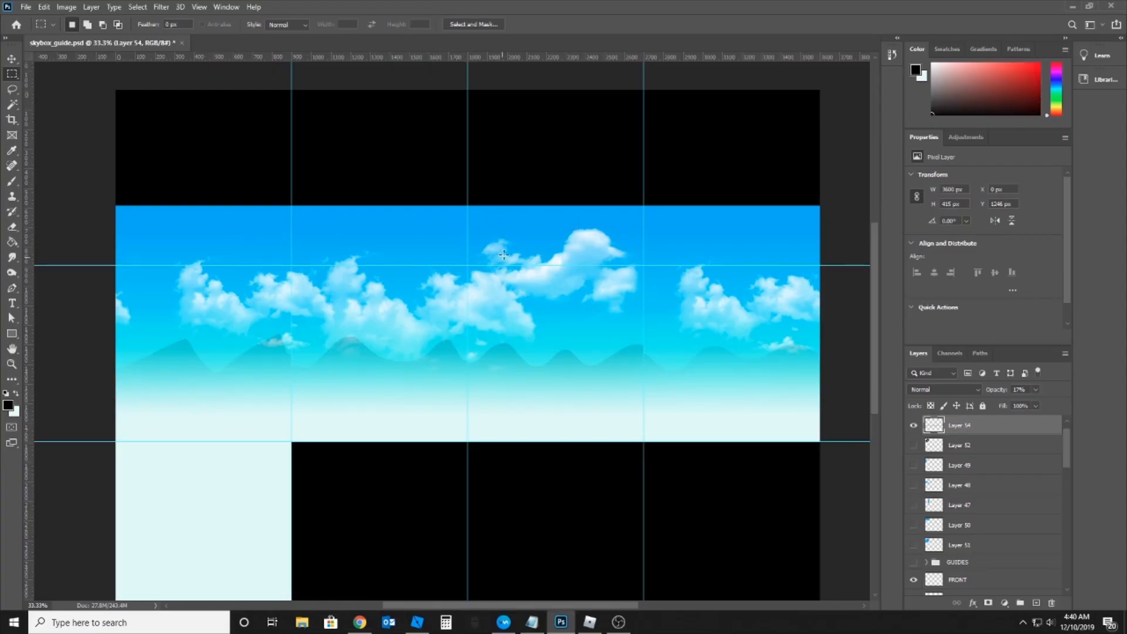
Shrink the brush and paint test strokes across the face edges just above the upper horizontal guide
{"action": "key", "text": "v"}
{"action": "key", "text": "m"}
{"action": "left_click", "coordinate": [12, 181]}
{"action": "key", "text": "bracketleft"}
{"action": "key", "text": "bracketleft"}
{"action": "key", "text": "bracketleft"}
{"action": "key", "text": "bracketleft"}
{"action": "key", "text": "bracketleft"}
{"action": "key", "text": "bracketleft"}
{"action": "key", "text": "bracketleft"}
{"action": "key", "text": "bracketleft"}
{"action": "key", "text": "bracketleft"}
{"action": "key", "text": "bracketleft"}
{"action": "key", "text": "bracketleft"}
{"action": "key", "text": "bracketleft"}
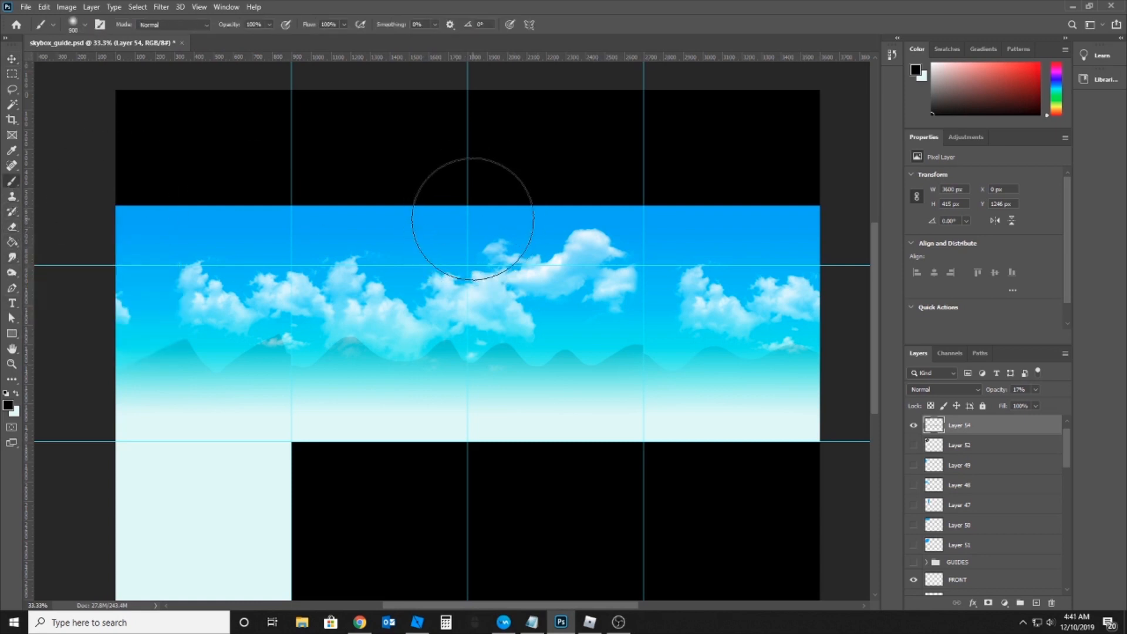
{"action": "mouse_move", "coordinate": [457, 257]}
{"action": "left_mouse_down"}
{"action": "mouse_move", "coordinate": [451, 255]}
{"action": "mouse_move", "coordinate": [649, 254]}
{"action": "left_mouse_up"}
{"action": "left_click_drag", "start_coordinate": [273, 251], "coordinate": [297, 249]}
Copy the merged strip above the second side face, paste it, and rotate it 90 degrees alongside the first upper face's edge
{"action": "left_click", "coordinate": [11, 75]}
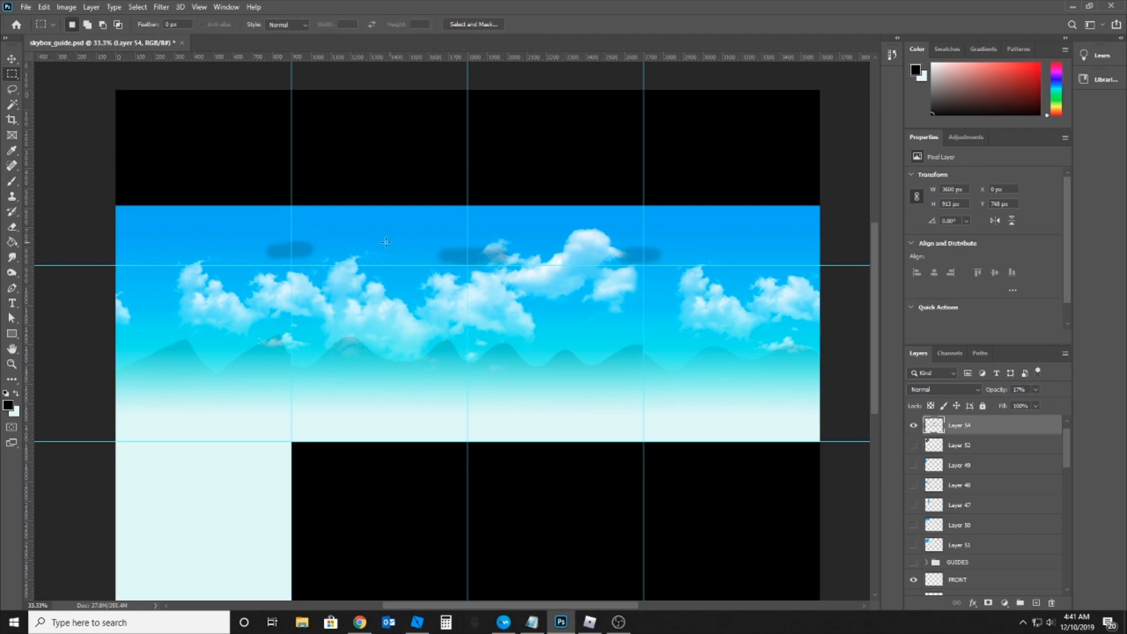
{"action": "left_click_drag", "start_coordinate": [297, 205], "coordinate": [468, 265]}
{"action": "left_click", "coordinate": [44, 7]}
{"action": "left_click", "coordinate": [156, 95]}
{"action": "key", "text": "ctrl+v"}
{"action": "key", "text": "ctrl+t"}
{"action": "left_click_drag", "start_coordinate": [553, 293], "coordinate": [423, 141]}
{"action": "left_click_drag", "start_coordinate": [370, 214], "coordinate": [254, 155]}
{"action": "key", "text": "Return"}
{"action": "key", "text": "m"}
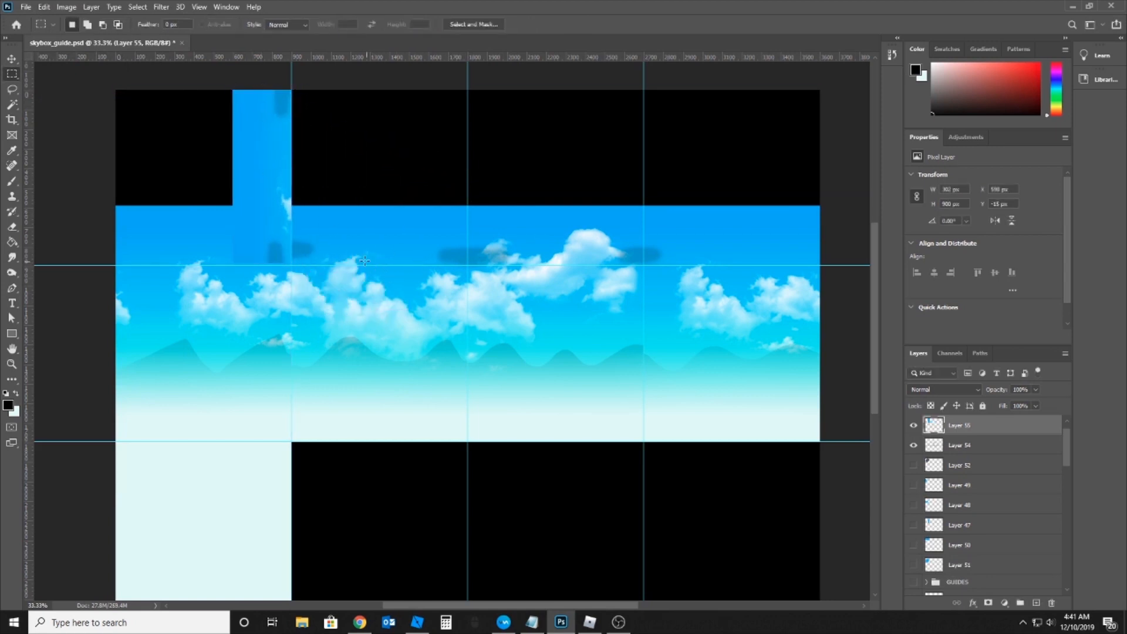
Slide the rotated strip up along the first upper face's edge and delete it
{"action": "key", "text": "v"}
{"action": "left_click_drag", "start_coordinate": [350, 231], "coordinate": [314, 209]}
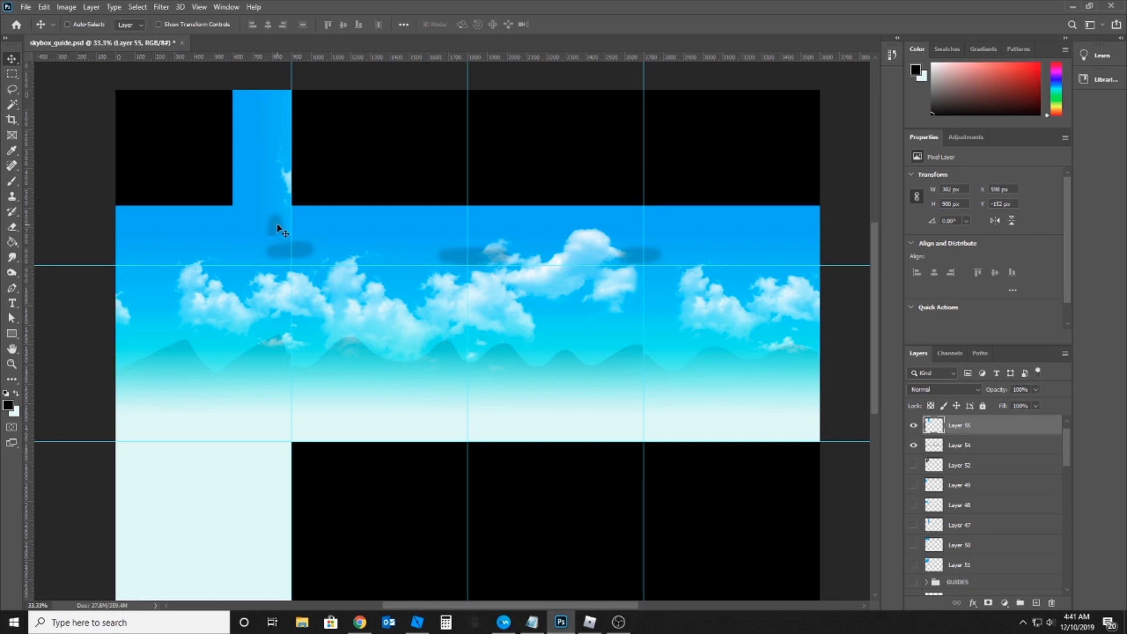
{"action": "key", "text": "Delete"}
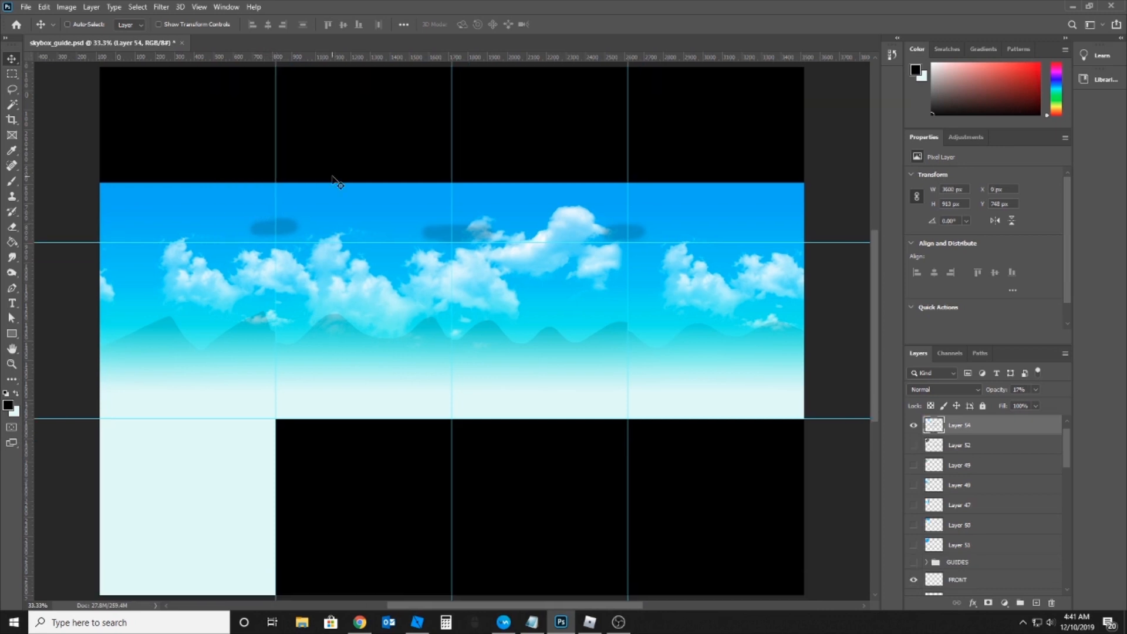
Undo the rotated strip test and the test brush strokes above the upper guide
{"action": "left_click_drag", "start_coordinate": [354, 175], "coordinate": [376, 185]}
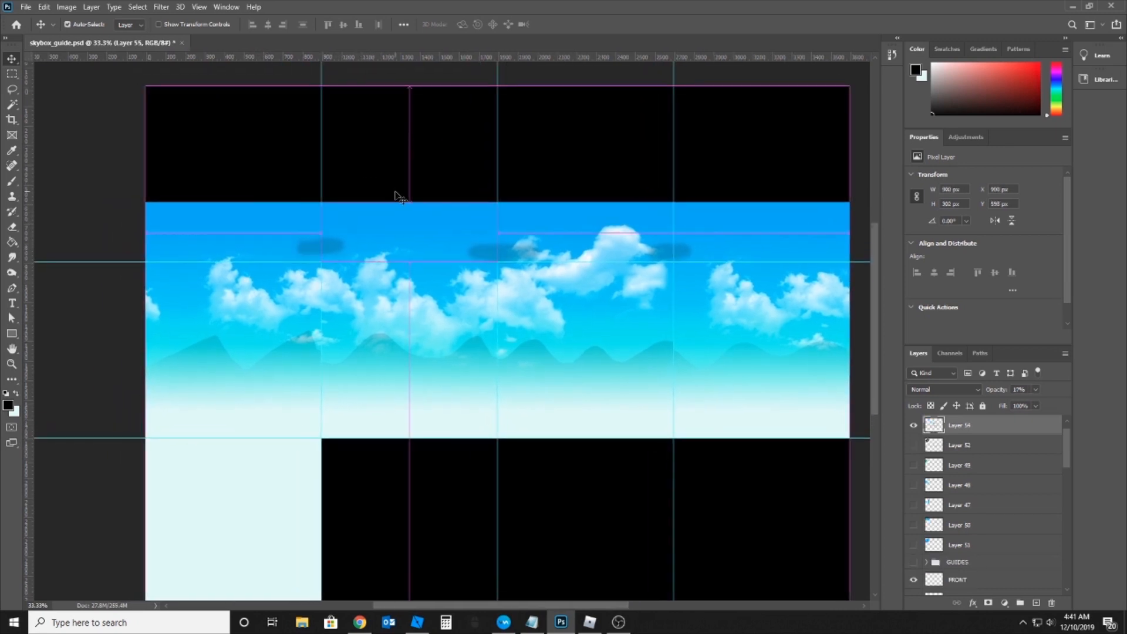
{"action": "key", "text": "ctrl+z"}
{"action": "key", "text": "ctrl+z"}
{"action": "key", "text": "ctrl+z"}
{"action": "key", "text": "ctrl+z"}
{"action": "key", "text": "ctrl+z"}
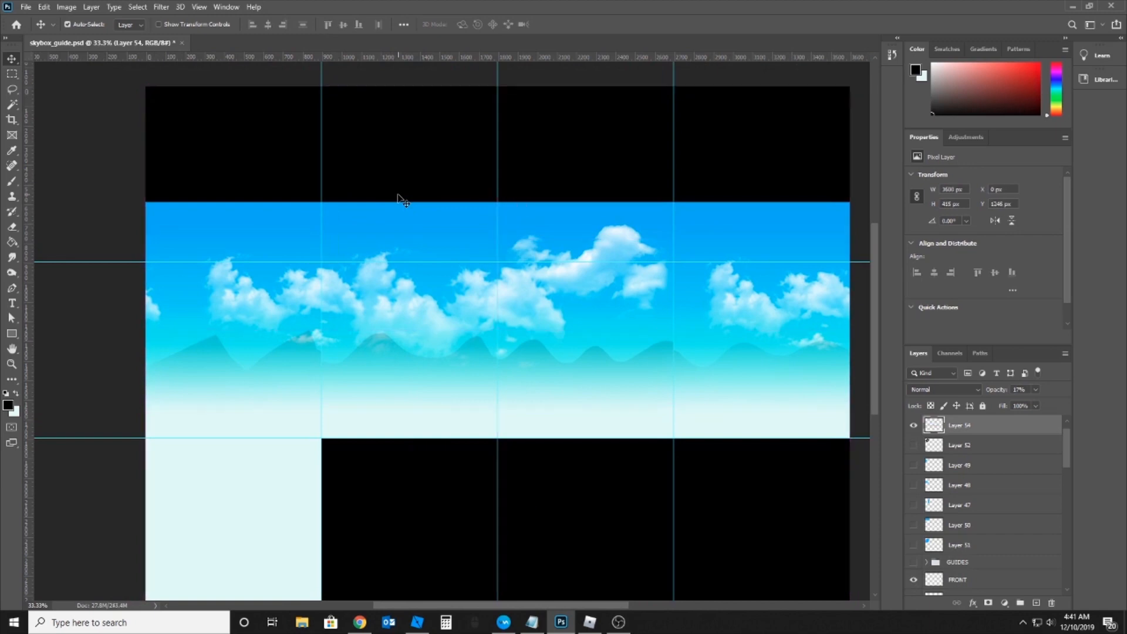
Switch to the running Roblox game and to the Studio playtest to compare how their skies look
{"action": "left_click", "coordinate": [590, 622]}
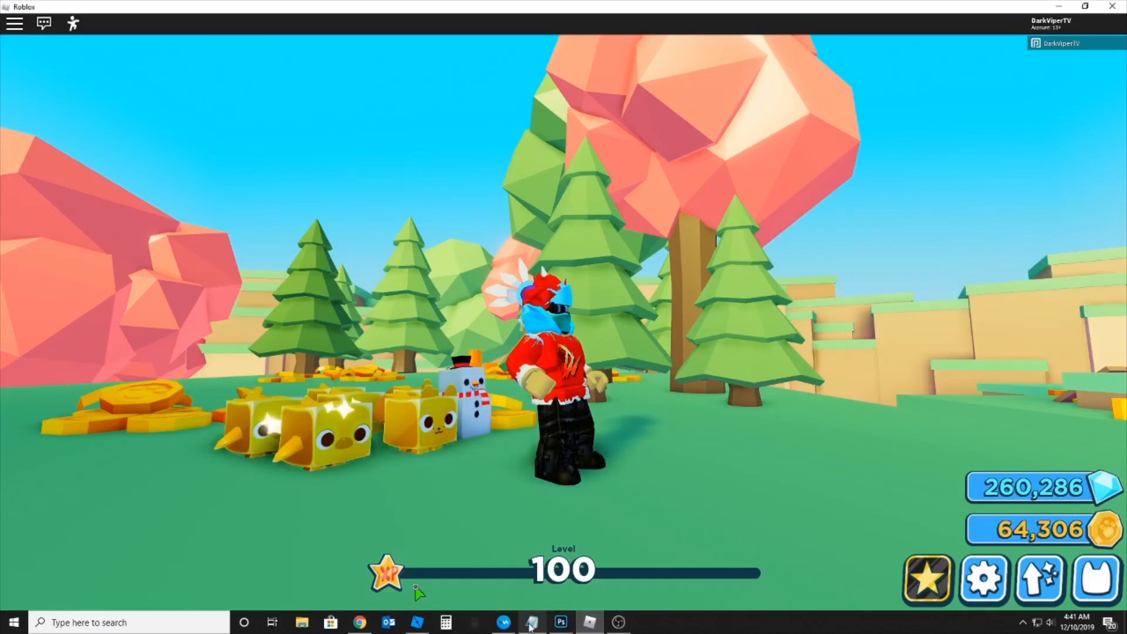
{"action": "left_click", "coordinate": [503, 622]}
{"action": "left_click", "coordinate": [417, 622]}
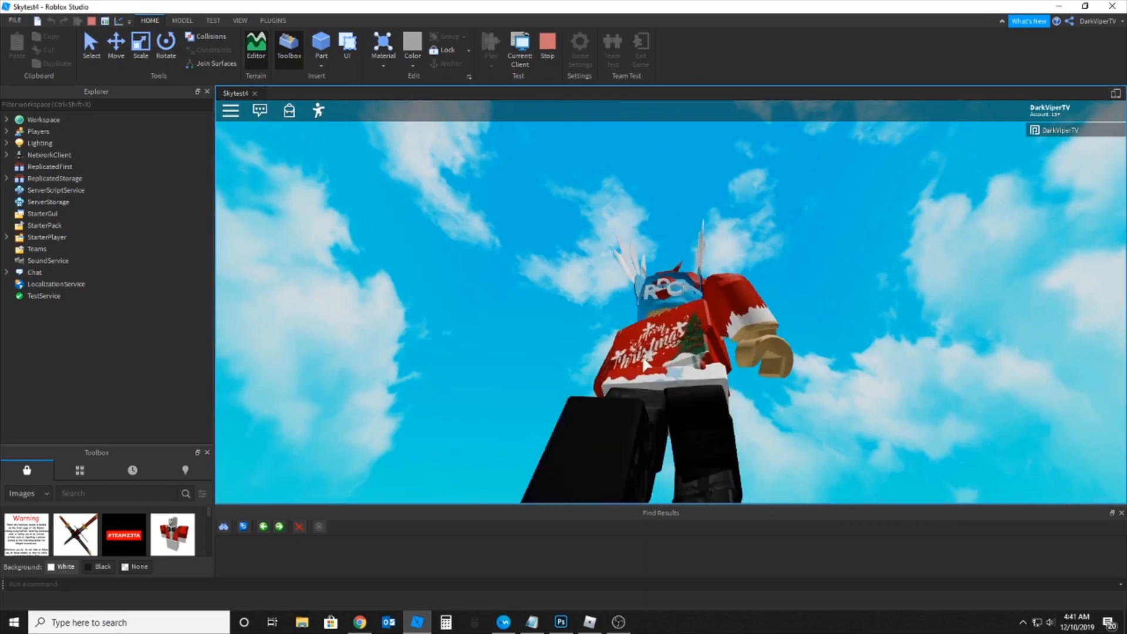
{"action": "left_click_drag", "start_coordinate": [646, 364], "coordinate": [646, 364]}
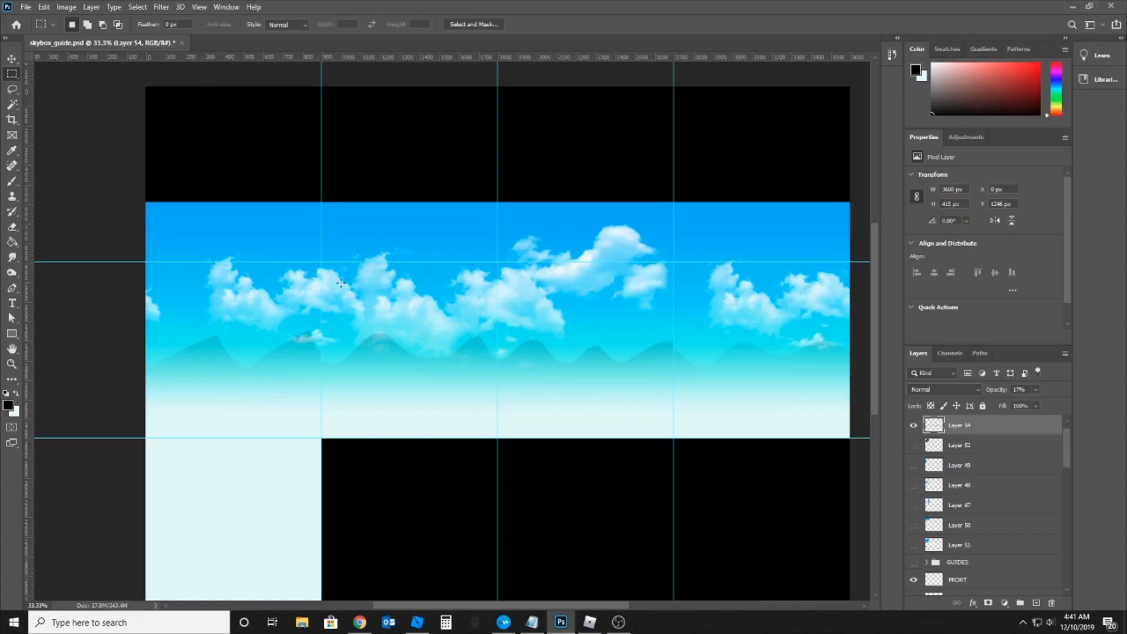
Return to Photoshop, outline the first upper face's square with a marquee, clear it, and look through the layer stack
{"action": "left_click_drag", "start_coordinate": [385, 427], "coordinate": [443, 384]}
{"action": "left_click_drag", "start_coordinate": [130, 85], "coordinate": [306, 264]}
{"action": "key", "text": "ctrl+d"}
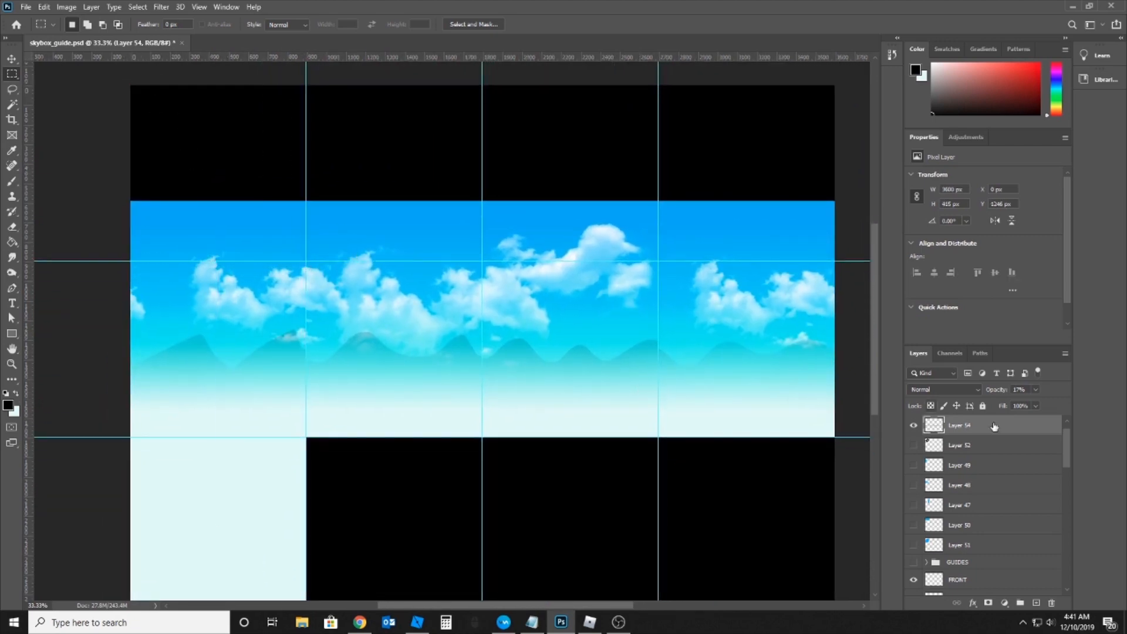
{"action": "scroll", "coordinate": [1041, 428], "scroll_direction": "down", "scroll_amount": 10}
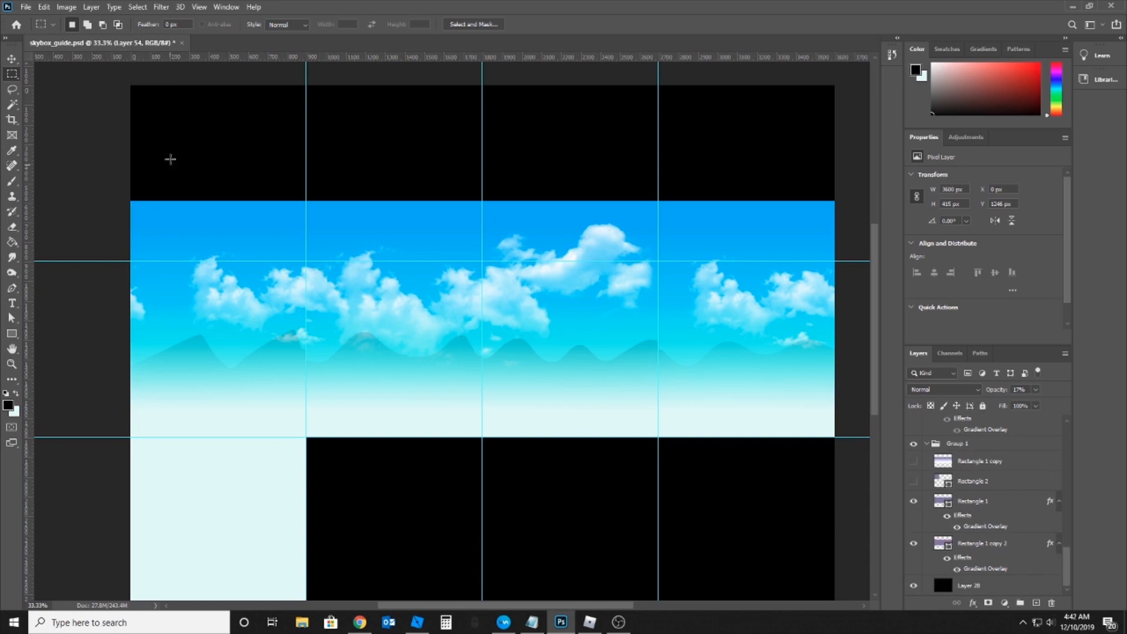
Undo the last changes made with the marquee selection in the first upper face
{"action": "key", "text": "ctrl+z"}
{"action": "key", "text": "ctrl+z"}
{"action": "key", "text": "ctrl+z"}
{"action": "key", "text": "ctrl+z"}
{"action": "key", "text": "ctrl+z"}
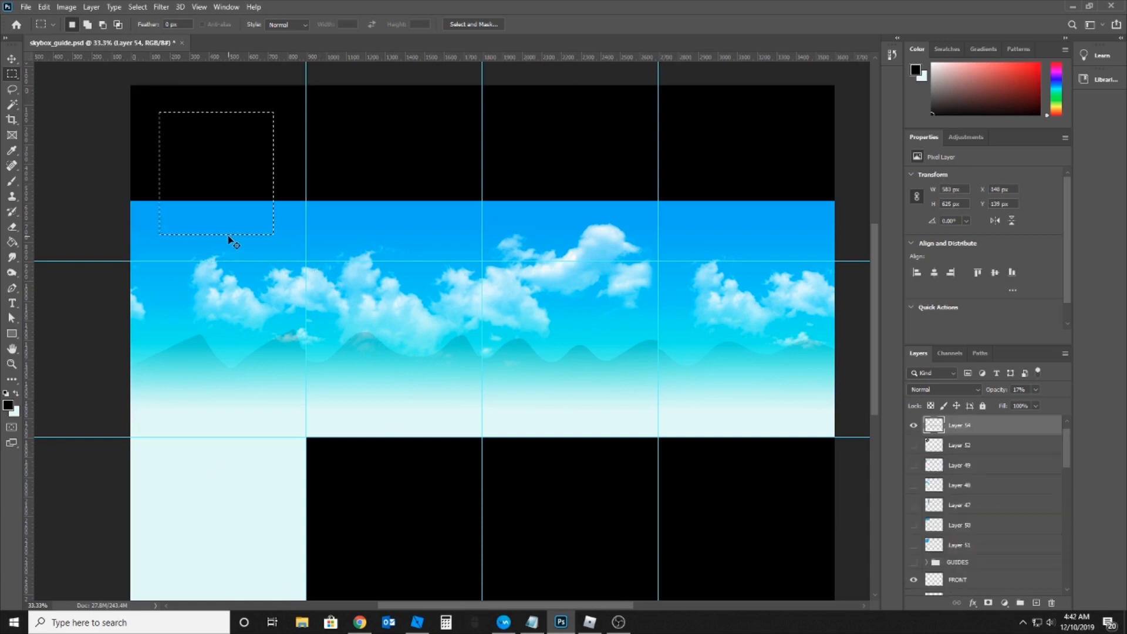
Delete the mountain layer, Layer 54, from the skybox guide and save the document
{"action": "key", "text": "ctrl+z"}
{"action": "scroll", "coordinate": [946, 513], "scroll_direction": "down", "scroll_amount": 6}
{"action": "scroll", "coordinate": [966, 528], "scroll_direction": "up", "scroll_amount": 7}
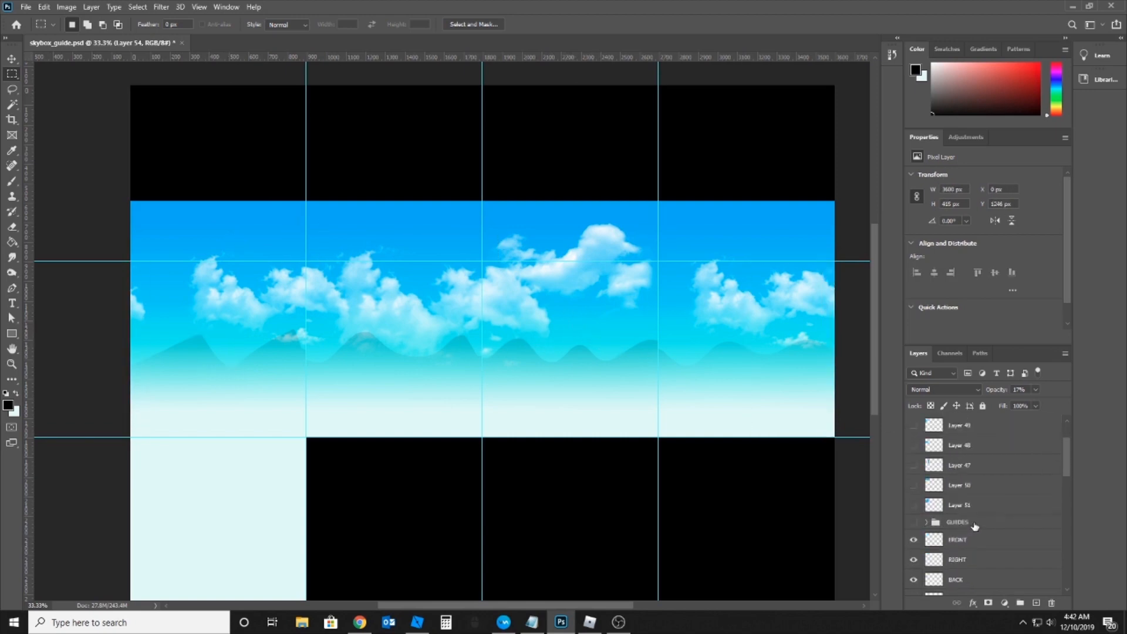
{"action": "left_click", "coordinate": [911, 447]}
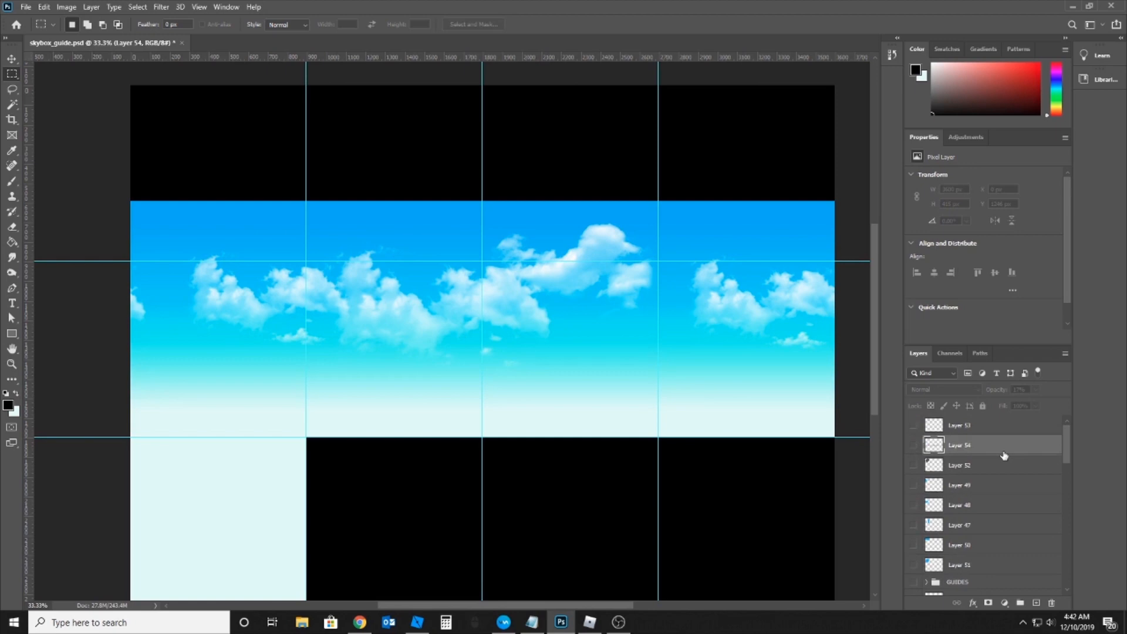
{"action": "key", "text": "Delete"}
{"action": "key", "text": "ctrl+s"}
Make the GUIDES group visible to overlay the labelled face layout on the sky, and review the whole template
{"action": "key", "text": "v"}
{"action": "left_click_drag", "start_coordinate": [513, 272], "coordinate": [534, 234]}
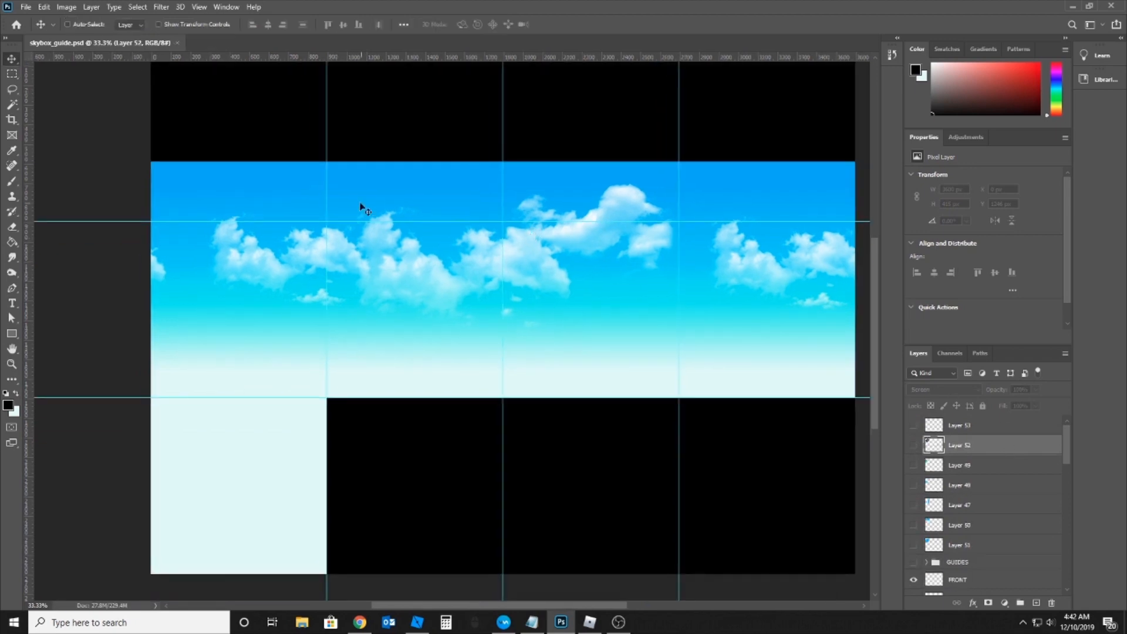
{"action": "scroll", "coordinate": [969, 505], "scroll_direction": "down", "scroll_amount": 6}
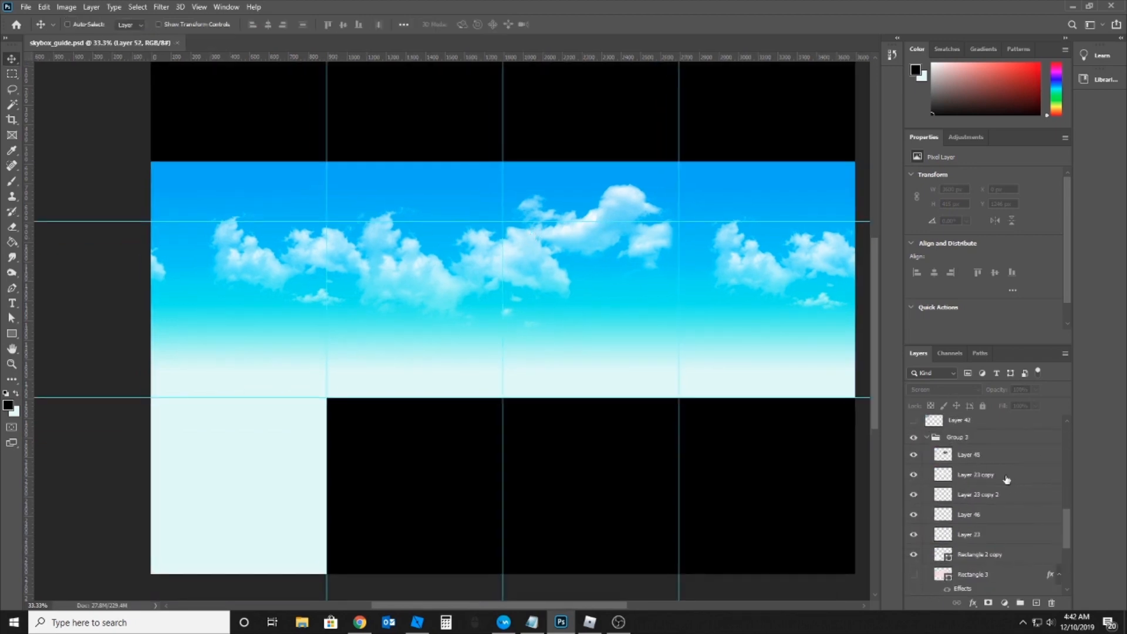
{"action": "scroll", "coordinate": [979, 504], "scroll_direction": "down", "scroll_amount": 3}
{"action": "scroll", "coordinate": [980, 497], "scroll_direction": "up", "scroll_amount": 5}
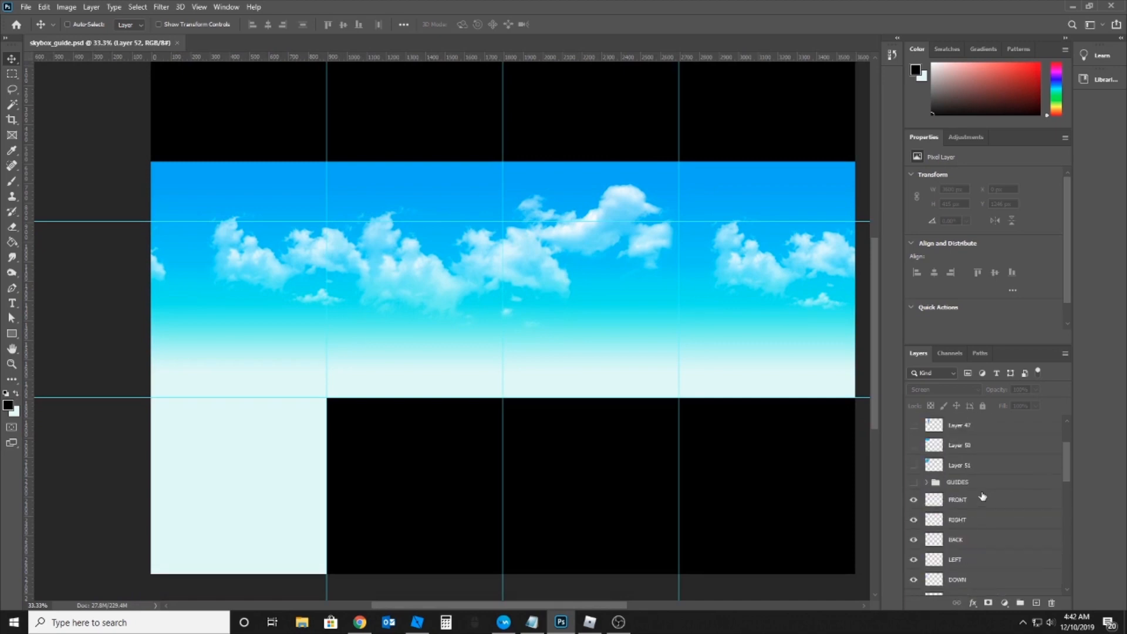
{"action": "left_click", "coordinate": [913, 483]}
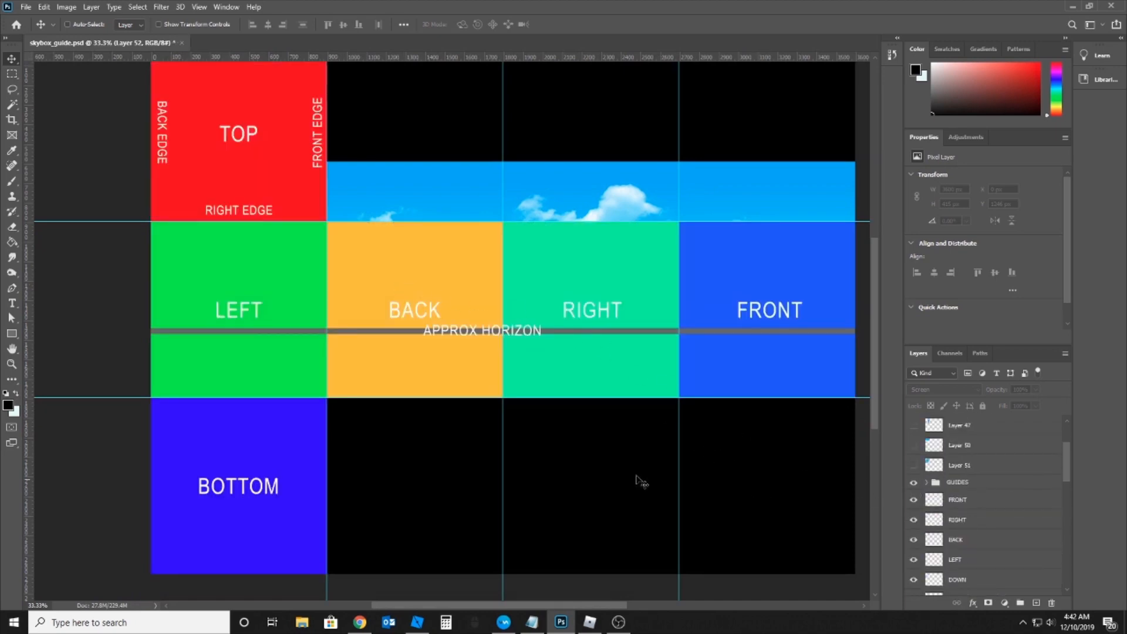
{"action": "left_click_drag", "start_coordinate": [491, 292], "coordinate": [259, 112]}
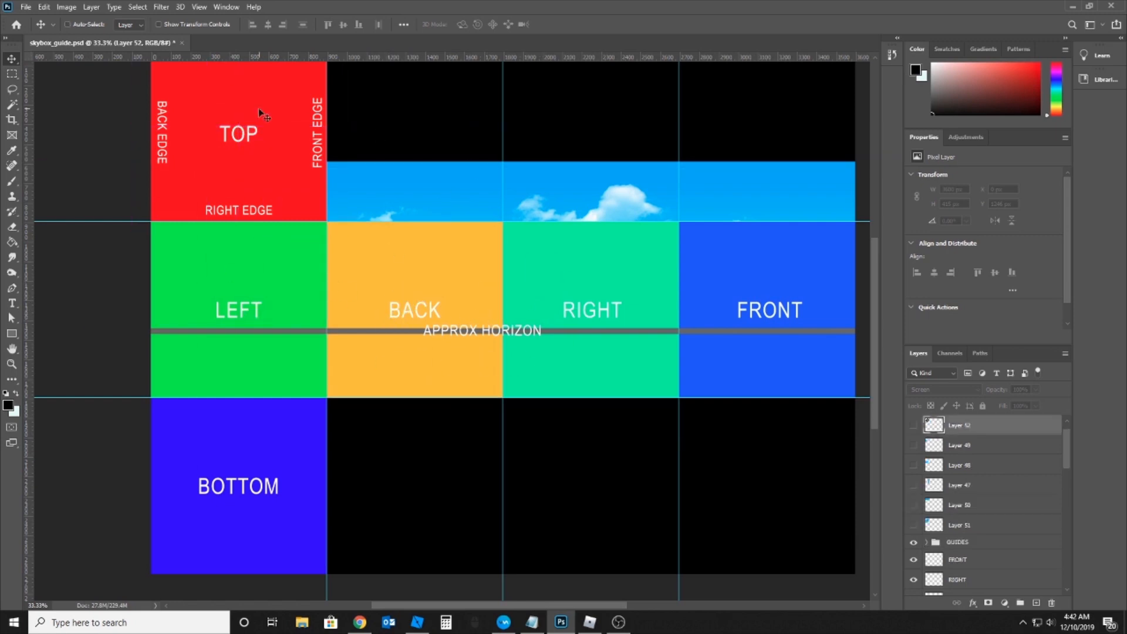
{"action": "left_click_drag", "start_coordinate": [364, 146], "coordinate": [332, 169]}
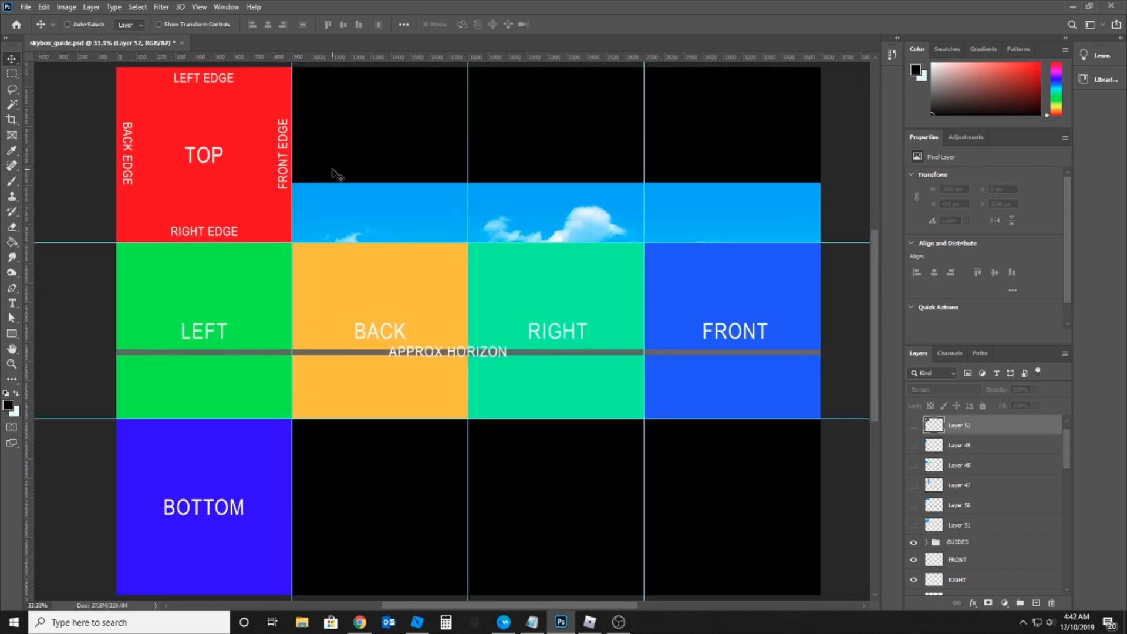
{"action": "mouse_move", "coordinate": [414, 227]}
{"action": "left_mouse_down"}
{"action": "mouse_move", "coordinate": [425, 230]}
{"action": "mouse_move", "coordinate": [403, 230]}
{"action": "left_mouse_up"}
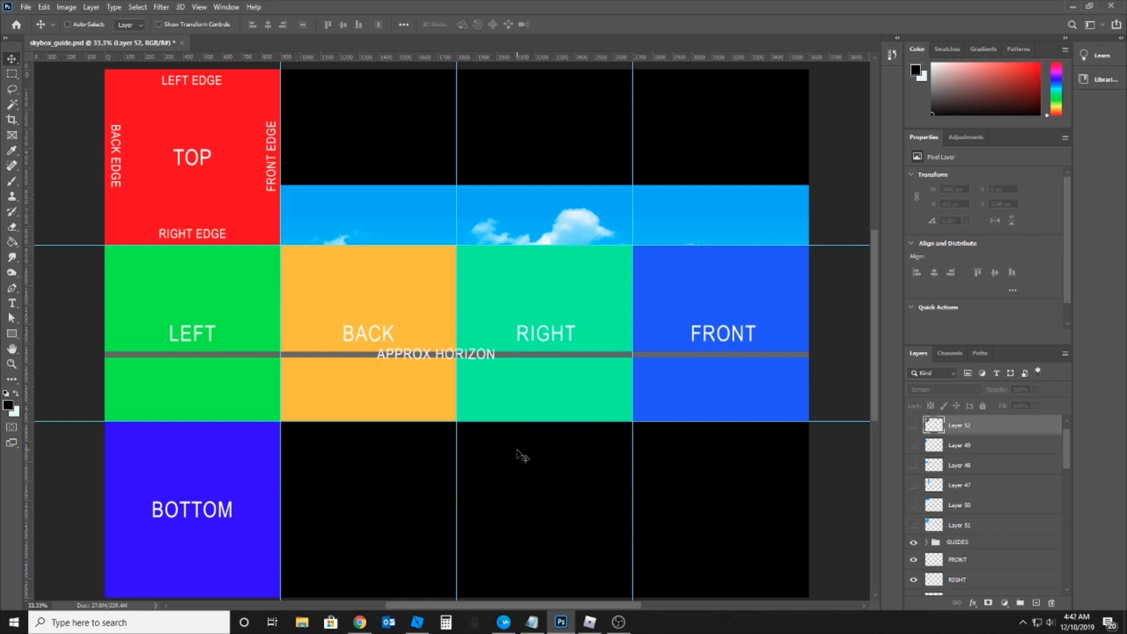
{"action": "mouse_move", "coordinate": [490, 464]}
{"action": "left_mouse_down"}
{"action": "mouse_move", "coordinate": [505, 448]}
{"action": "mouse_move", "coordinate": [484, 461]}
{"action": "left_mouse_up"}
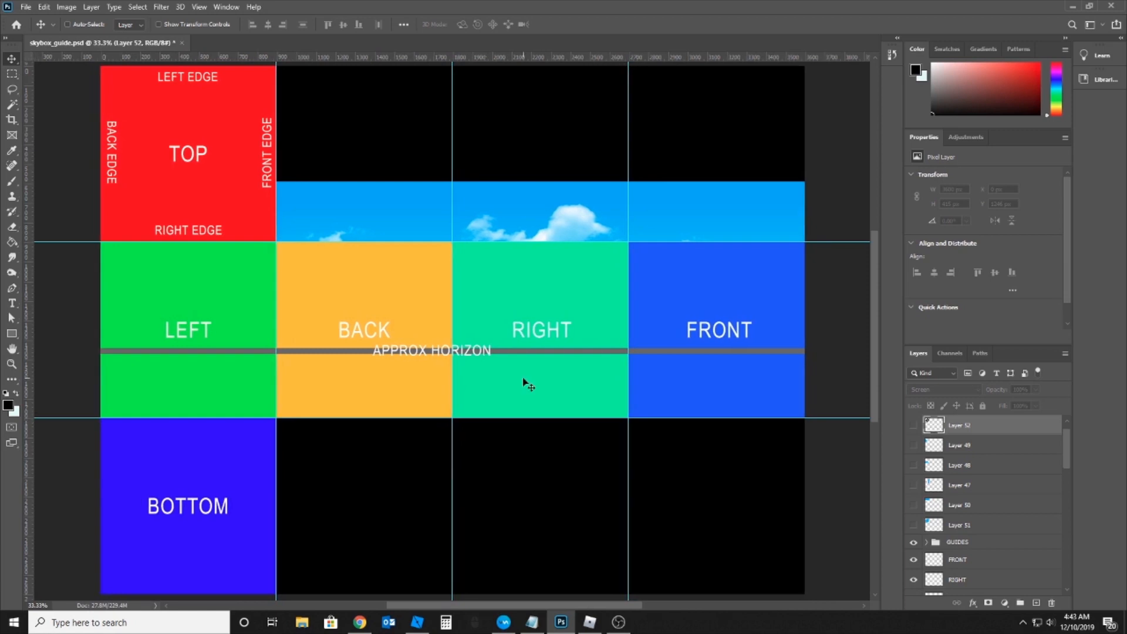